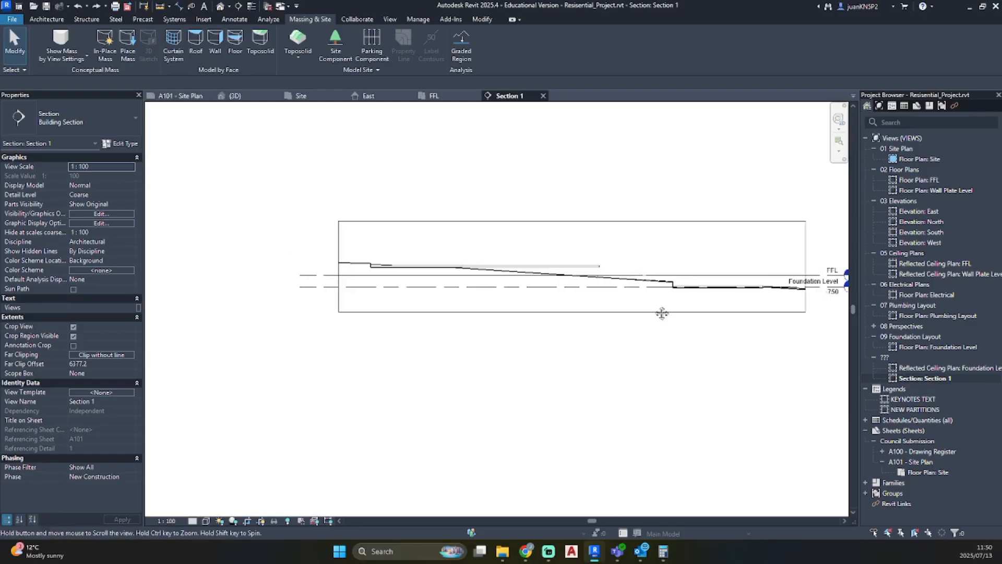
- Open the FFL floor plan and shift the section line left so it runs through the passage steps and entrance
middle_drag(662, 312, 515, 313)
scroll(587, 301, up, 3)
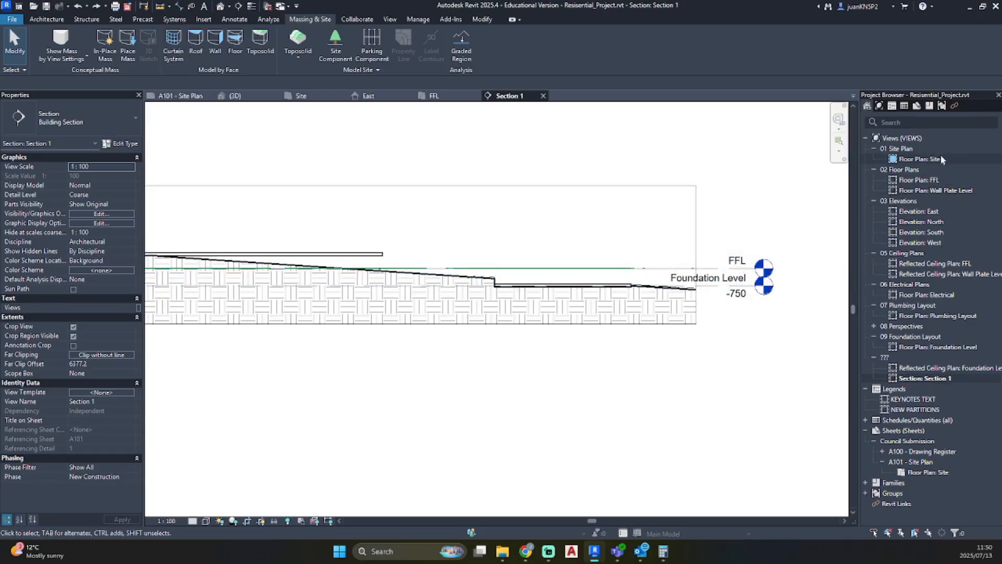
double_click(920, 180)
scroll(463, 294, down, 3)
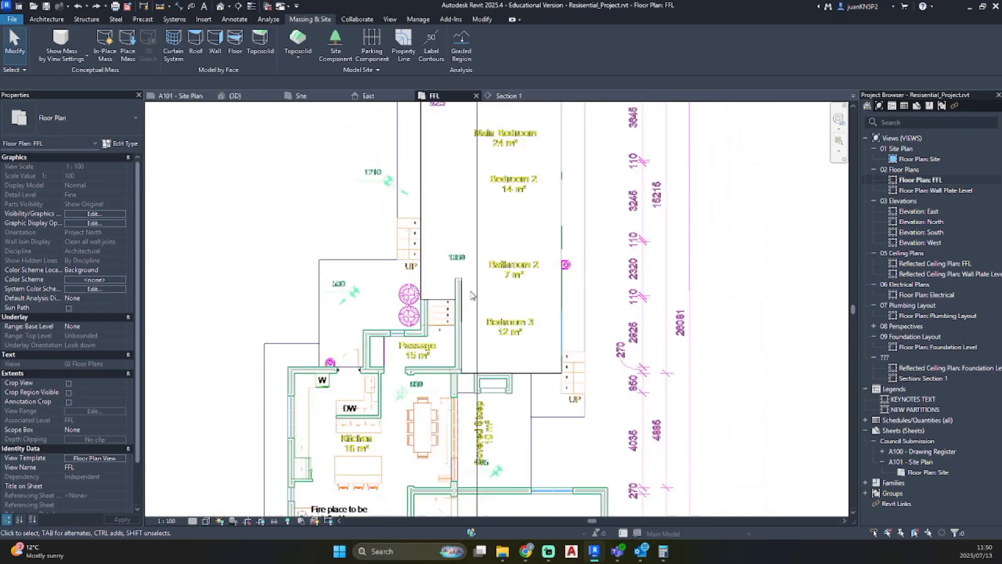
click(478, 387)
scroll(478, 387, down, 4)
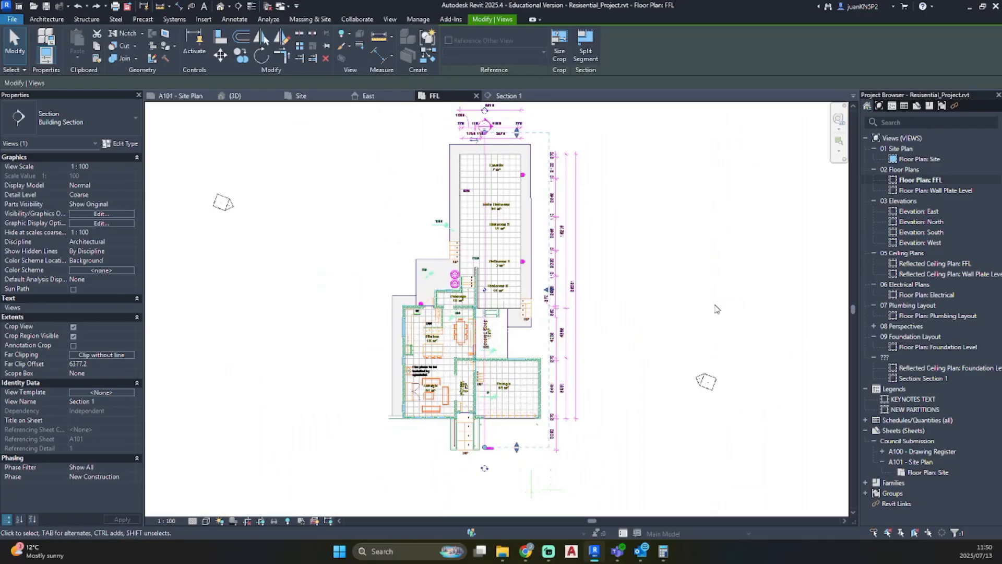
key(Left)
key(Left)
key(Left)
key(Left)
key(Left)
key(Left)
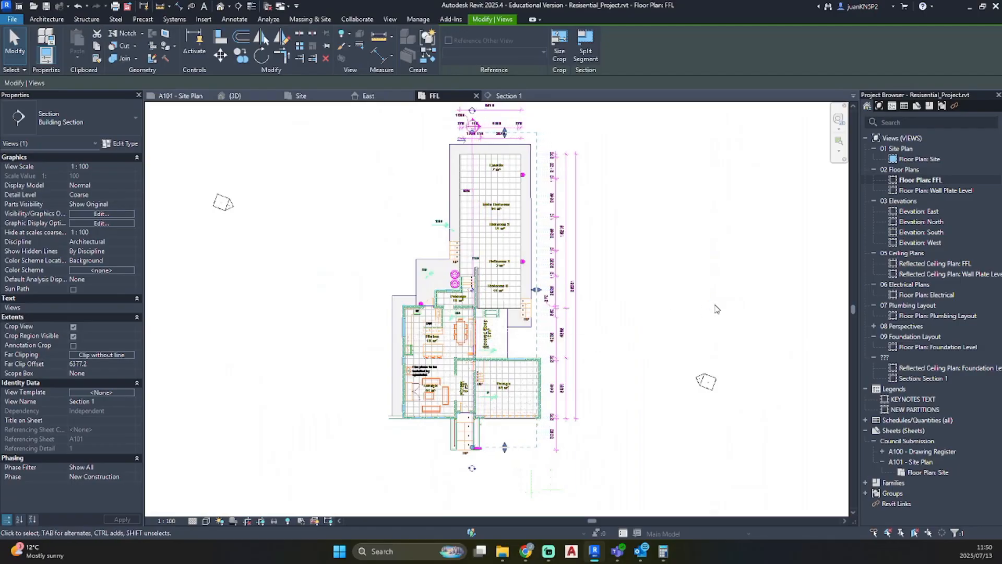
key(Left)
key(Left)
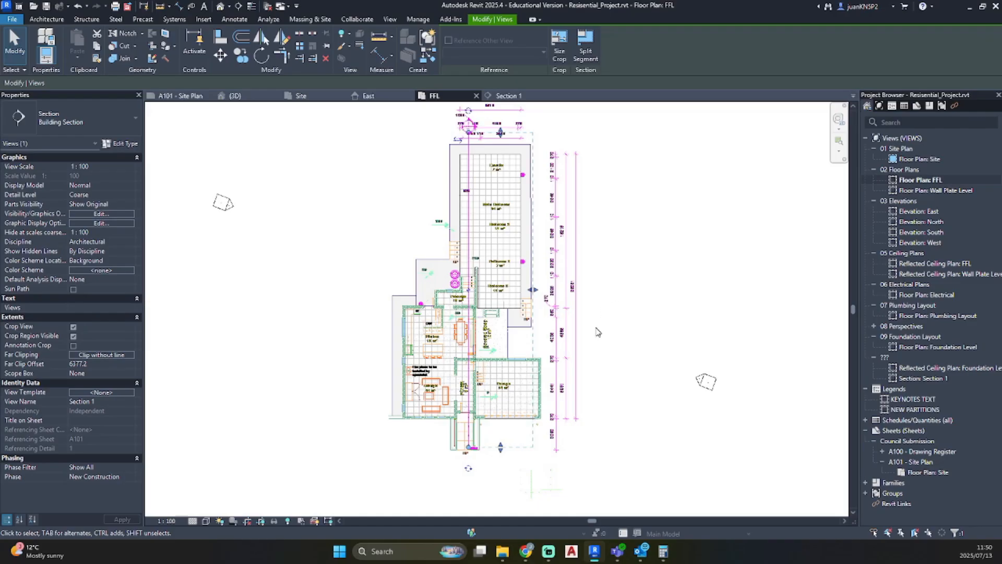
- Split the section line just above the garage and offset its lower segment to the right so it cuts through the garage
scroll(491, 381, up, 3)
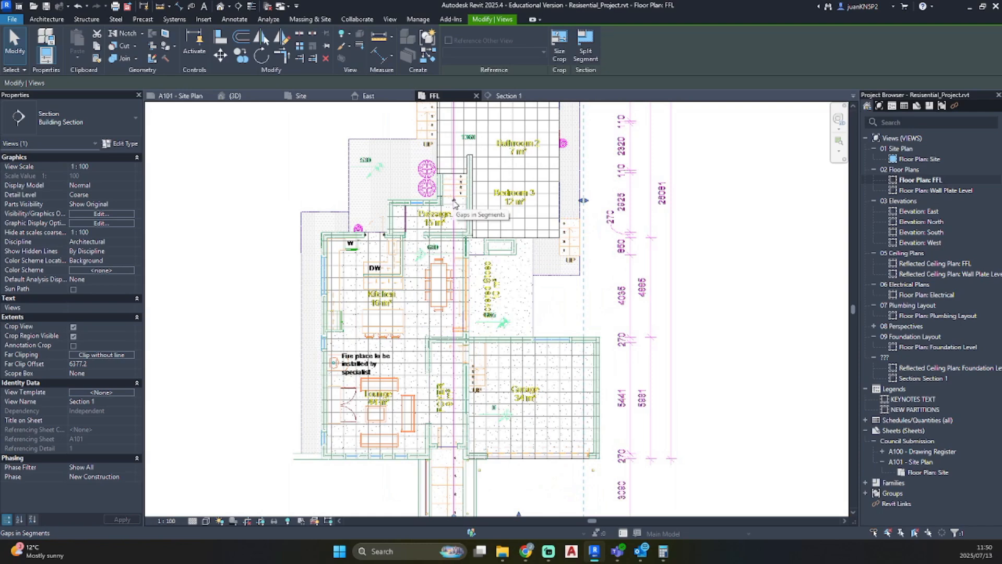
click(588, 49)
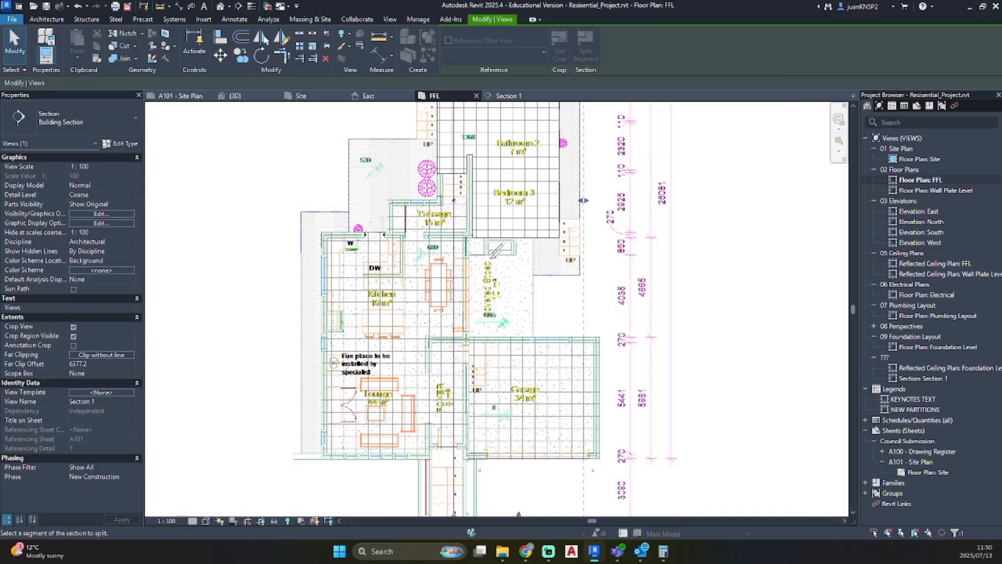
click(456, 322)
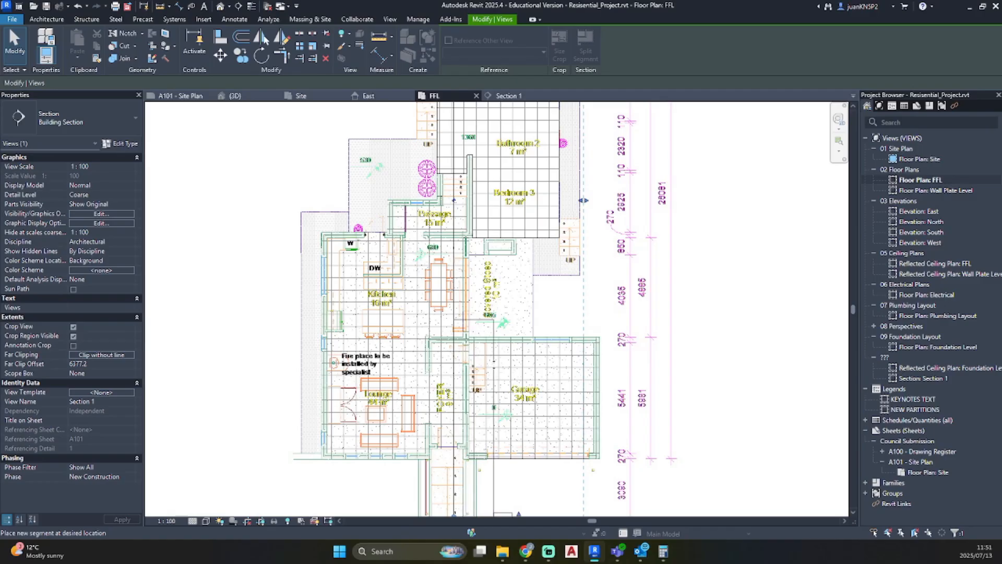
click(494, 407)
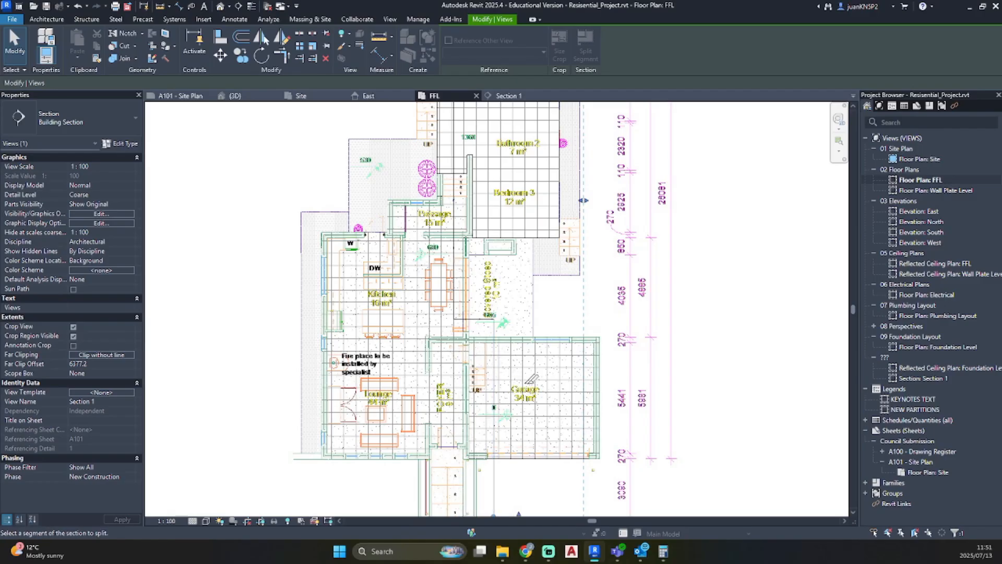
- Open Section 1 and inspect the height offsets of the middle and upper floor slabs
double_click(929, 377)
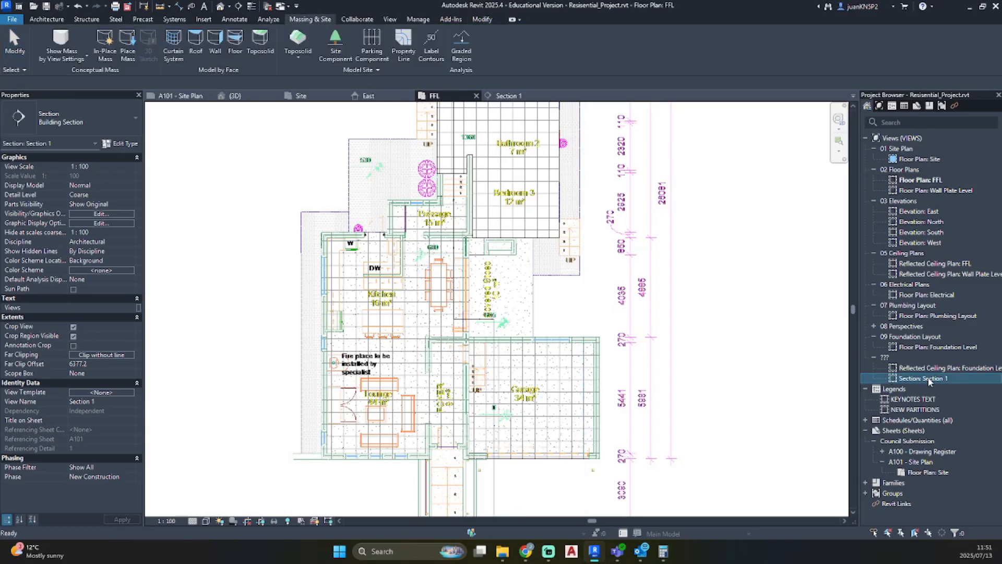
click(579, 405)
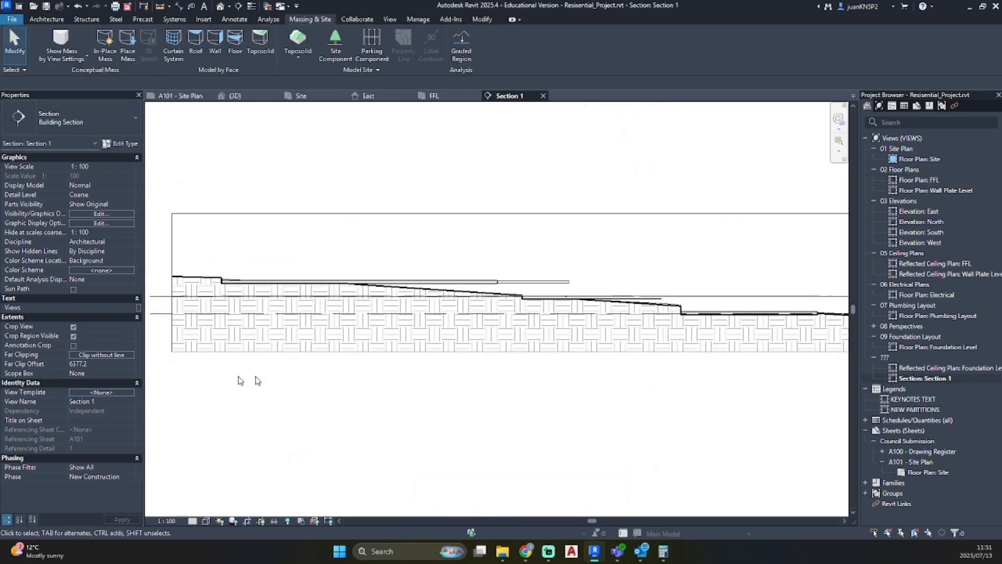
scroll(567, 244, up, 4)
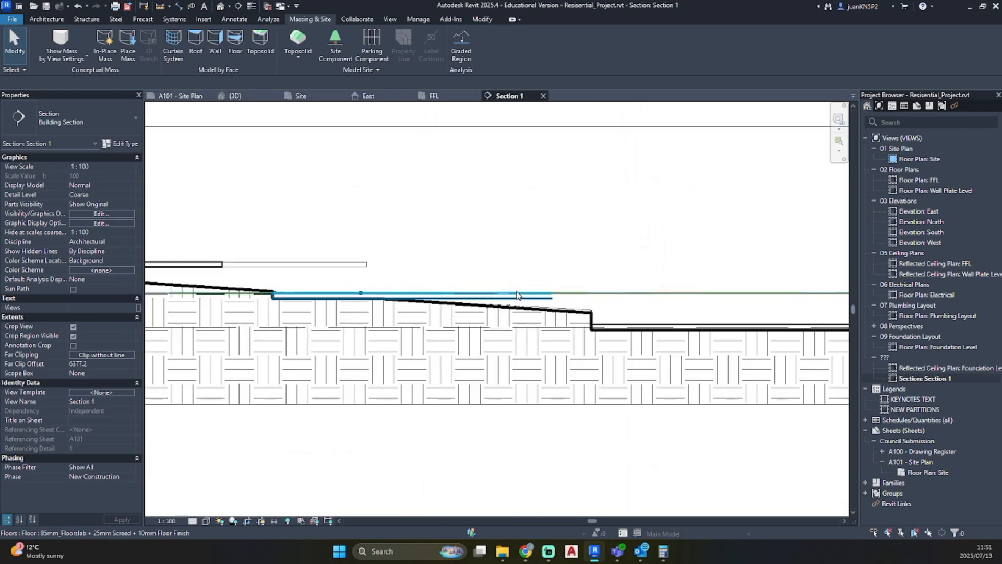
click(507, 296)
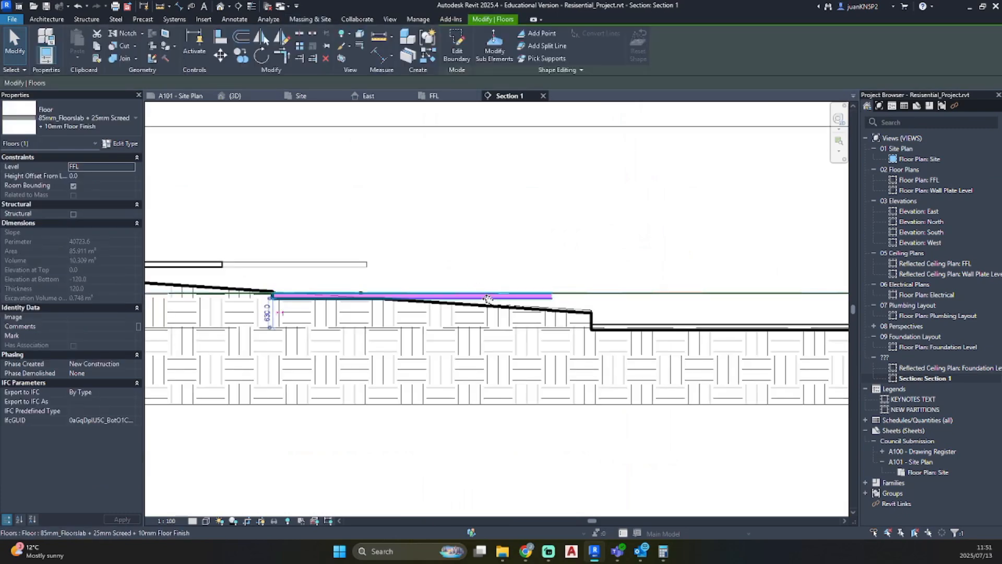
middle_drag(510, 311, 340, 250)
key(Escape)
click(521, 267)
scroll(537, 249, down, 1)
middle_drag(548, 254, 767, 320)
key(Escape)
click(366, 279)
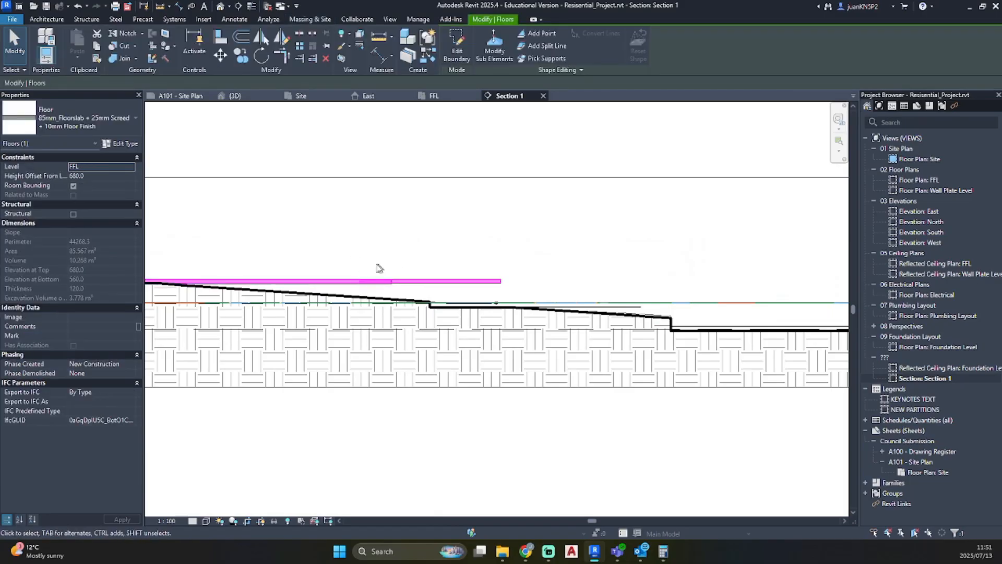
scroll(377, 277, down, 1)
click(552, 246)
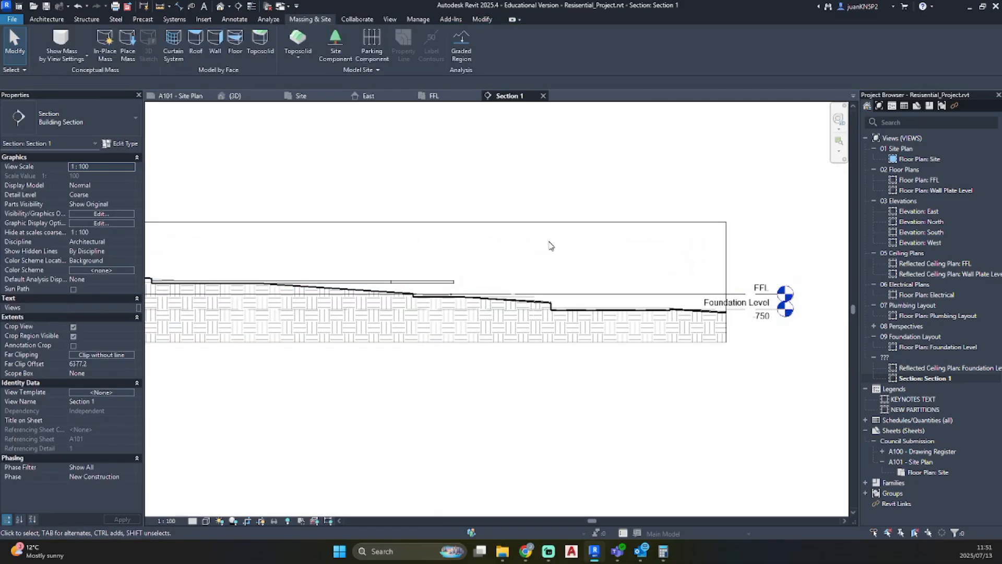
- Compare the Foundation Level's elevation with the height offsets of the three stepped floor slabs in the section
click(754, 317)
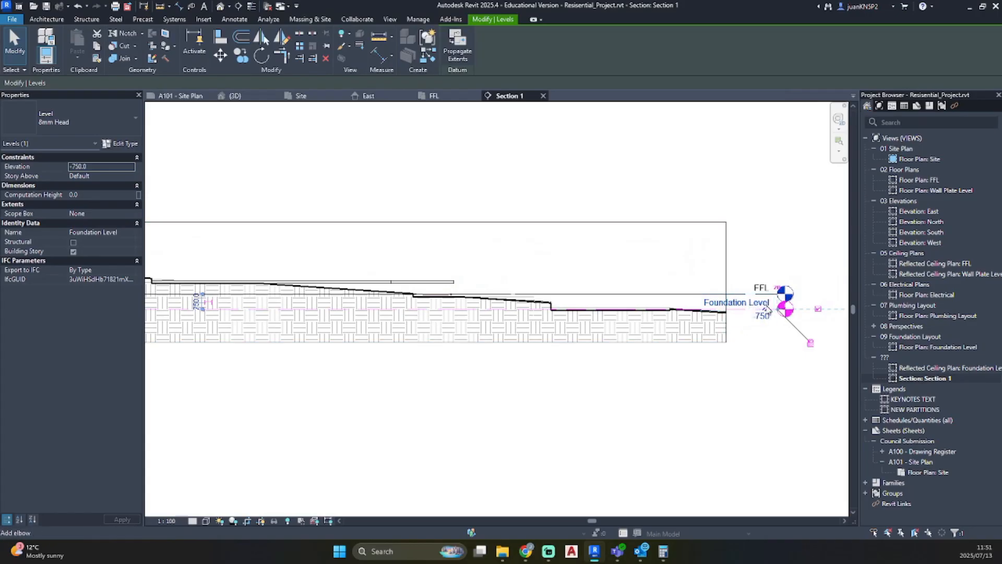
scroll(766, 319, up, 2)
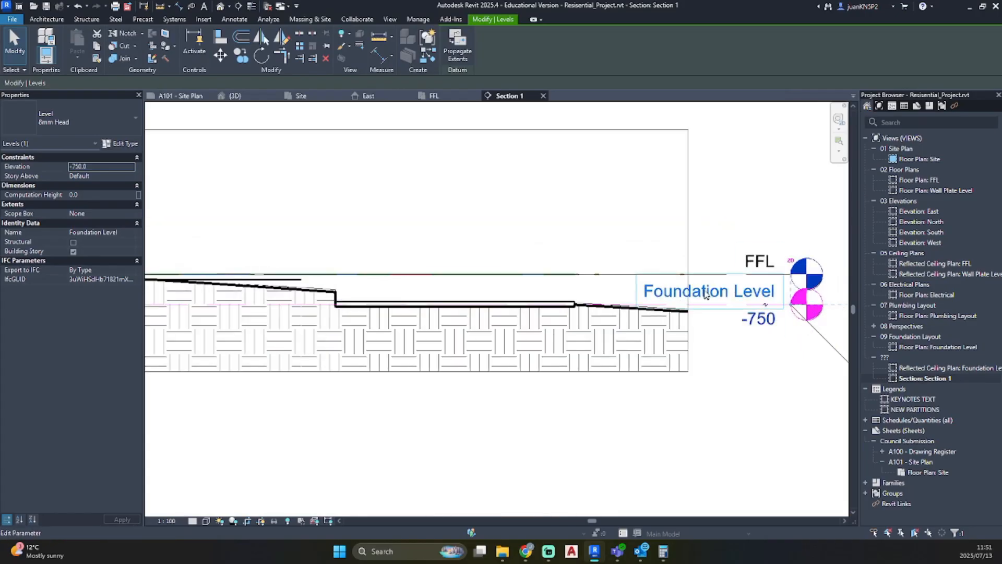
scroll(259, 264, down, 1)
middle_drag(259, 265, 527, 284)
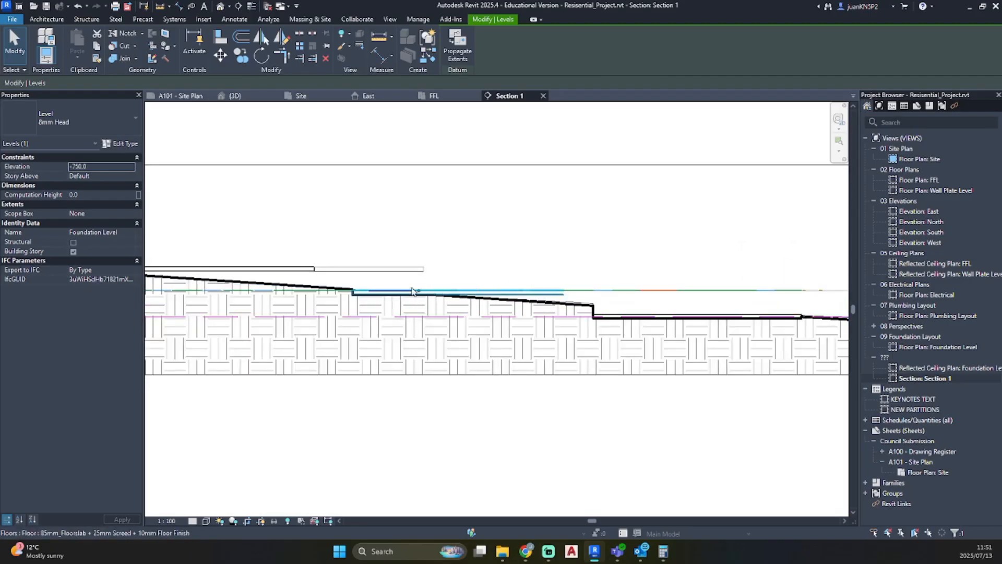
scroll(491, 309, down, 2)
middle_drag(490, 309, 323, 278)
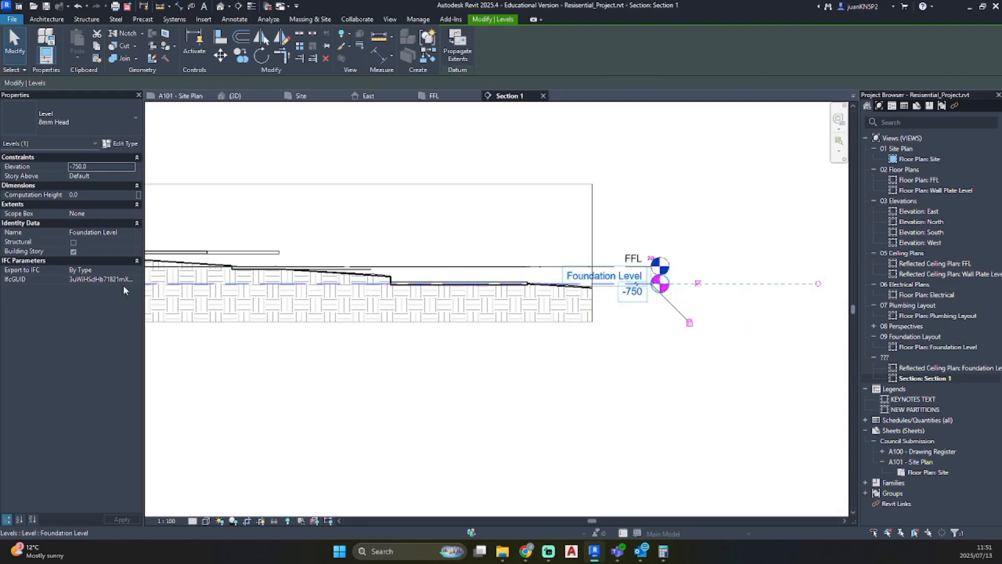
scroll(290, 276, up, 3)
click(359, 262)
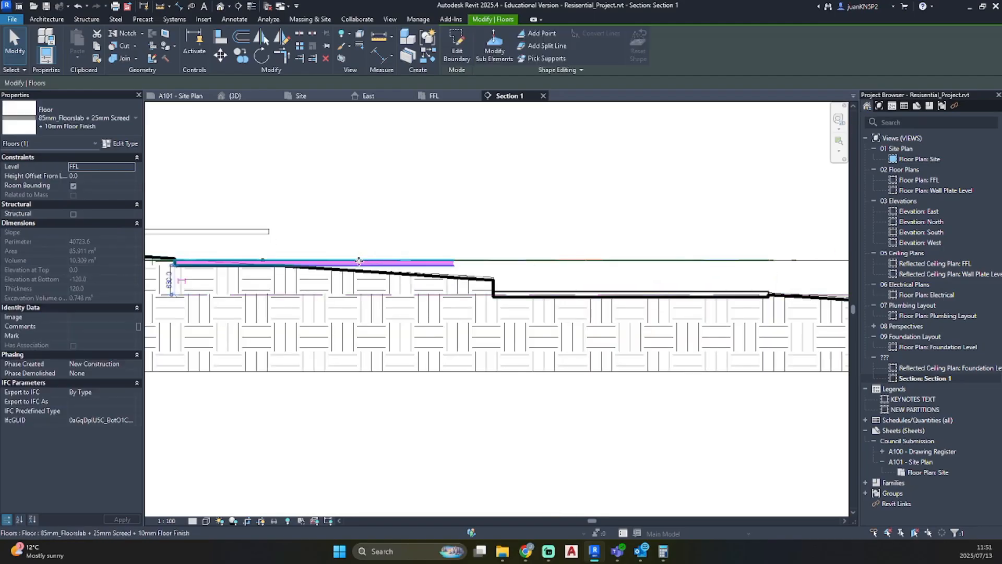
scroll(698, 322, down, 2)
middle_drag(716, 316, 386, 268)
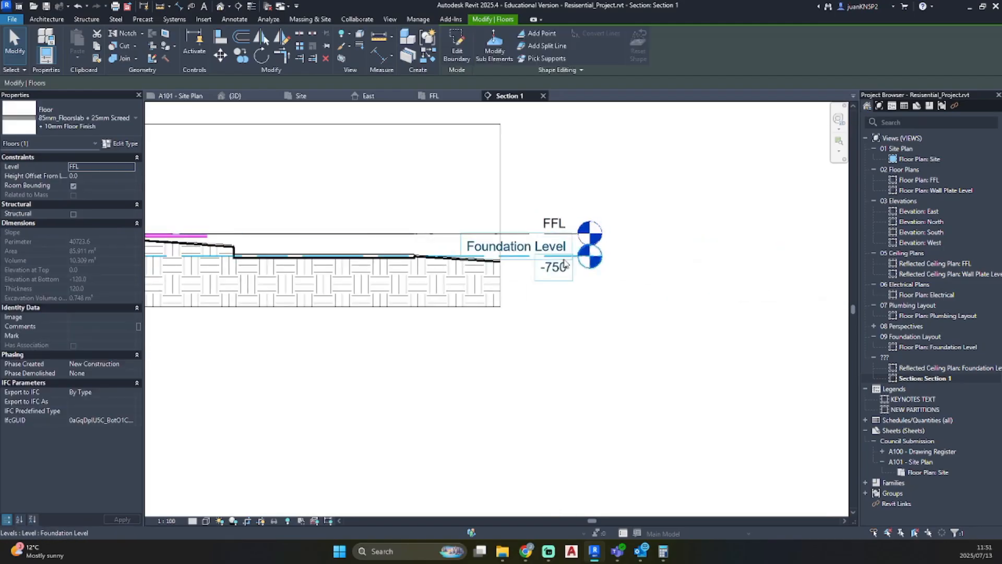
click(566, 331)
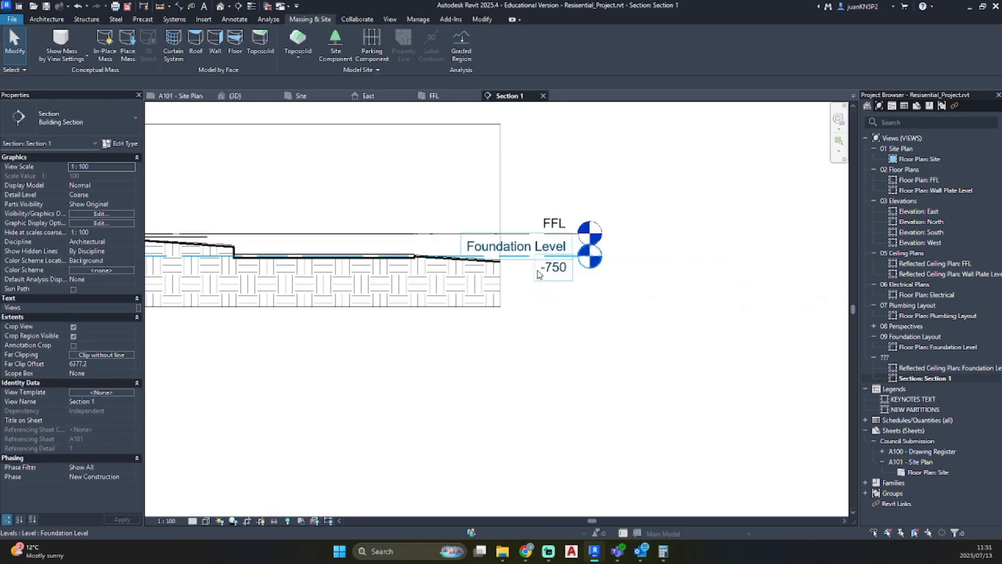
click(317, 259)
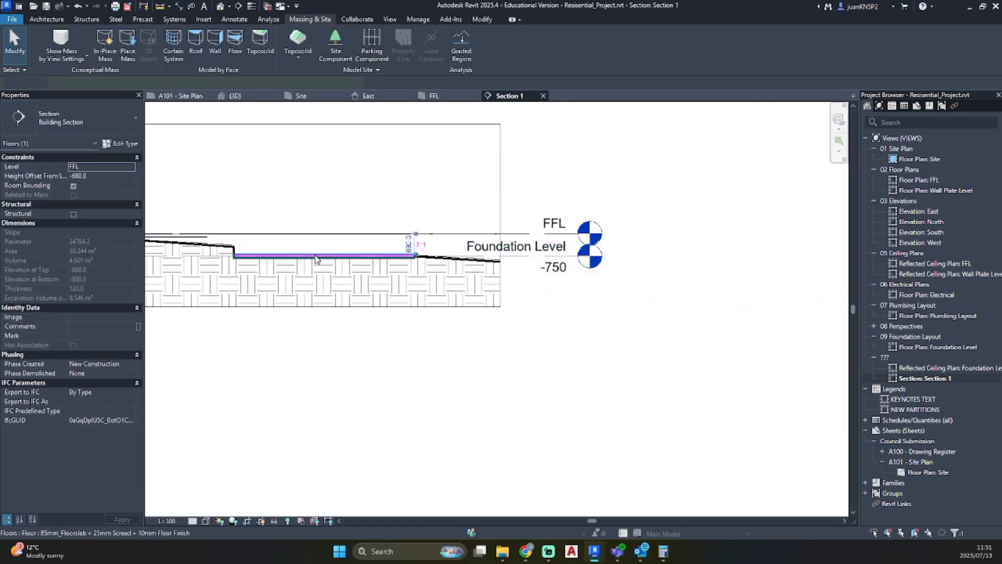
middle_drag(317, 260, 567, 280)
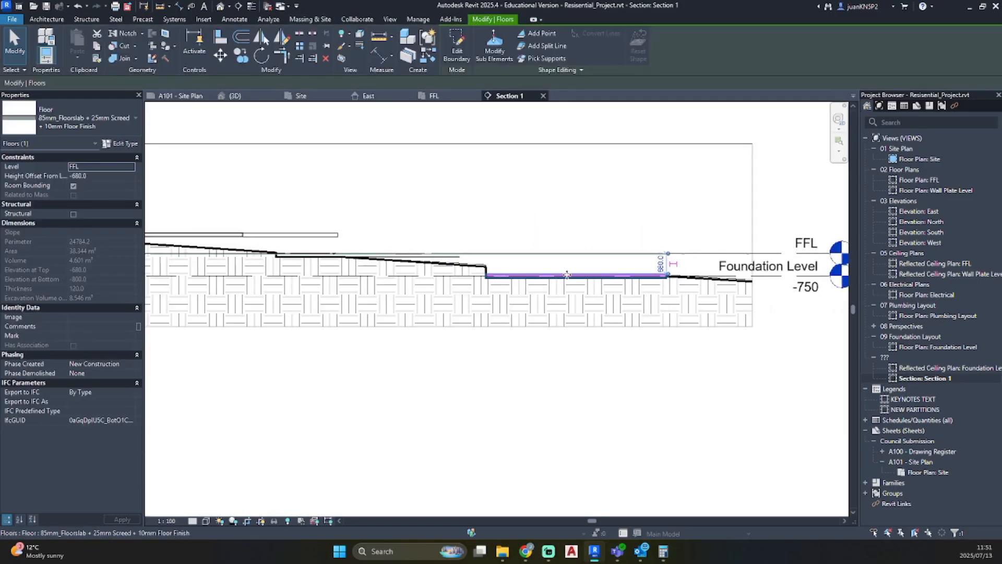
click(208, 234)
middle_drag(790, 325, 551, 295)
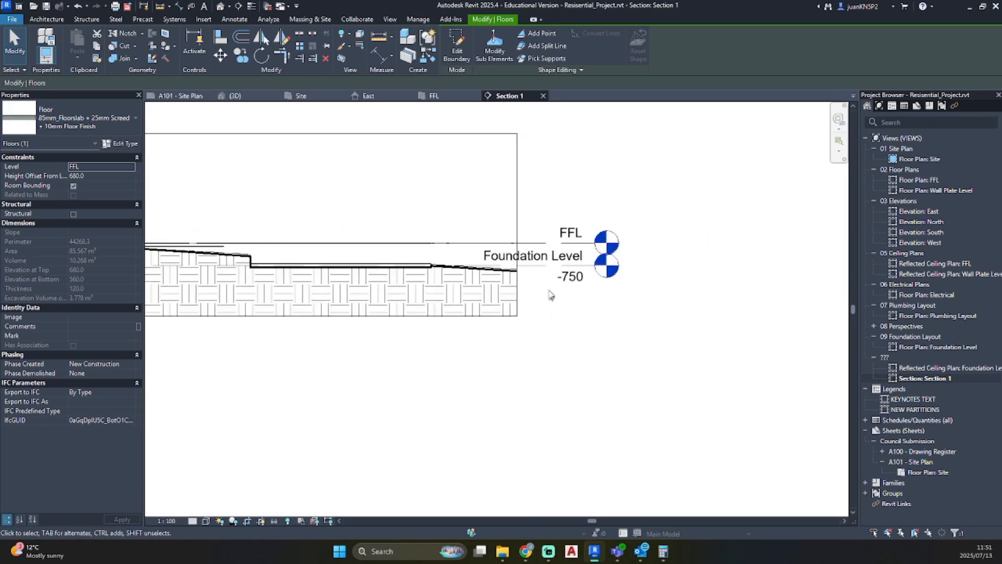
- Hide the Foundation Level element in the Section 1 view
click(559, 267)
right_click(558, 268)
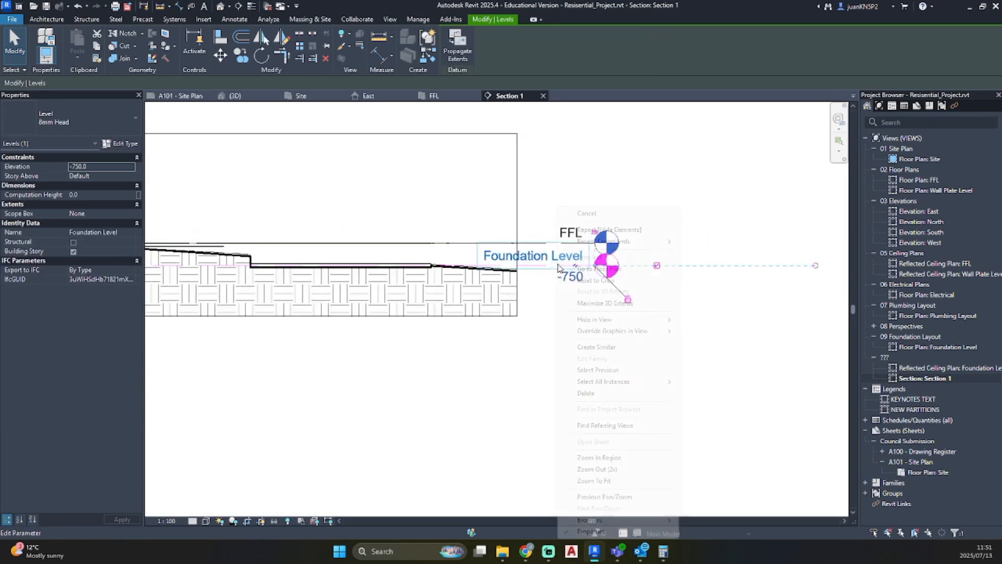
mouse_move(647, 321)
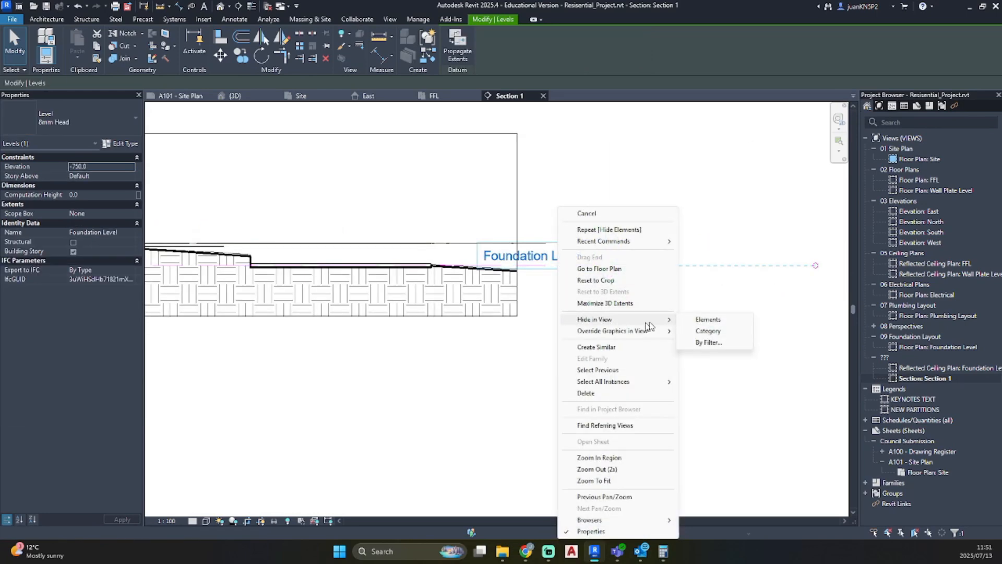
click(697, 322)
scroll(568, 321, down, 2)
middle_drag(568, 320, 725, 329)
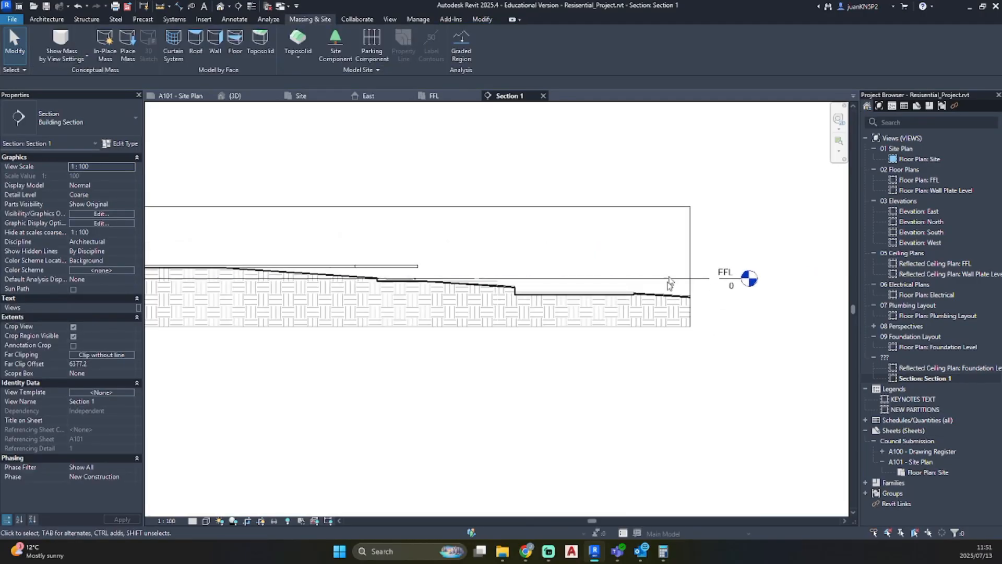
scroll(409, 378, down, 2)
middle_drag(411, 398, 470, 398)
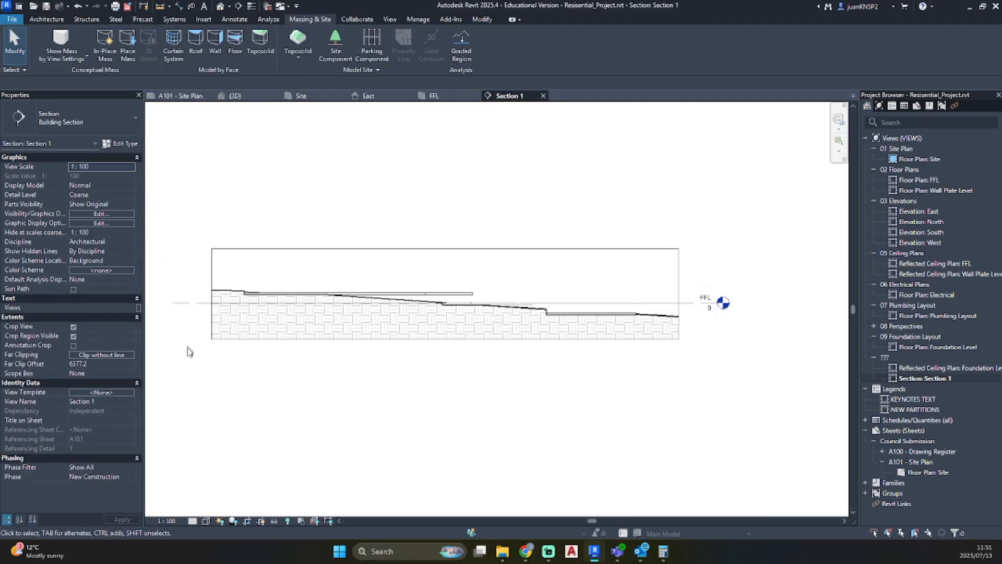
click(702, 306)
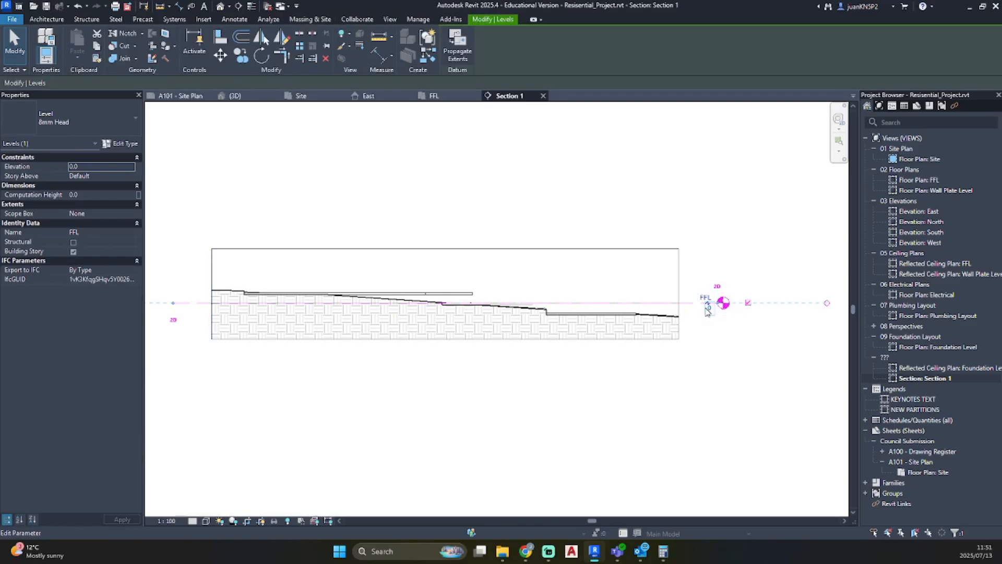
key(c)
key(o)
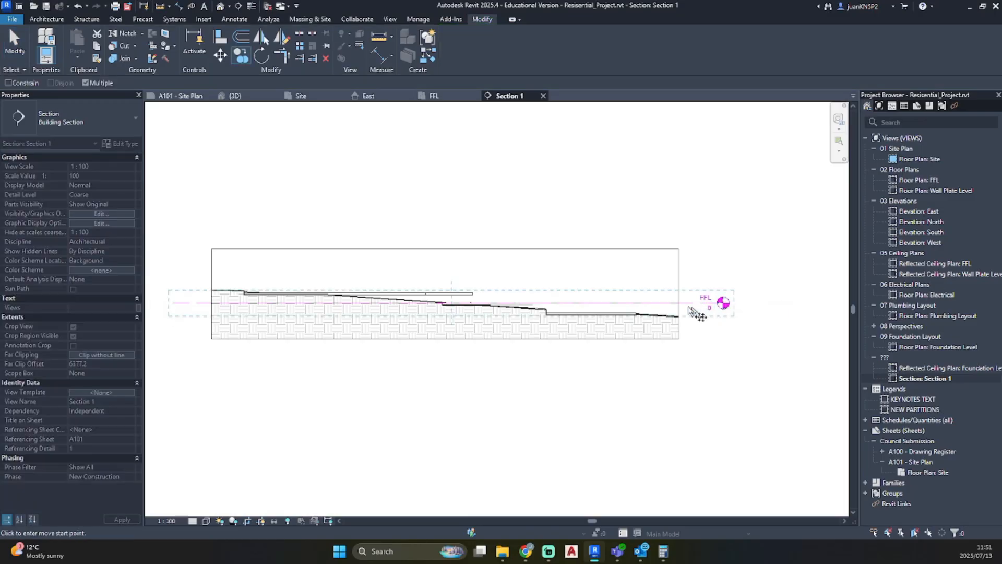
key(Escape)
key(Escape)
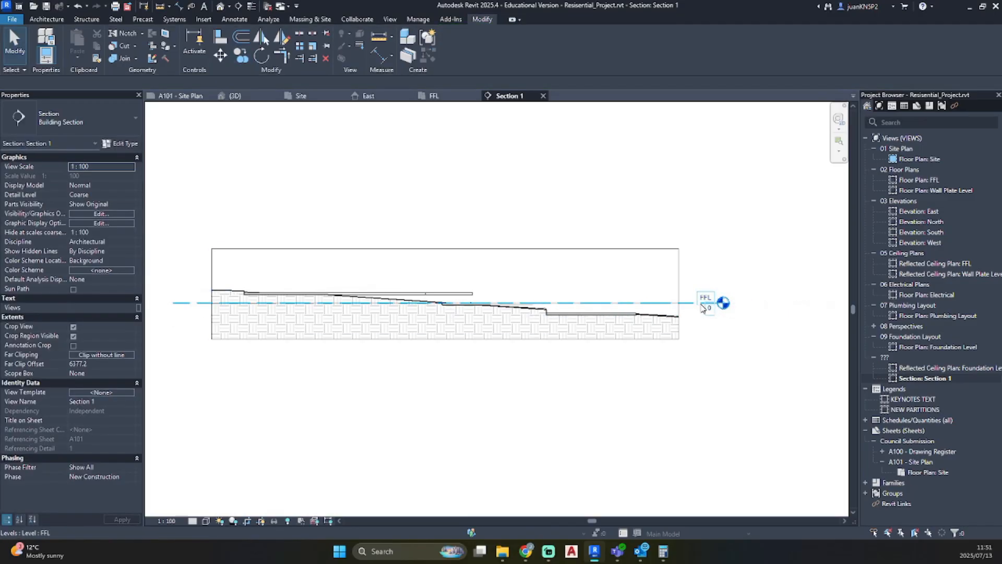
- Copy the FFL level 2000 mm vertically upward in the section, with multiple copies enabled
click(701, 304)
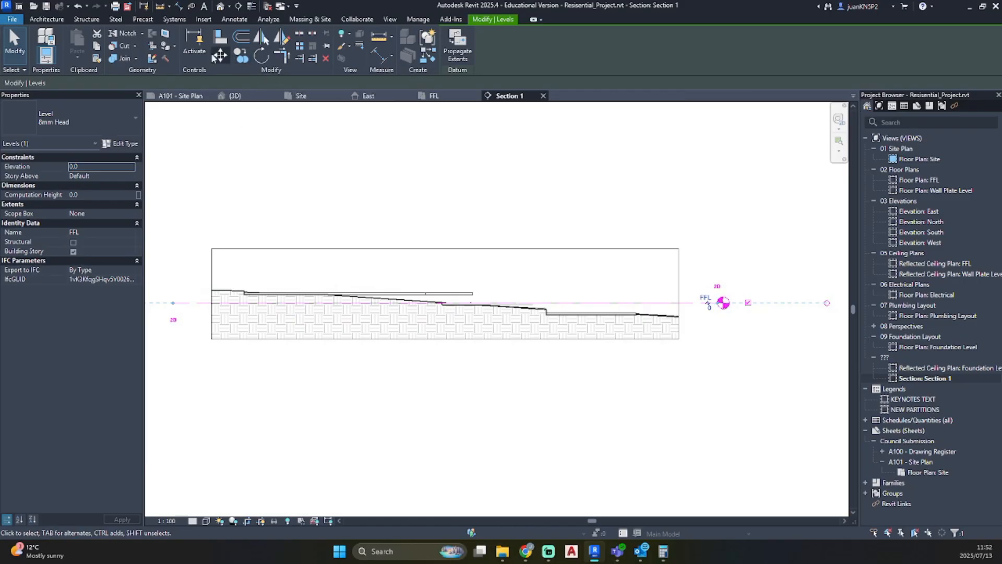
click(242, 55)
scroll(643, 302, up, 2)
click(641, 305)
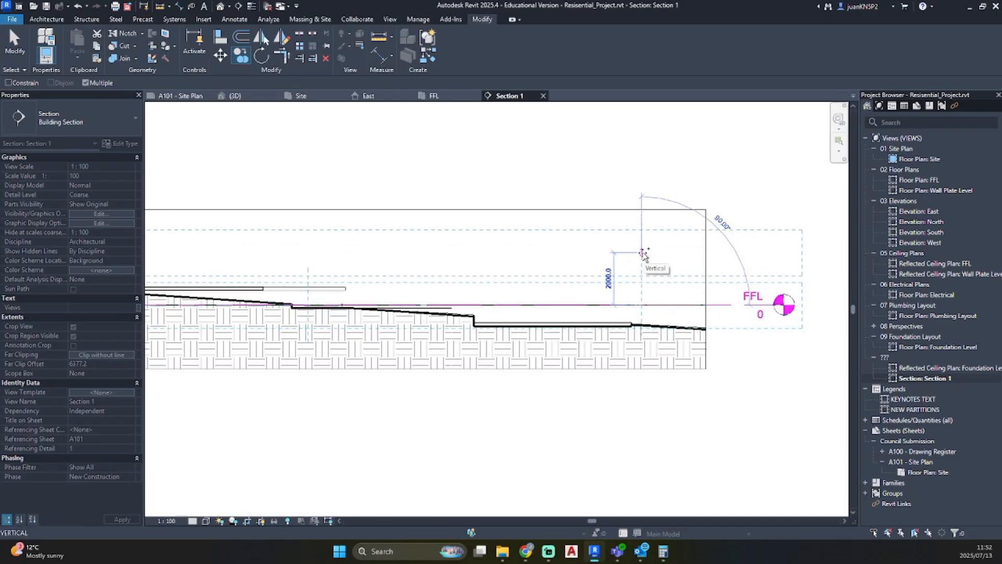
click(643, 254)
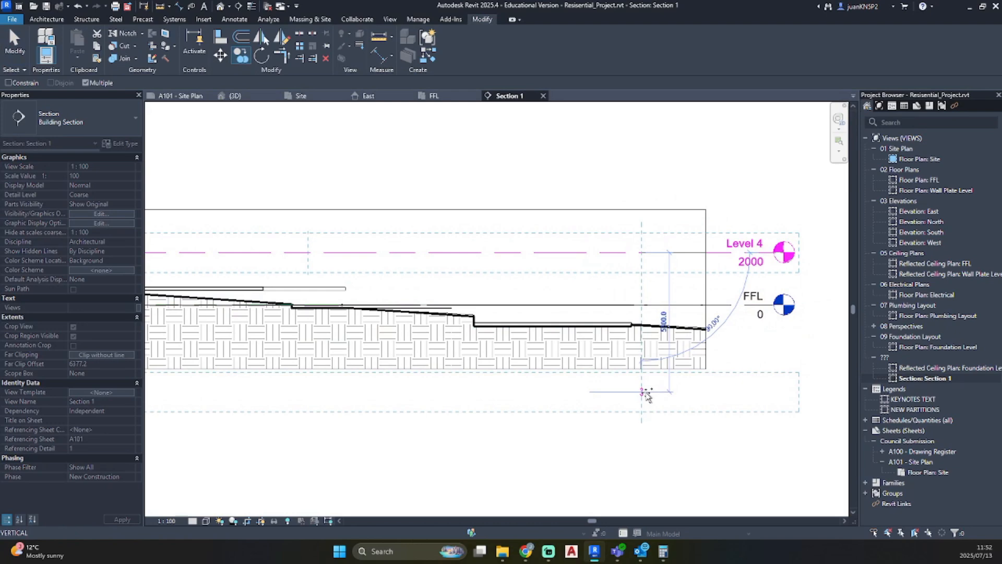
- Turn off both the crop view and the crop region visibility for the Section 1 view
key(Escape)
key(Escape)
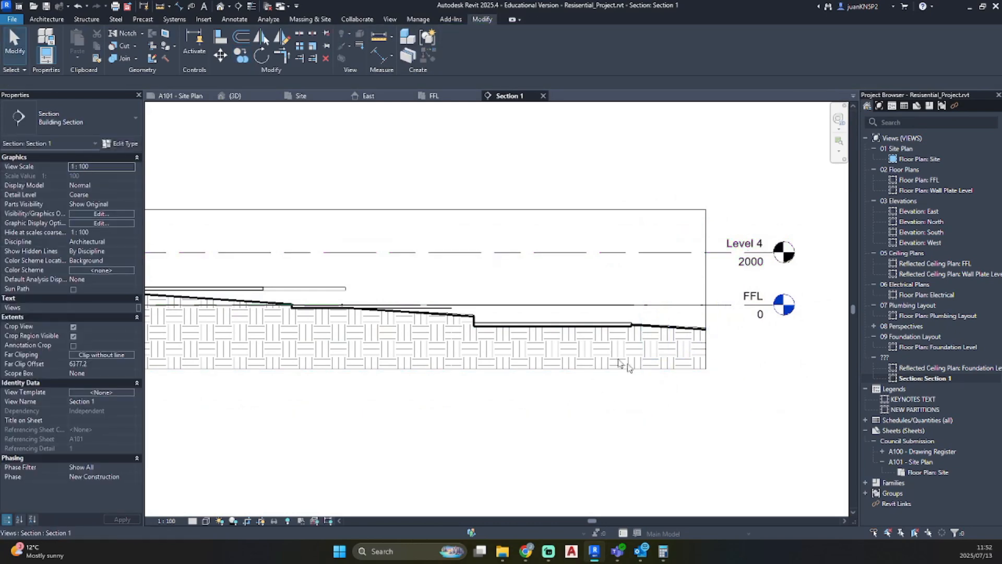
click(707, 227)
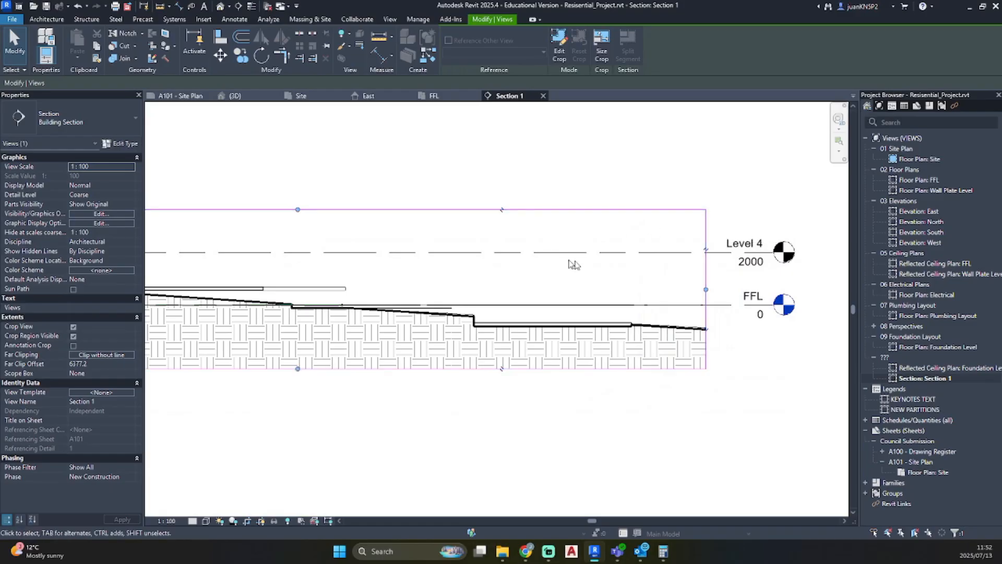
click(74, 336)
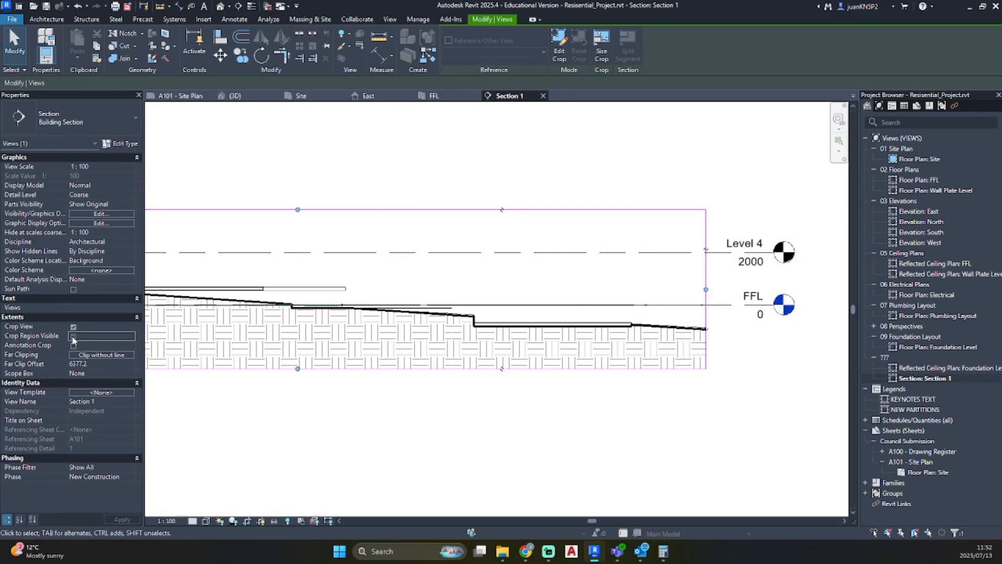
click(73, 327)
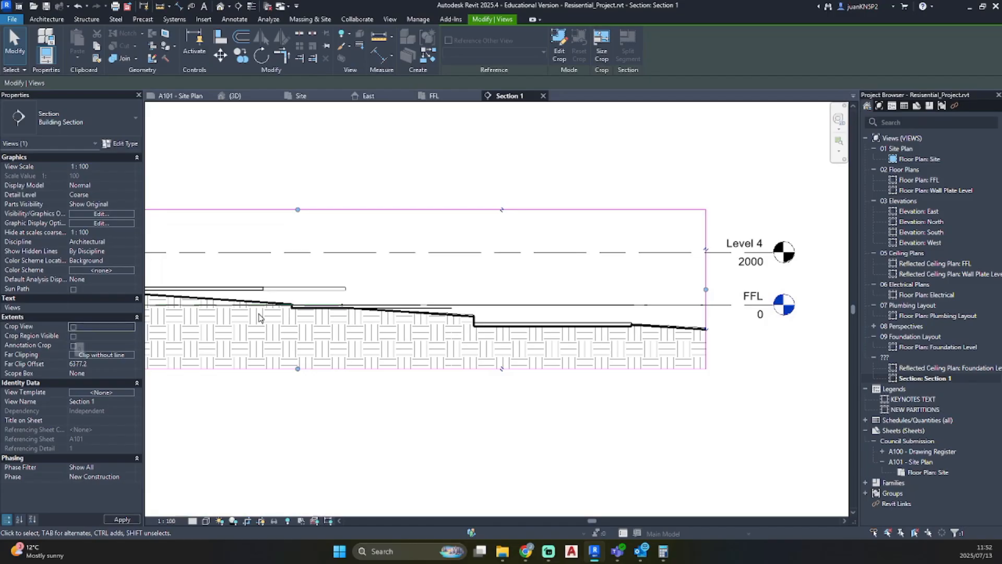
scroll(476, 328, down, 2)
middle_drag(480, 334, 432, 319)
key(Escape)
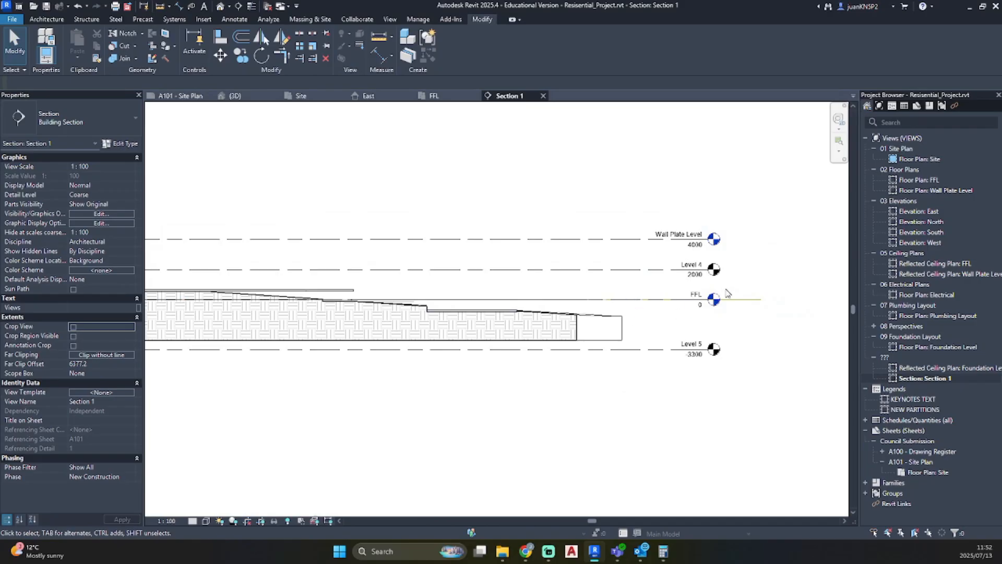
- Hide the imported site DWG element lying along the FFL level in the Section 1 view
click(751, 306)
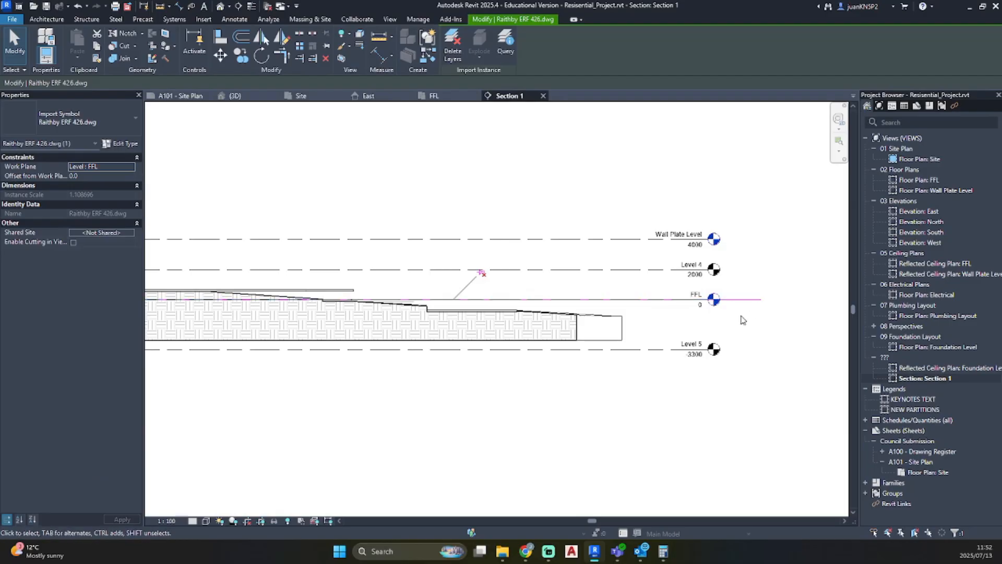
right_click(743, 317)
mouse_move(807, 97)
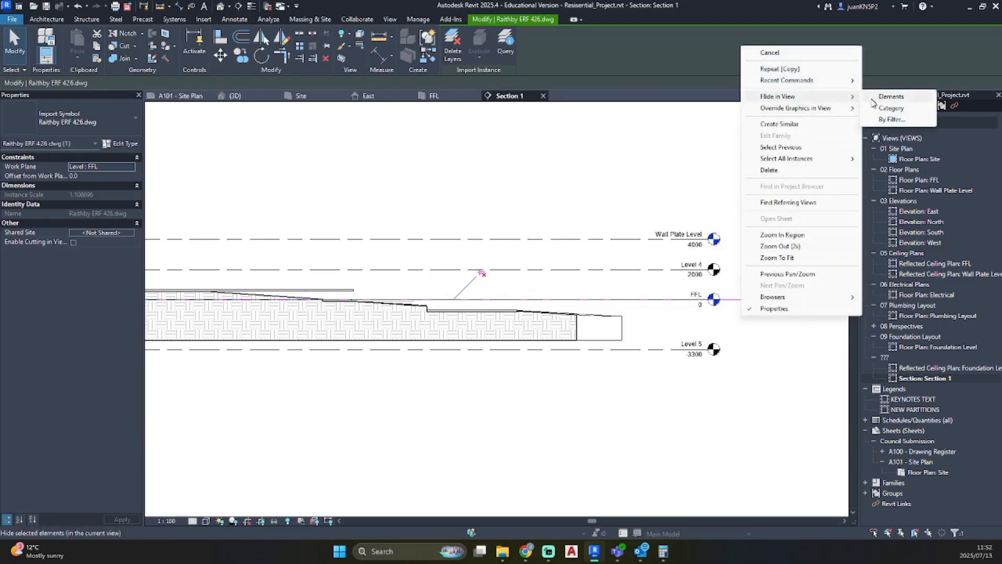
click(885, 96)
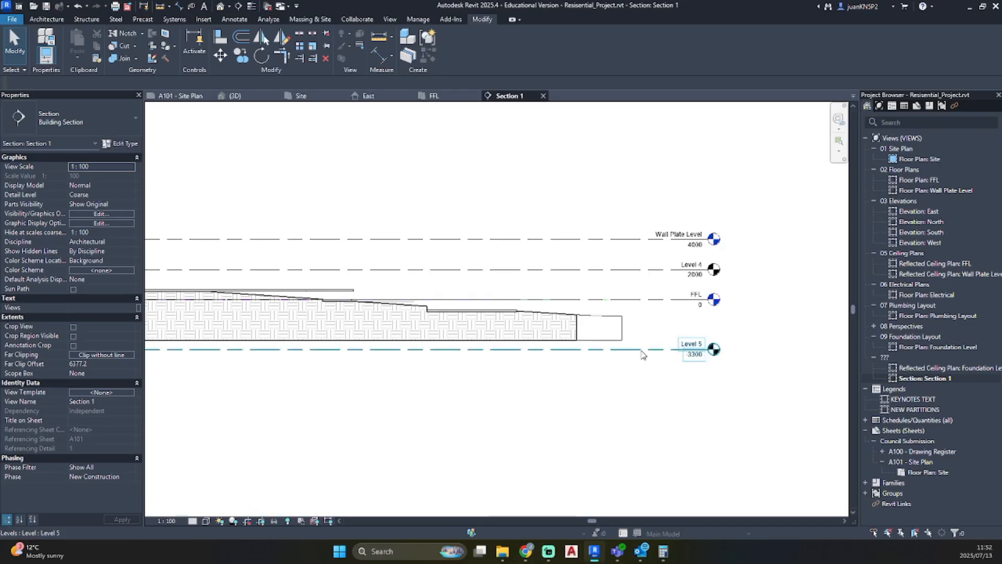
scroll(640, 351, up, 2)
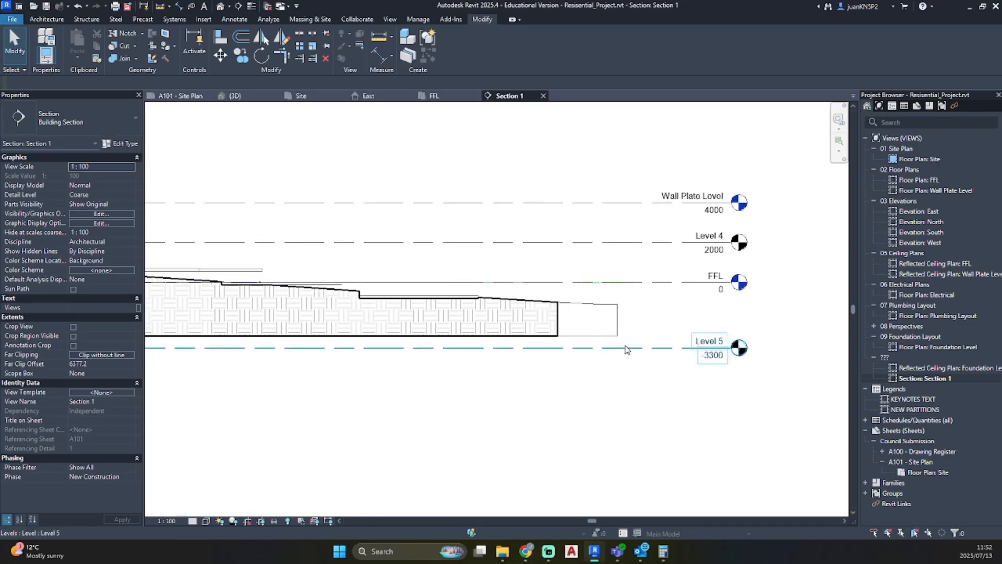
click(625, 353)
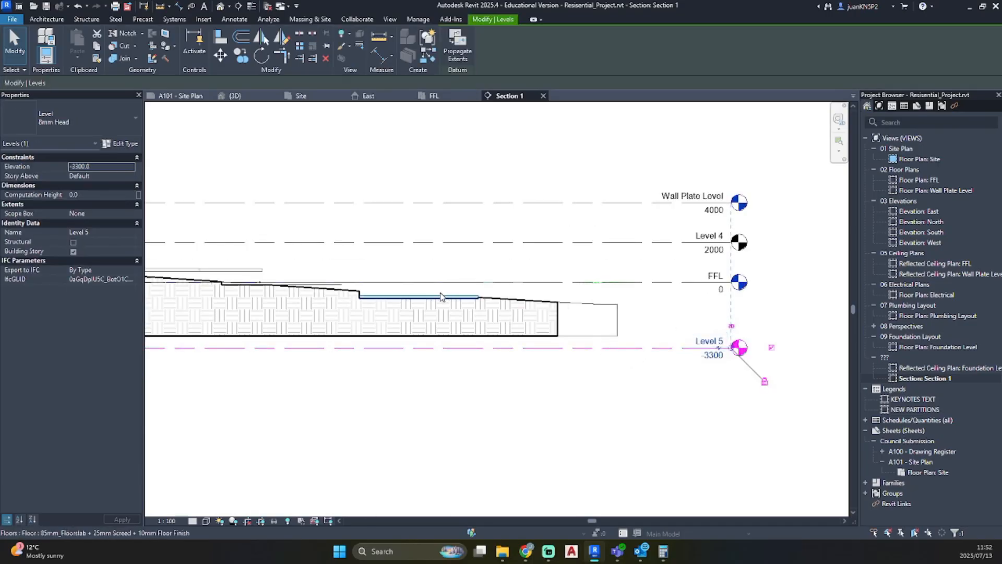
click(444, 297)
click(477, 383)
click(653, 350)
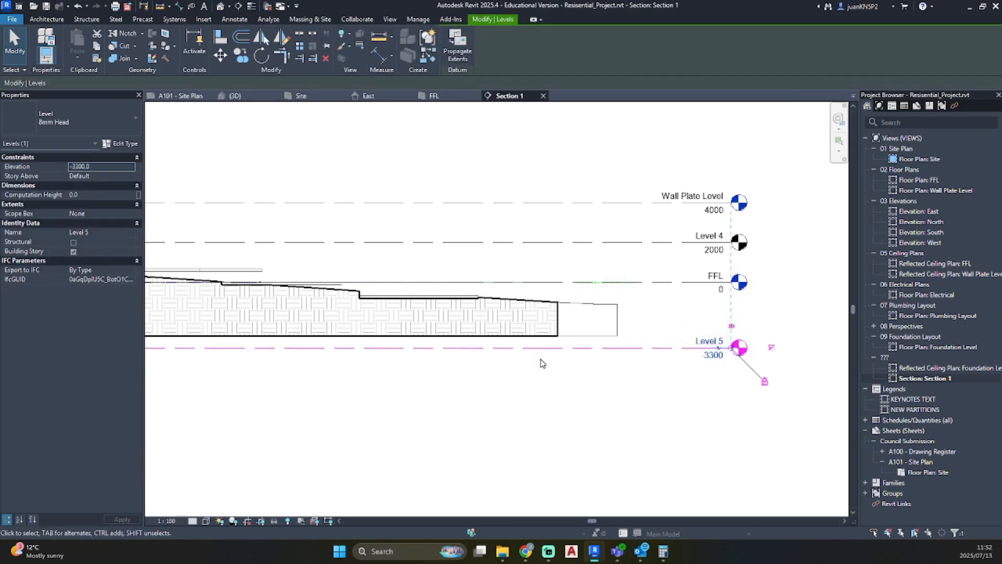
click(709, 341)
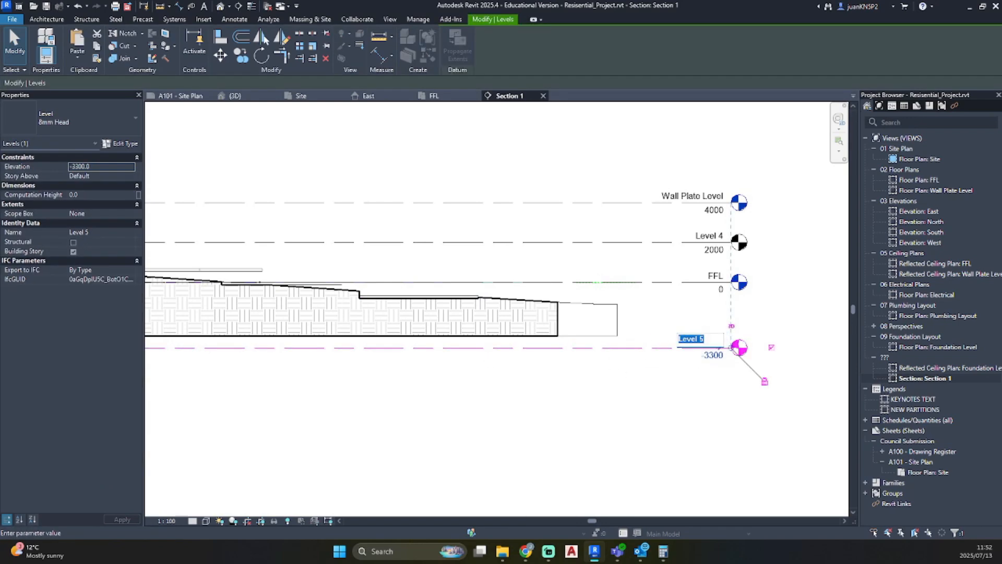
key(Escape)
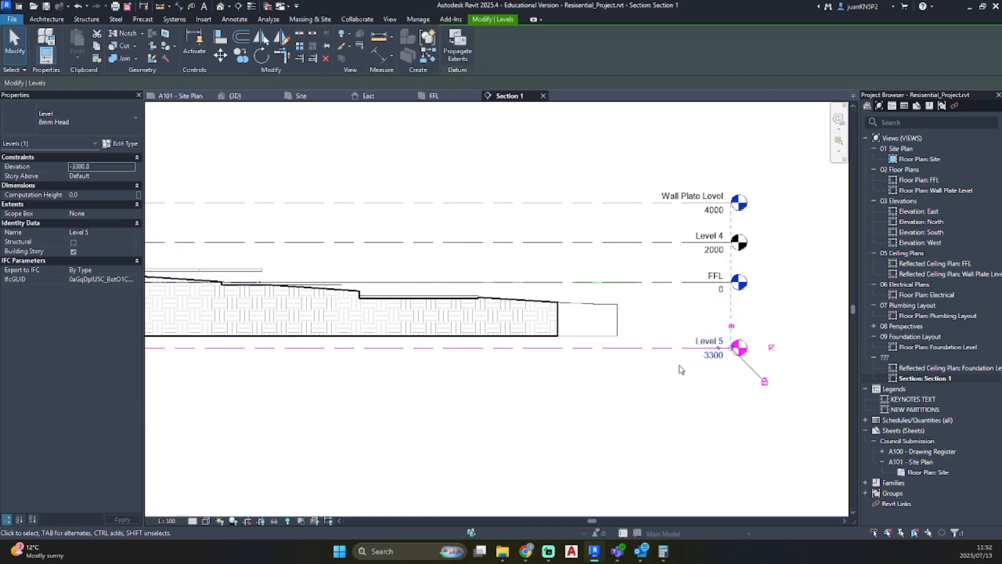
click(679, 366)
- Rename the lowest copied level, Level 5, as Garage FFL
click(667, 348)
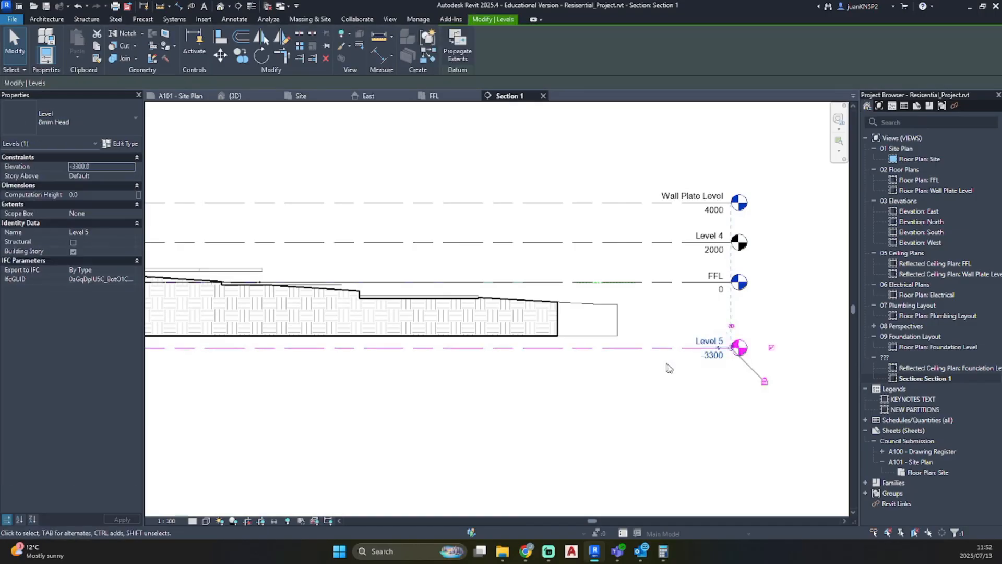
click(709, 346)
click(687, 354)
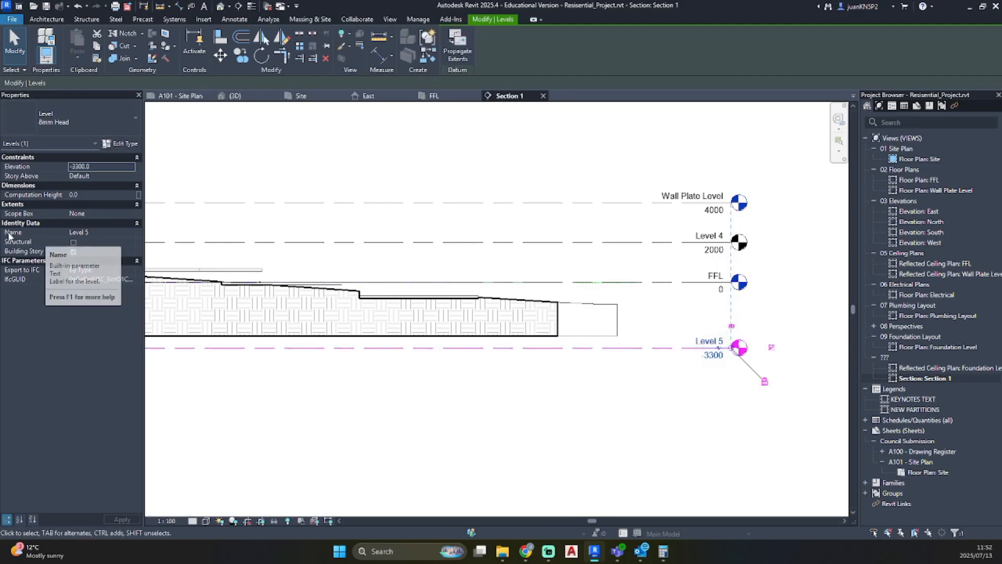
click(79, 232)
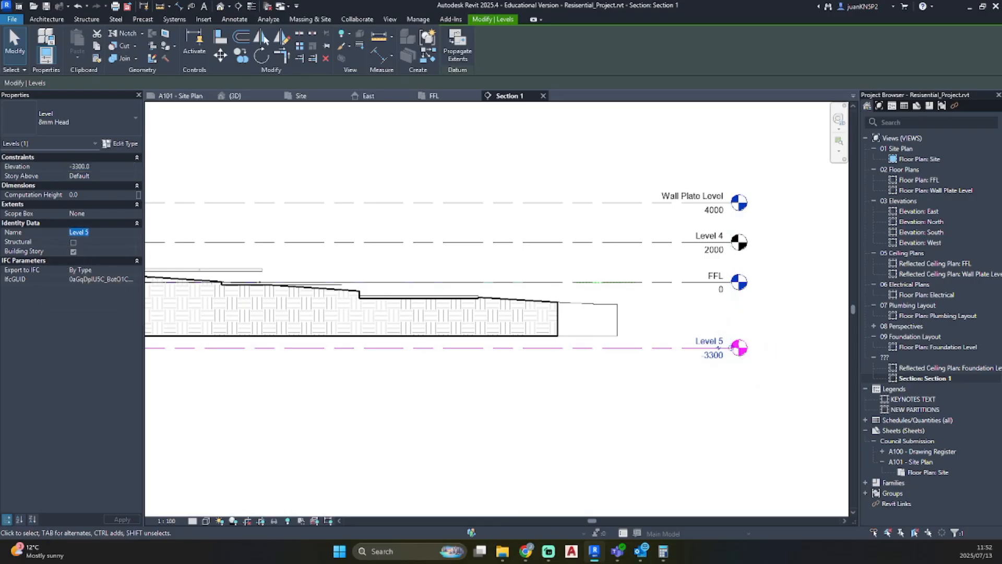
text(Garage FFL)
key(Return)
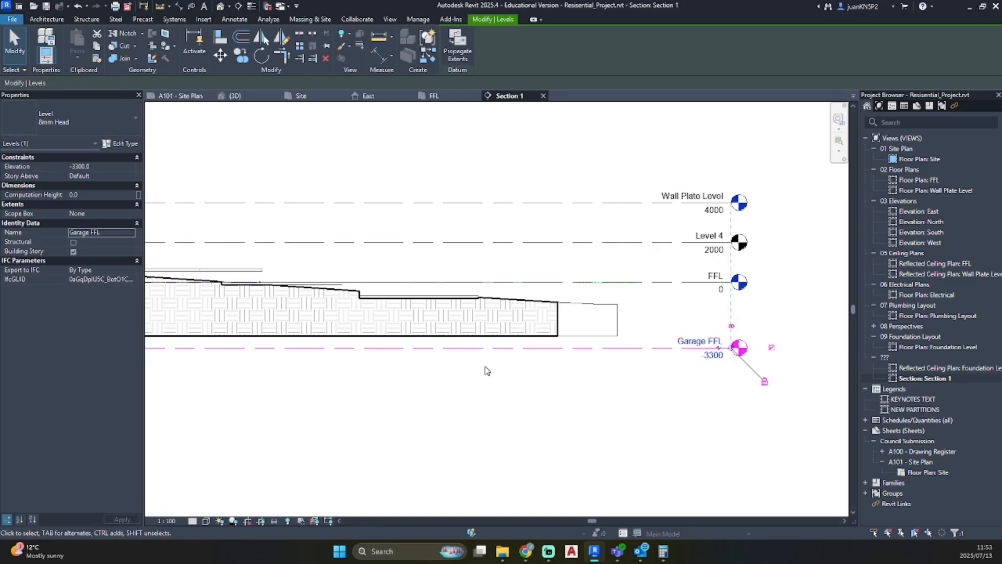
click(659, 387)
- Align the Garage FFL level with the top face of the lowest floor slab in the section
scroll(410, 268, up, 2)
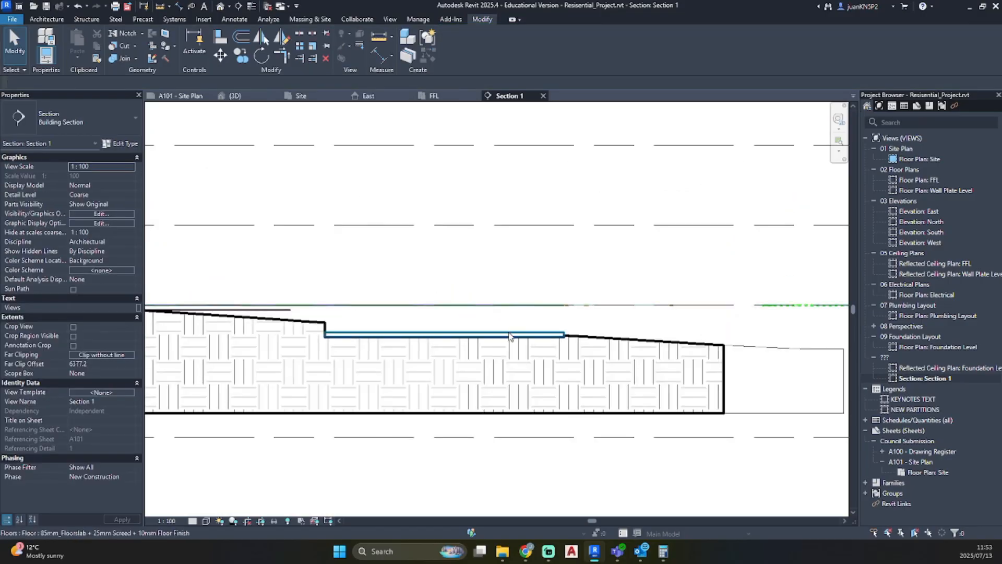
click(512, 323)
middle_drag(544, 412, 406, 304)
click(472, 369)
scroll(526, 387, down, 2)
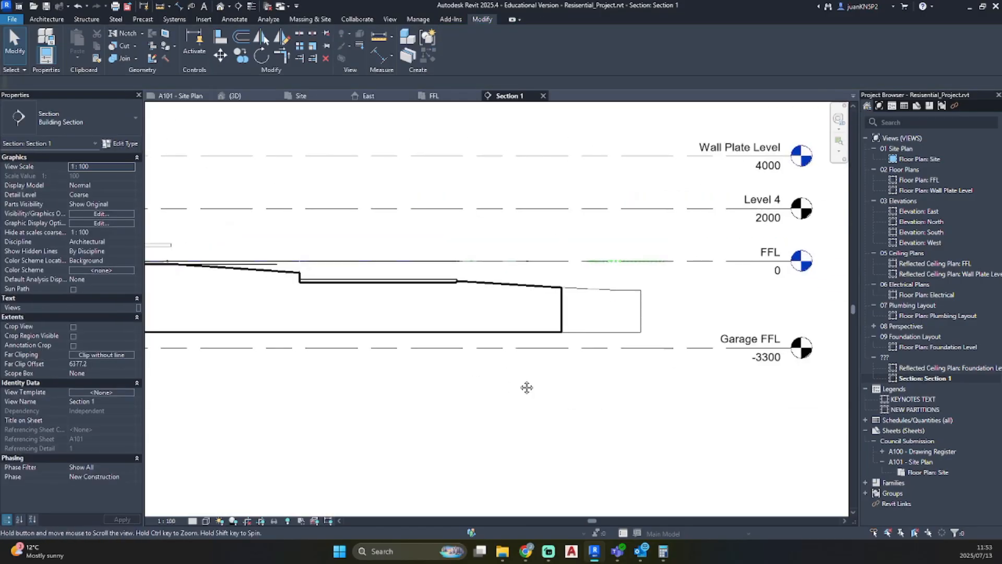
middle_drag(526, 387, 456, 360)
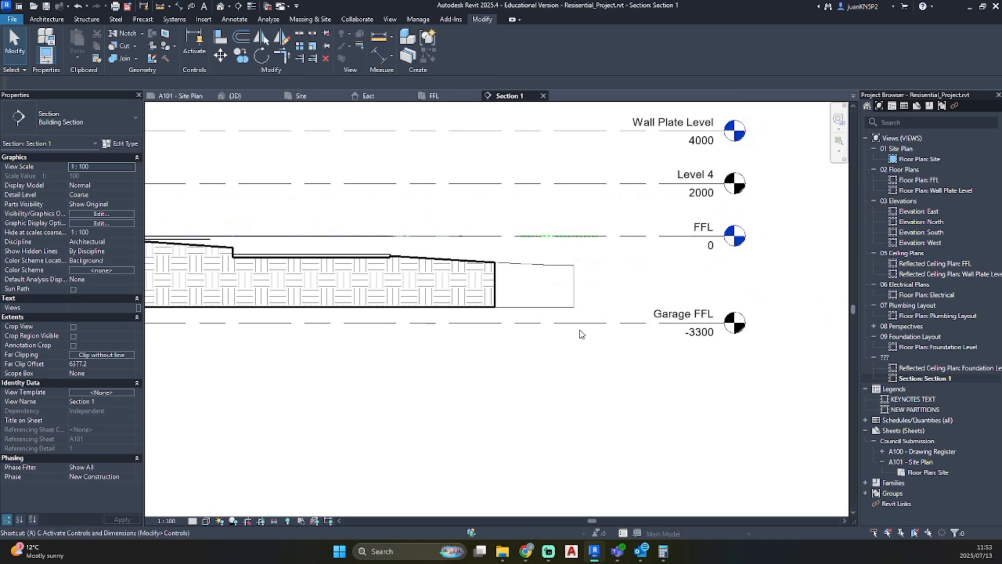
key(a)
key(l)
scroll(376, 264, up, 2)
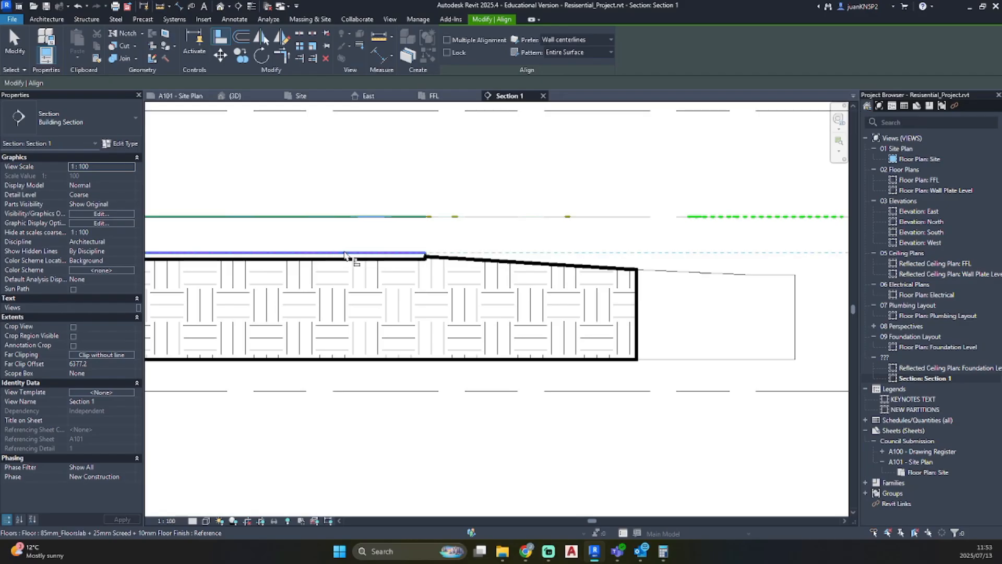
click(346, 254)
click(567, 392)
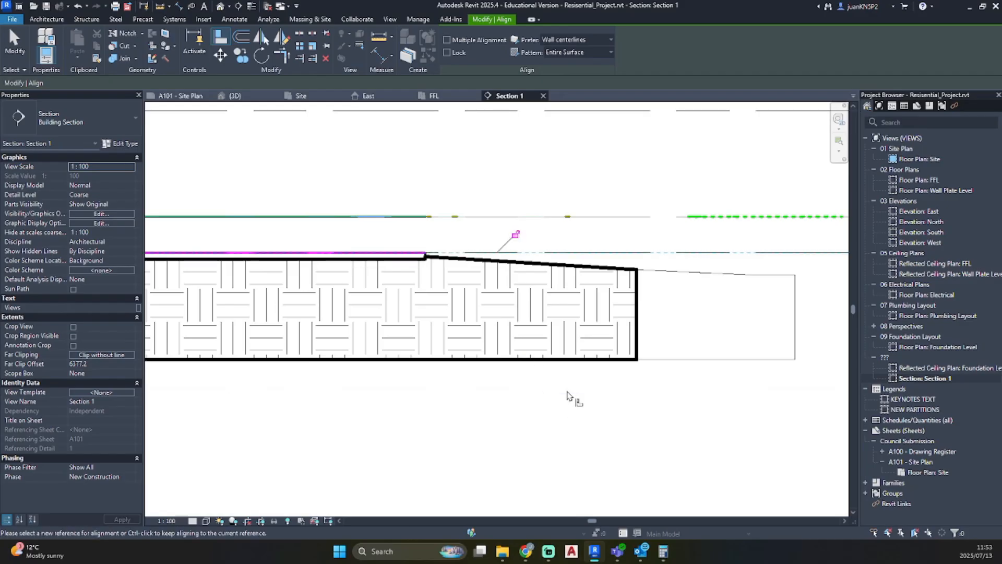
scroll(573, 397, down, 2)
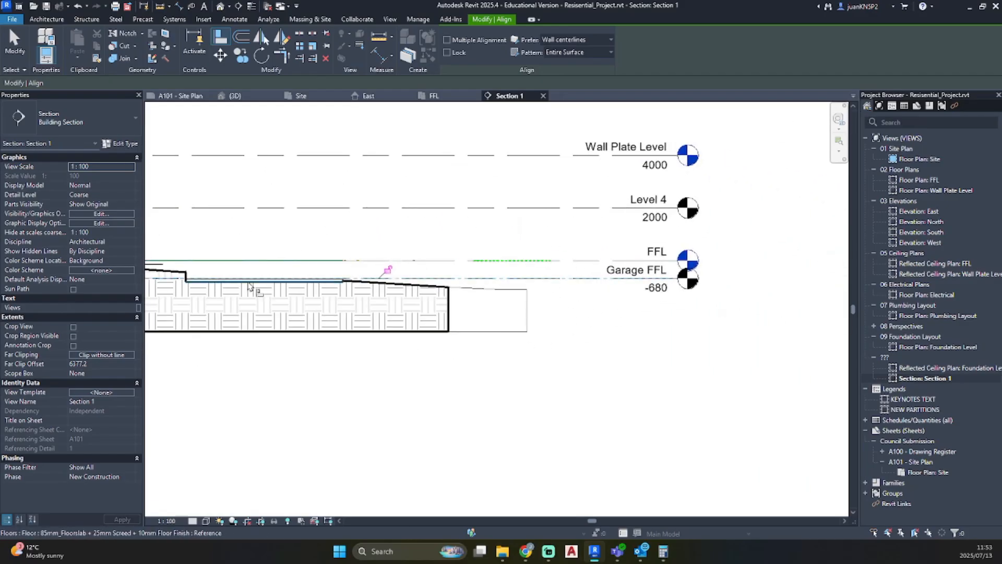
key(Escape)
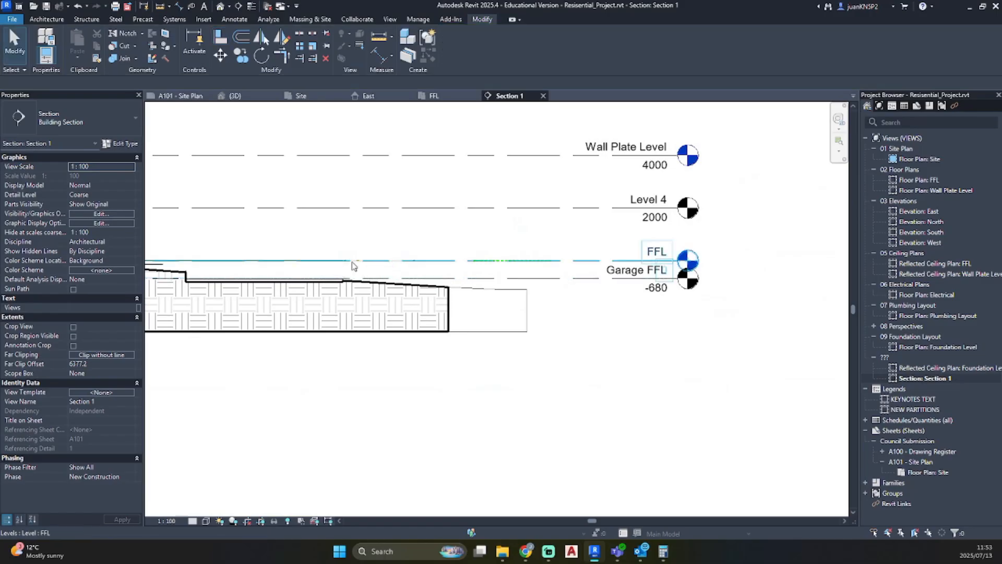
- Rename Level 4, the copied level above FFL, as Private Space FFL
scroll(715, 266, down, 2)
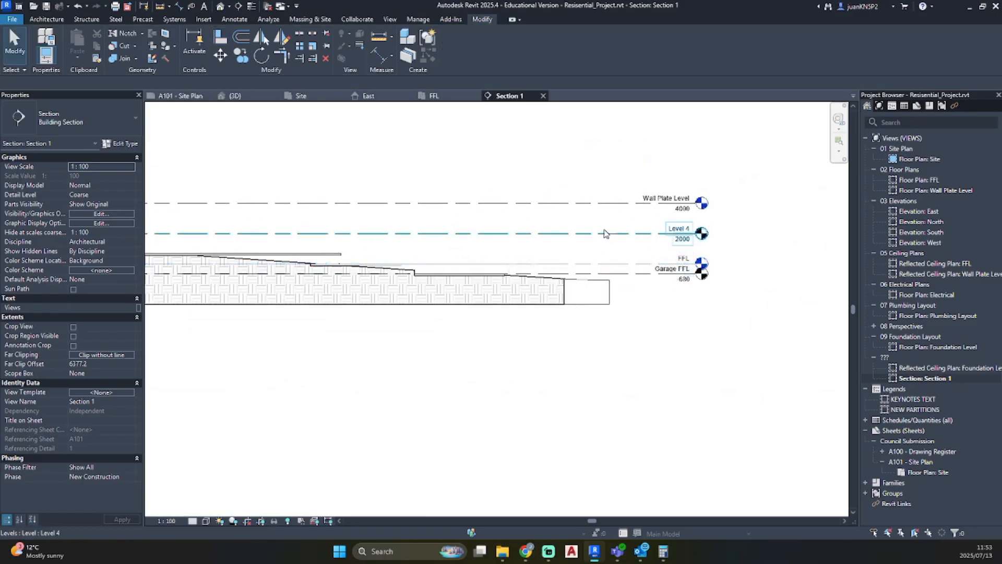
click(615, 235)
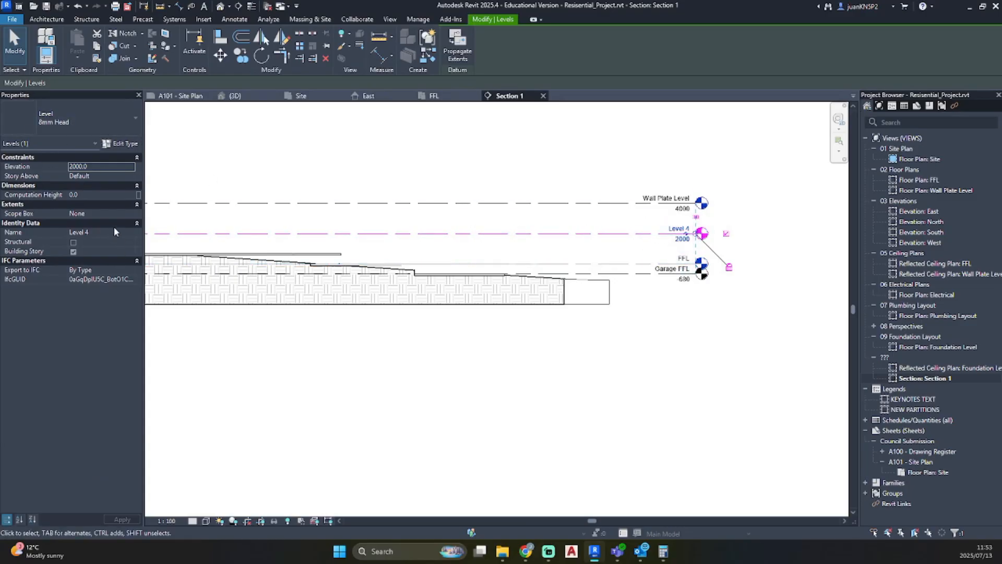
click(95, 231)
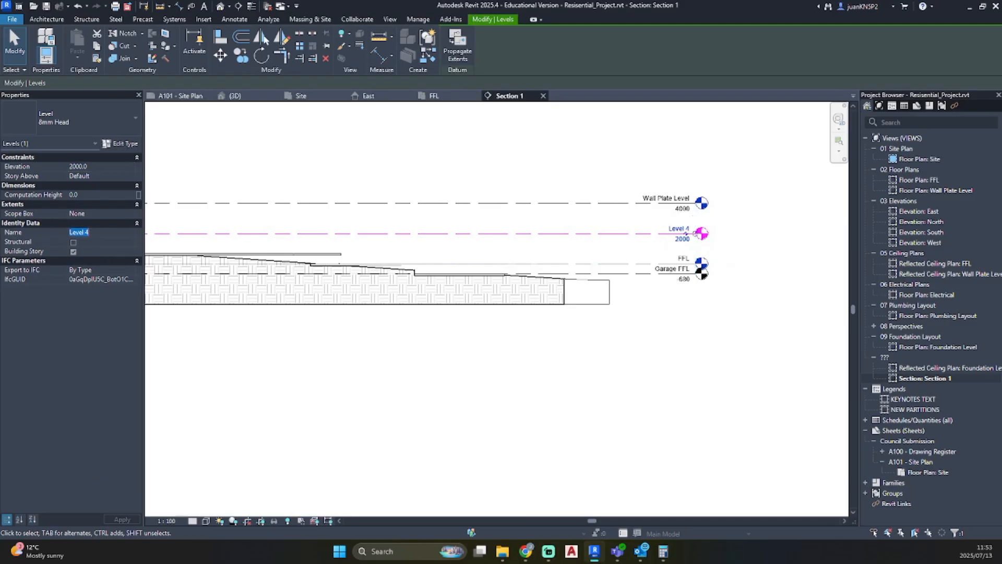
text(Private Space FFL)
key(Return)
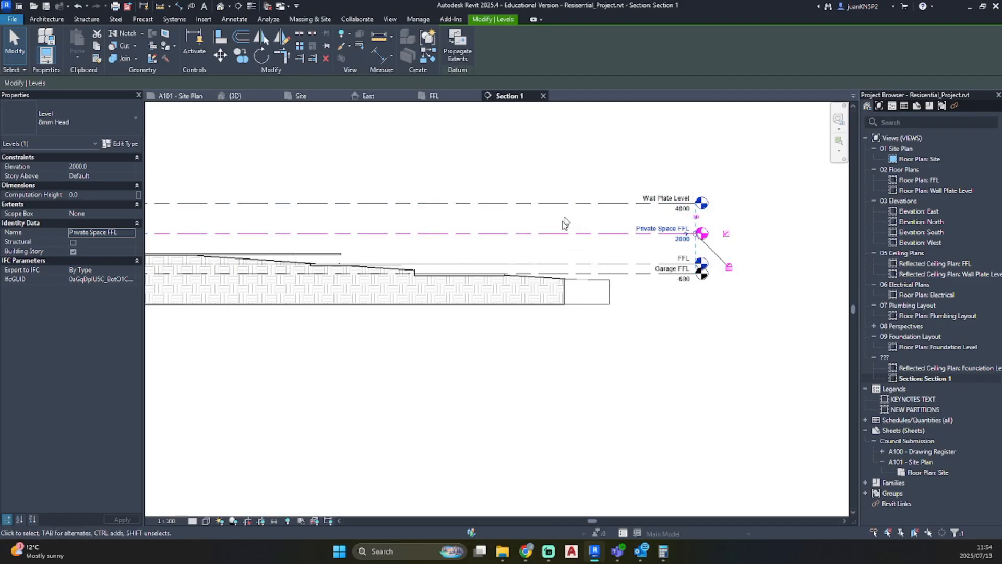
click(578, 299)
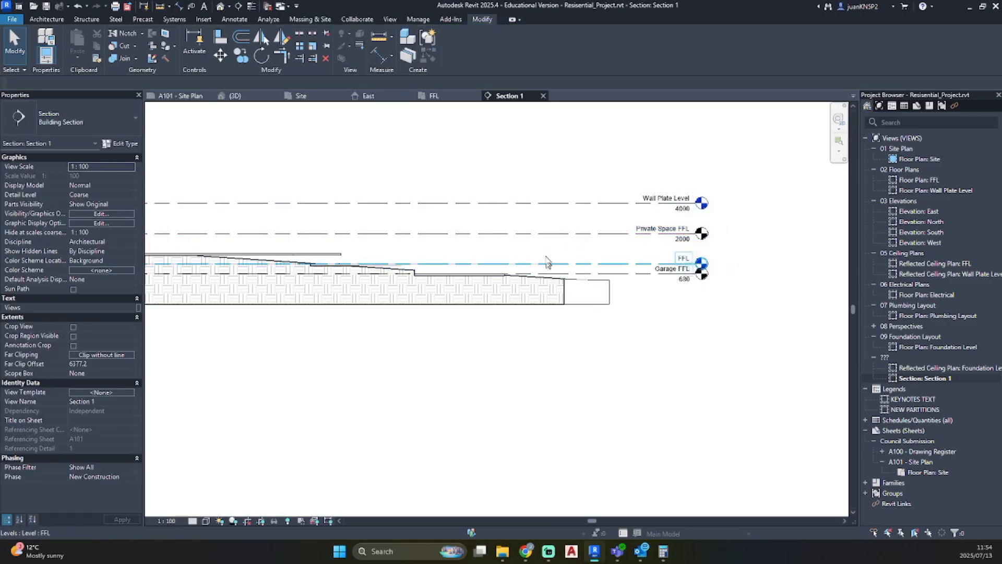
- Align the Private Space FFL level with the top face of the uppermost floor slab in the section
click(560, 234)
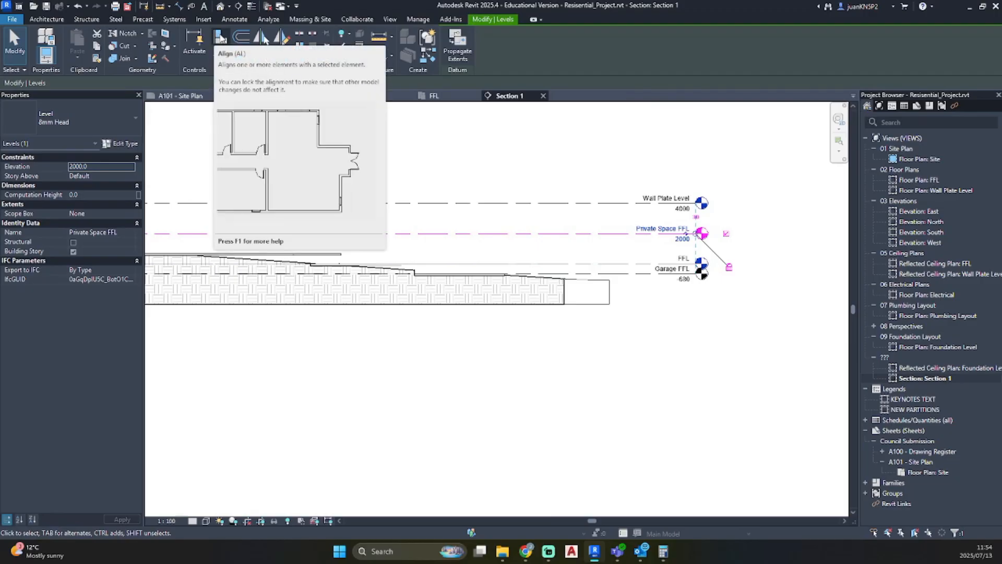
click(221, 38)
scroll(261, 250, up, 4)
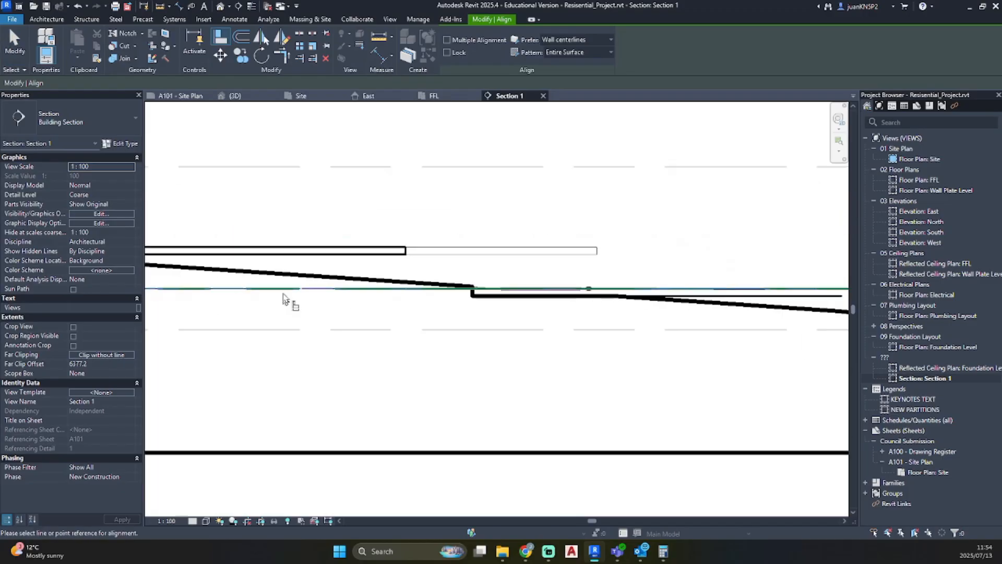
click(290, 249)
scroll(297, 243, down, 2)
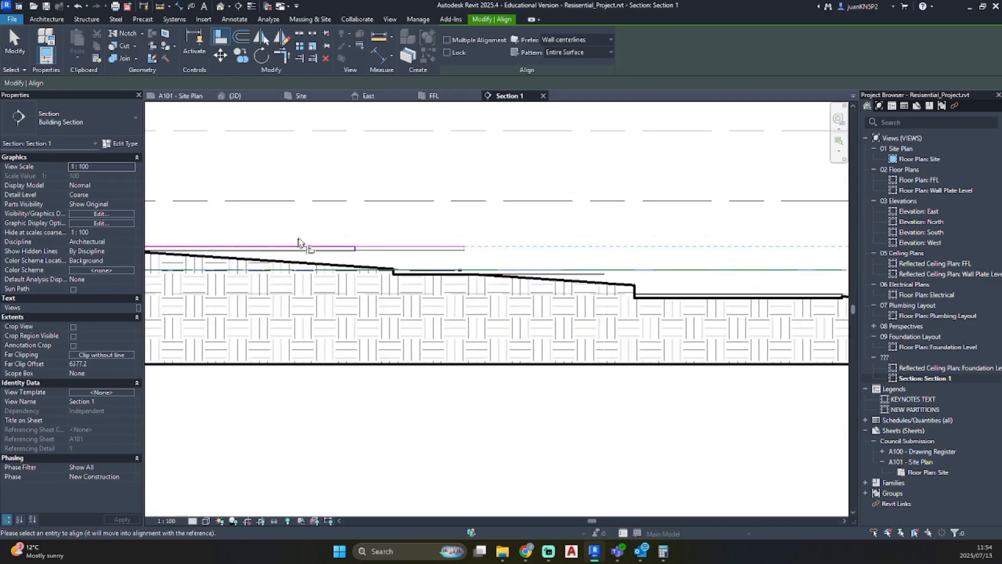
click(324, 206)
scroll(452, 249, down, 3)
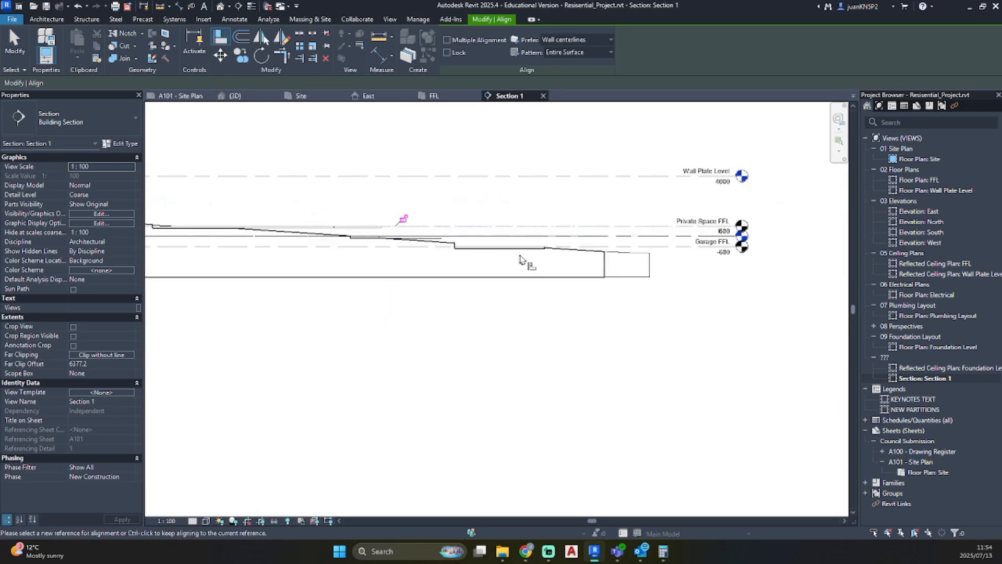
key(Escape)
scroll(673, 216, up, 2)
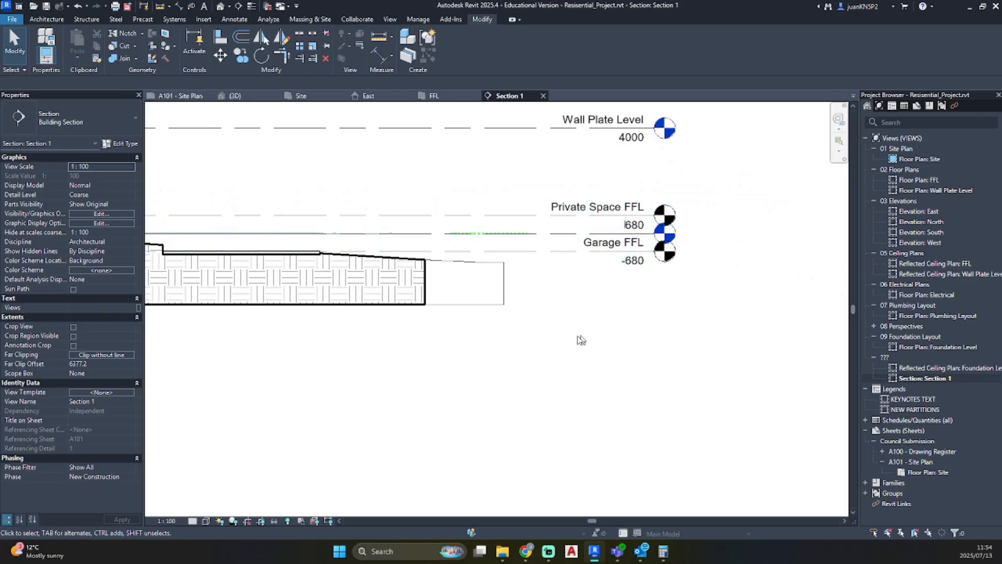
scroll(575, 292, down, 1)
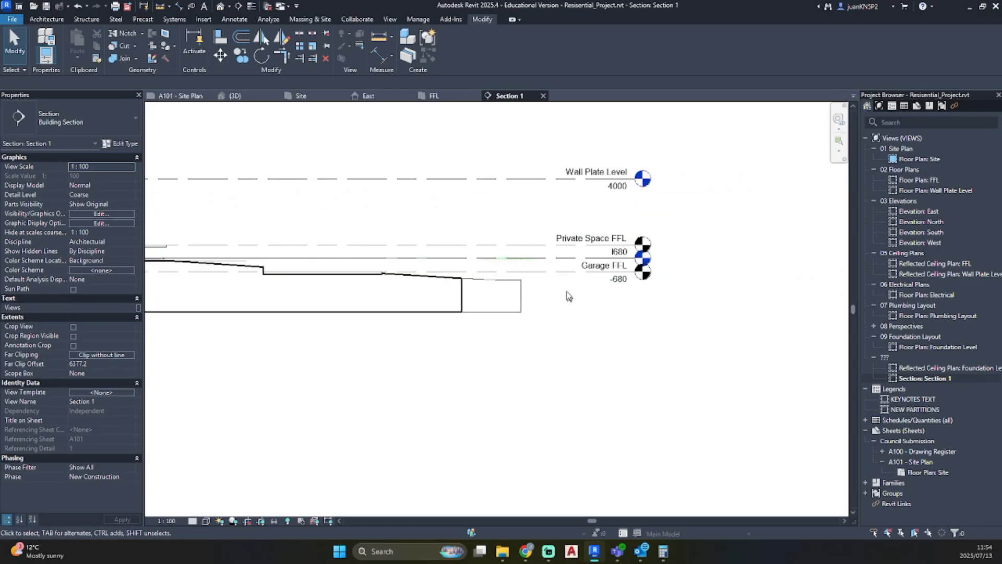
- Reveal the hidden elements in the section, unhide the Foundation Level element, and exit the reveal mode
click(287, 521)
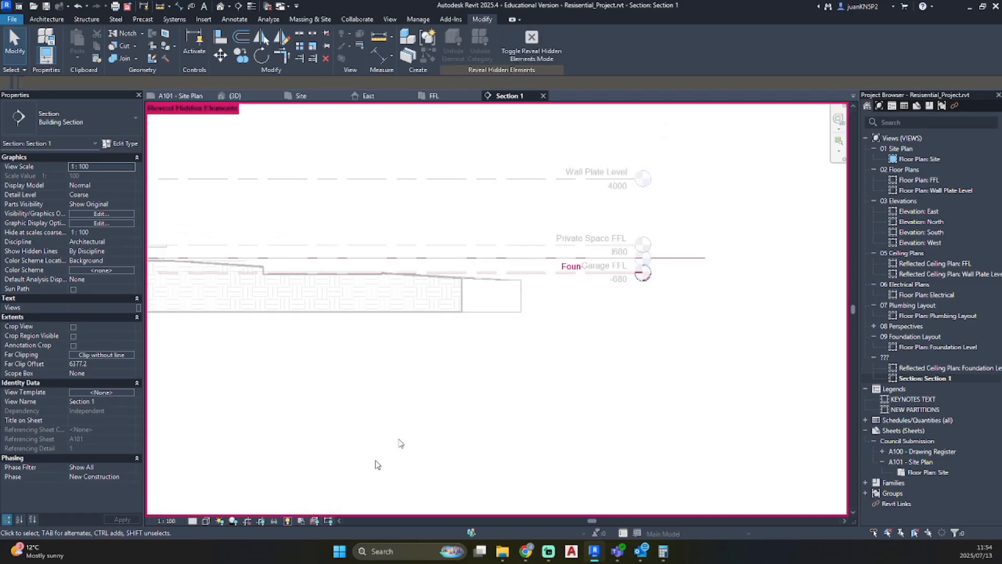
scroll(554, 275, up, 2)
scroll(593, 265, up, 2)
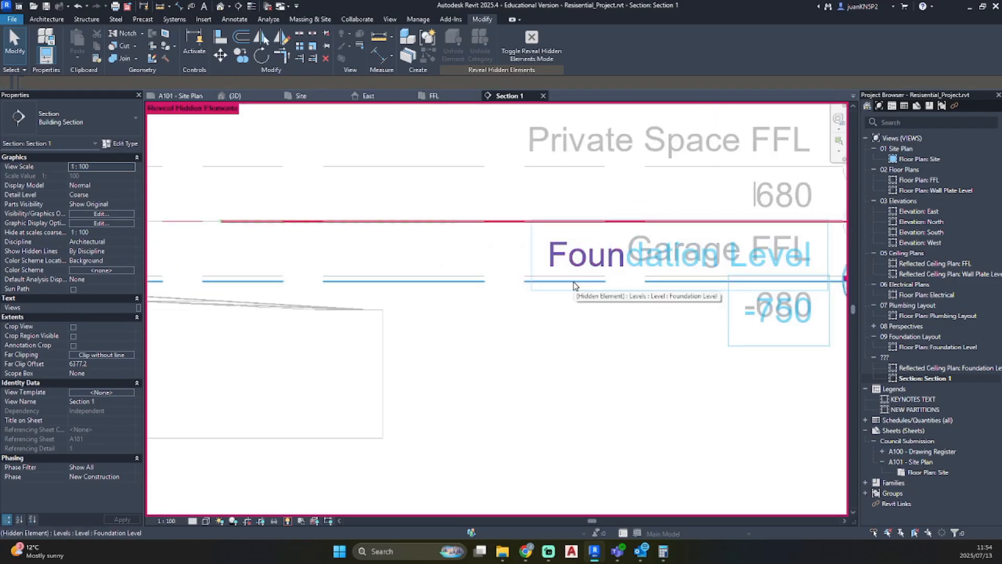
click(574, 285)
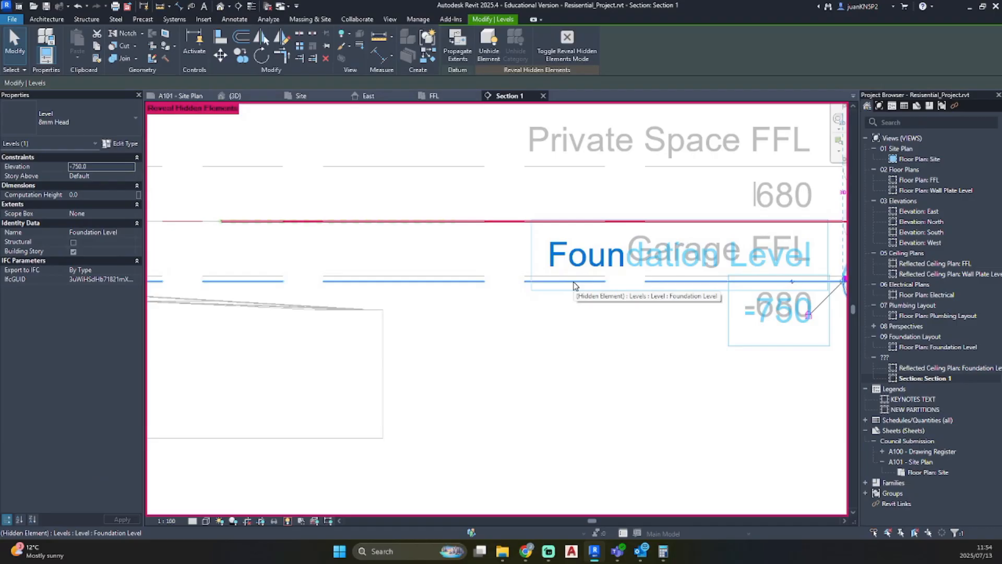
right_click(573, 285)
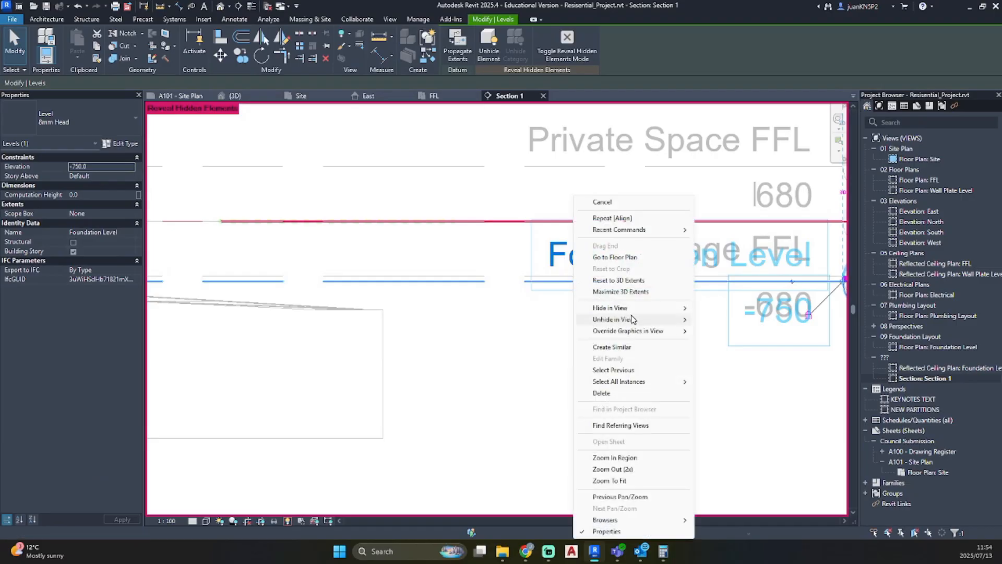
mouse_move(633, 319)
click(723, 319)
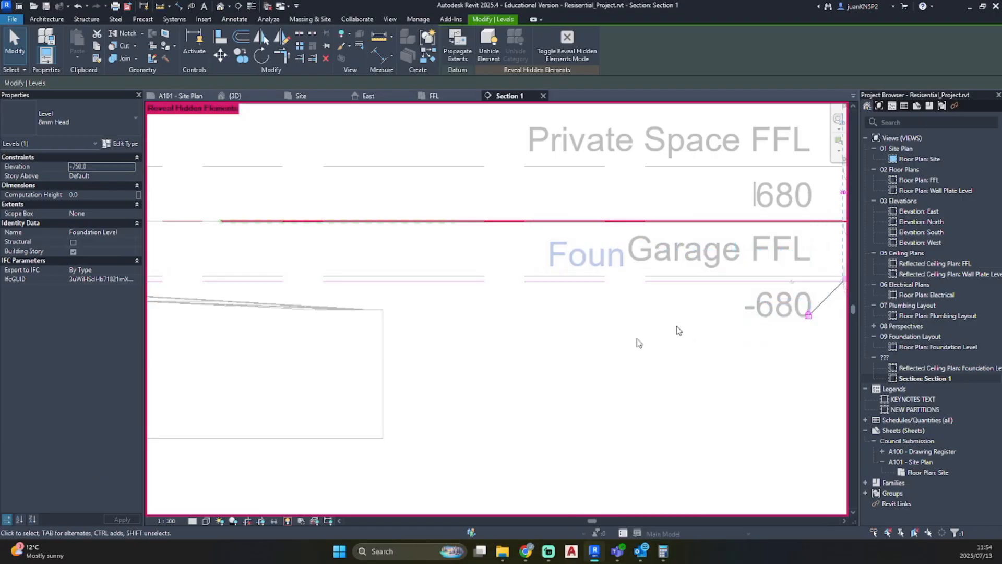
click(287, 522)
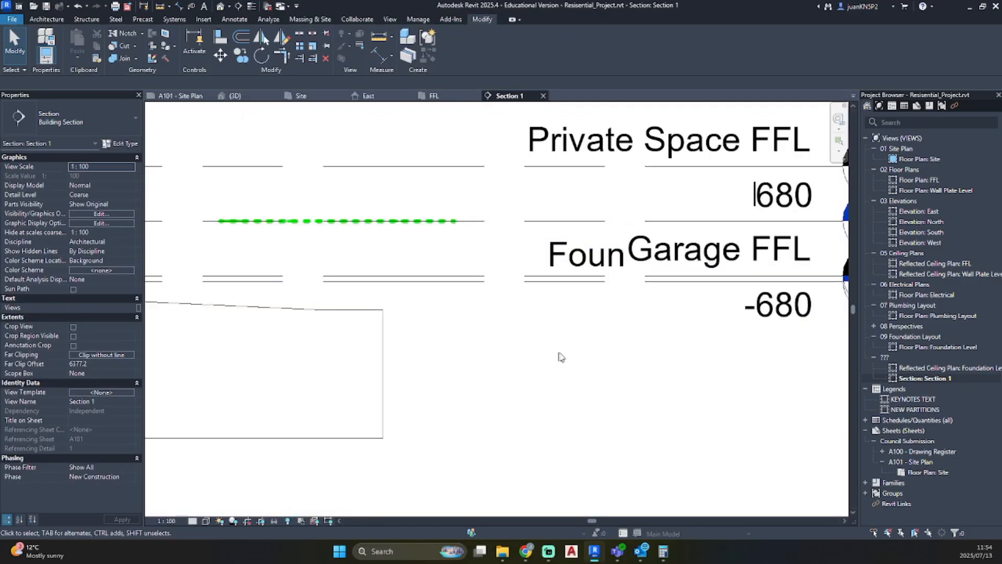
- Hide the FFL level element in the section view
scroll(560, 352, down, 3)
scroll(489, 292, down, 3)
middle_drag(511, 295, 587, 288)
scroll(621, 273, up, 2)
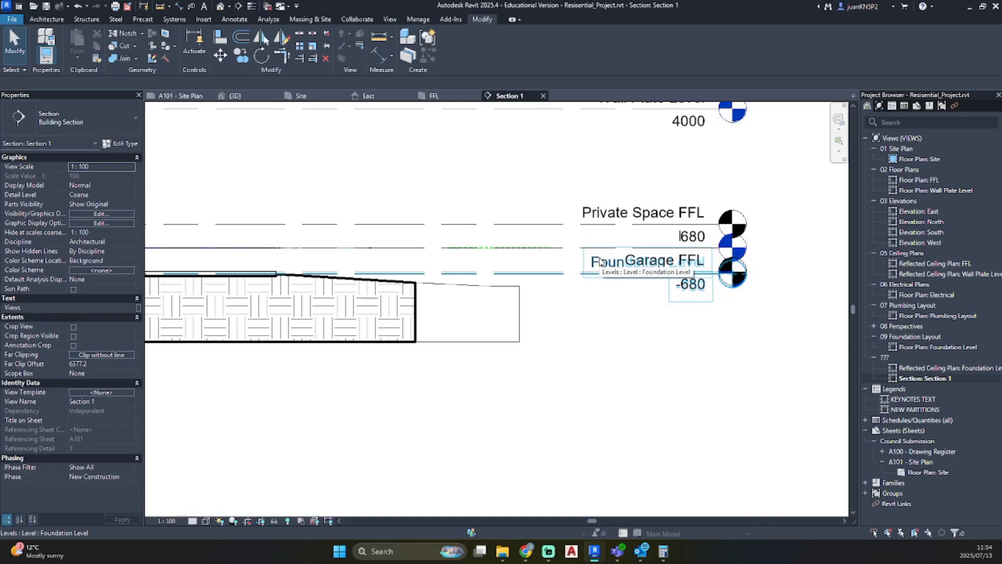
scroll(296, 295, down, 2)
middle_drag(317, 302, 684, 294)
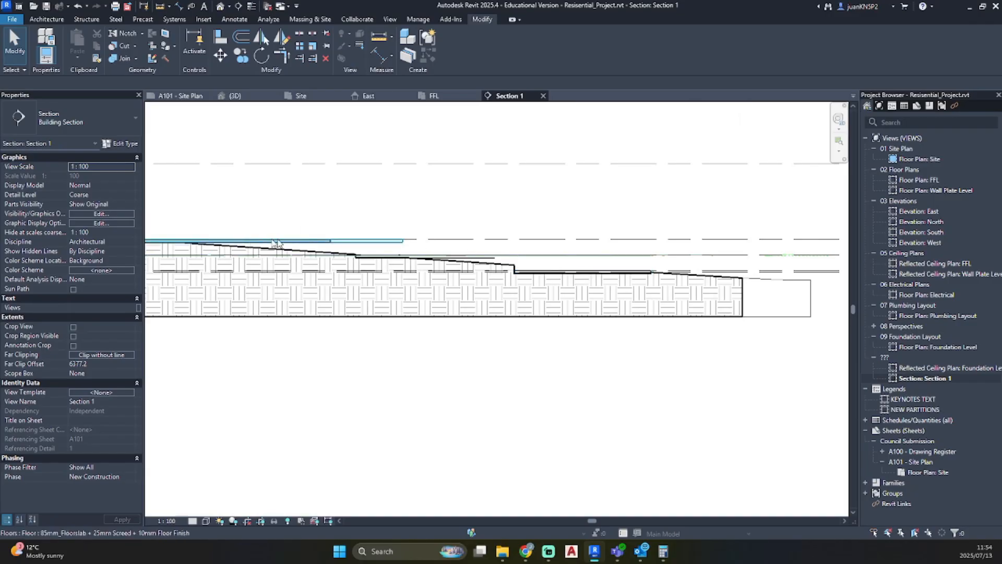
middle_drag(574, 342, 297, 320)
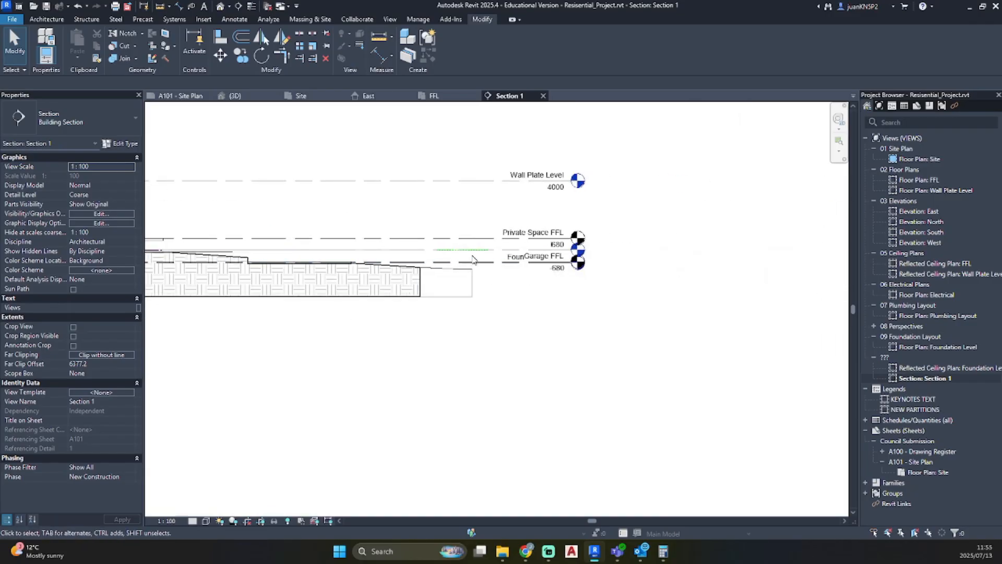
scroll(473, 260, up, 3)
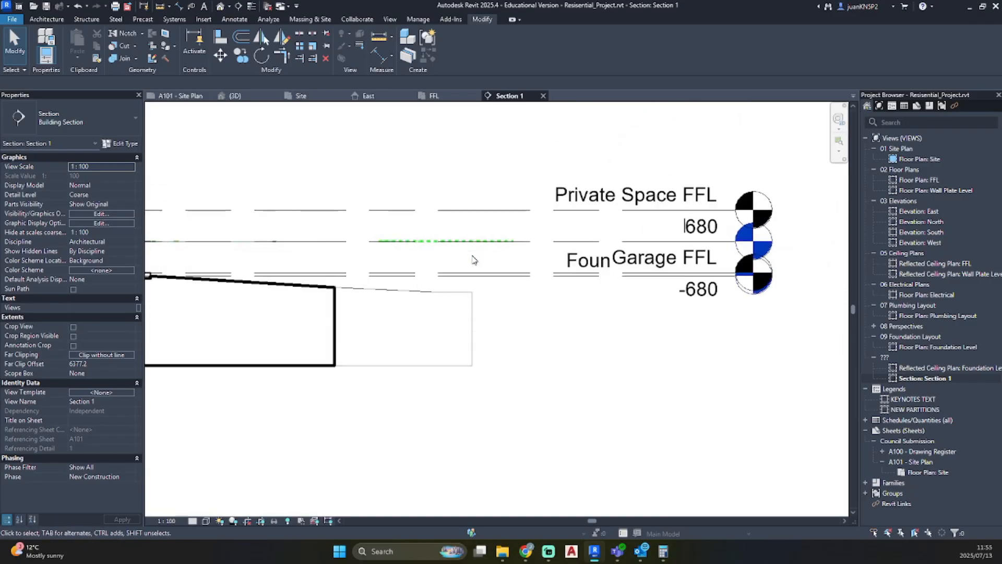
click(589, 247)
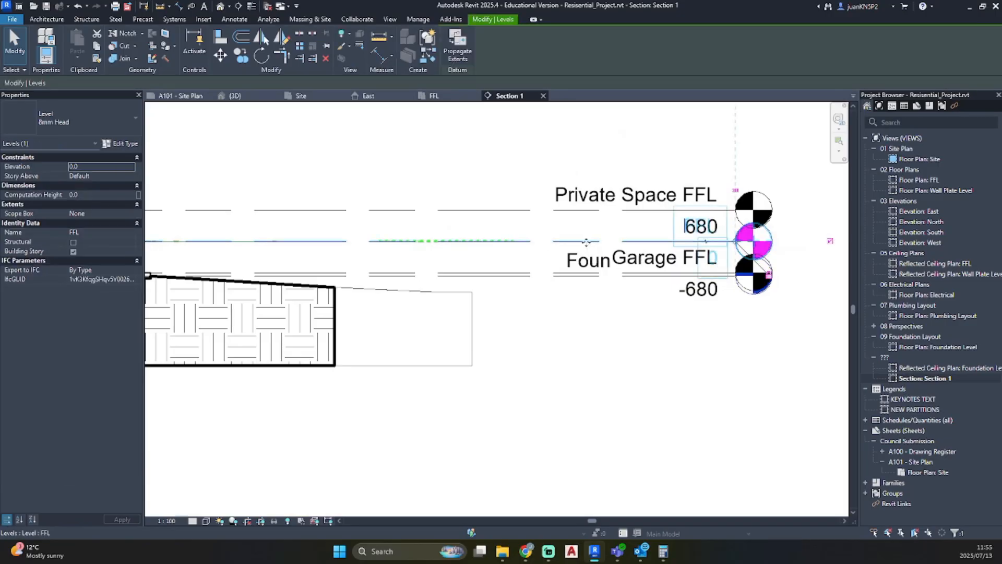
right_click(587, 241)
mouse_move(666, 320)
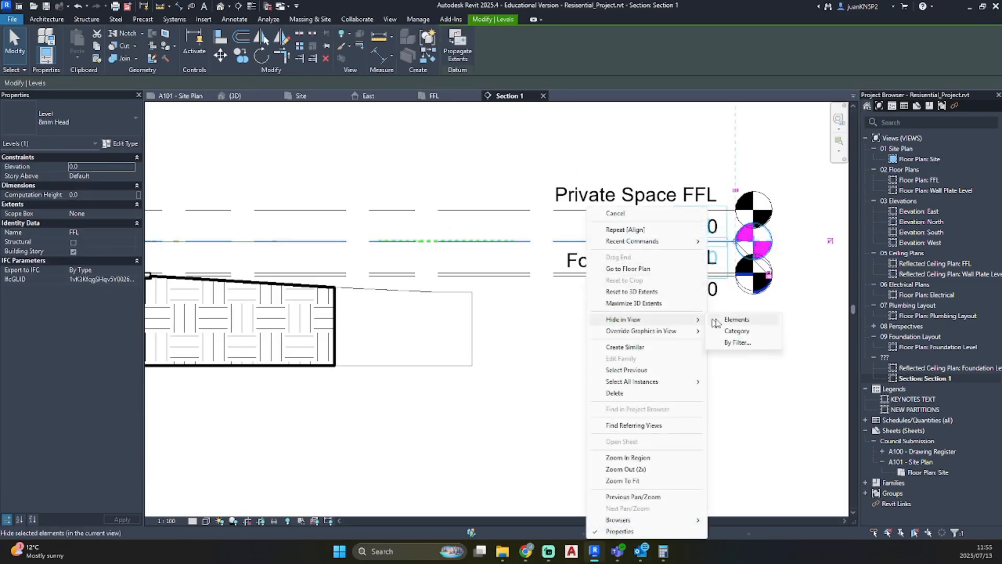
click(715, 320)
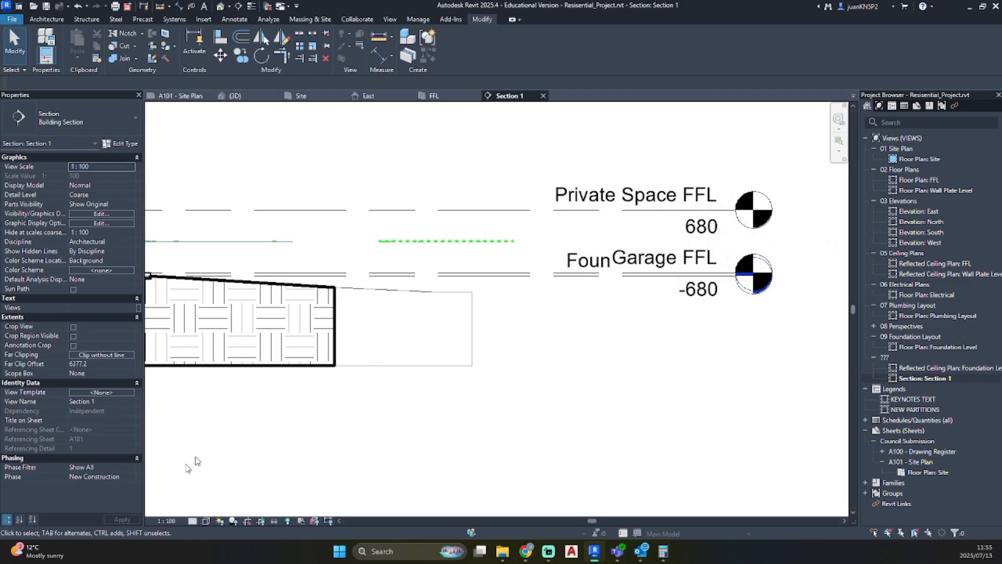
- Set the section's view scale to 1:25 so the level labels become smaller relative to the model
click(171, 523)
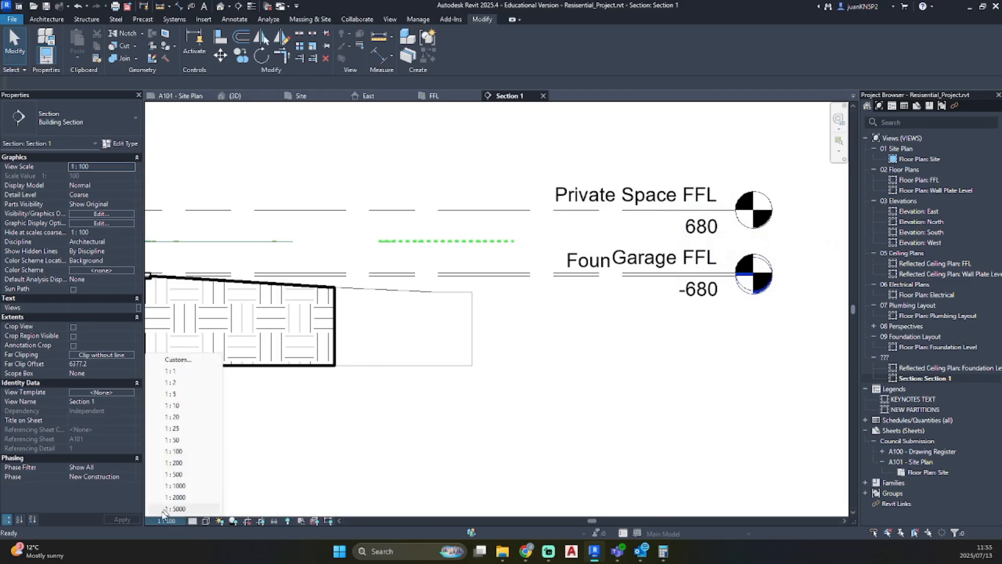
click(176, 429)
scroll(733, 271, up, 3)
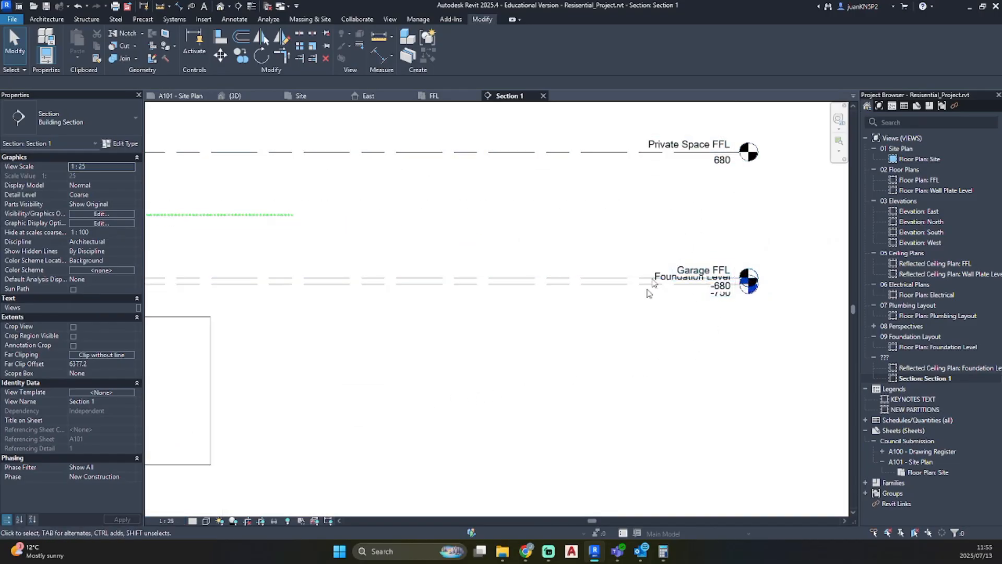
scroll(652, 334, down, 3)
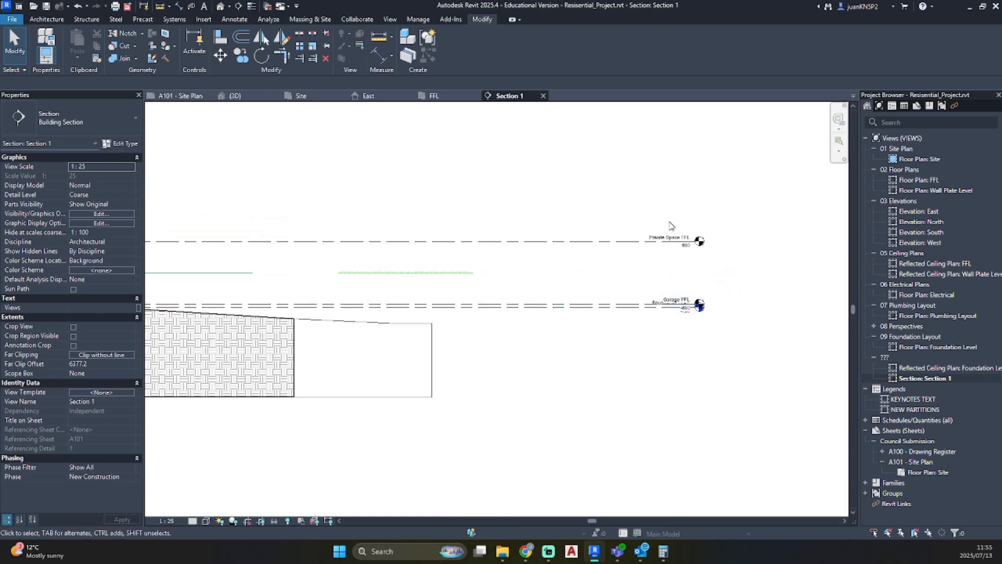
scroll(585, 353, down, 3)
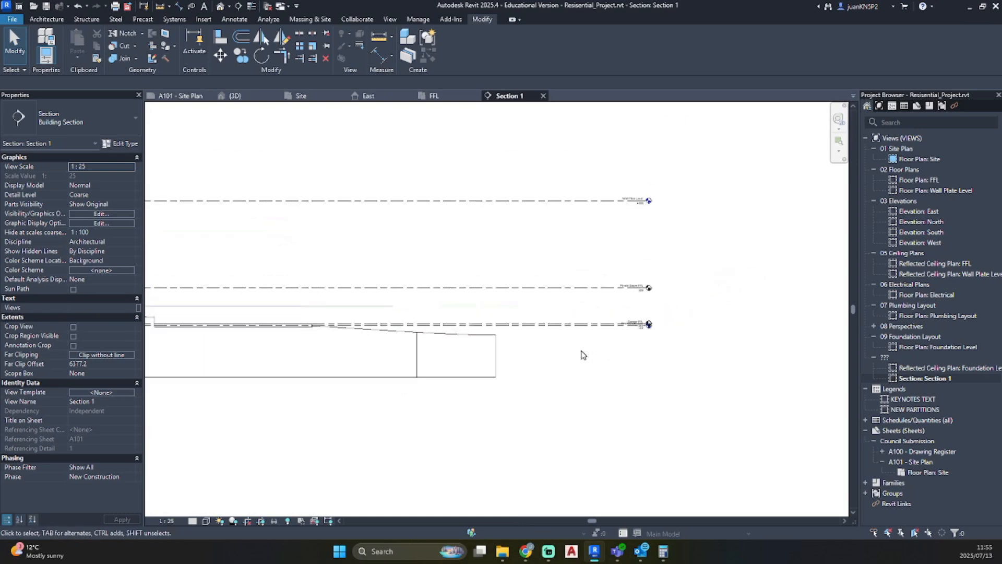
- Copy the Foundation Level twice, to elevations of about 310 between Private Space FFL and Garage FFL and about -1590 below Garage FFL
scroll(650, 327, up, 3)
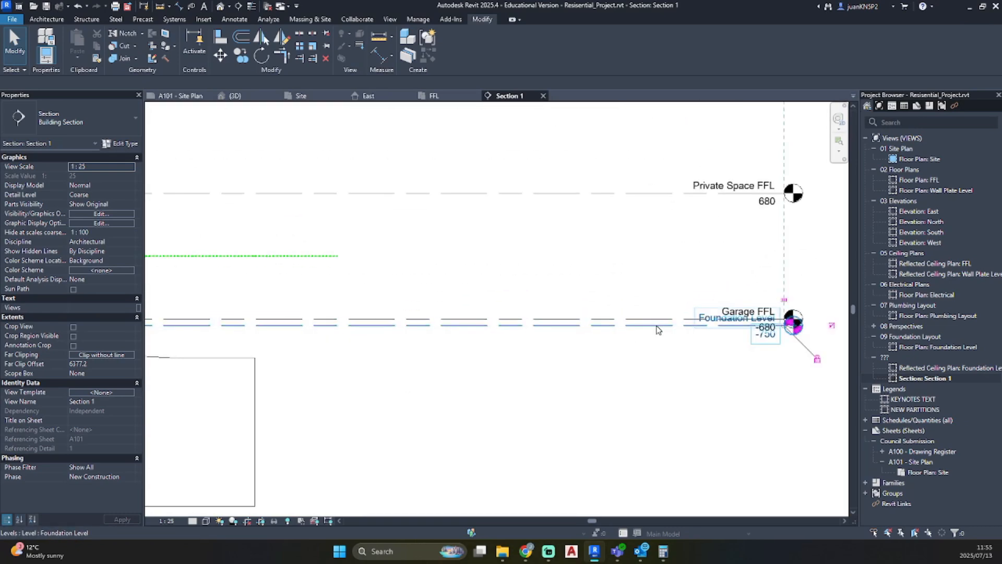
click(650, 325)
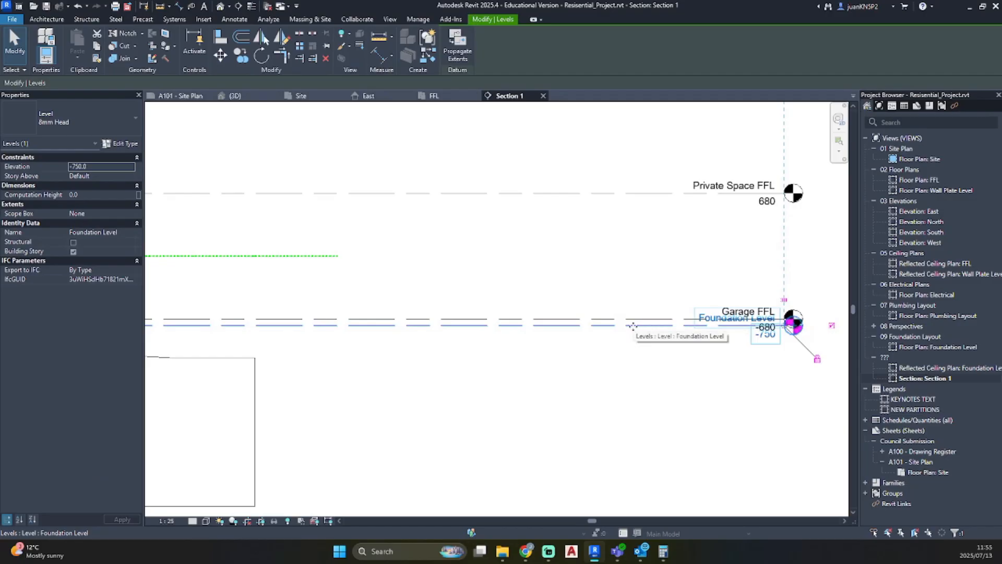
click(240, 55)
click(581, 326)
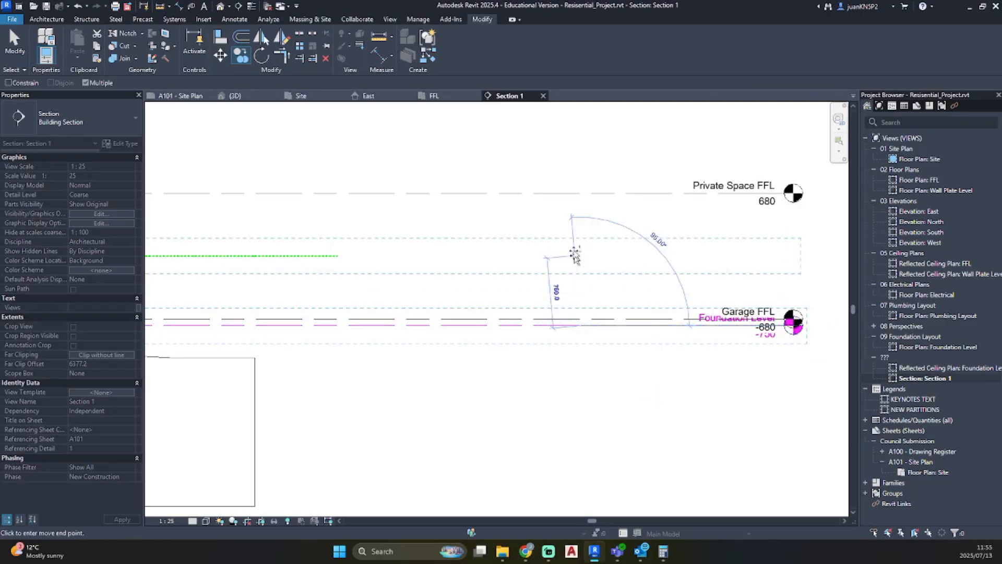
click(581, 228)
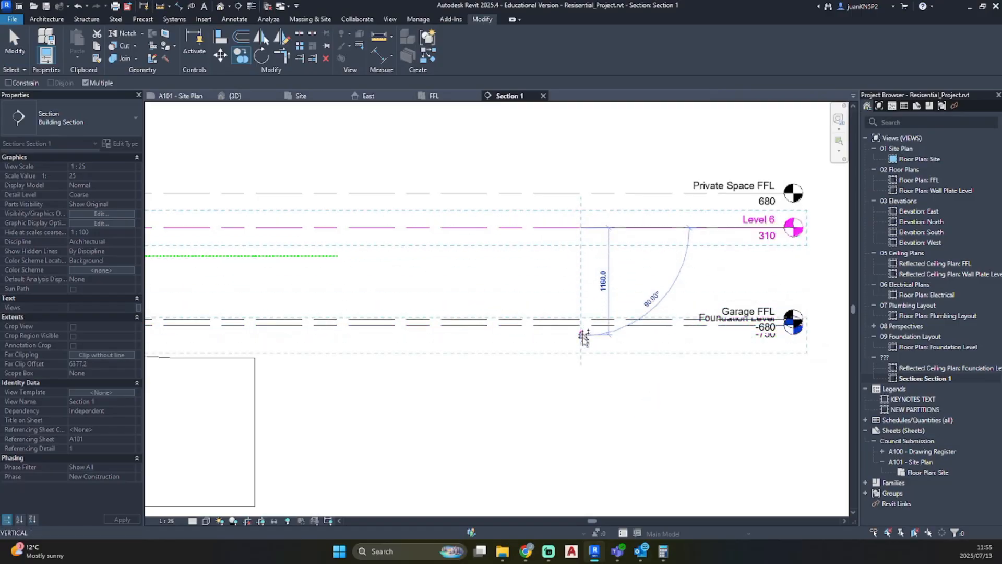
click(581, 403)
key(Escape)
key(Escape)
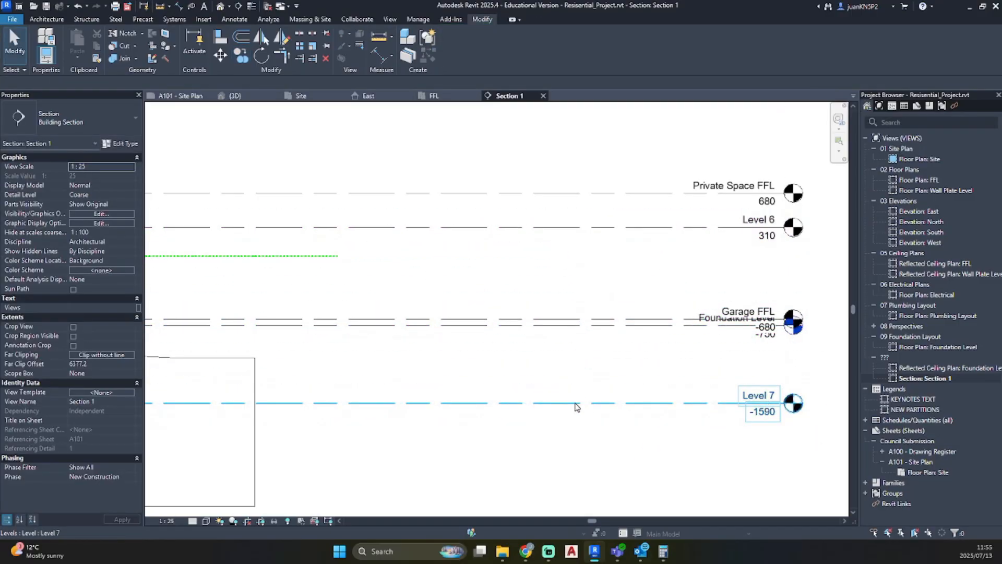
- Hide the original Foundation Level element in the section view
click(613, 326)
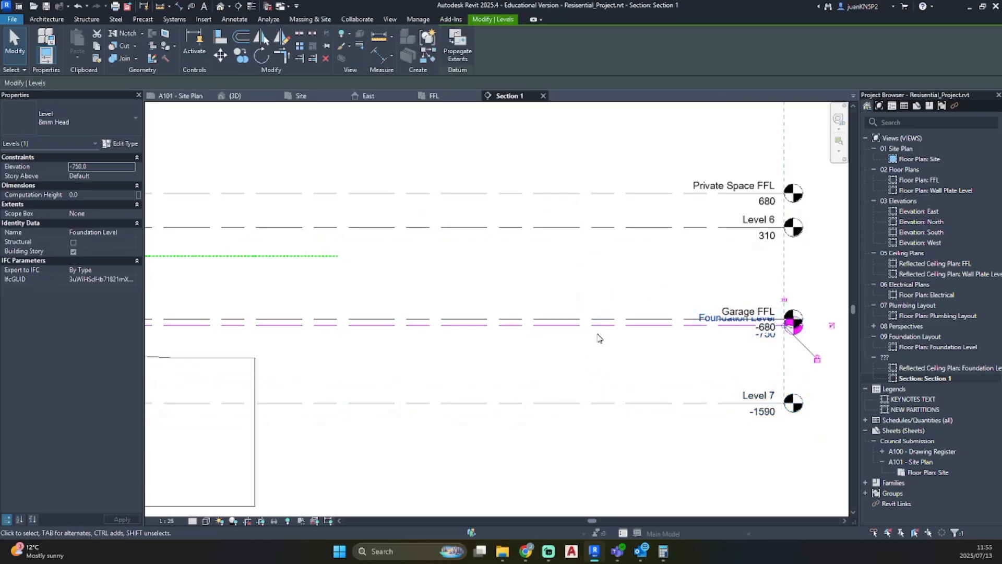
right_click(622, 327)
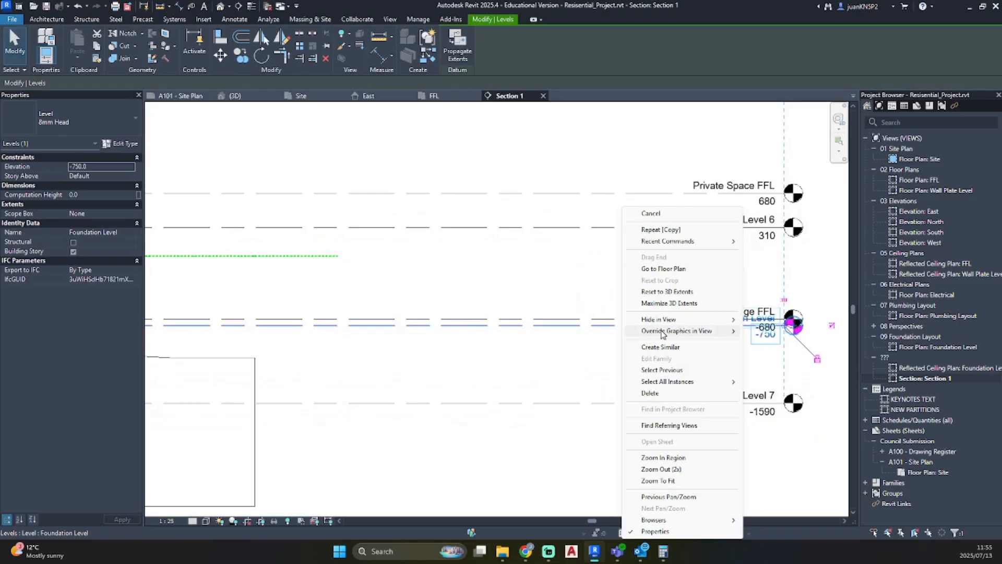
mouse_move(677, 323)
click(801, 319)
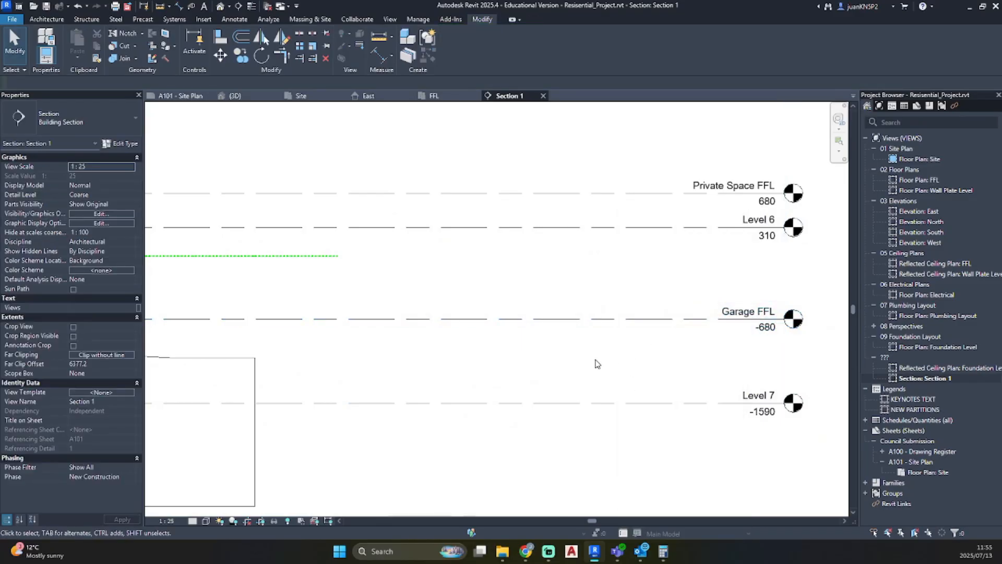
key(d)
key(i)
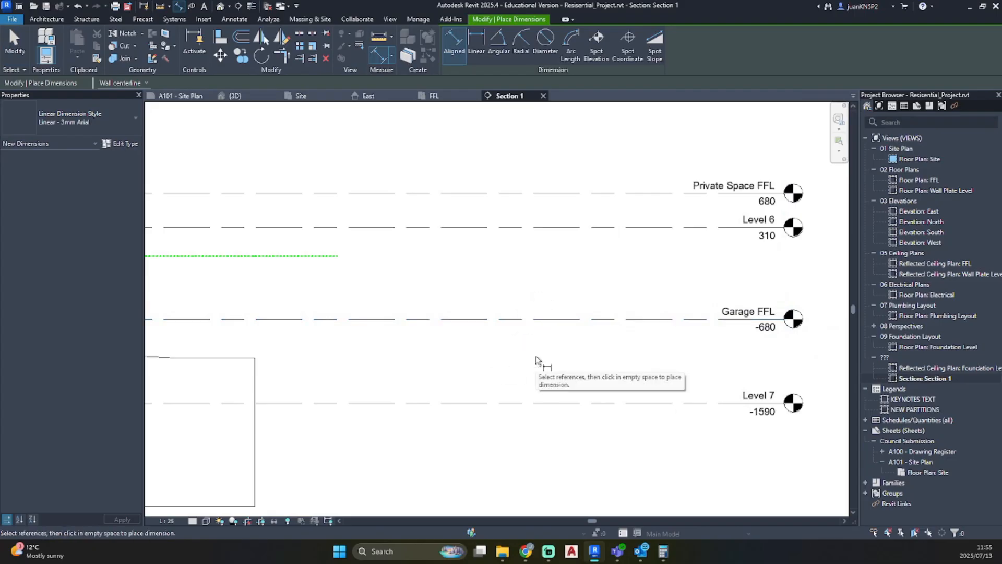
click(571, 193)
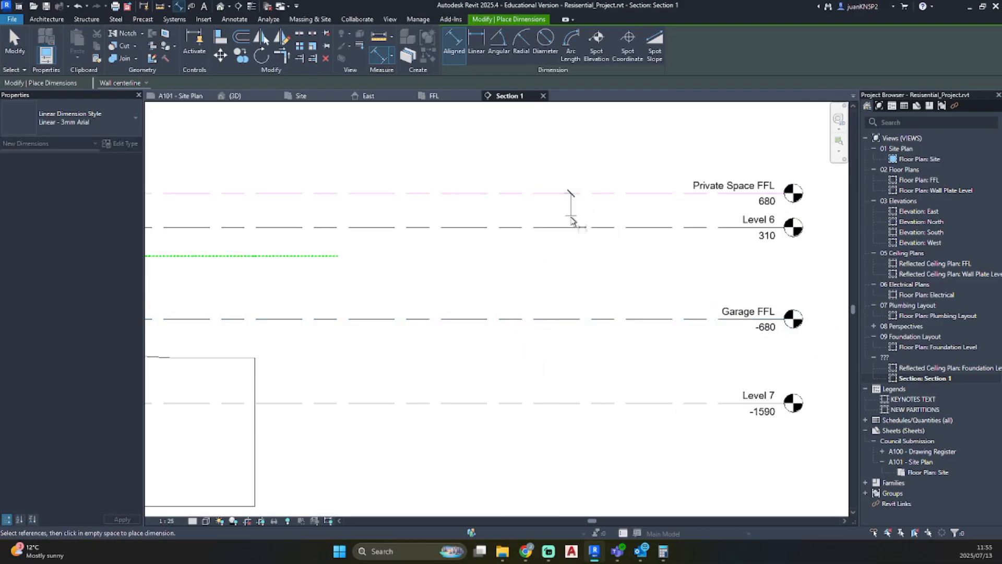
key(Escape)
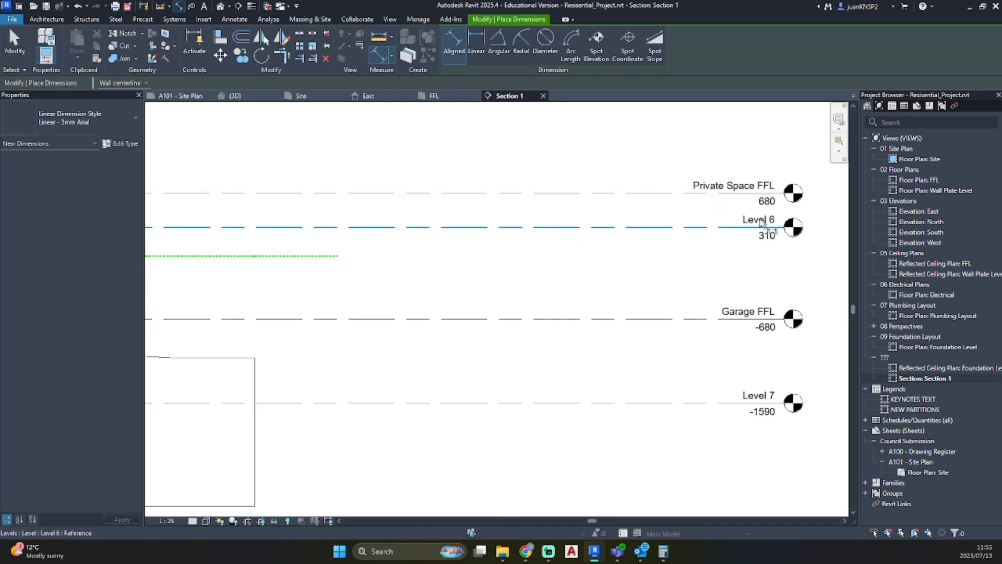
key(Escape)
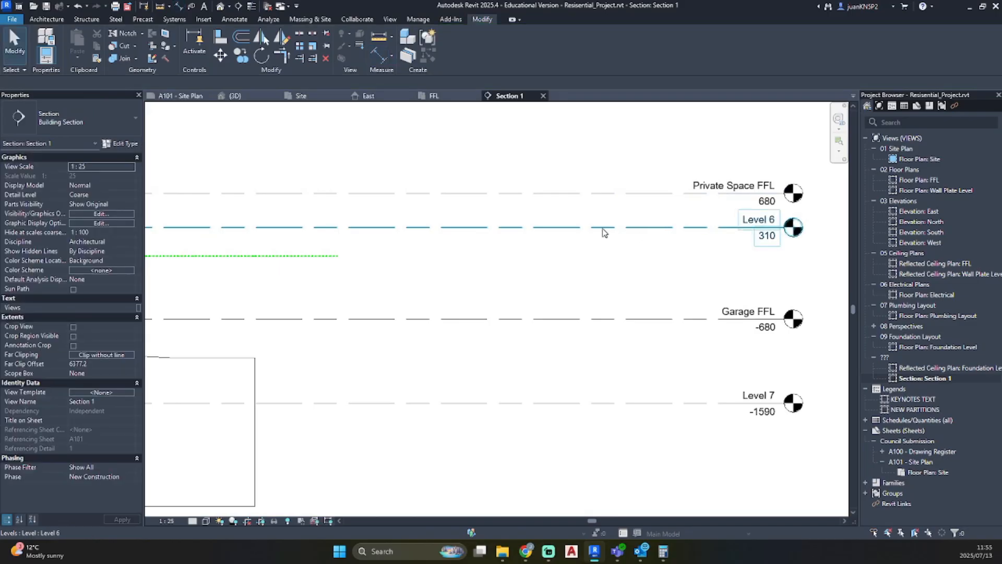
- Place an aligned dimension between the Private Space FFL level and the copied level directly below it
click(236, 20)
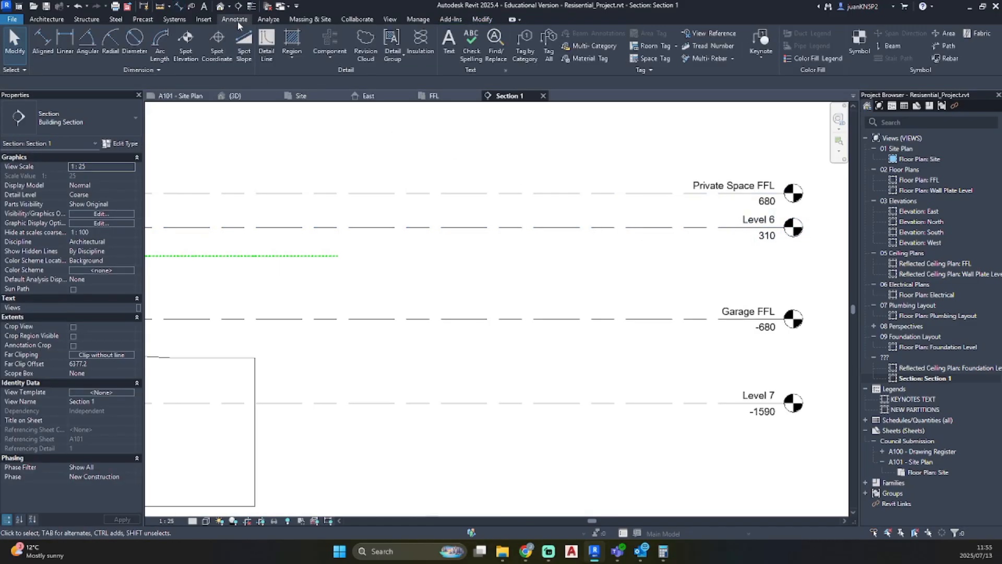
click(40, 56)
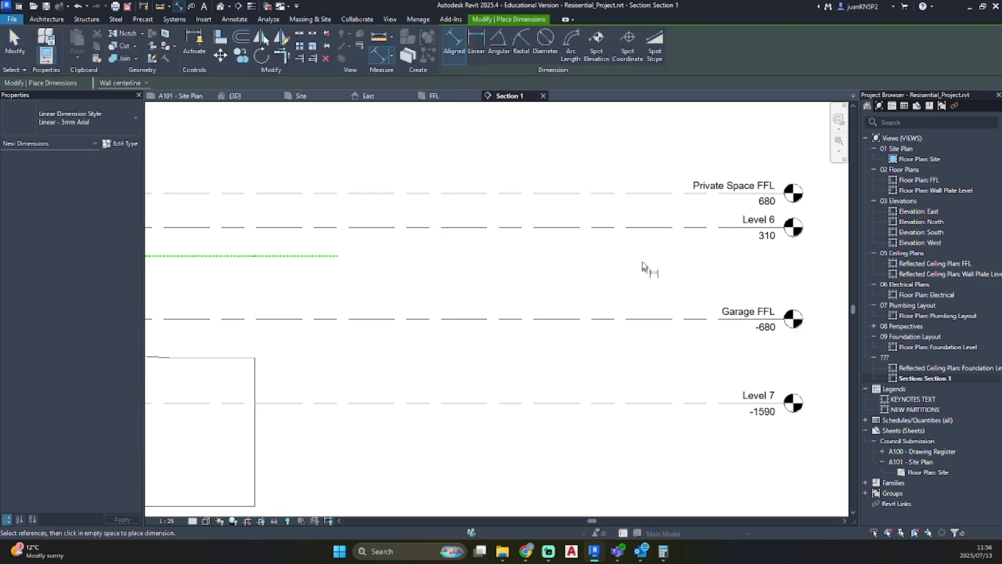
click(620, 227)
click(620, 197)
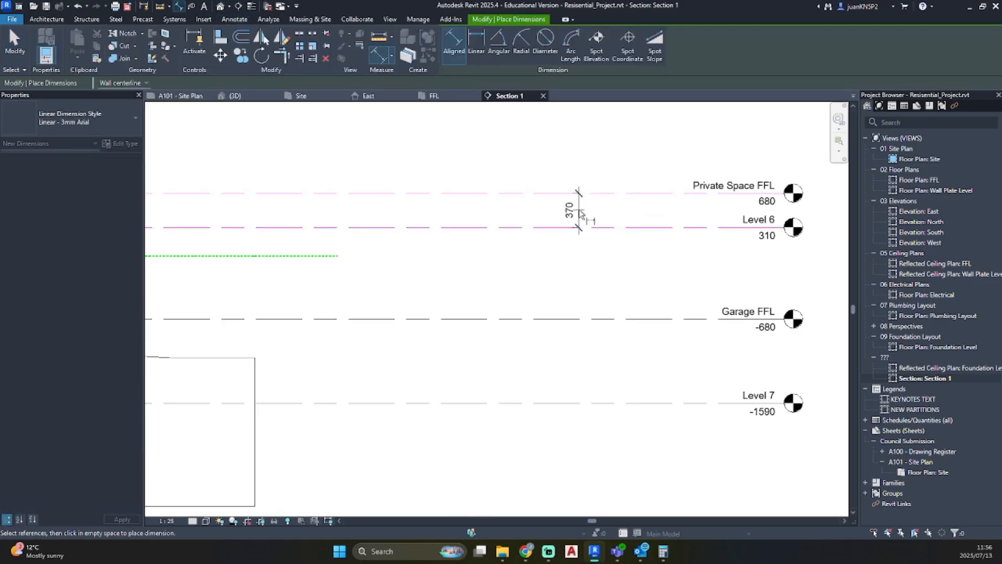
click(580, 210)
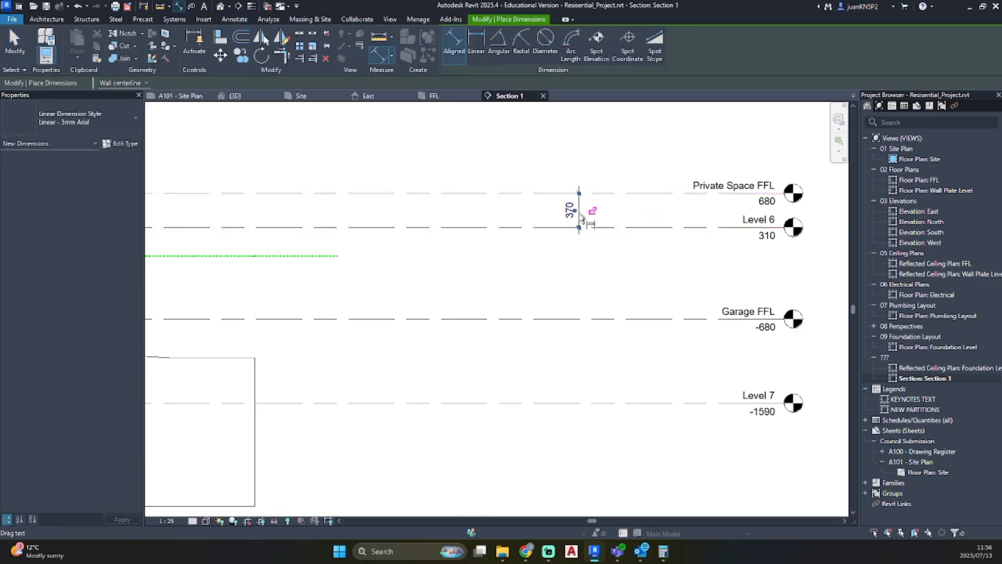
- Place an aligned dimension between the Garage FFL level and the lowest copied level
click(600, 404)
click(602, 317)
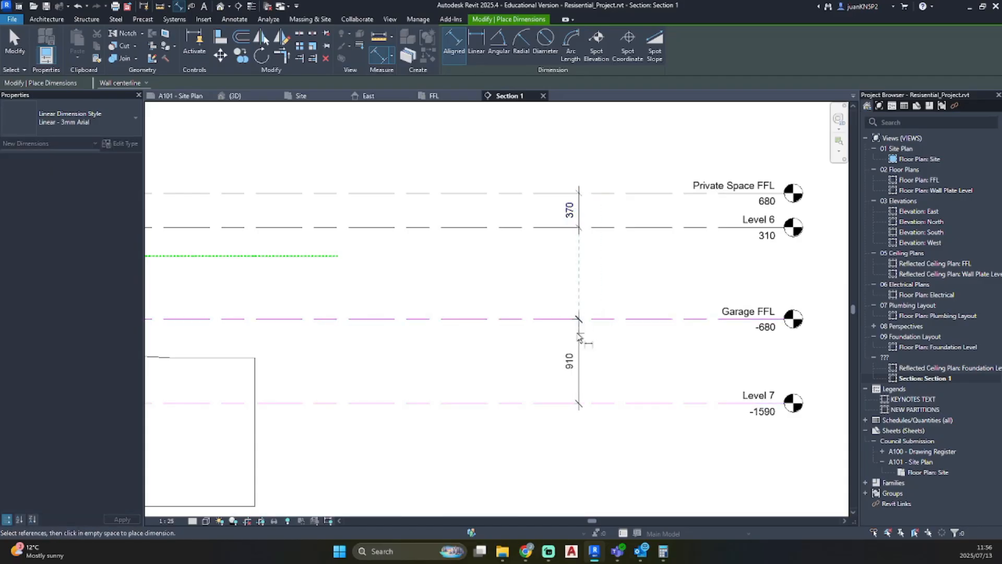
click(579, 360)
key(Escape)
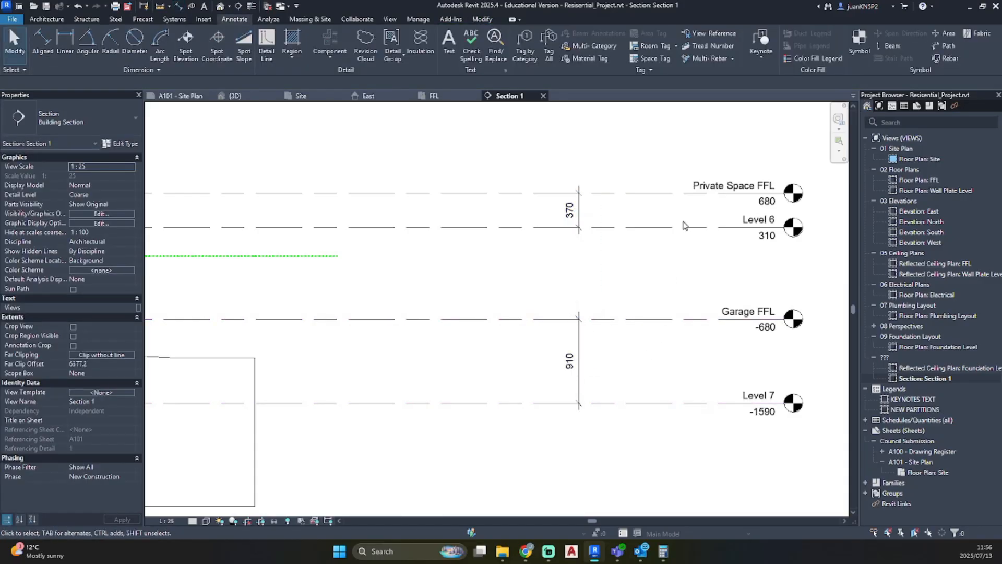
- Rename the copied level directly below Private Space FFL as Foundation B
click(745, 228)
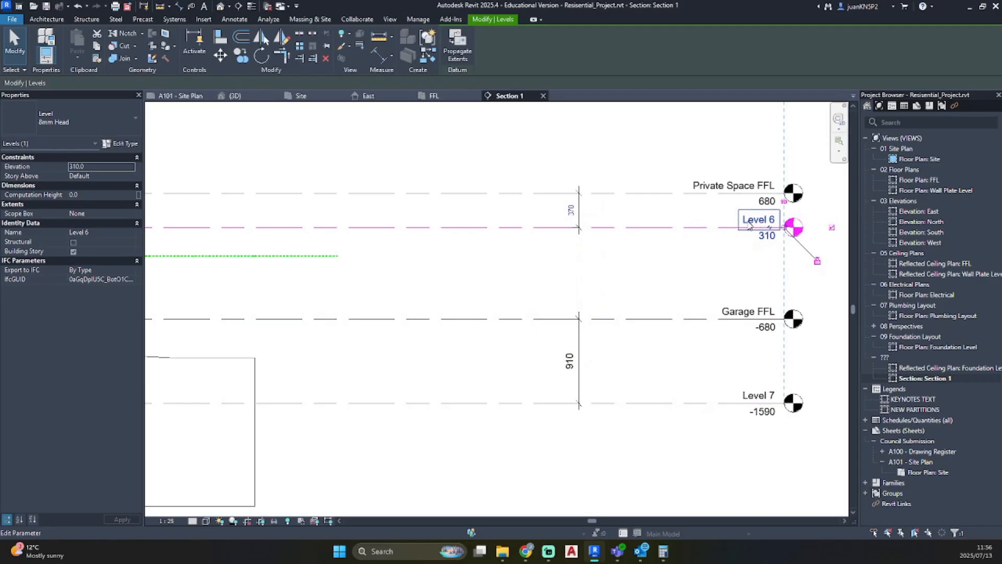
click(110, 235)
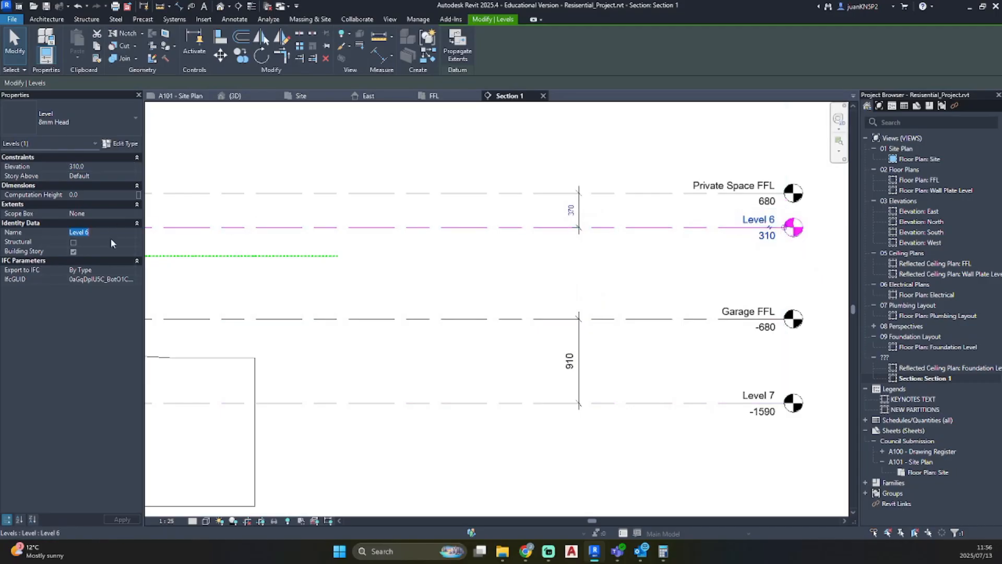
text(Foundation B)
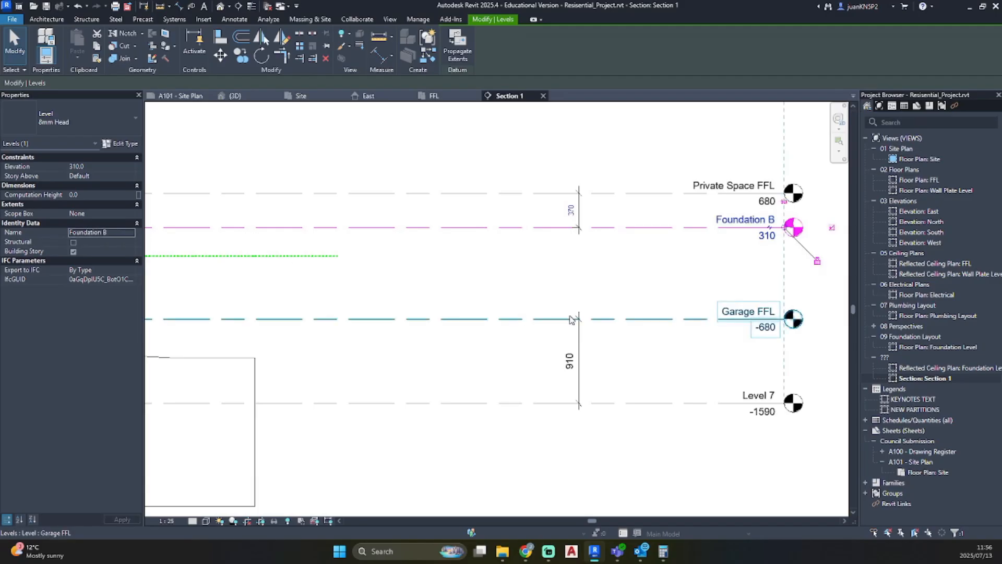
click(528, 281)
- Rename the lowest level, below Garage FFL, as Foundation C
click(726, 402)
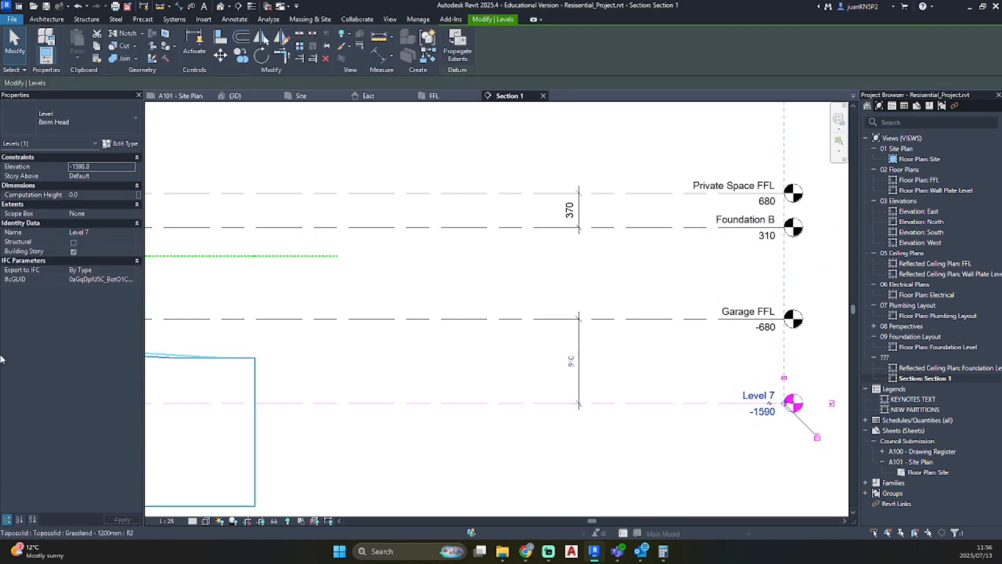
click(112, 233)
text(Foundation C)
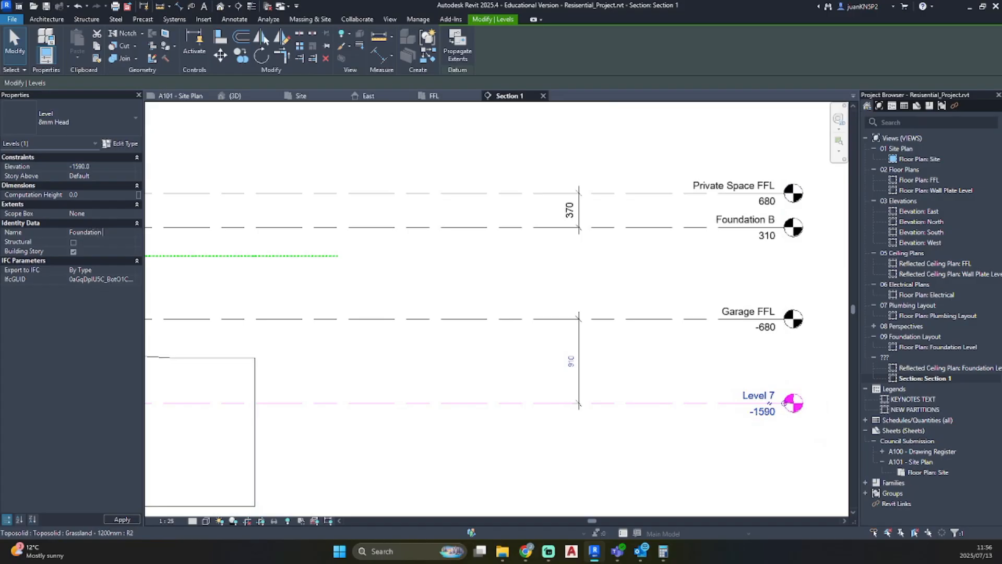
click(491, 277)
click(654, 227)
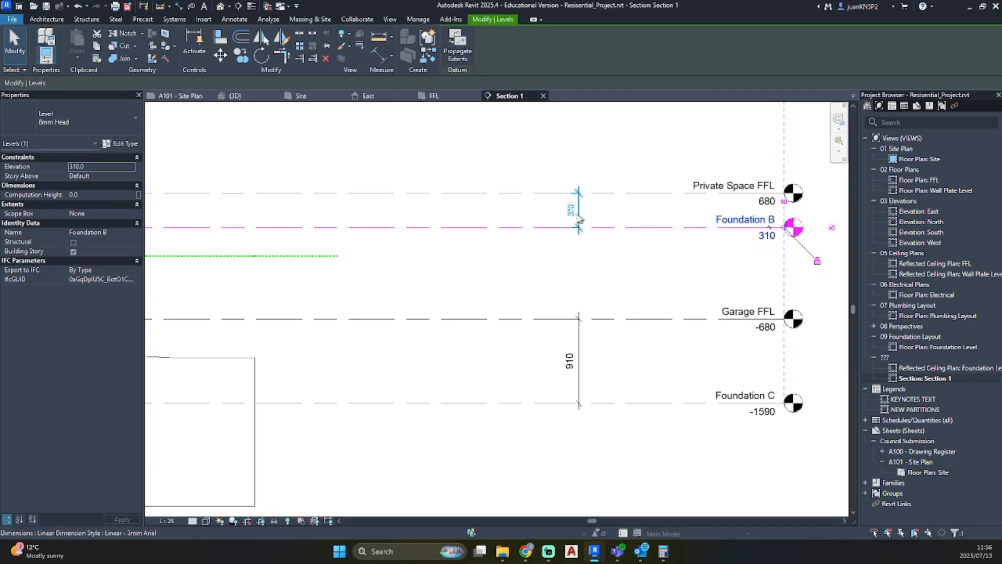
key(Escape)
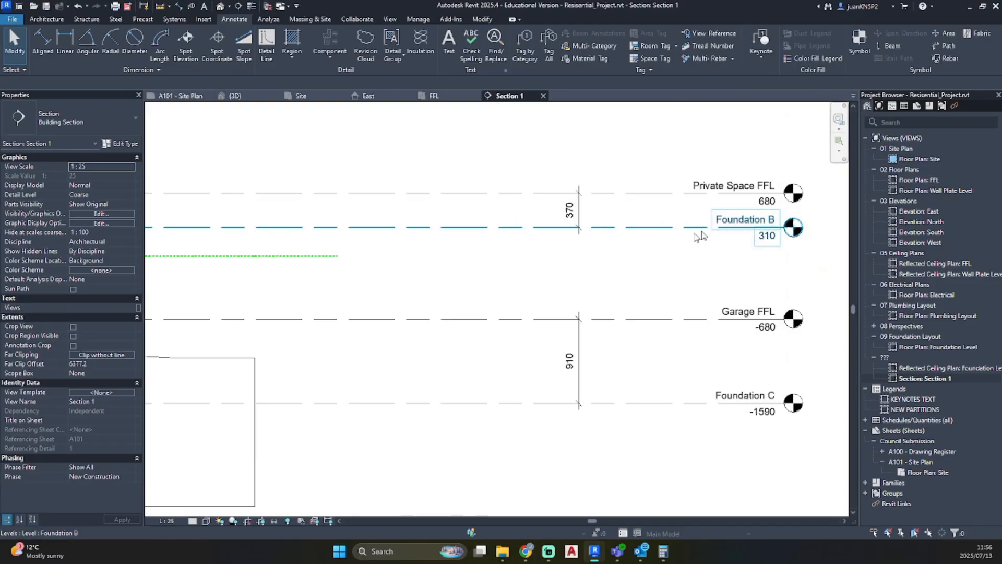
click(636, 232)
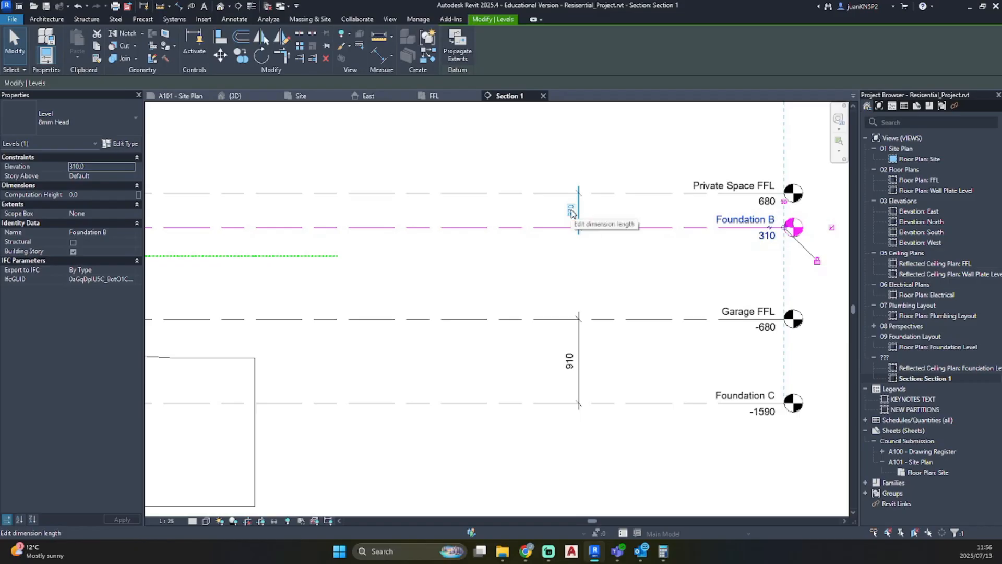
scroll(572, 212, up, 2)
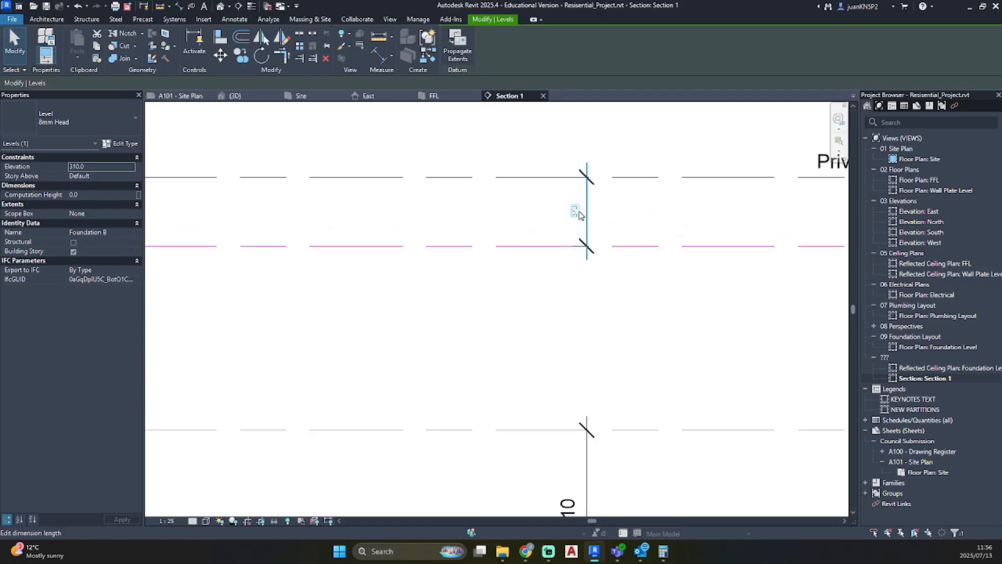
click(576, 212)
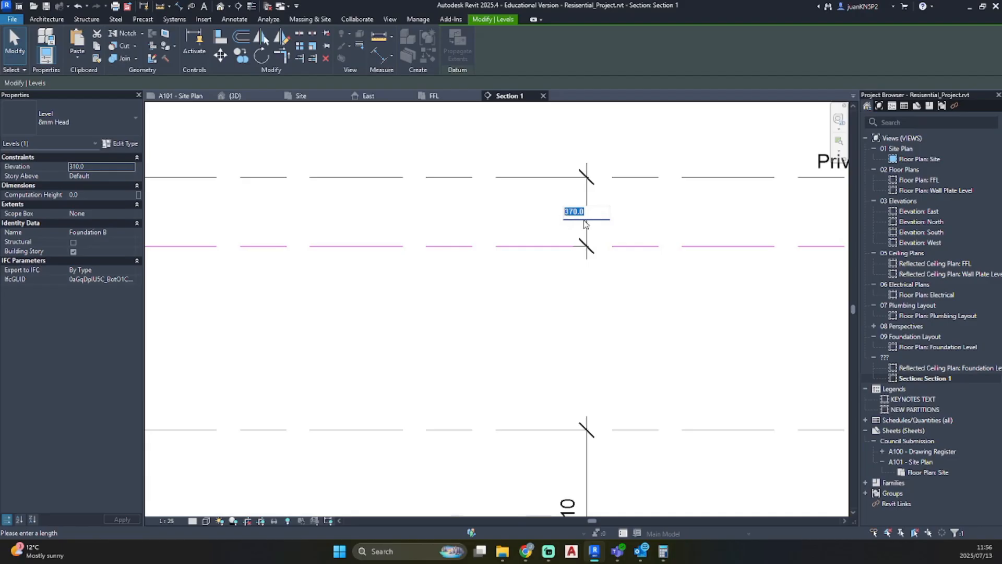
key(Return)
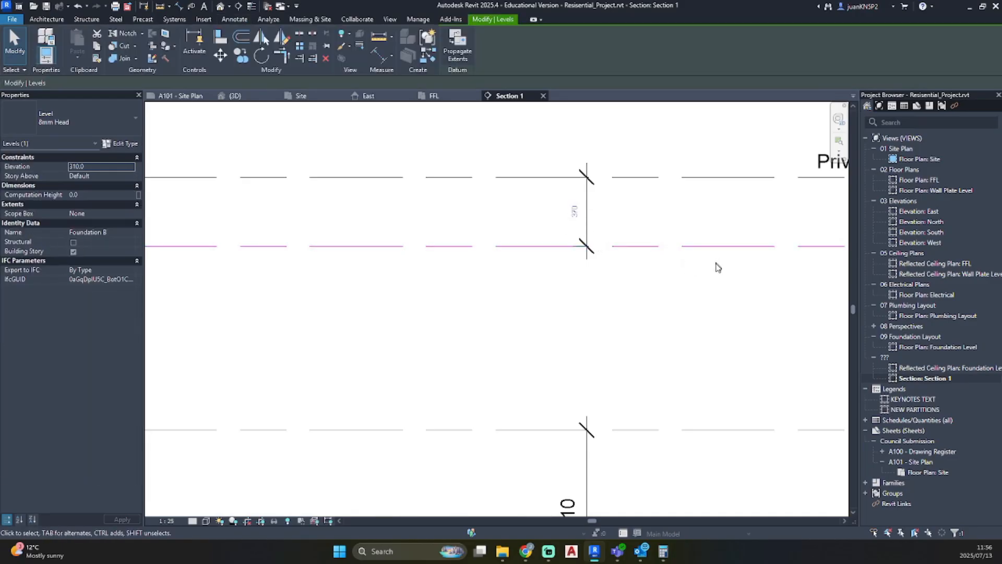
- Try to position the Foundation B level by setting its elevation property to 750
scroll(520, 256, down, 3)
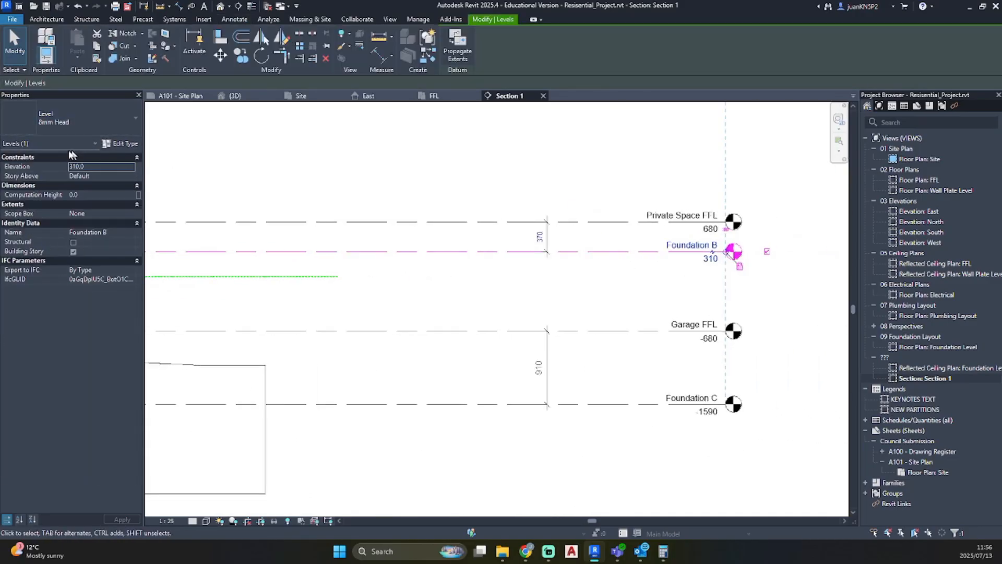
click(95, 166)
text(68)
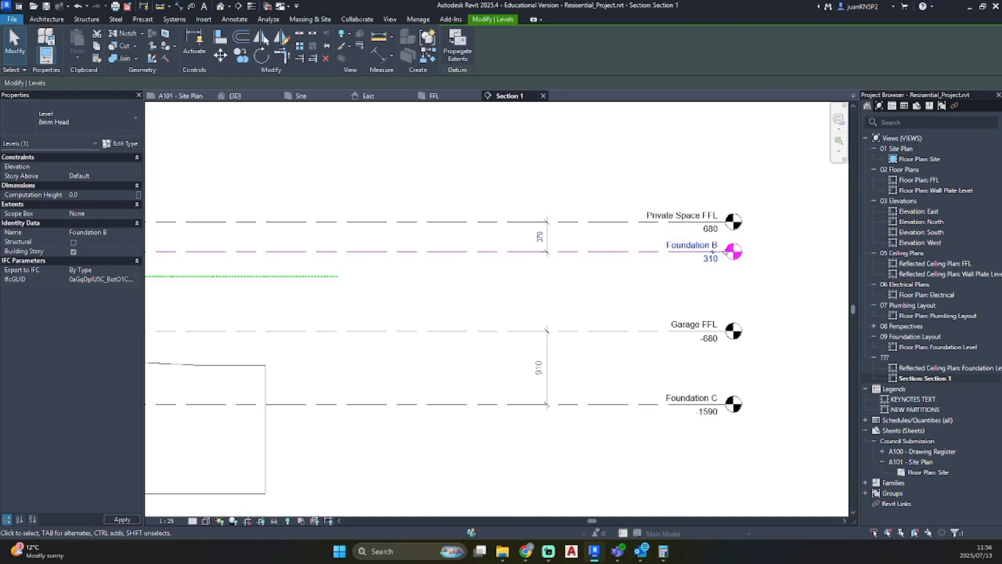
click(95, 166)
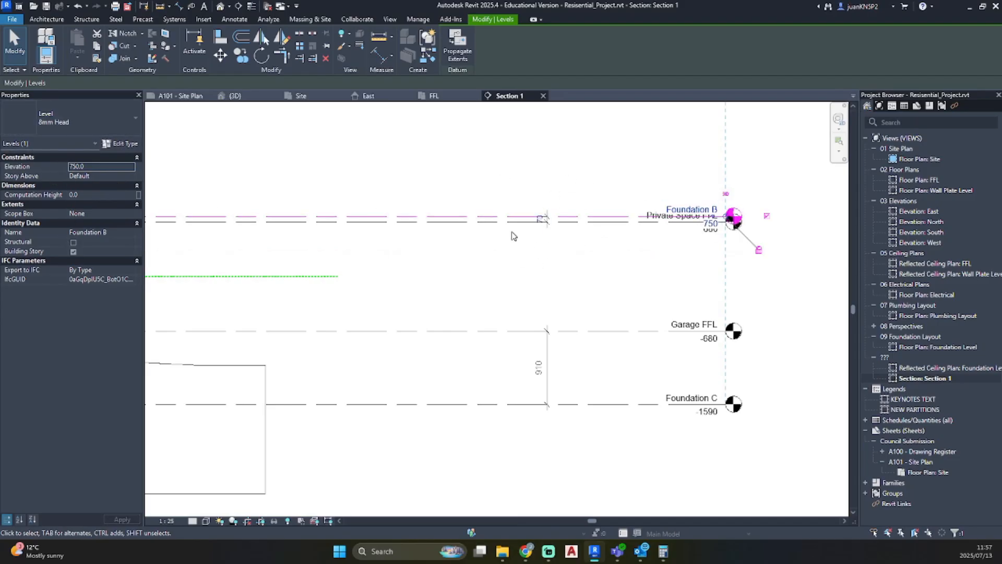
scroll(564, 227, up, 2)
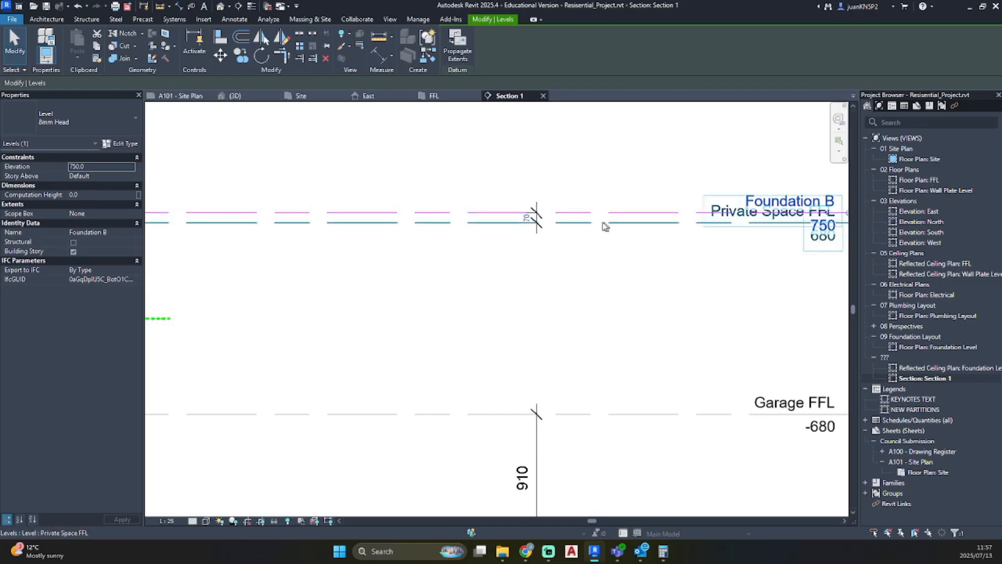
click(571, 255)
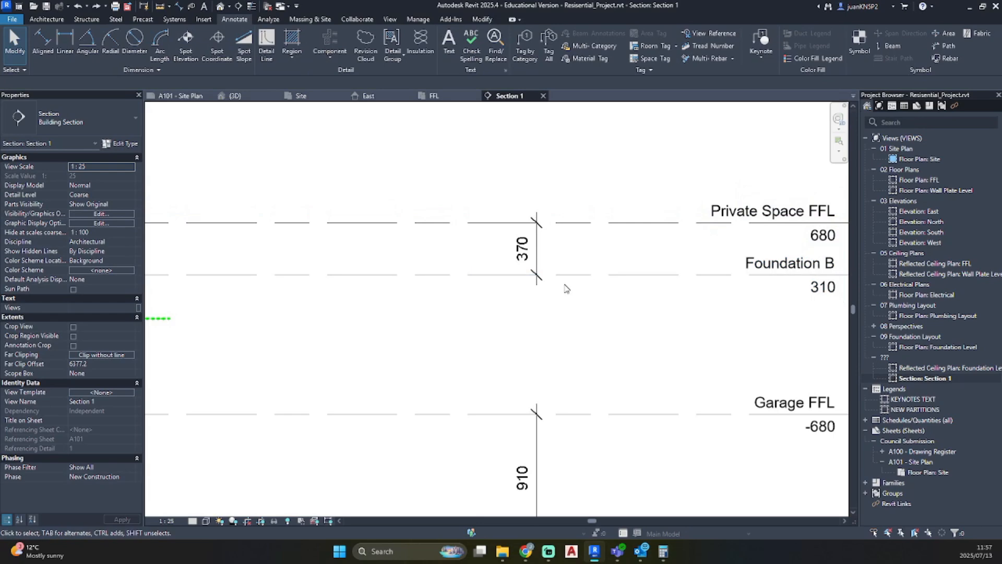
- Set the dimension between the Private Space FFL and Foundation B levels to 750 mm by moving Foundation B
click(572, 275)
click(528, 251)
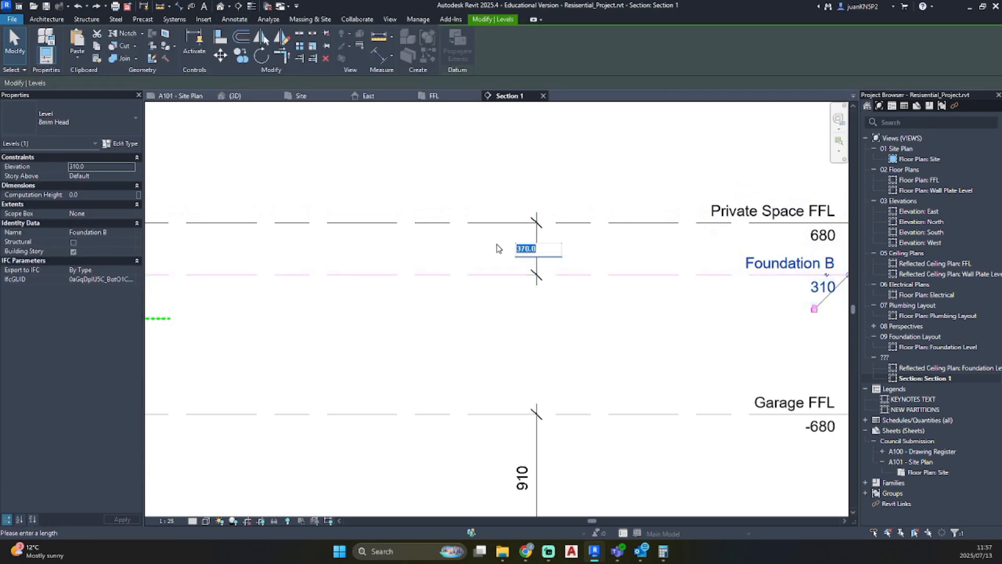
text(750)
key(Return)
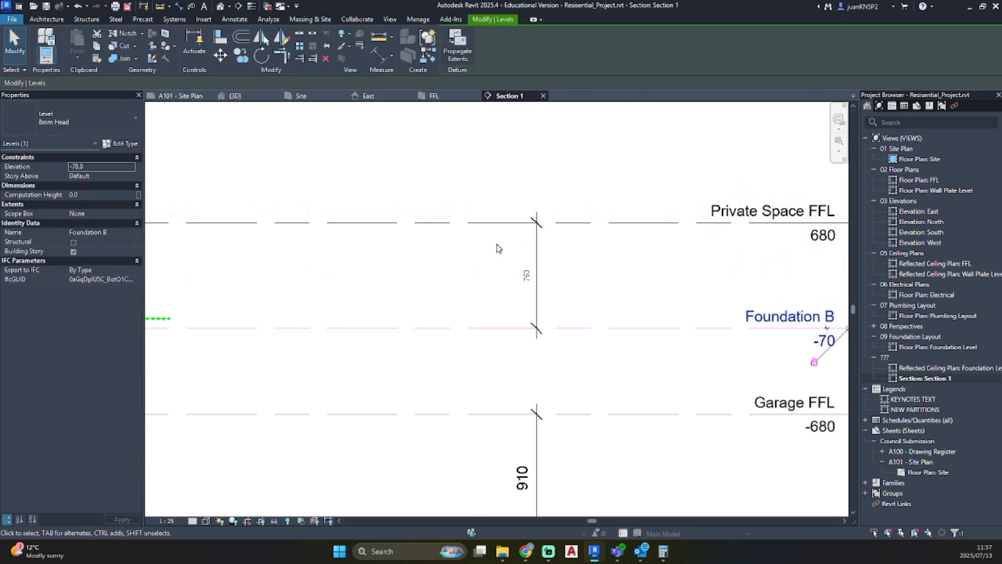
- Examine the full length of the section to compare the Foundation B level with the stepped terrain and slabs
scroll(561, 299, down, 5)
middle_drag(598, 324, 928, 271)
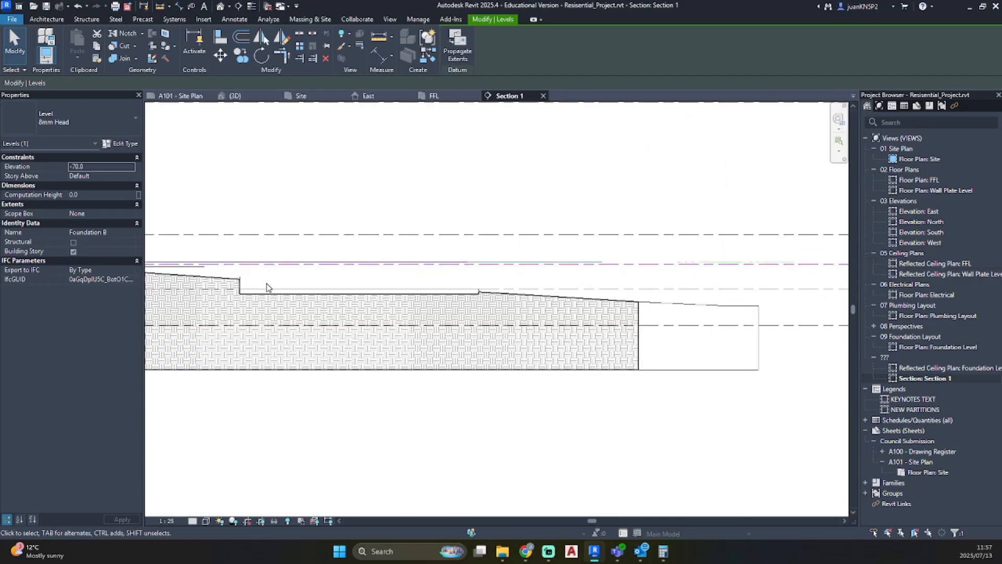
middle_drag(266, 290, 973, 276)
middle_drag(430, 253, 538, 238)
click(526, 249)
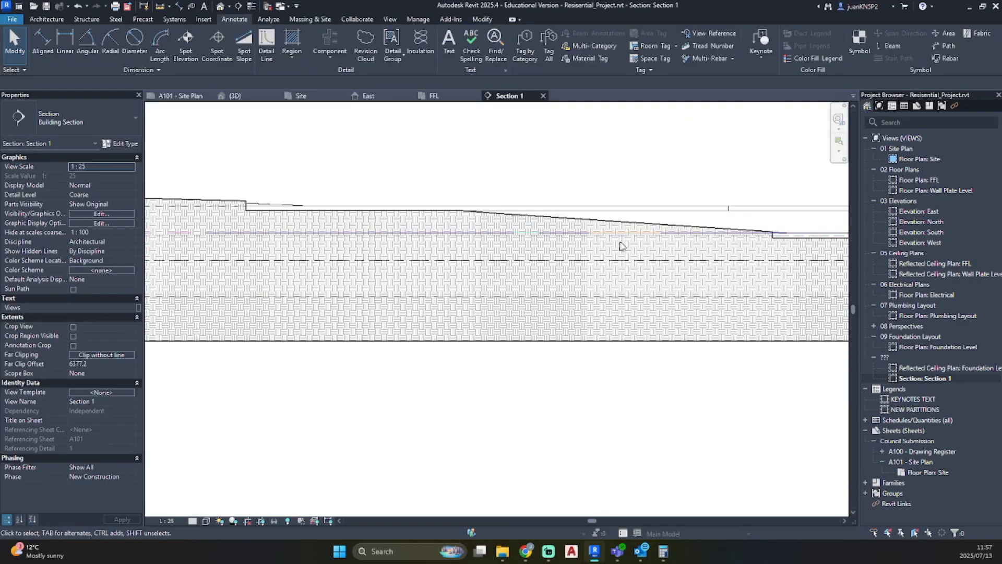
middle_drag(316, 232, 492, 231)
scroll(493, 231, down, 2)
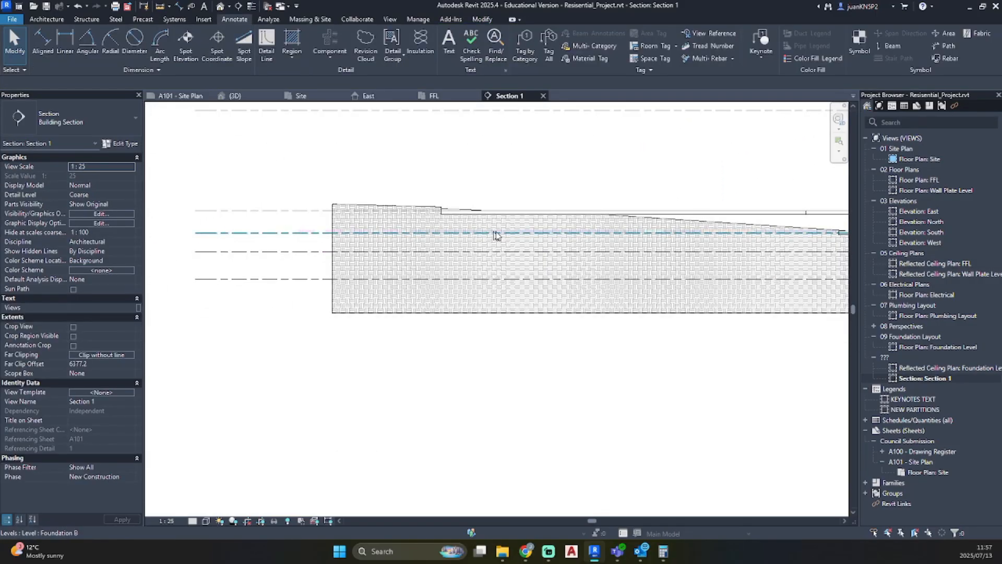
middle_drag(761, 236, 239, 233)
middle_drag(506, 231, 296, 220)
middle_drag(605, 238, 331, 208)
- Set the dimension between the Garage FFL and Foundation C levels to 750 mm by moving Foundation C
scroll(331, 209, up, 3)
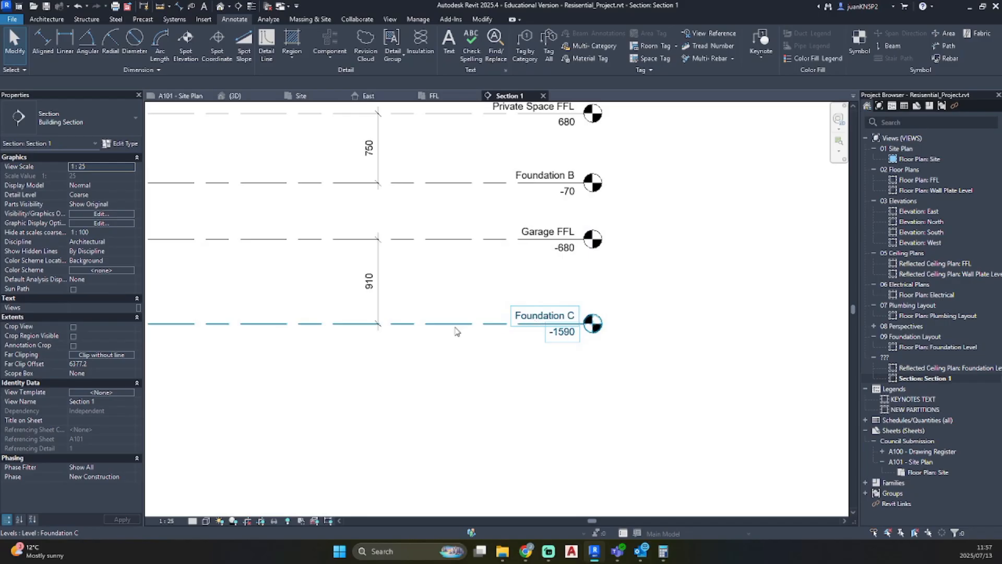
click(478, 321)
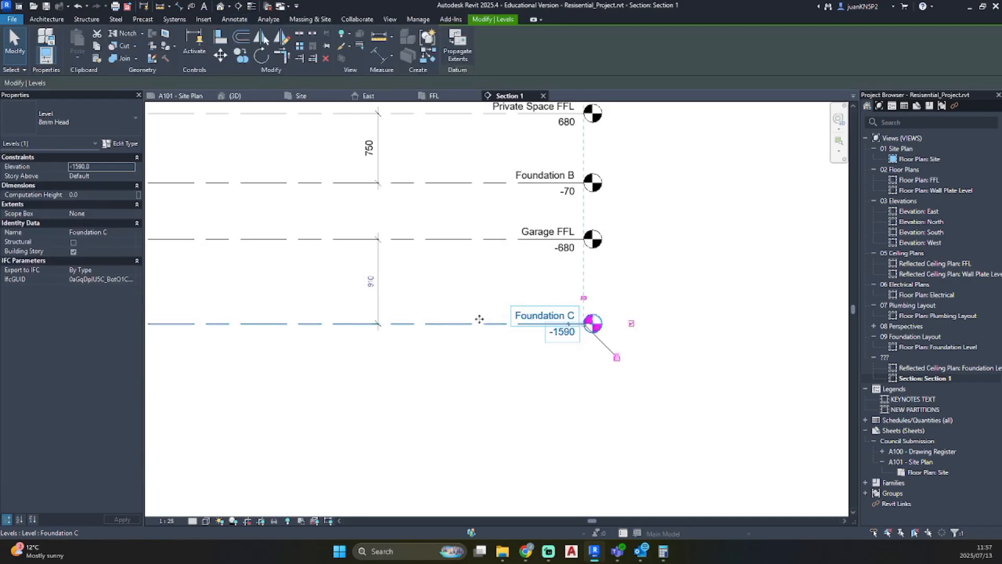
click(370, 281)
text(75)
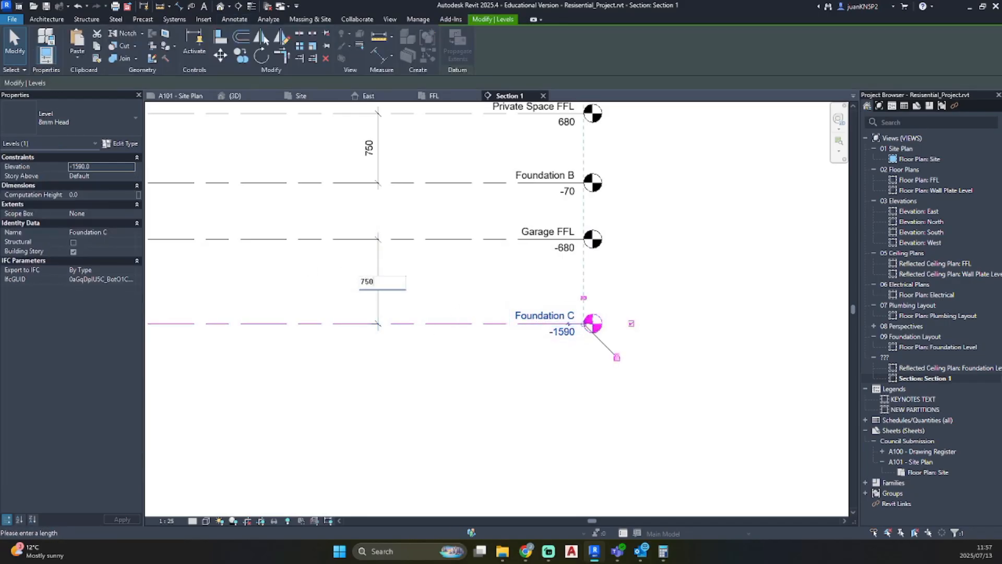
text(0)
key(Return)
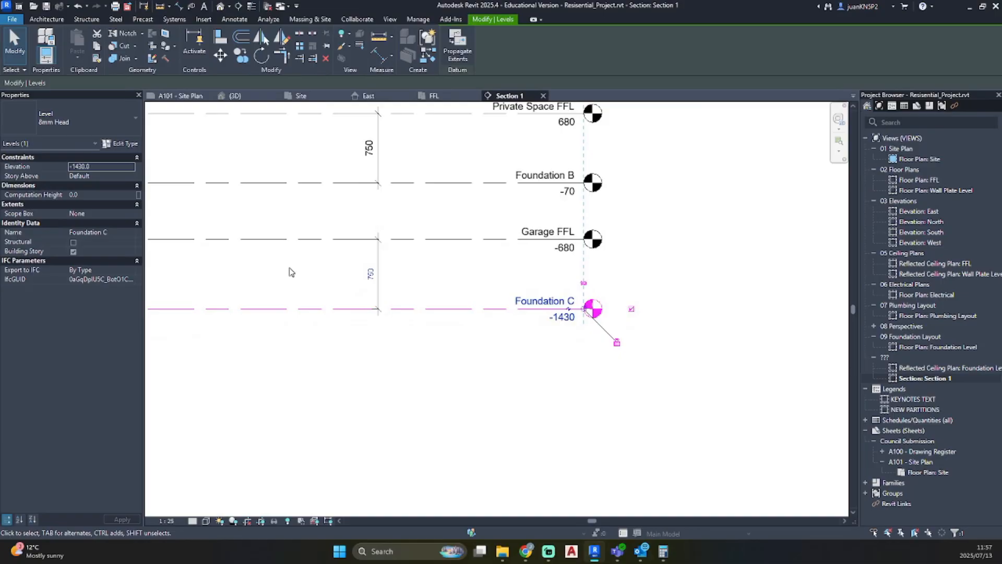
click(416, 367)
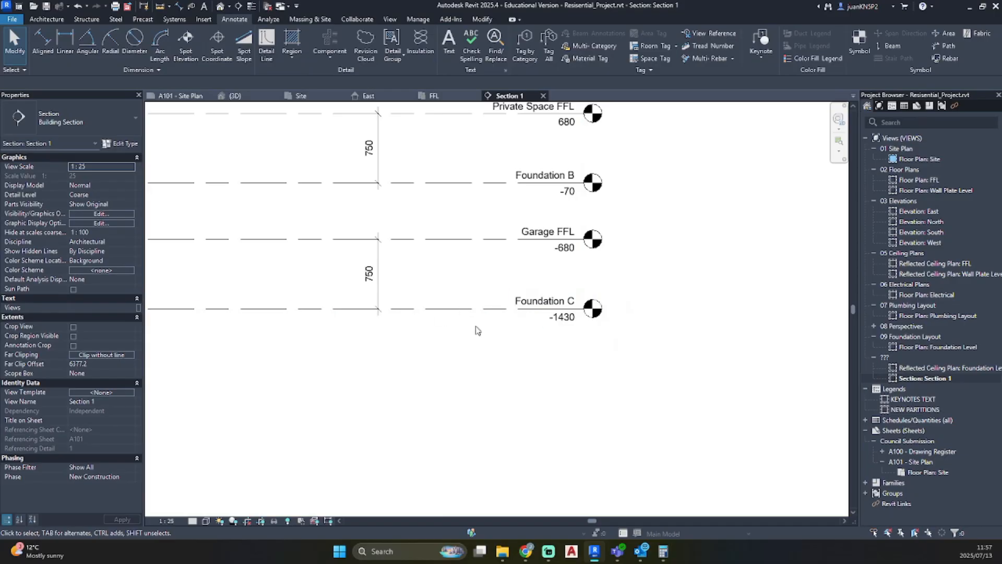
- Open the FFL floor plan and start the Wall command with the 280mm Foundation Wall type
scroll(476, 330, down, 5)
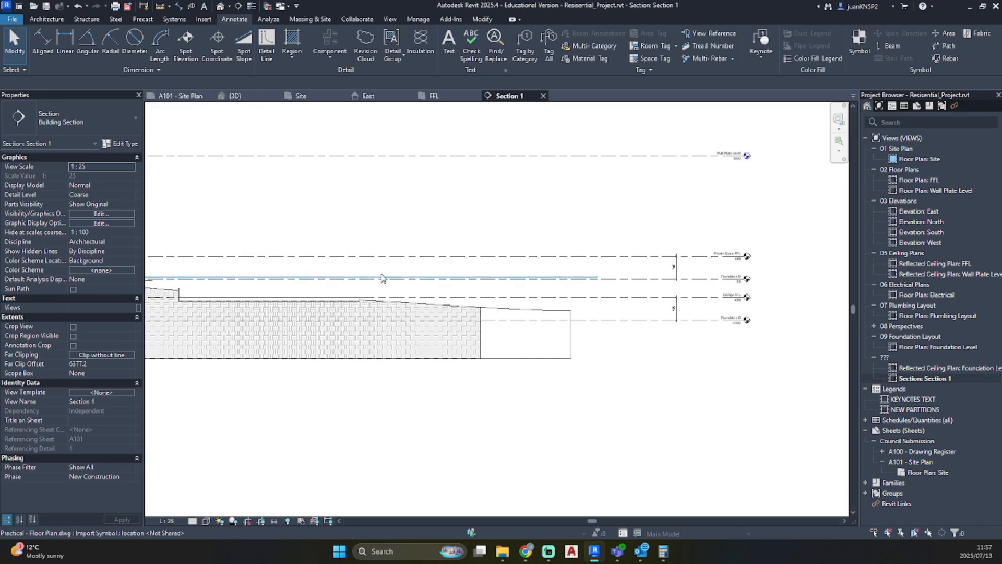
double_click(922, 180)
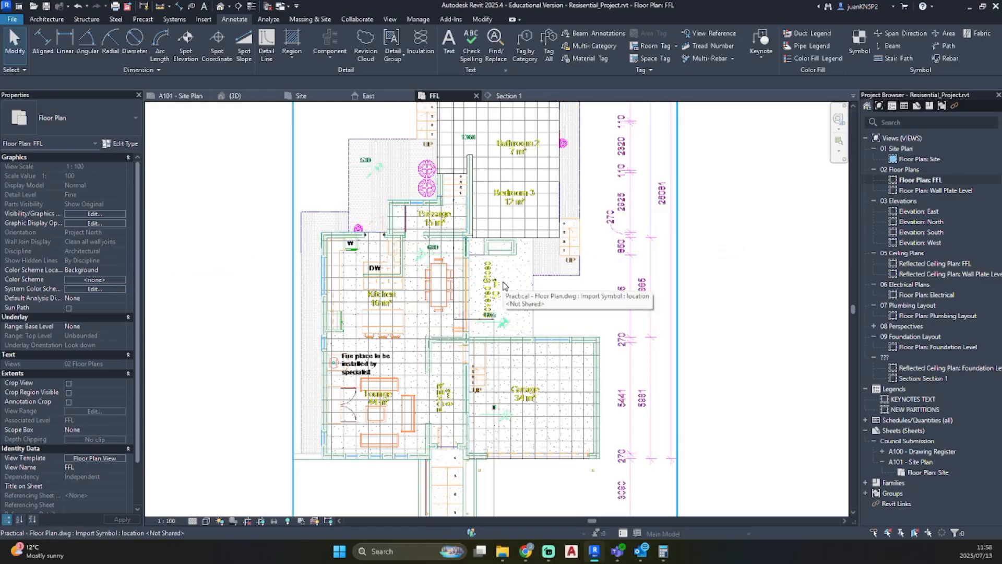
key(w)
key(a)
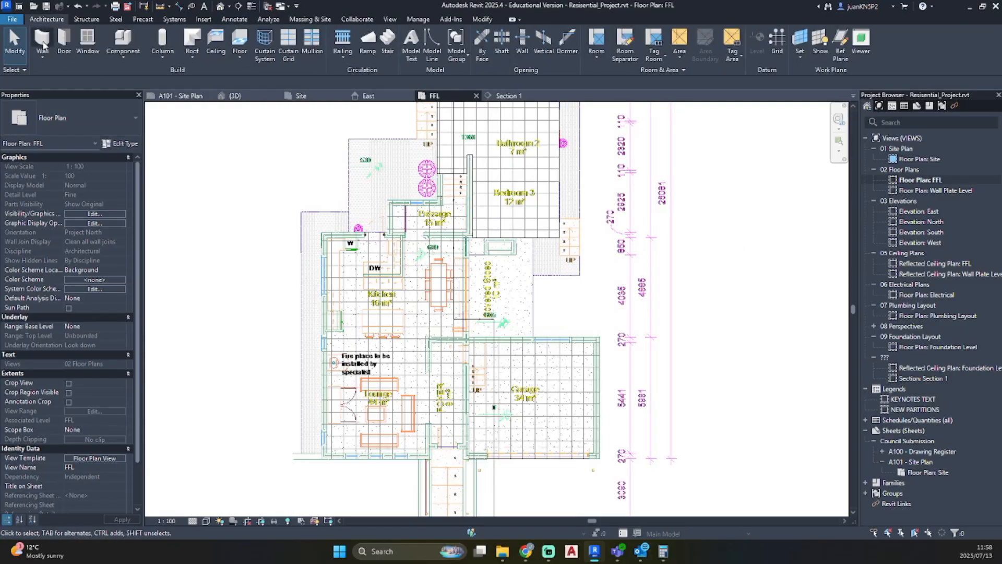
click(71, 121)
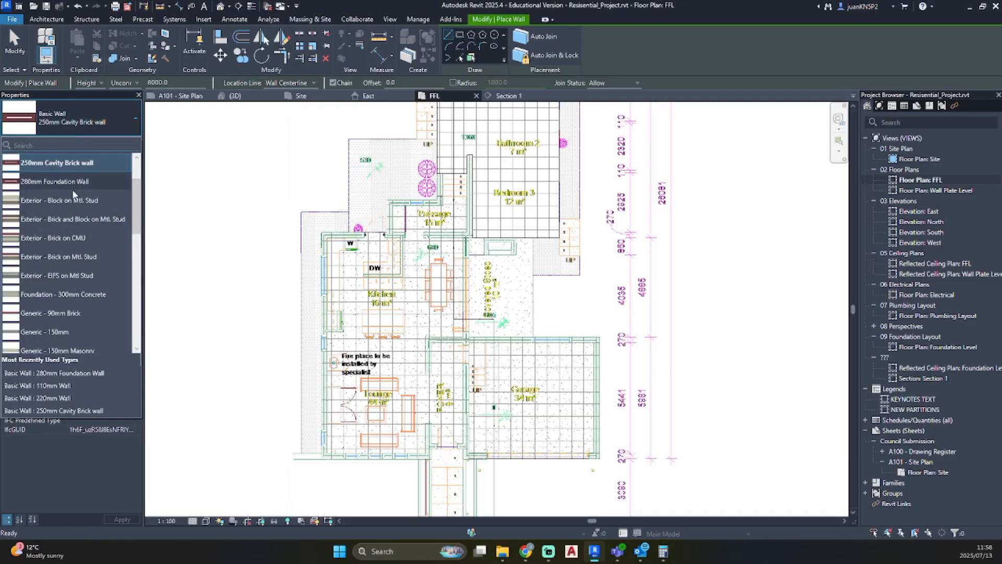
scroll(63, 186, up, 1)
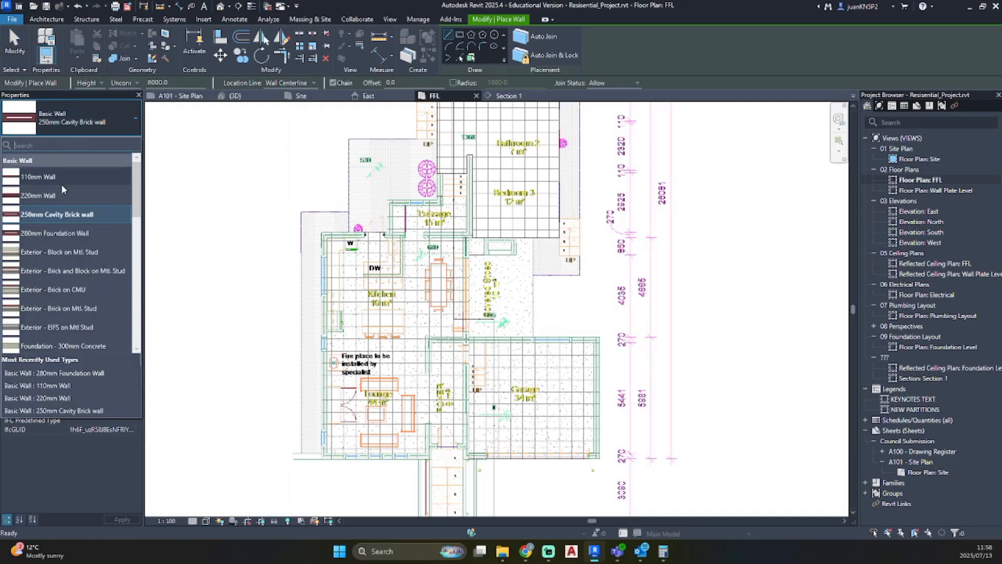
click(72, 235)
- Duplicate the 280mm Foundation Wall type under the name "New 270mm Foudnation wall"
click(120, 143)
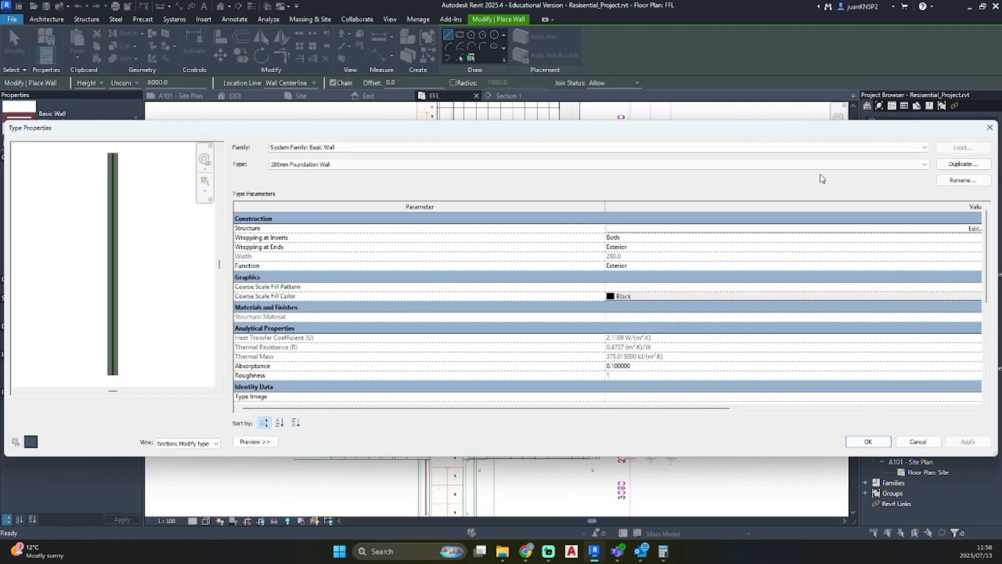
click(944, 166)
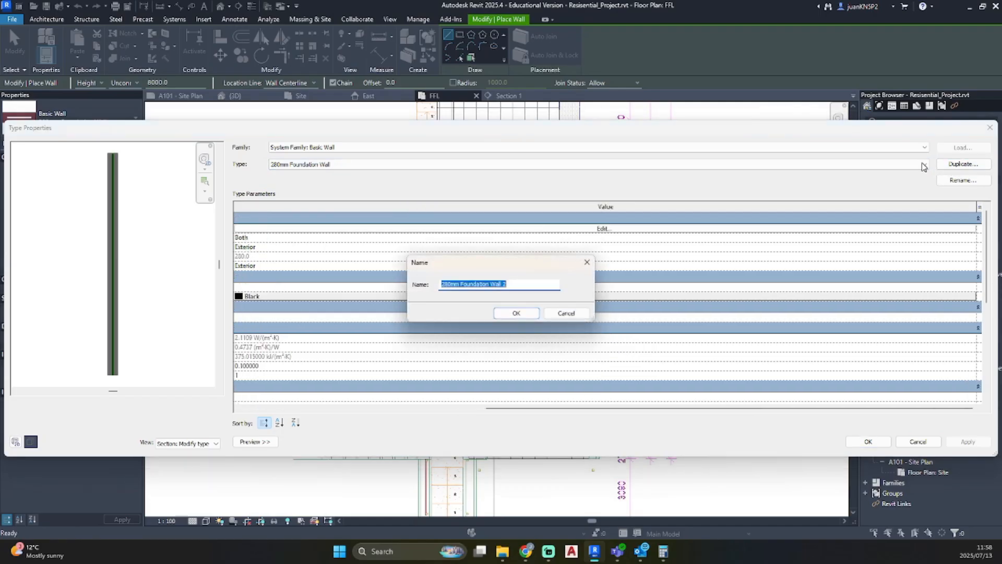
text(New 27)
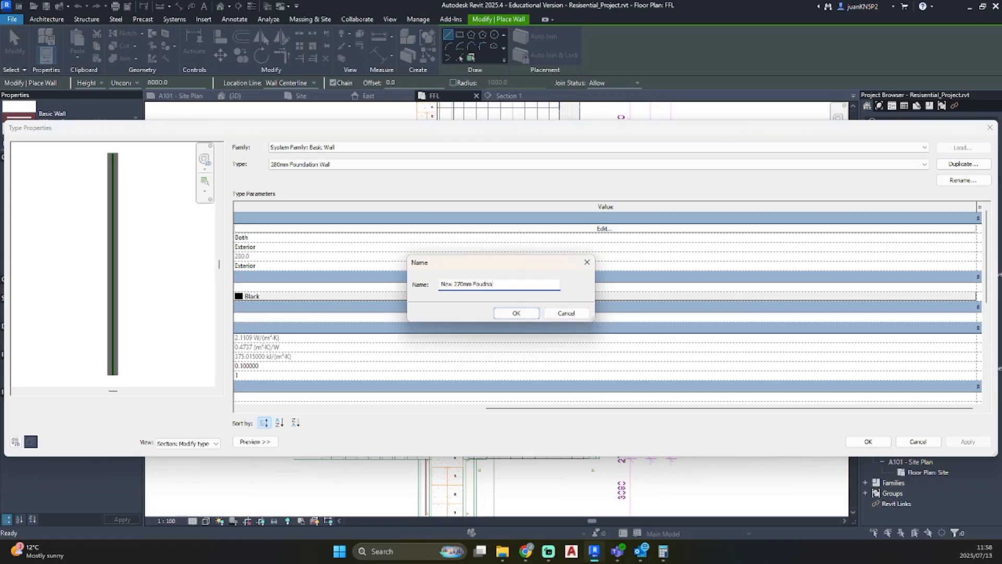
text(0mm Foudnation wall)
key(Return)
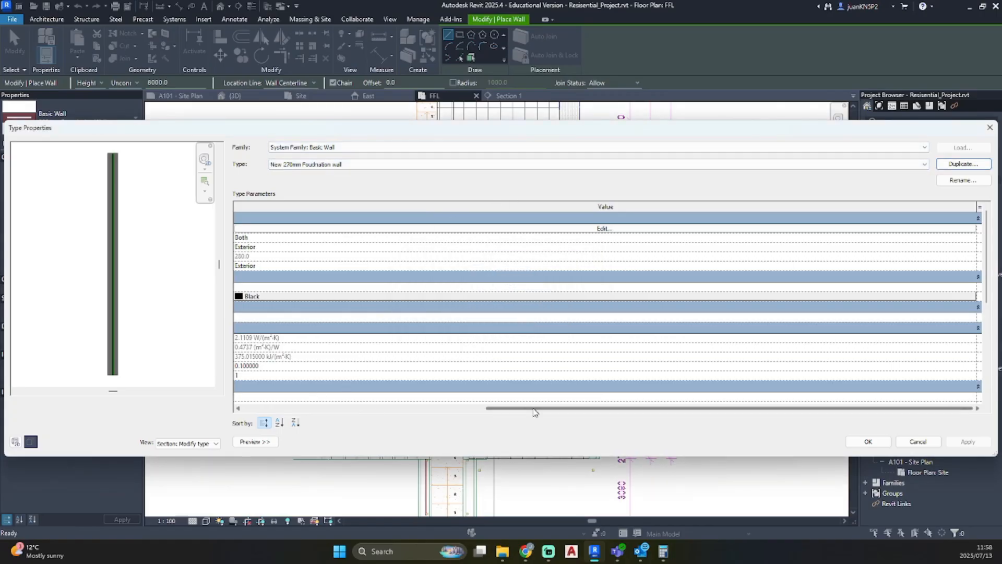
- Set both Brick, Common layers in the new foundation wall type's structure to 110 mm thick
drag(538, 408, 305, 391)
click(720, 229)
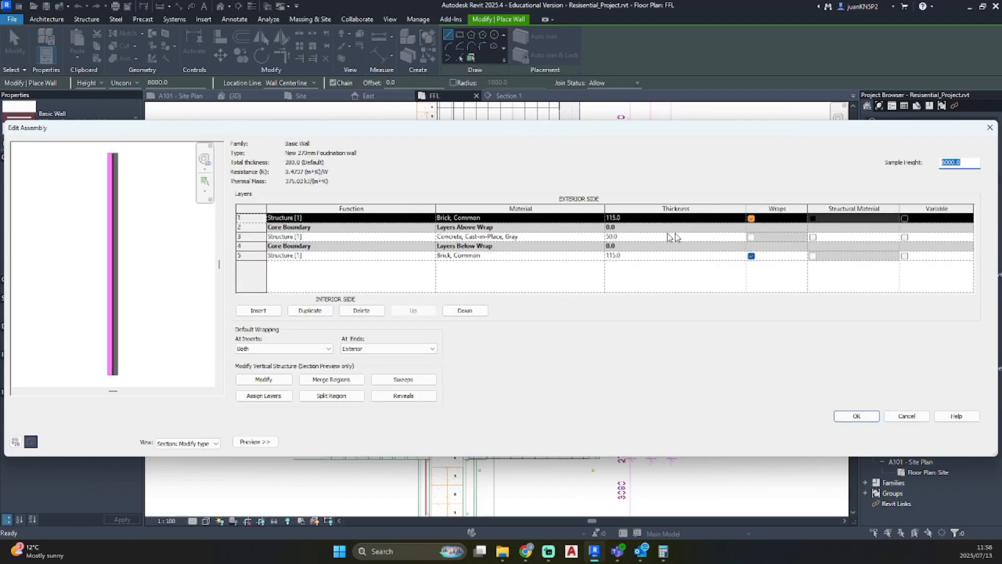
click(651, 220)
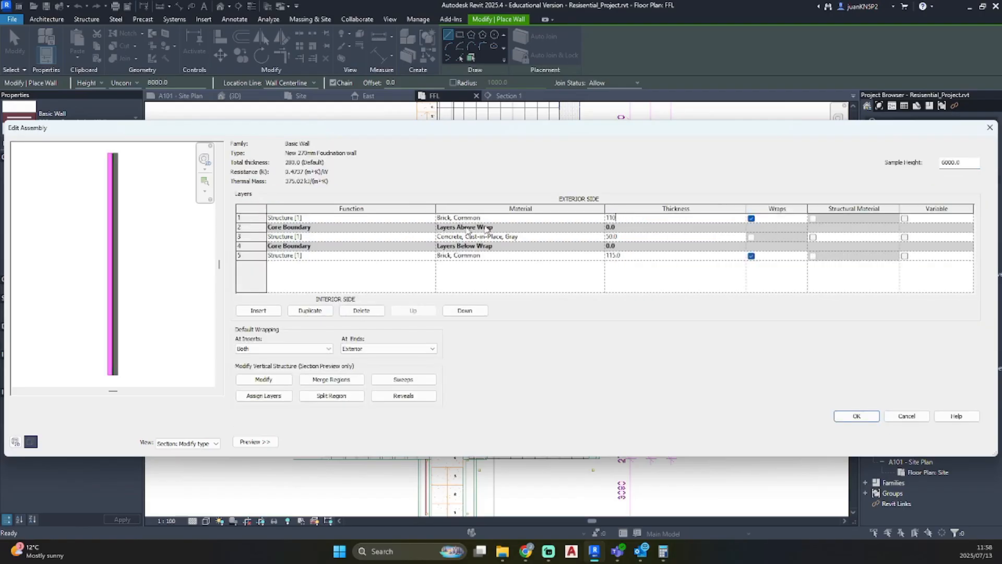
text(110)
click(638, 256)
text(110)
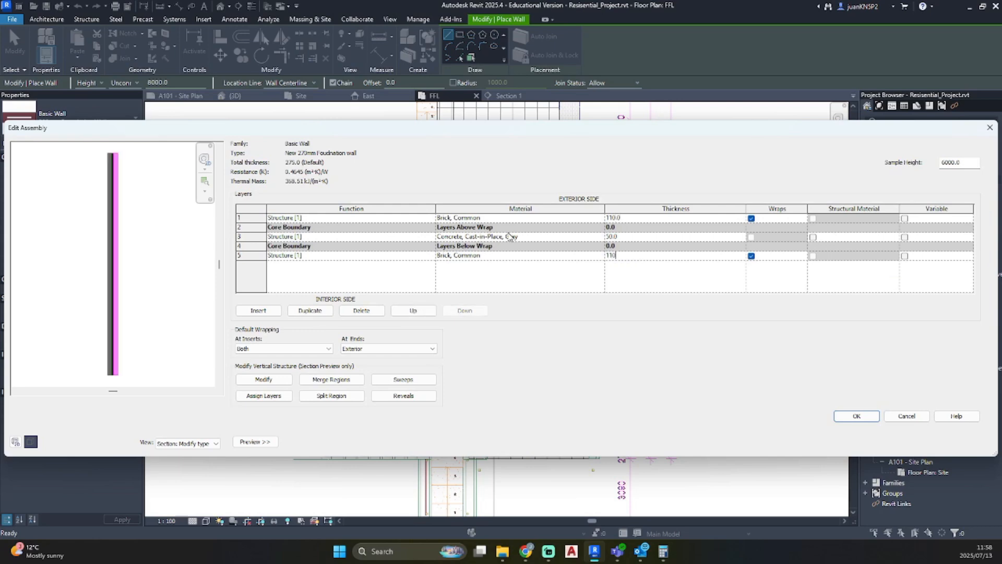
key(Tab)
click(856, 416)
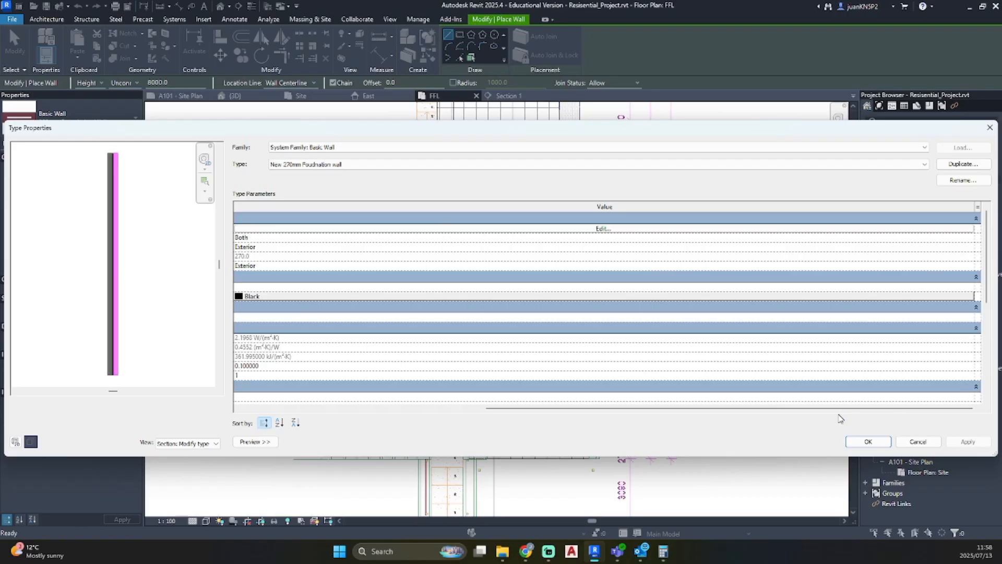
click(866, 438)
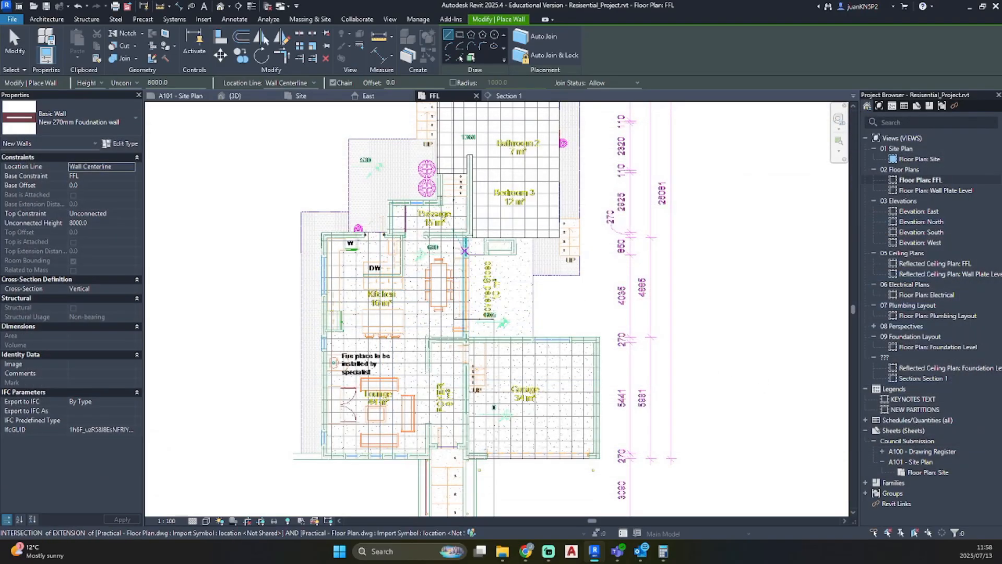
- Constrain new walls from Foundation C up to Garage FFL, with the location line on Finish Face: Exterior
middle_drag(467, 205, 439, 236)
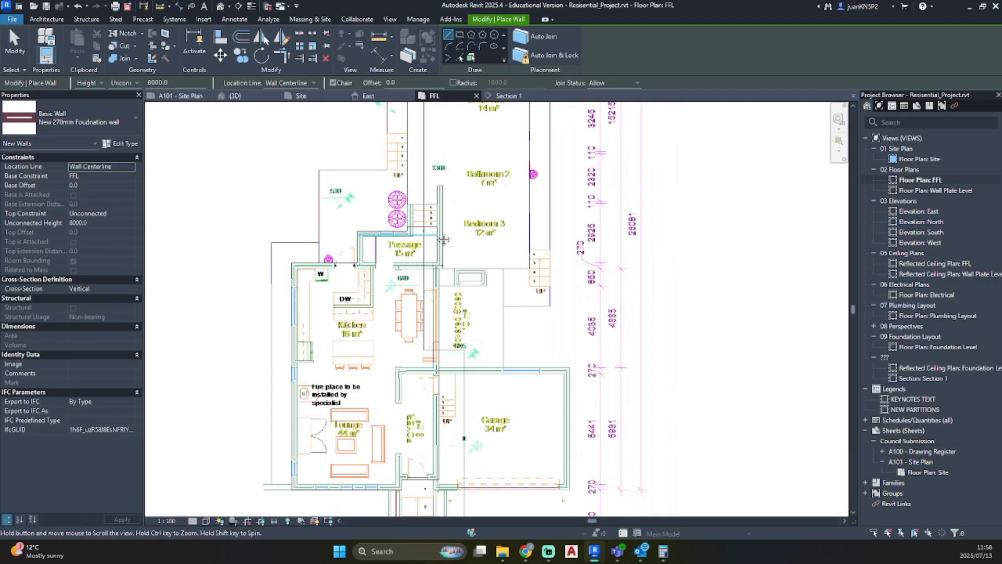
middle_drag(374, 419, 388, 380)
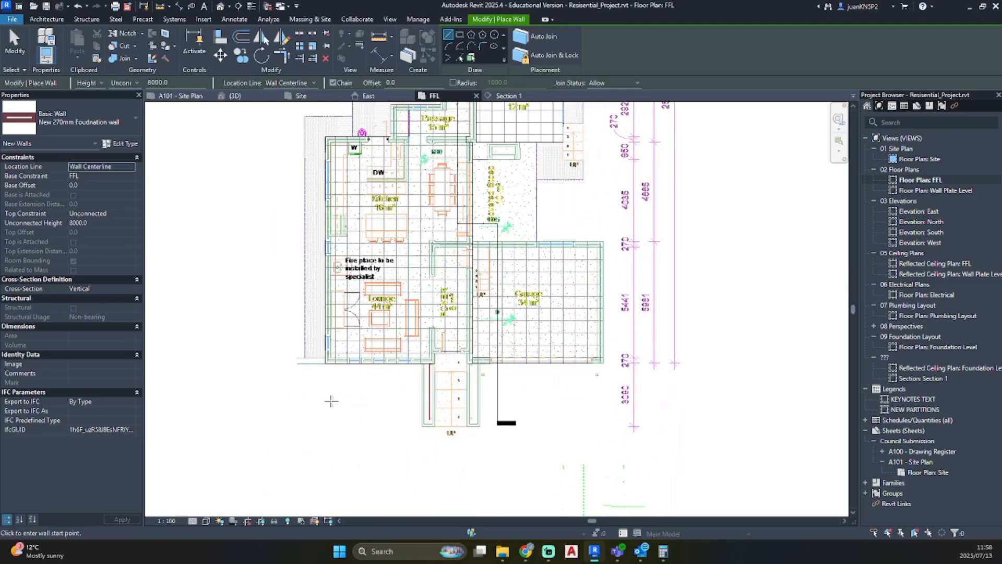
scroll(696, 343, up, 4)
middle_drag(696, 343, 611, 396)
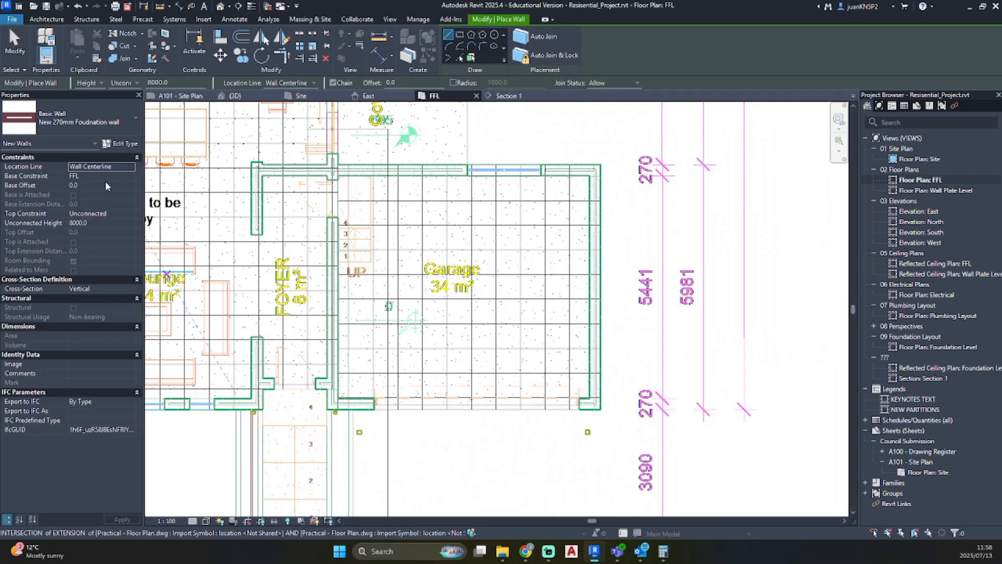
click(128, 178)
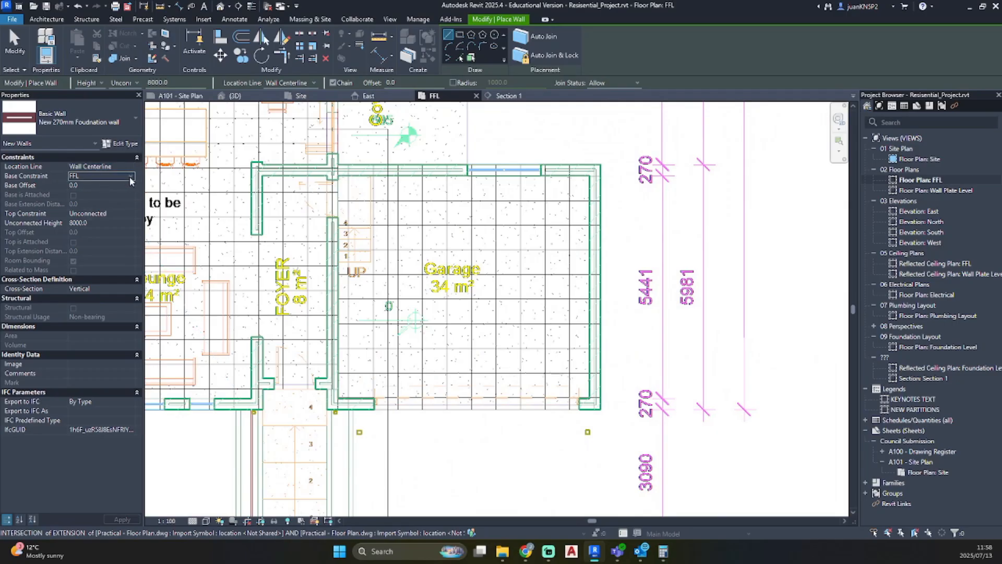
click(130, 176)
scroll(106, 202, up, 1)
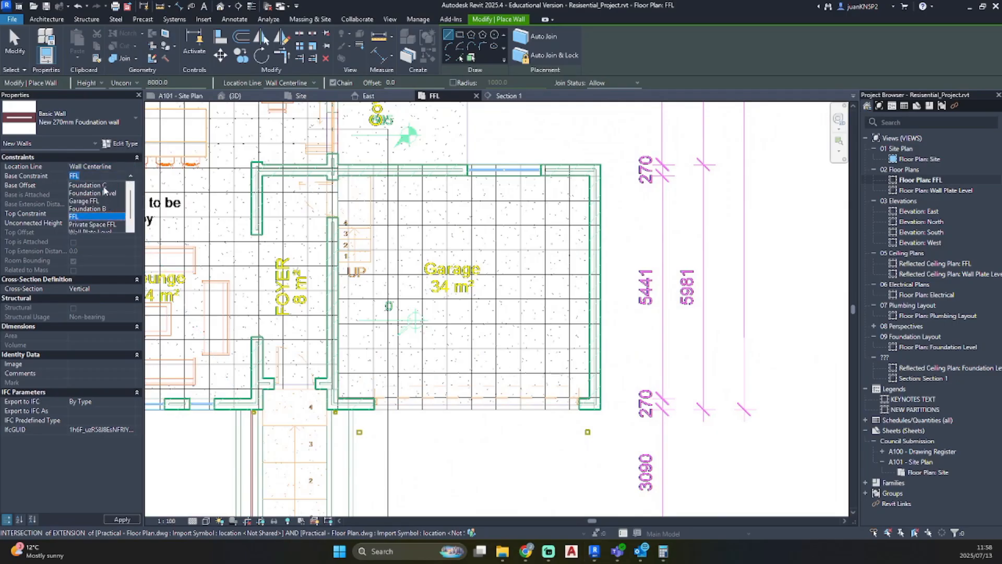
click(102, 185)
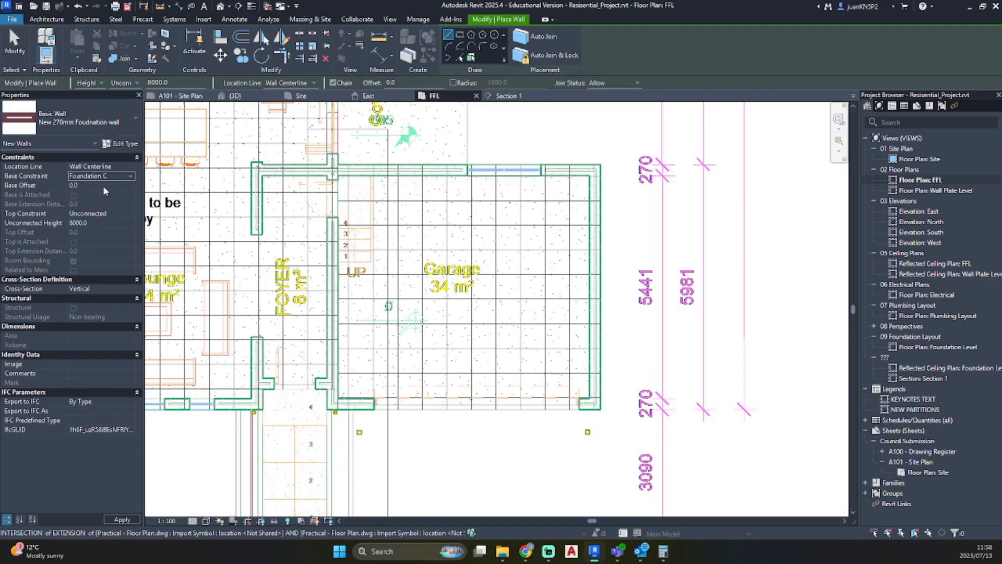
click(127, 214)
click(117, 246)
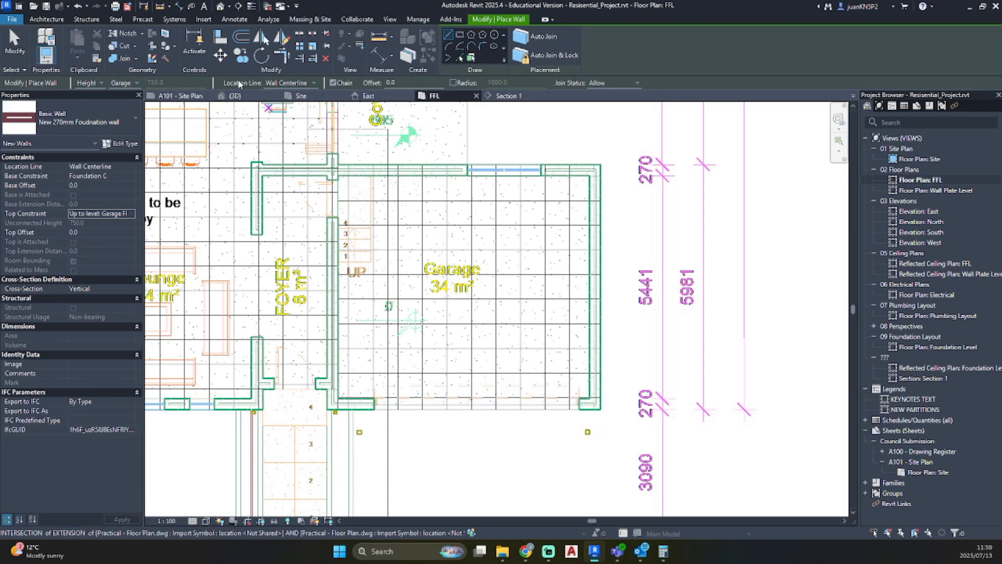
click(287, 83)
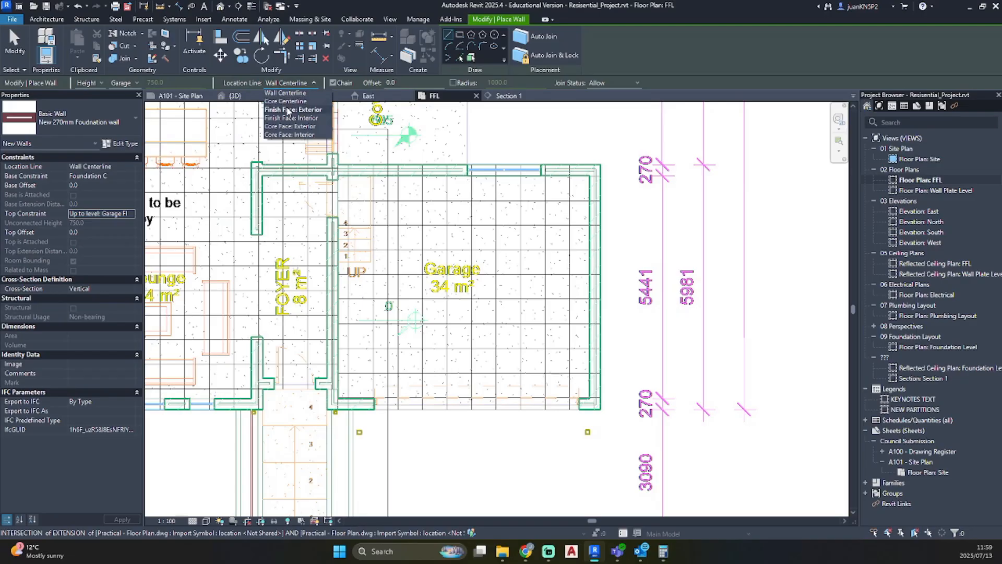
click(289, 110)
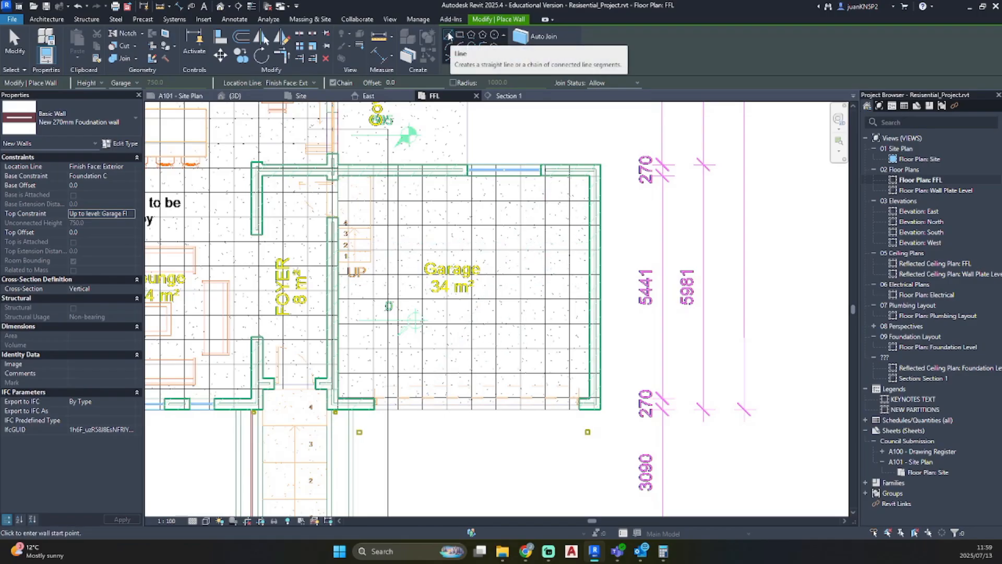
- Draw a foundation wall about 6.4 m long along the garage's front outer face to its outer corner
scroll(363, 384, up, 5)
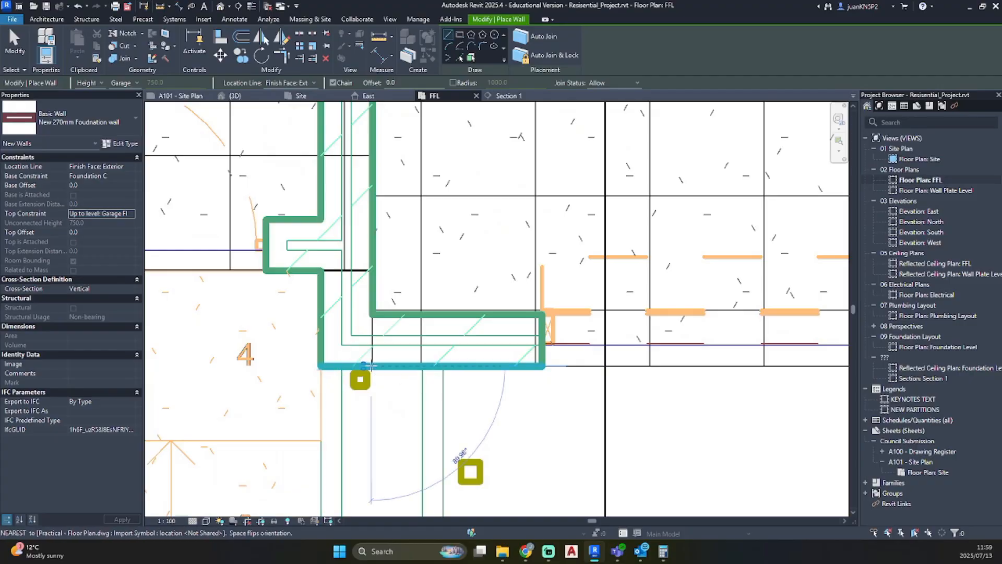
click(371, 365)
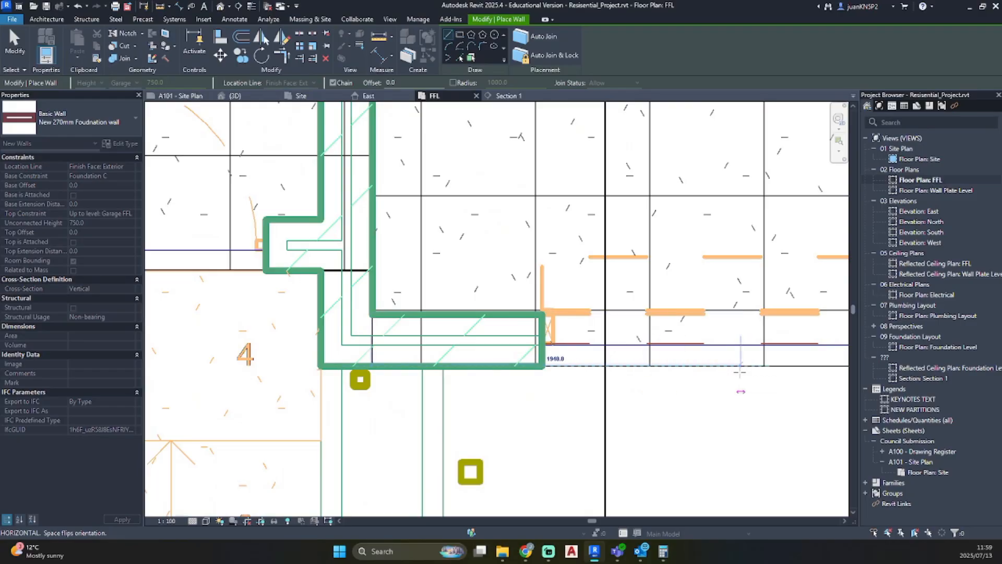
key(space)
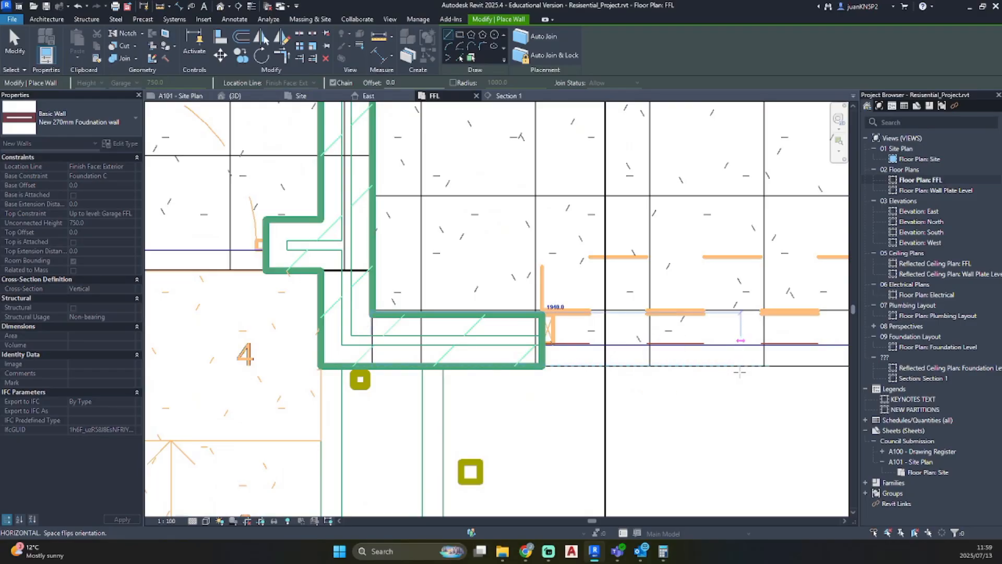
key(space)
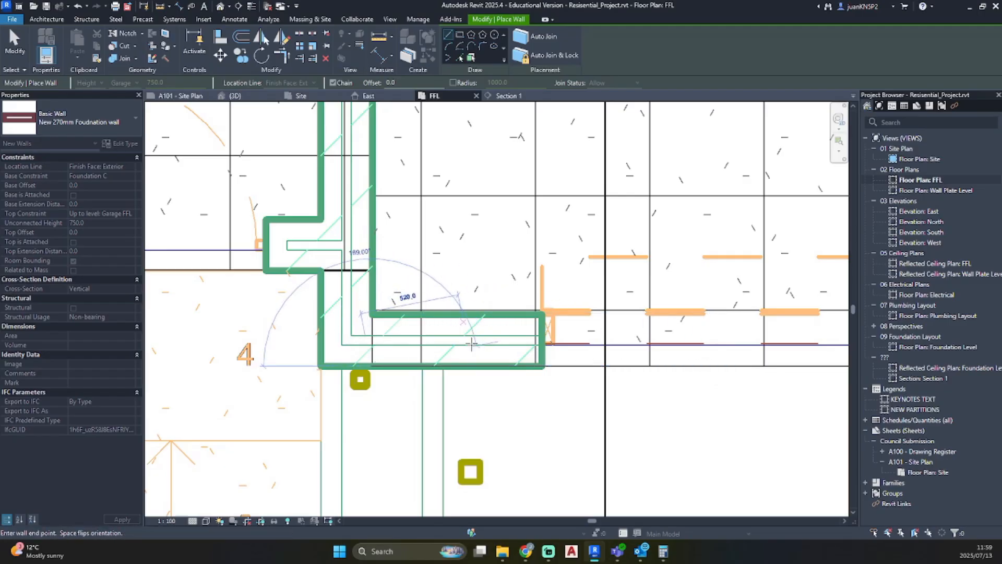
scroll(723, 368, down, 2)
middle_drag(722, 369, 112, 305)
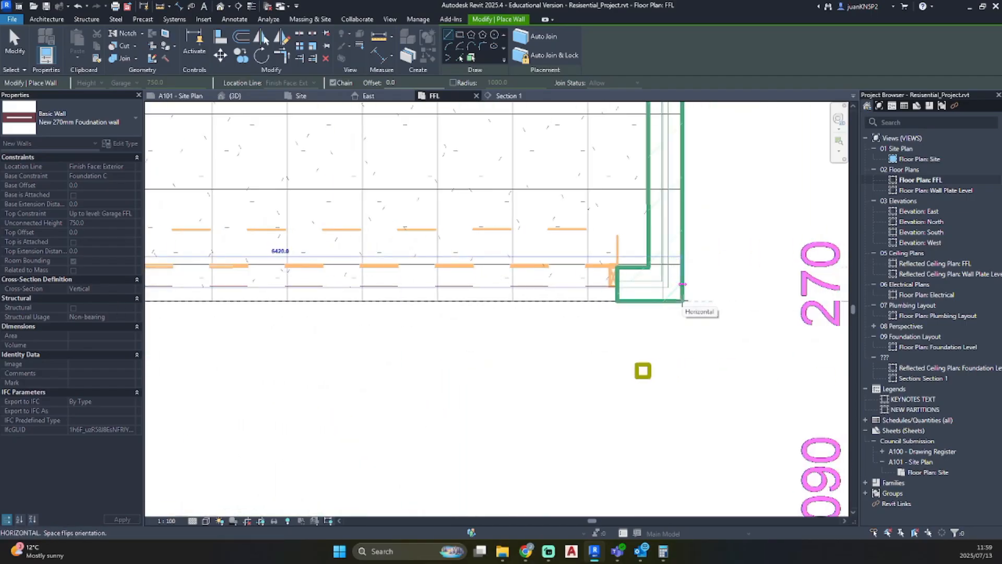
click(682, 301)
key(Escape)
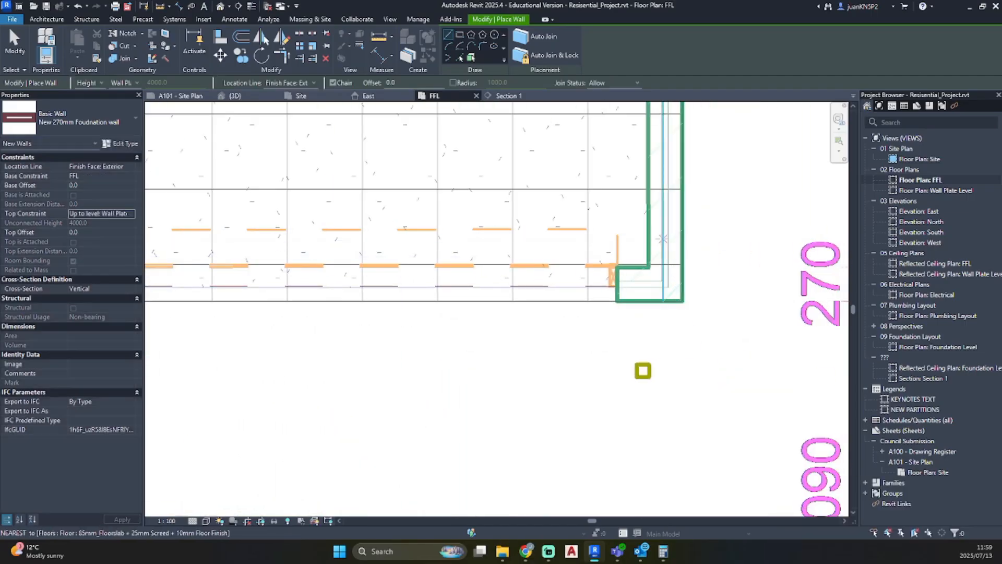
- Draw a foundation wall about 5700 mm long along the garage's outer side face, ending near the front wall
scroll(660, 251, down, 2)
middle_drag(662, 259, 594, 431)
middle_drag(585, 215, 486, 155)
scroll(527, 316, up, 3)
click(529, 312)
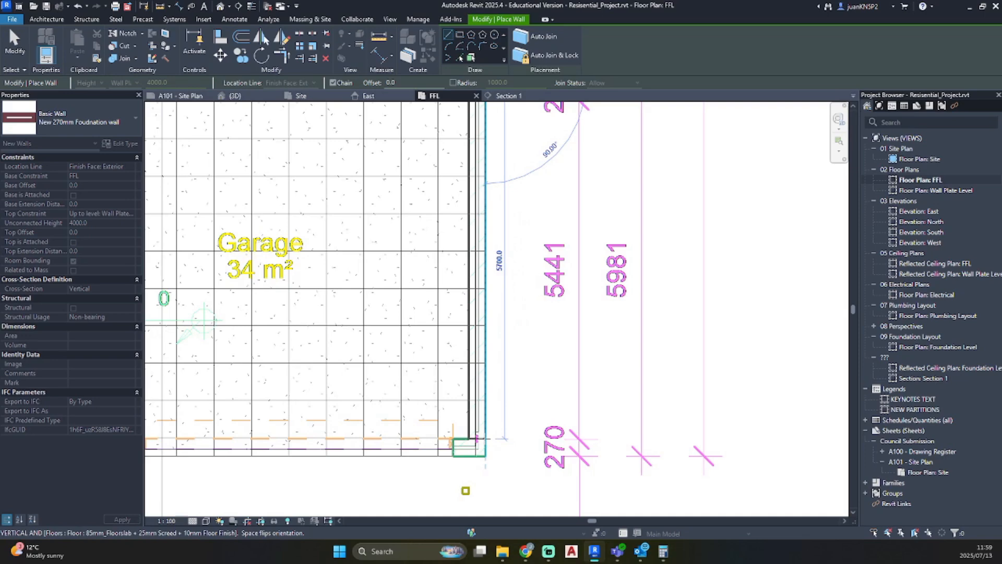
click(485, 441)
key(Escape)
key(Escape)
click(480, 321)
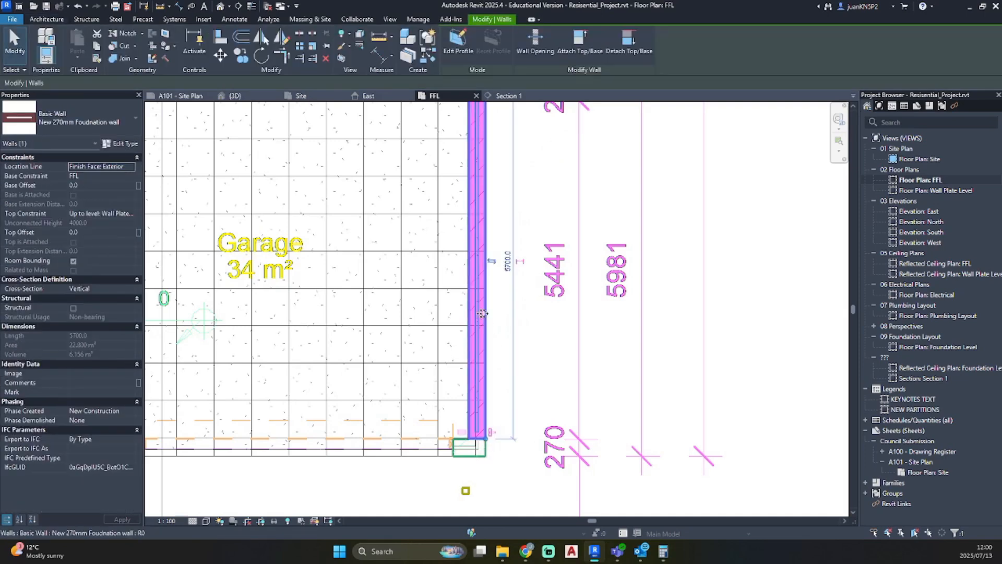
key(Escape)
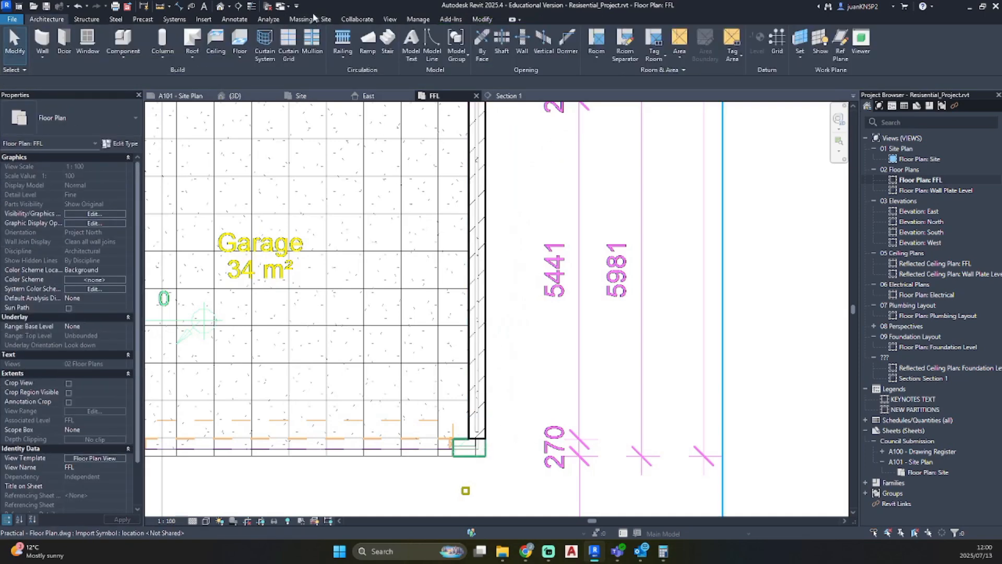
- In the 3D view, set the side garage wall's base constraint to Foundation C and its top constraint to Garage FFL
click(221, 6)
click(661, 291)
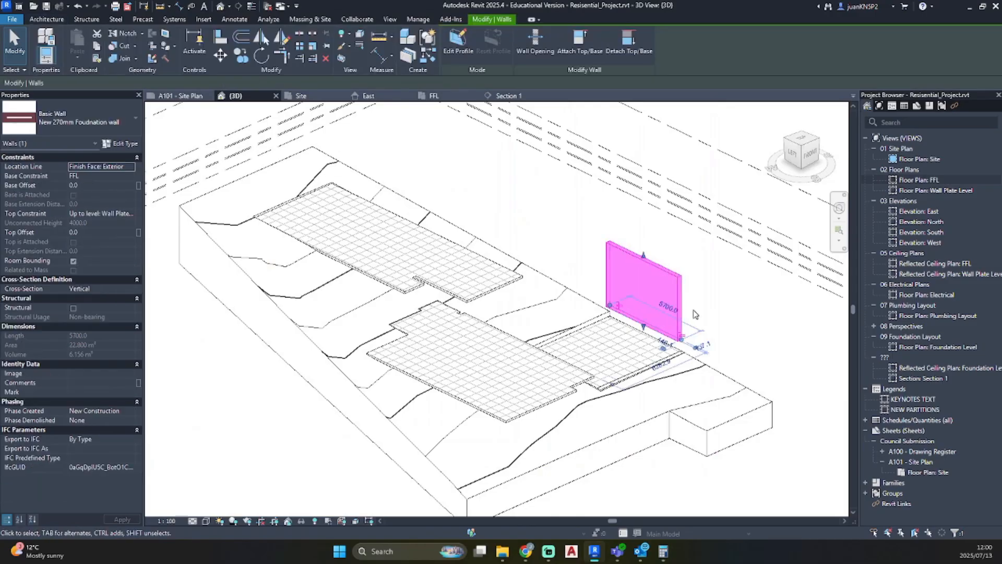
shift+middle_drag(660, 292, 425, 247)
scroll(600, 344, up, 7)
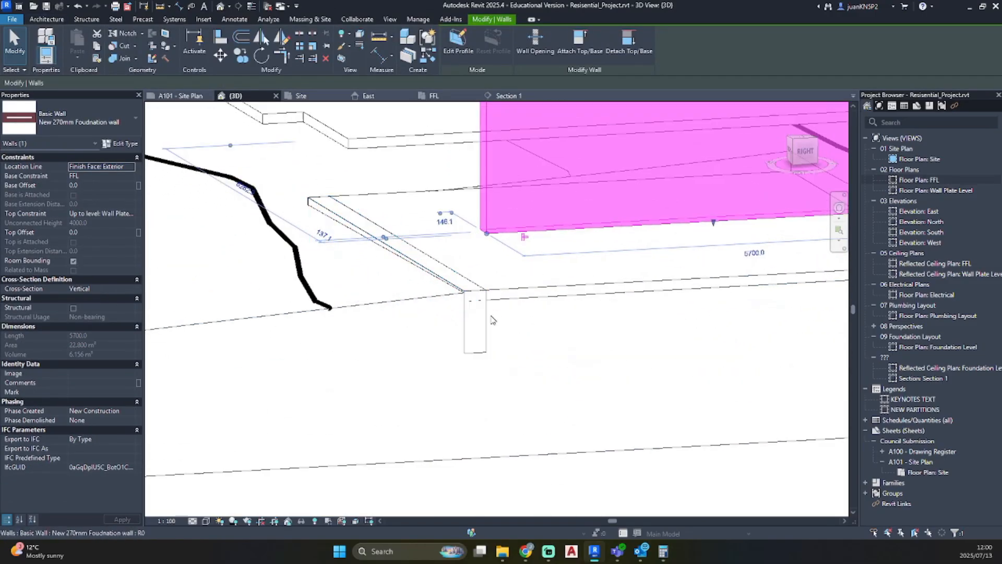
scroll(461, 398, down, 4)
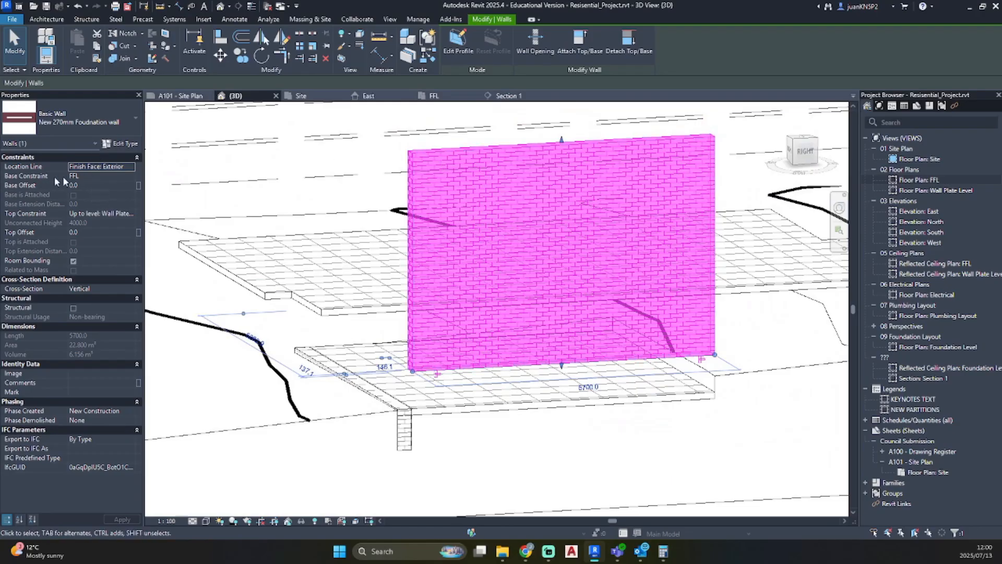
click(130, 178)
click(129, 176)
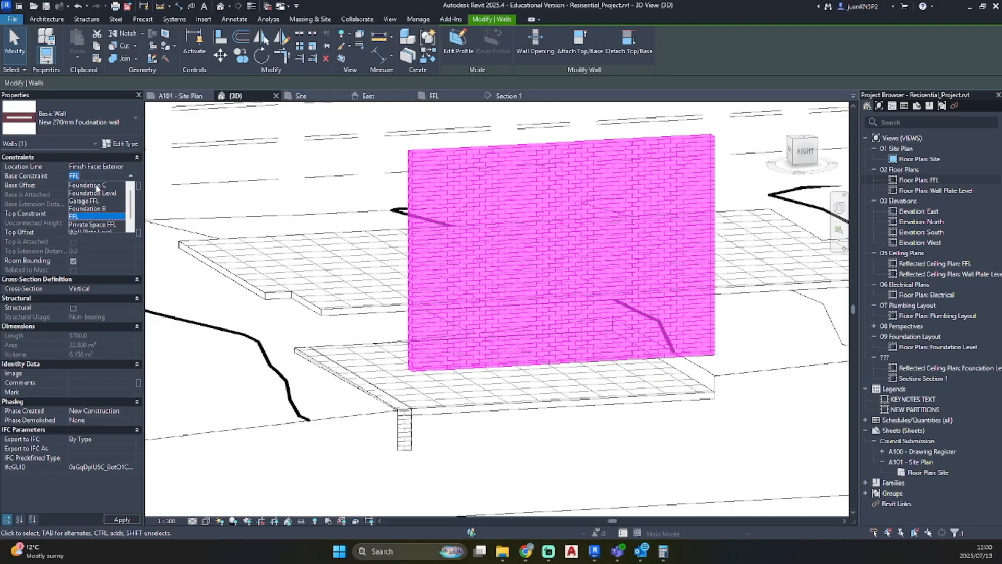
click(94, 186)
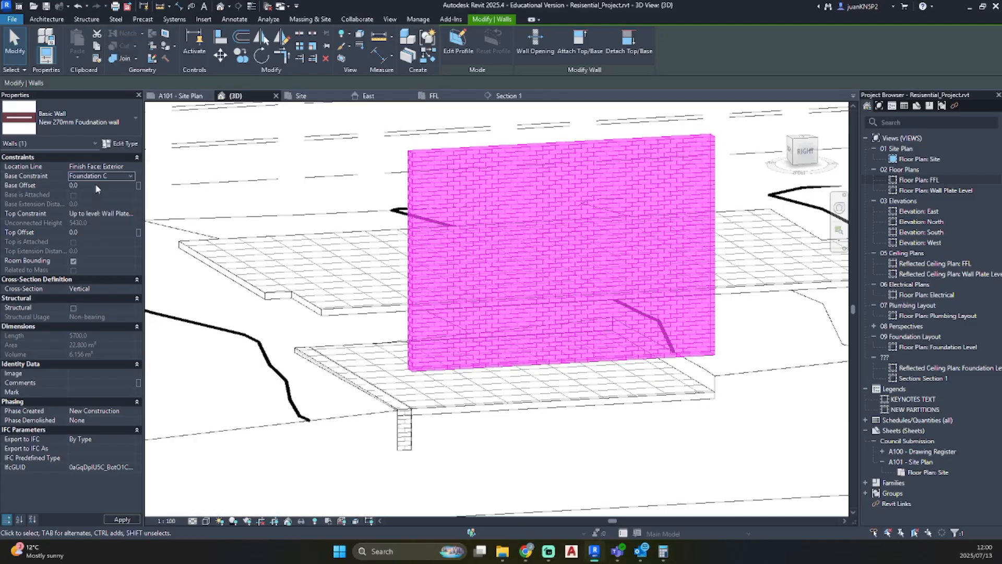
click(130, 214)
click(104, 230)
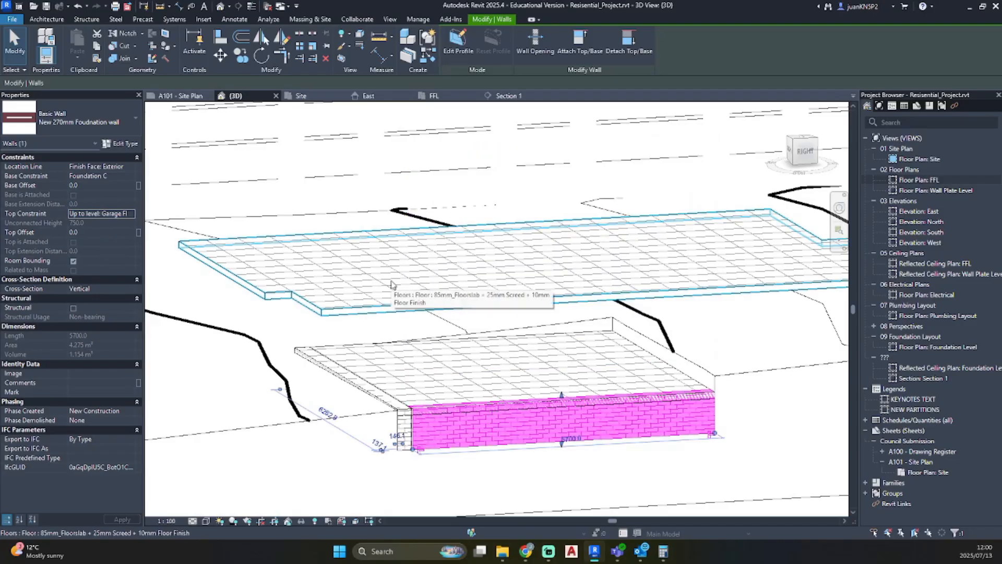
key(Escape)
- Join the front and side garage foundation walls into a clean corner with Trim/Extend to Corner
shift+middle_drag(499, 469, 474, 405)
scroll(398, 340, up, 8)
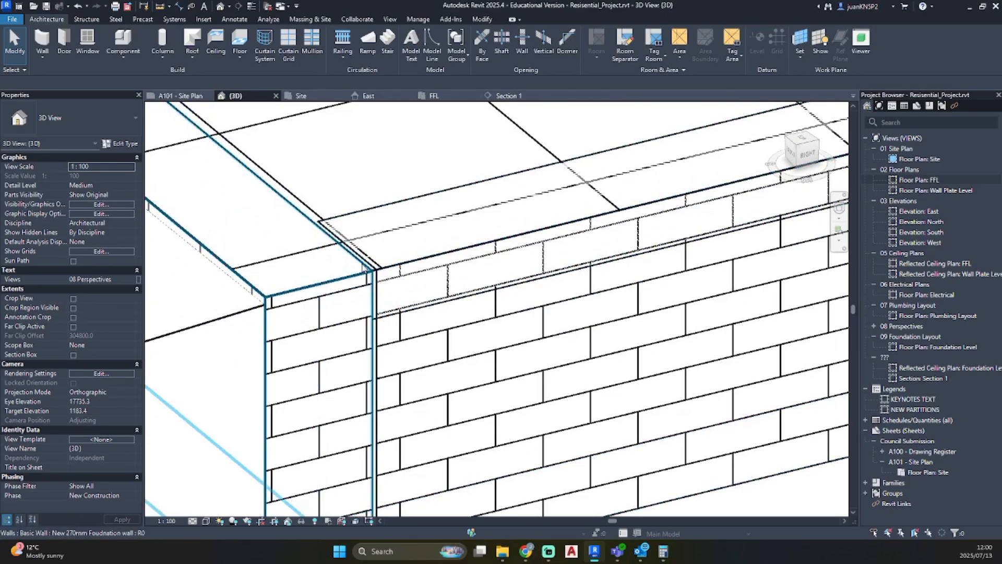
key(t)
key(r)
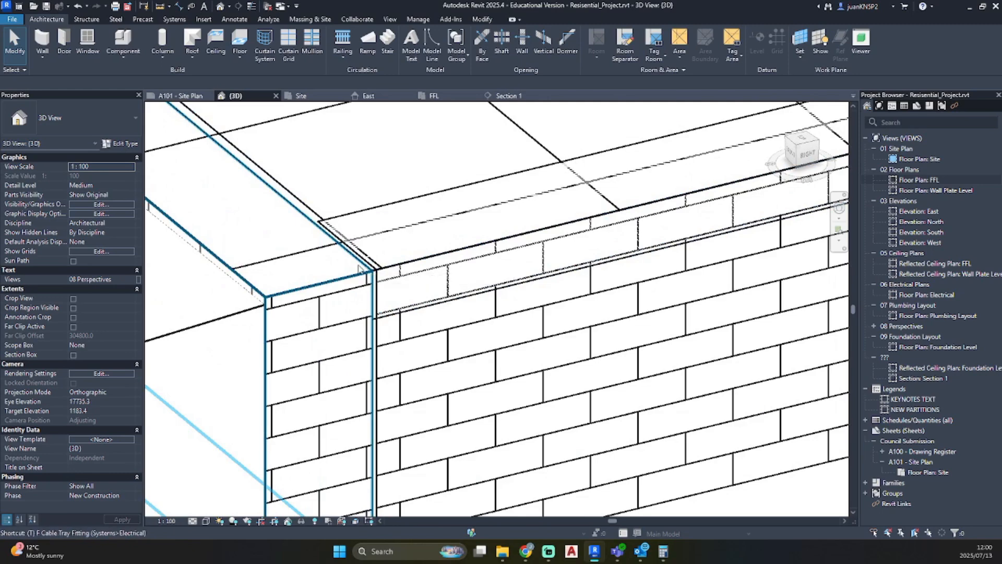
click(378, 275)
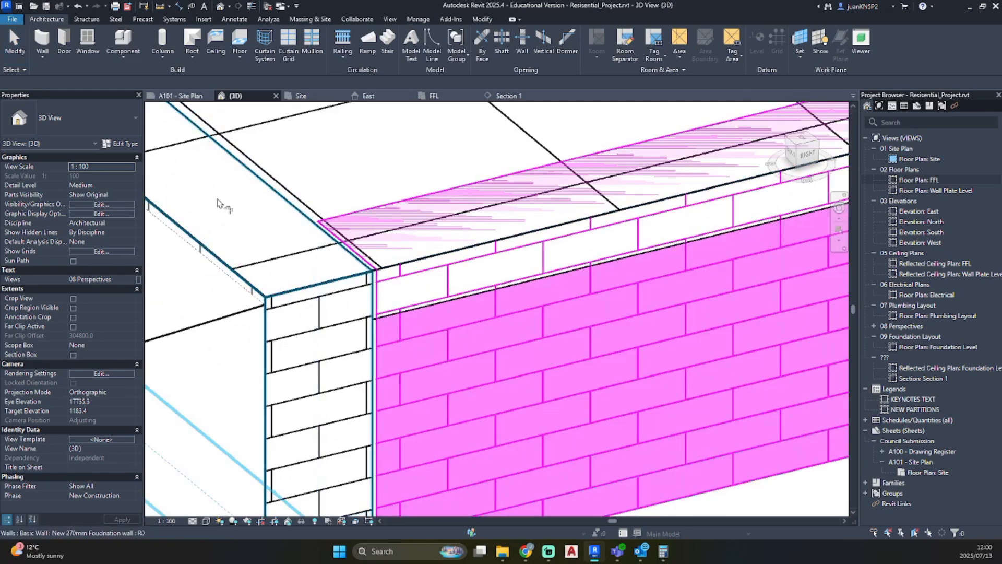
click(196, 183)
key(Escape)
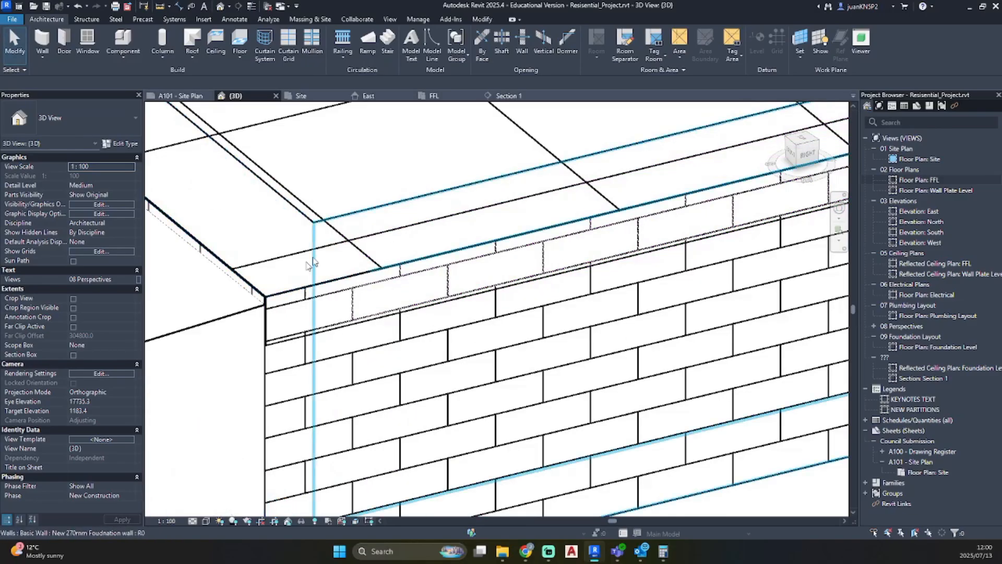
- Check the joined garage walls in 3D and return to the garage area of the FFL floor plan
scroll(262, 298, down, 5)
shift+middle_drag(361, 329, 475, 330)
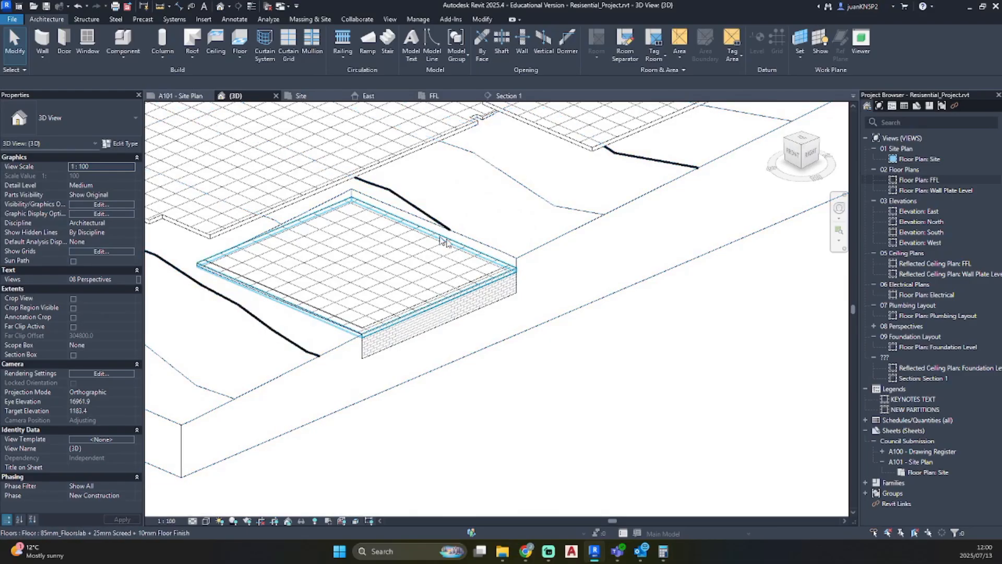
double_click(923, 179)
scroll(458, 292, down, 3)
middle_drag(457, 290, 590, 315)
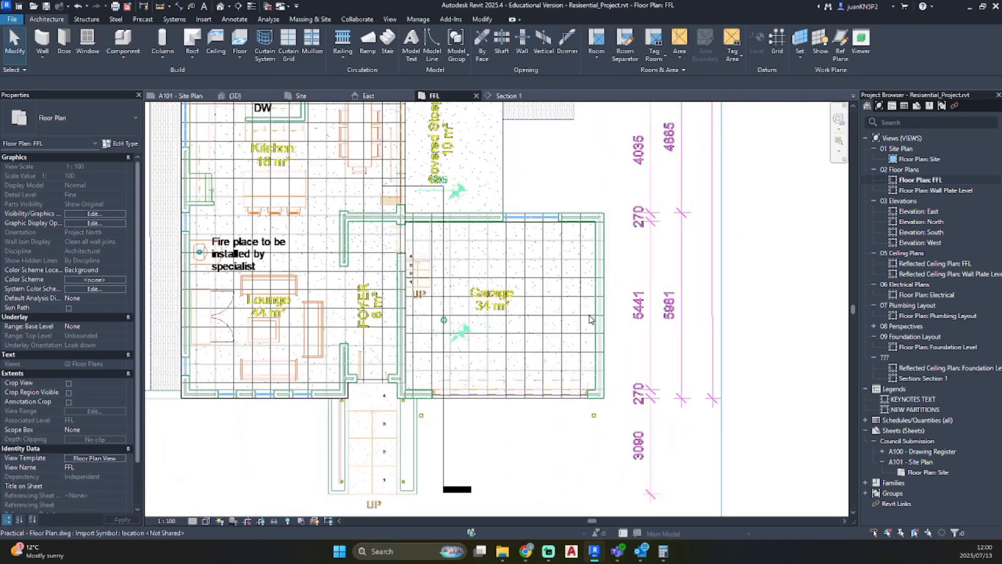
- Draw a foundation wall about 6280 mm long along the garage's rear face to the foyer wall, constrained from Foundation C to Garage FFL
key(a)
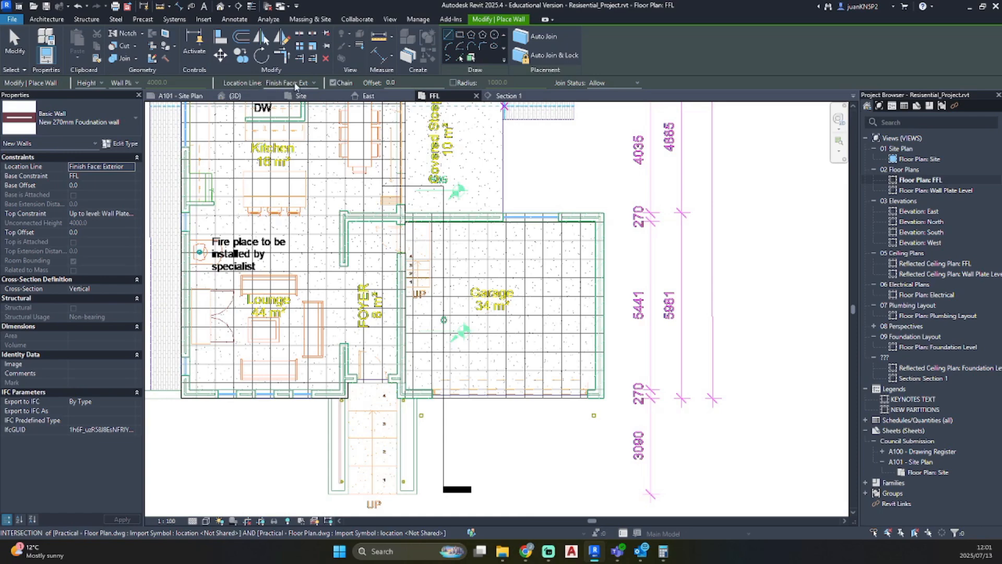
click(128, 176)
click(130, 176)
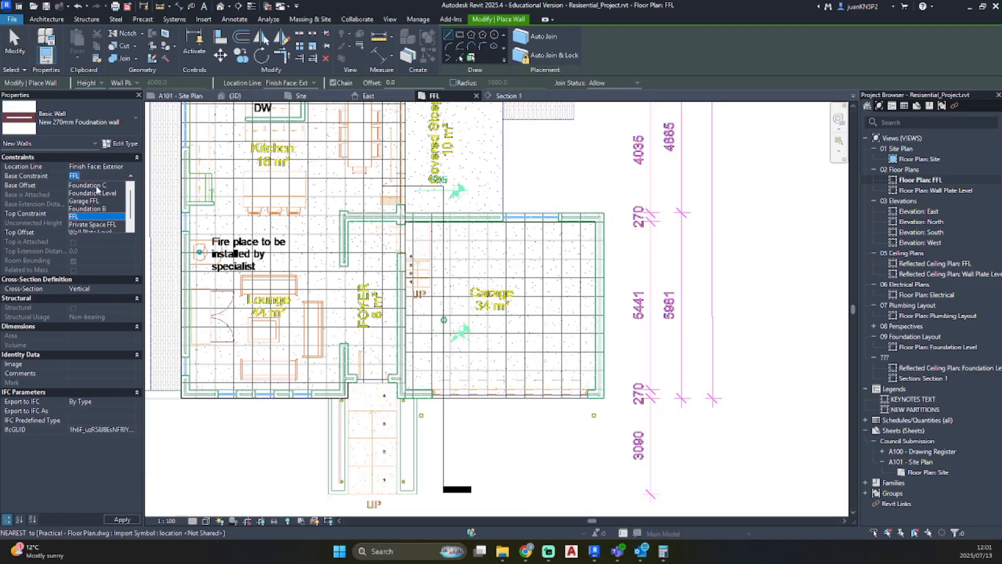
click(89, 185)
click(130, 214)
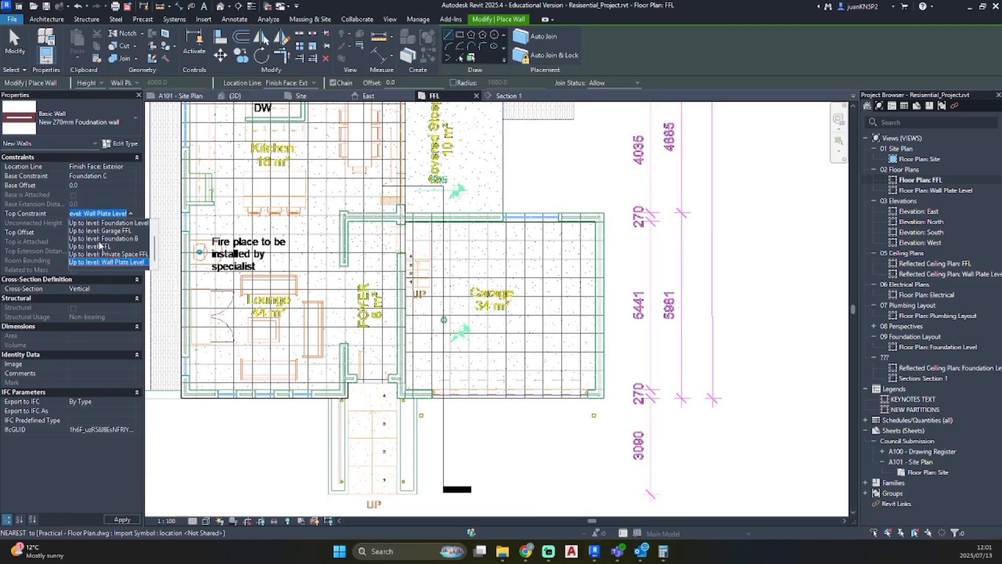
click(100, 231)
scroll(597, 221, up, 5)
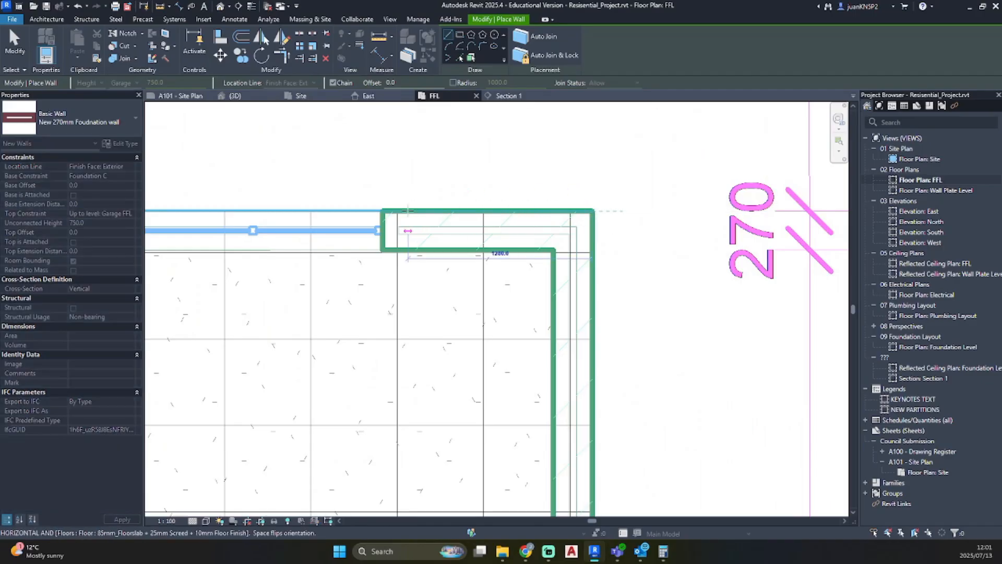
scroll(362, 224, down, 3)
mouse_move(361, 224)
middle_down()
mouse_move(445, 205)
mouse_move(776, 205)
middle_up()
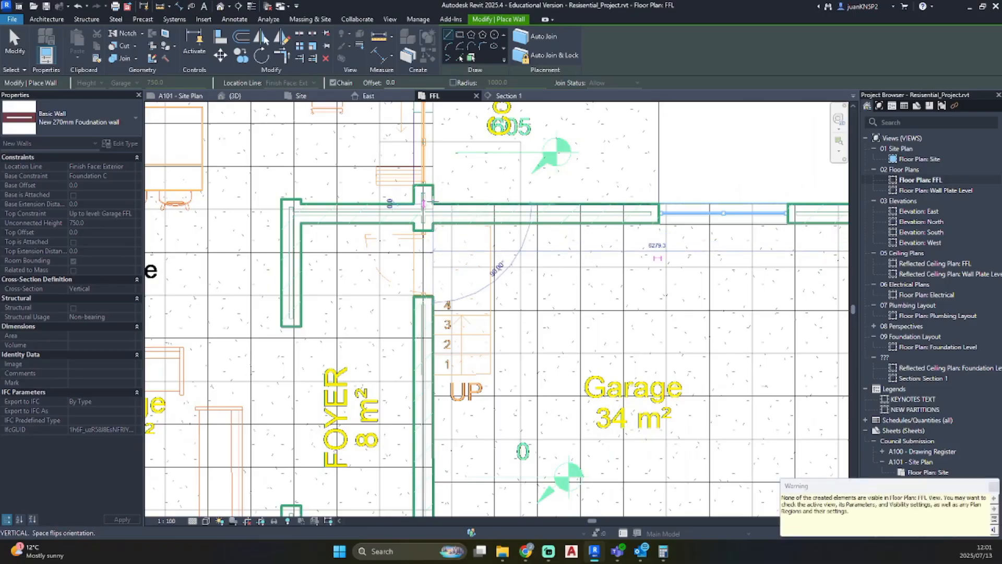
key(Escape)
key(Escape)
- Check the new rear garage foundation wall in the 3D view and reopen the FFL floor plan
scroll(694, 245, down, 2)
middle_drag(695, 245, 551, 235)
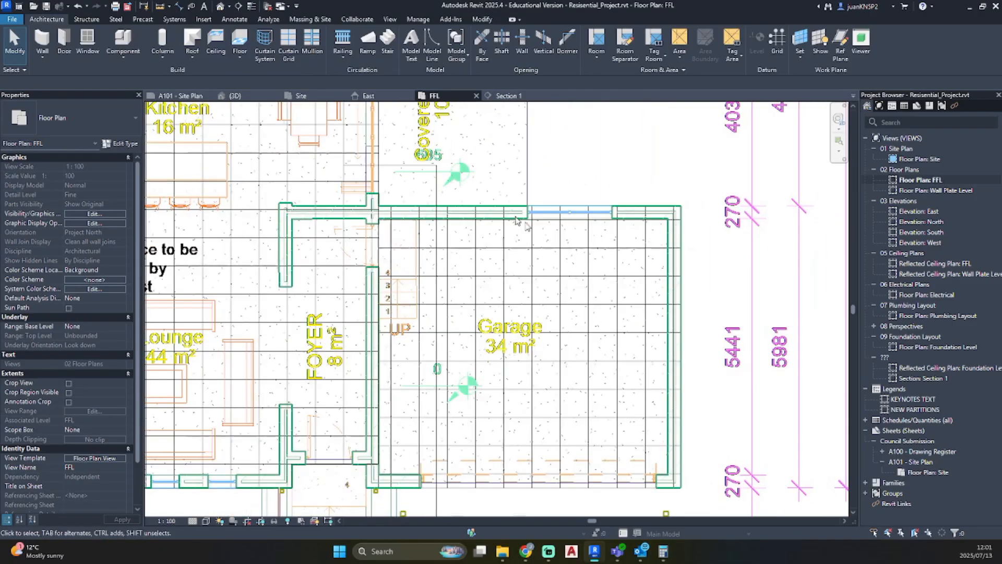
click(220, 7)
shift+middle_drag(538, 347, 509, 305)
scroll(509, 305, up, 2)
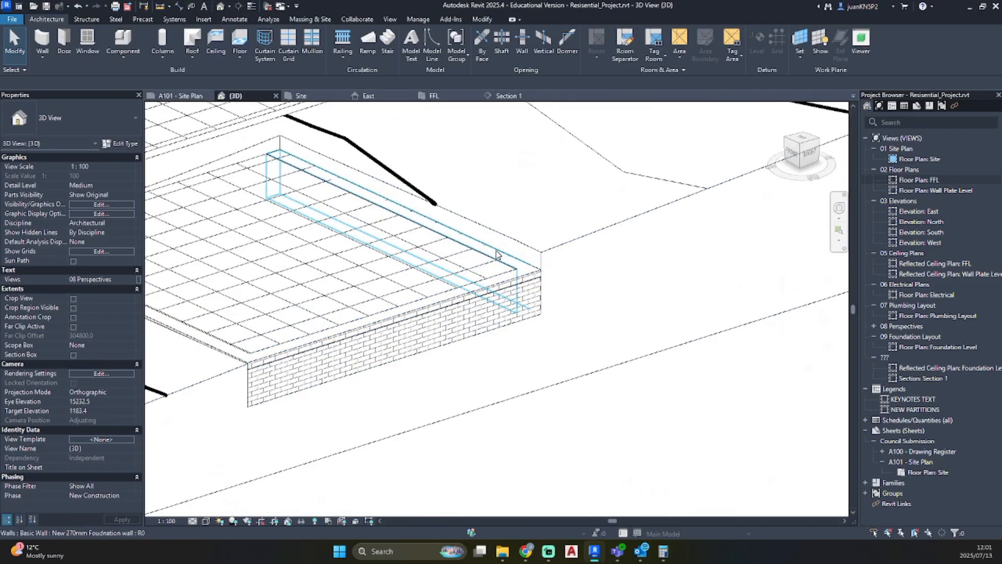
click(497, 252)
shift+middle_drag(550, 407, 692, 427)
click(705, 396)
scroll(704, 397, down, 2)
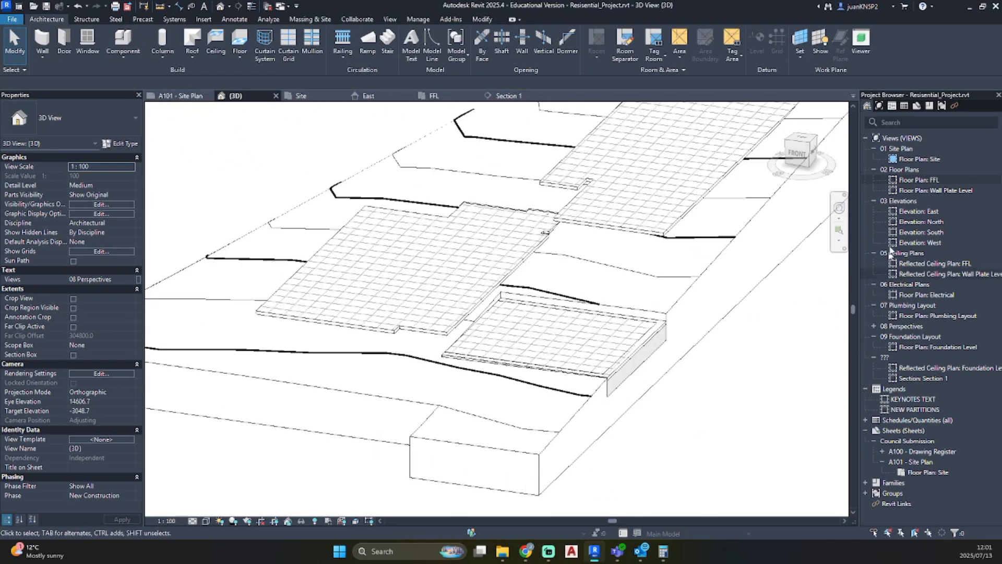
double_click(920, 180)
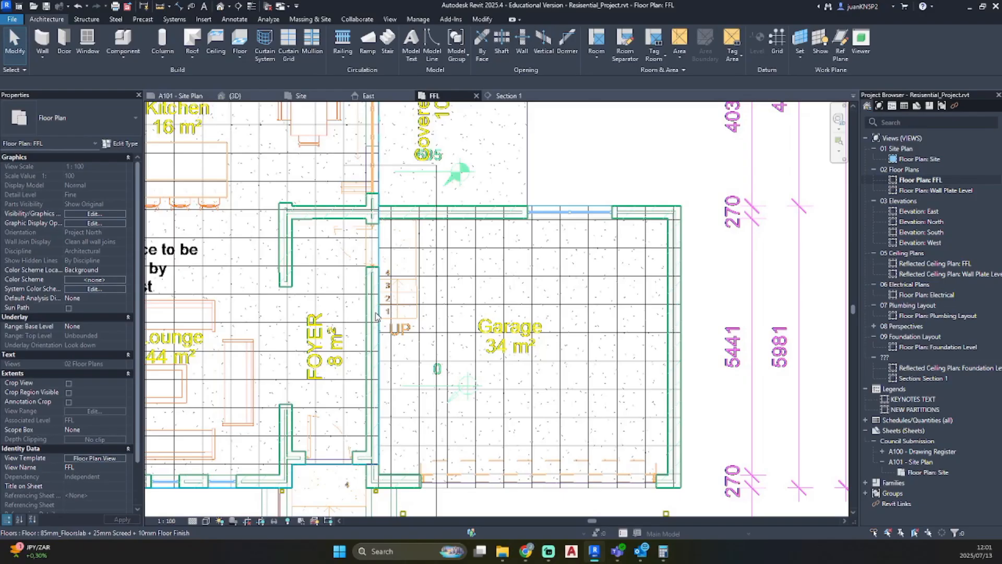
- Draw a foundation wall about 5720 mm long along the garage side of the wall between the foyer and the garage
middle_drag(376, 317, 432, 273)
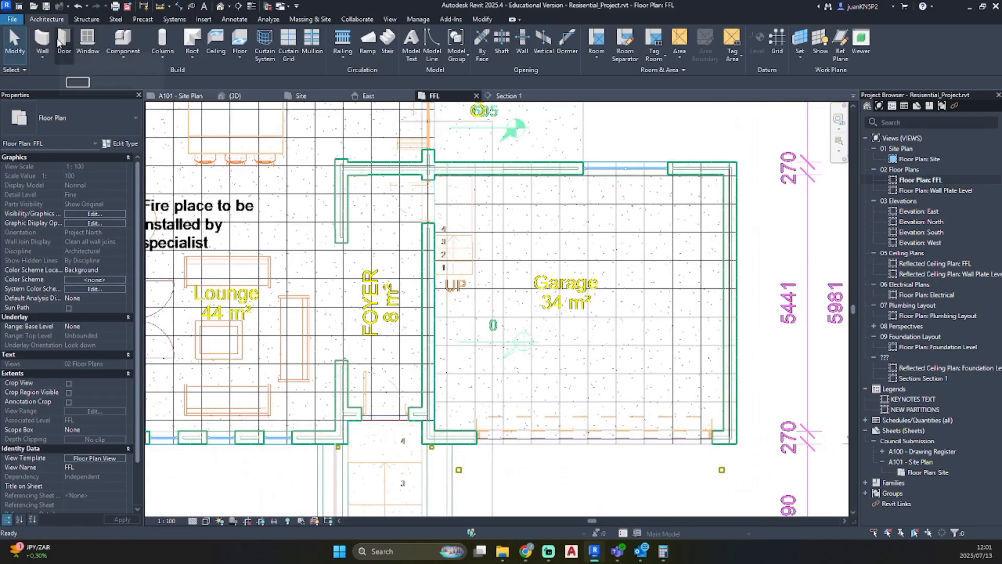
click(47, 41)
scroll(440, 154, up, 3)
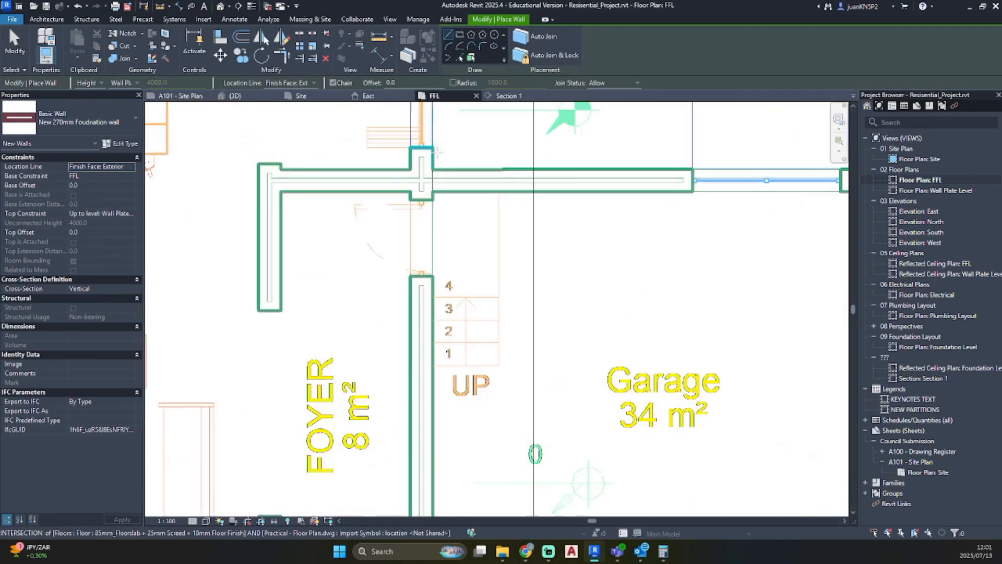
scroll(434, 163, up, 2)
click(431, 168)
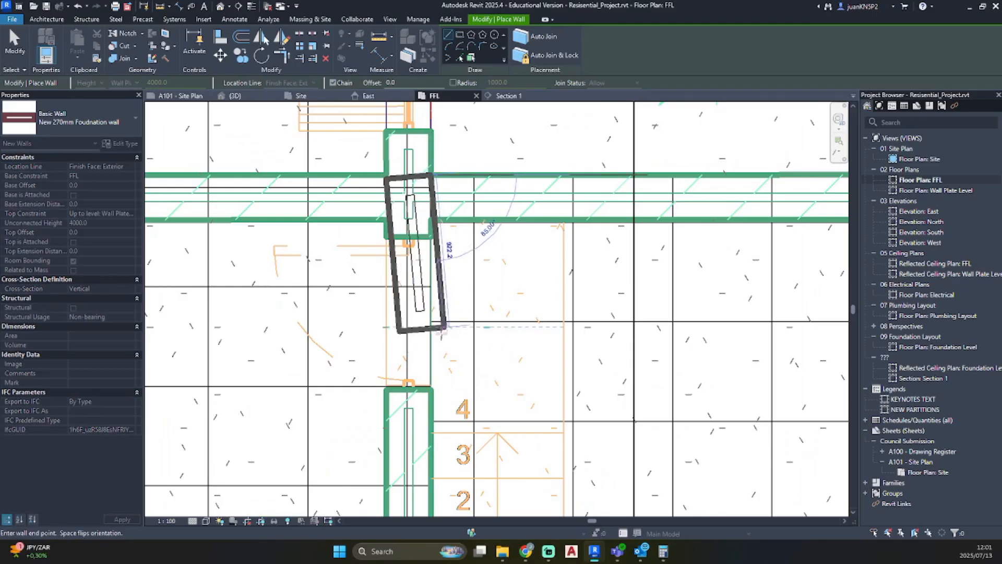
scroll(438, 392, down, 3)
middle_drag(439, 392, 405, 43)
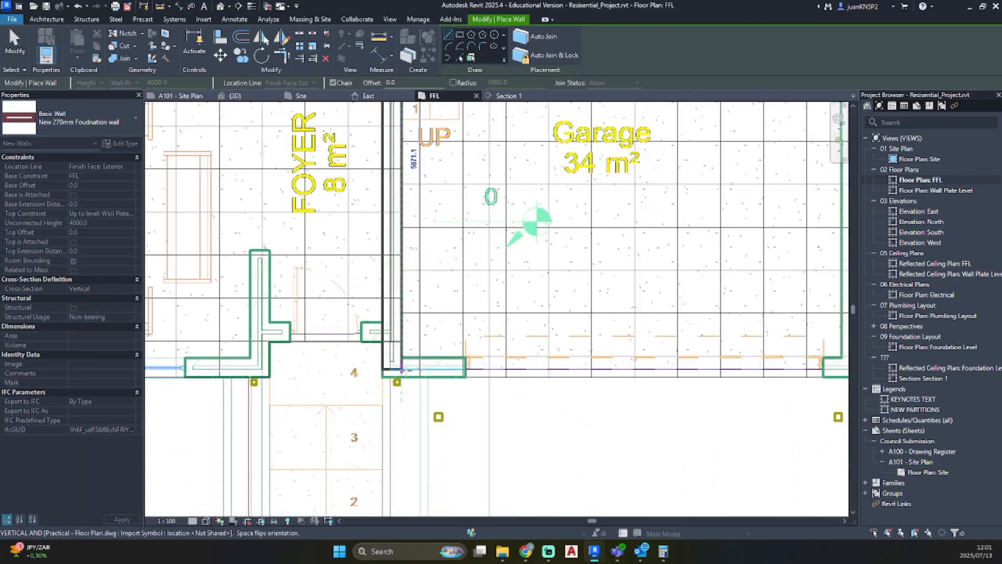
scroll(402, 370, up, 2)
click(401, 347)
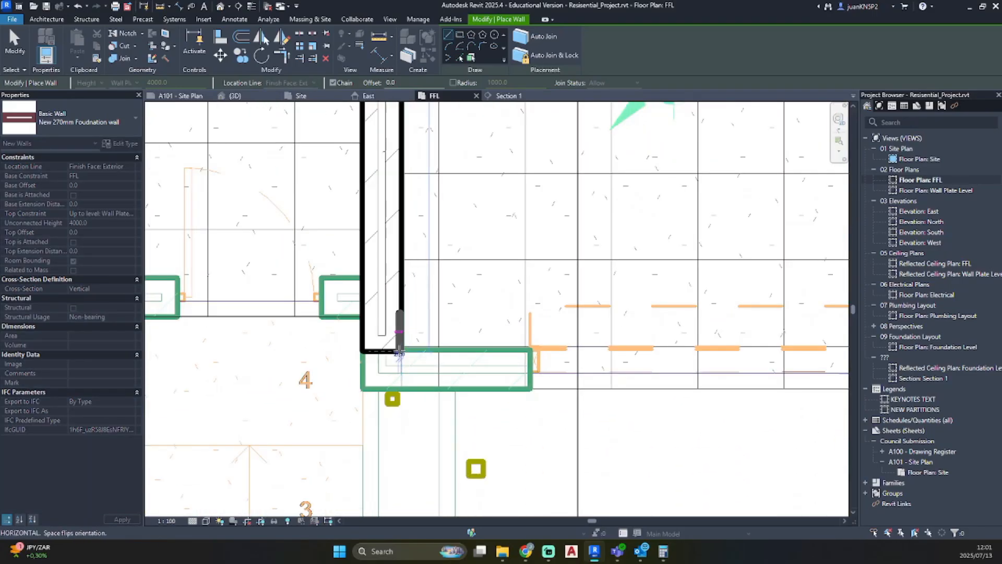
key(Escape)
key(Escape)
- In the 3D view, set the foyer-side garage wall's base constraint to Foundation C and its top constraint to FFL
click(221, 5)
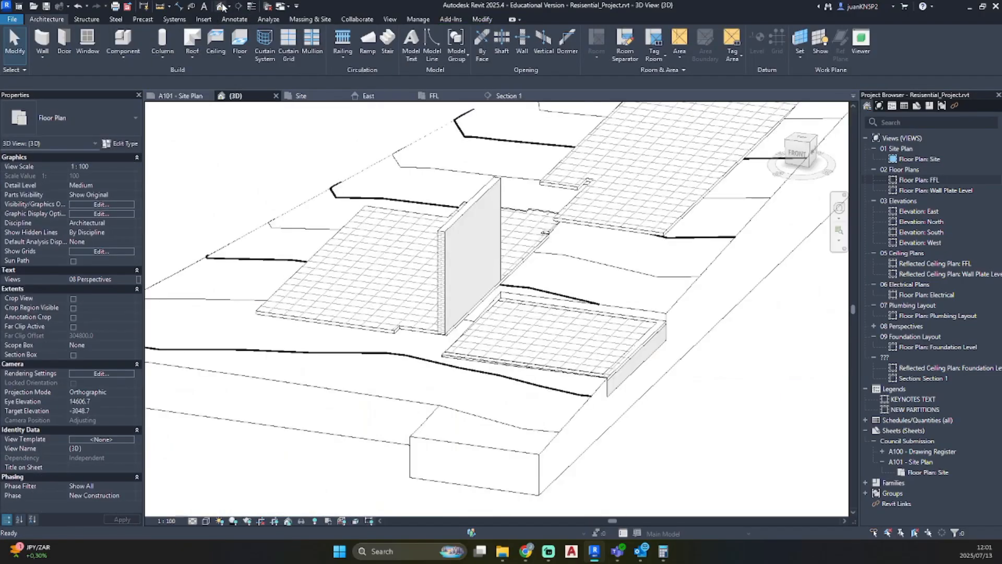
click(444, 259)
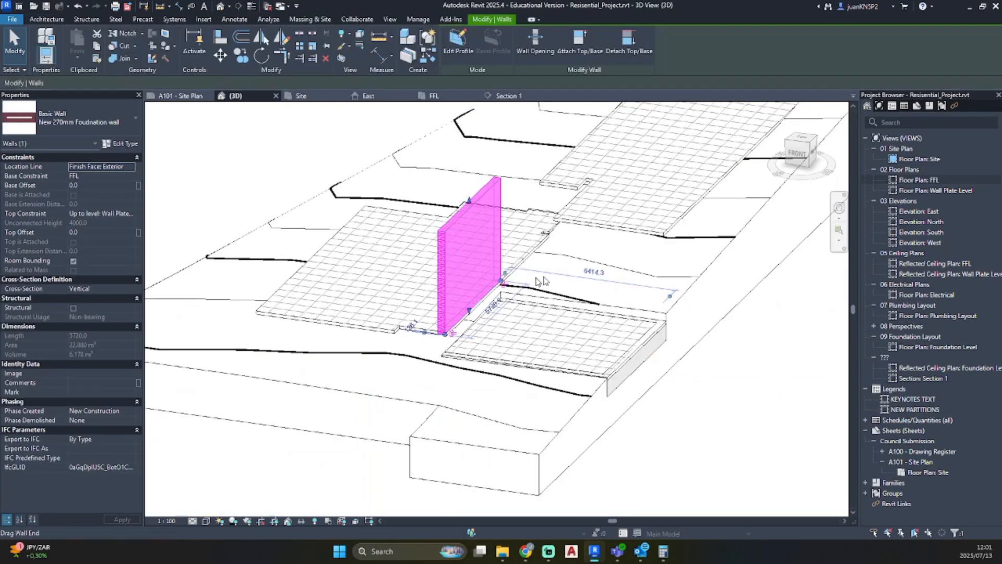
scroll(436, 262, up, 5)
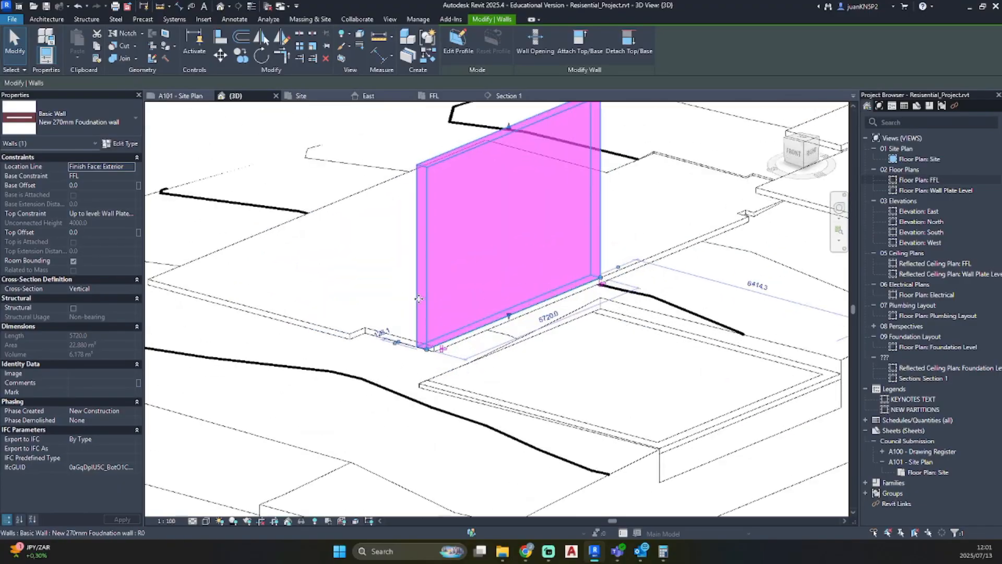
mouse_move(458, 283)
shift+middle_down()
mouse_move(558, 330)
mouse_move(448, 310)
shift+middle_up()
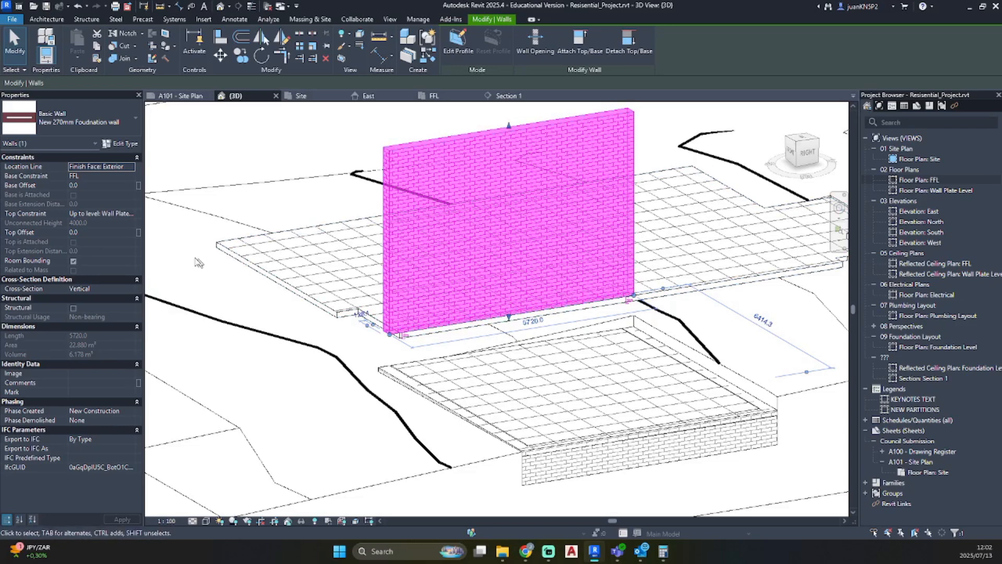
click(129, 176)
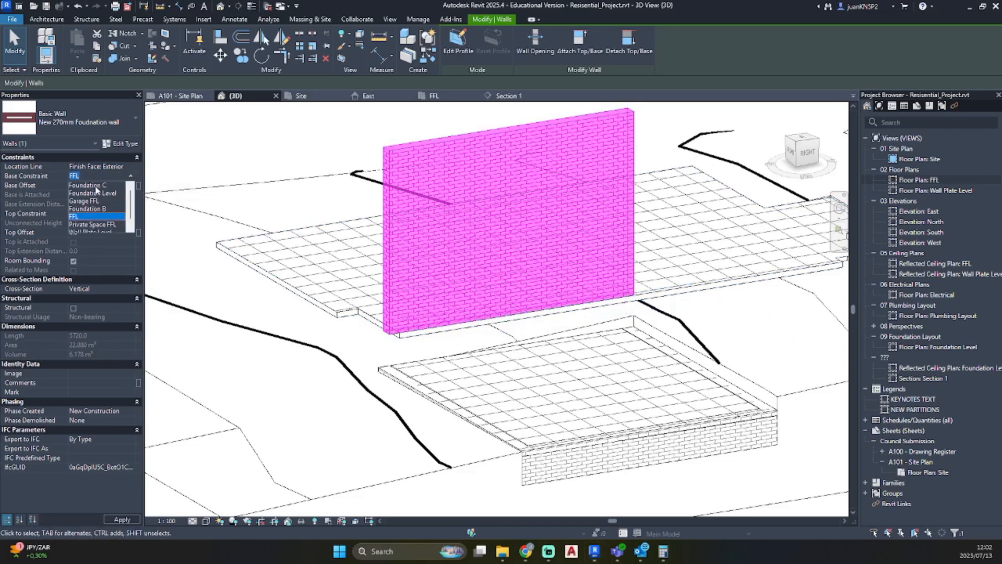
click(96, 185)
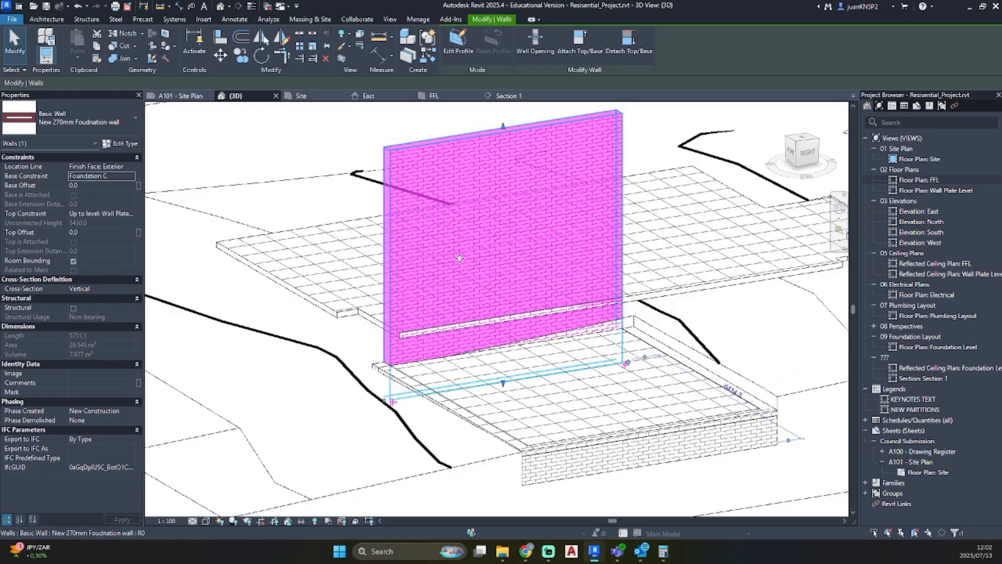
click(128, 211)
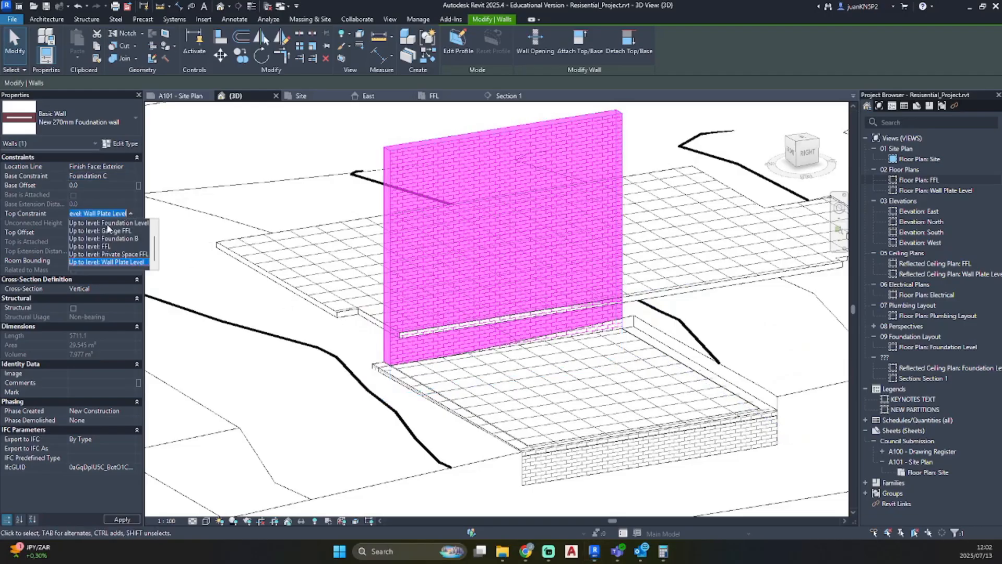
click(96, 246)
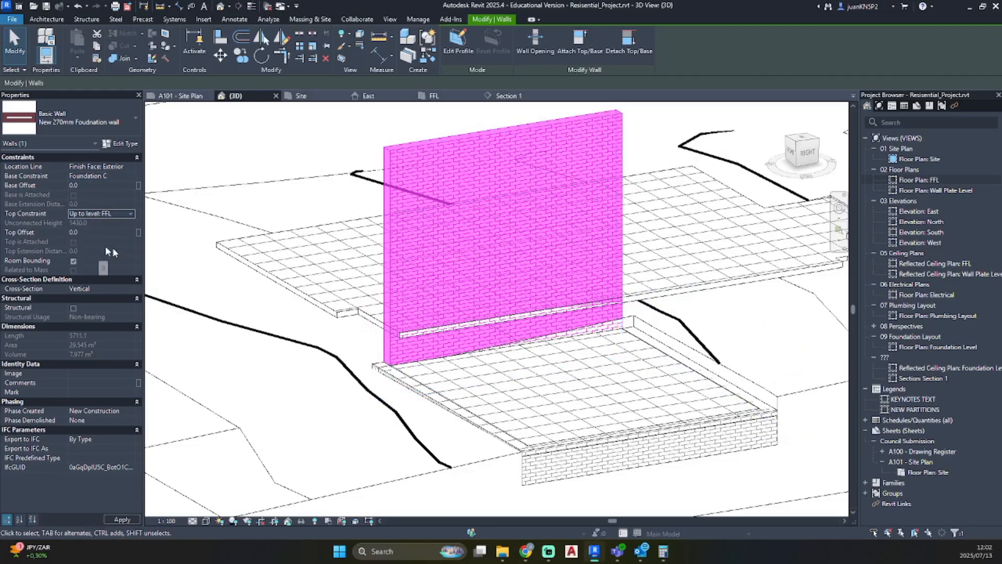
- Duplicate the selected foyer-side wall's type as "New 270mm Reataining Wall" and apply it to that wall
shift+middle_drag(393, 274, 448, 362)
scroll(447, 363, up, 4)
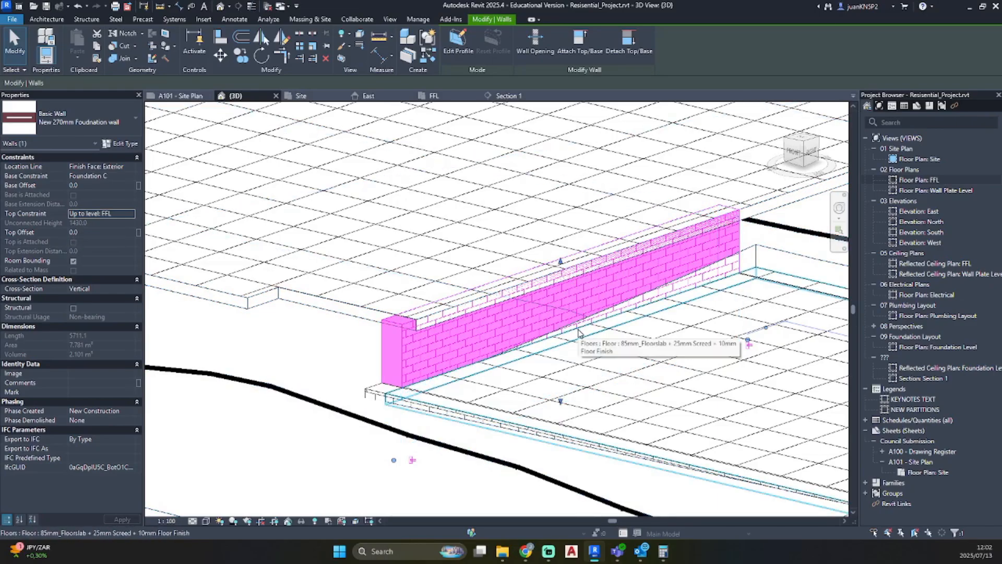
scroll(579, 330, down, 1)
shift+middle_drag(578, 332, 397, 248)
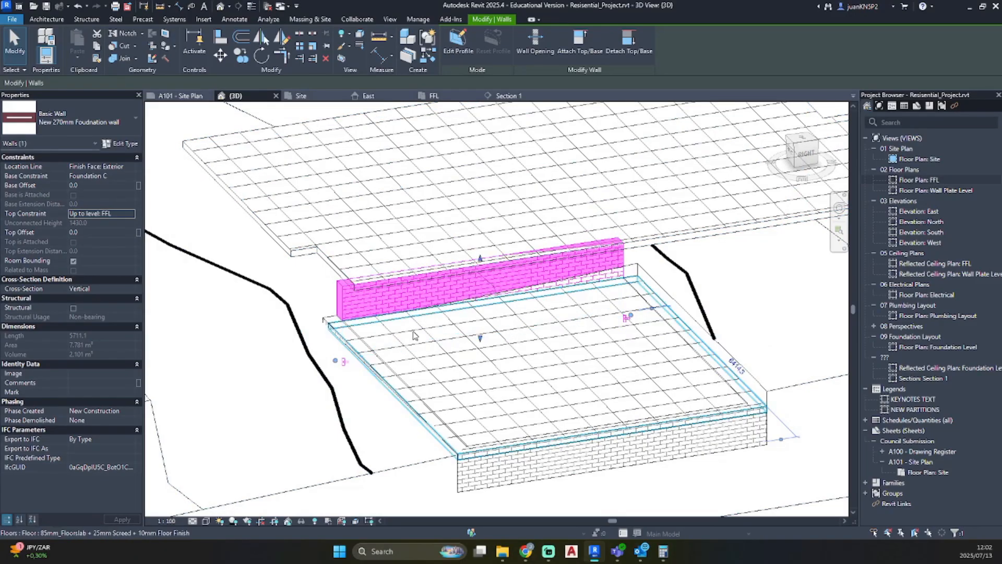
shift+middle_drag(473, 415, 586, 226)
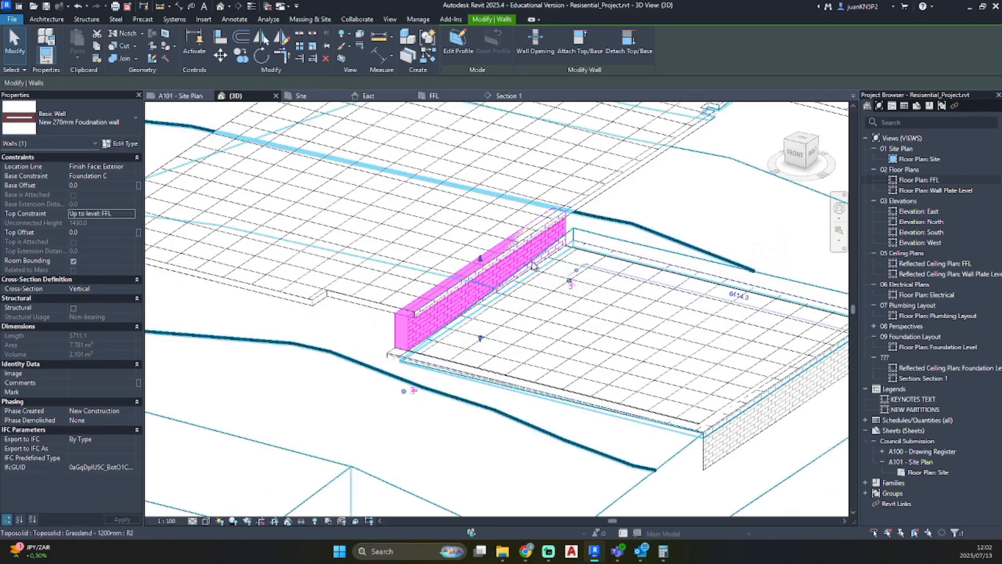
click(111, 145)
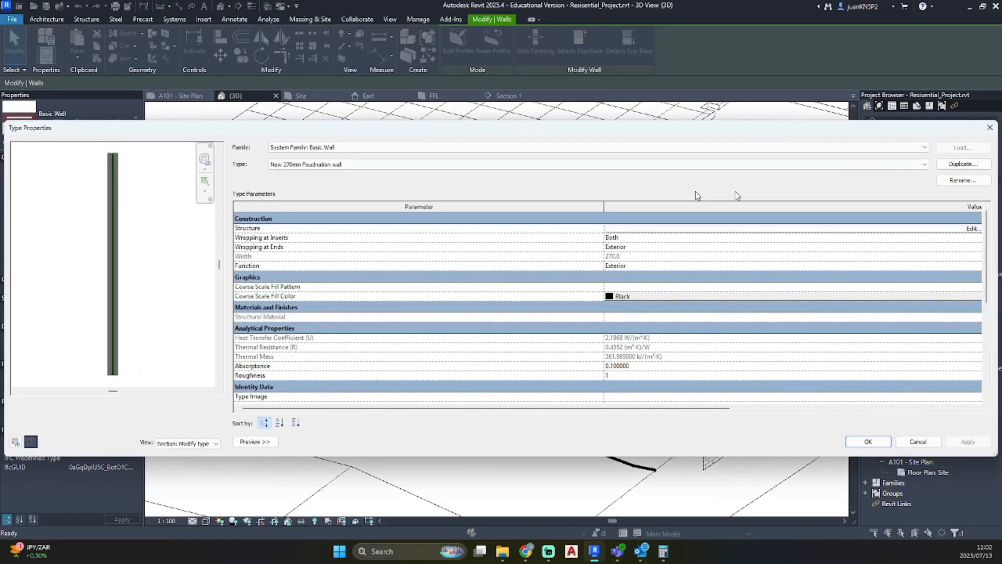
click(963, 165)
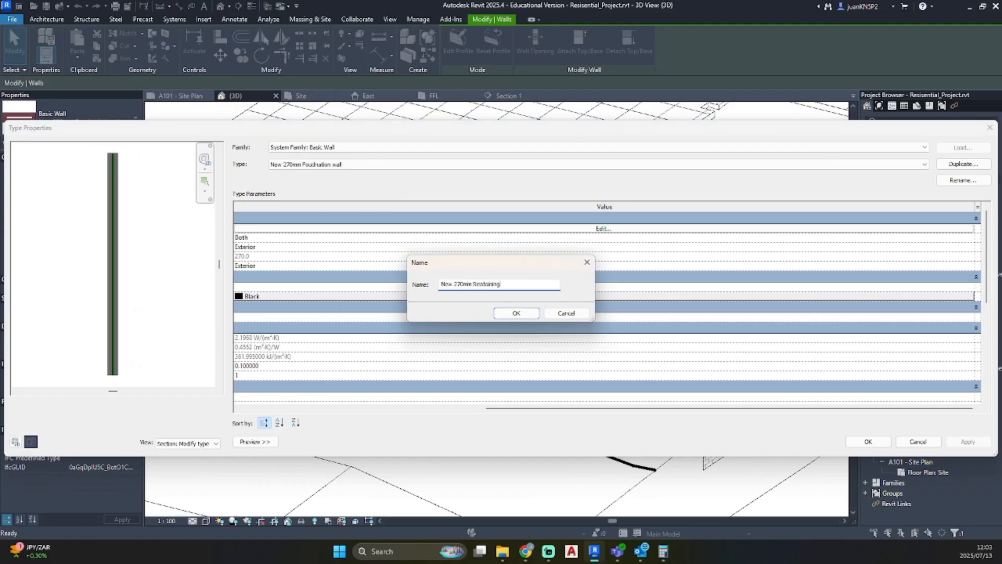
text(all)
key(Return)
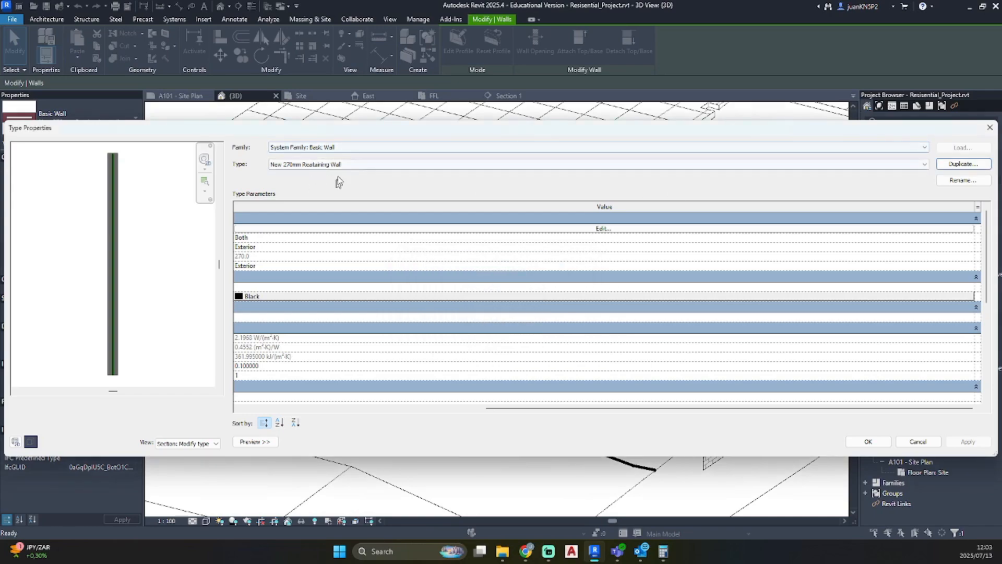
click(873, 441)
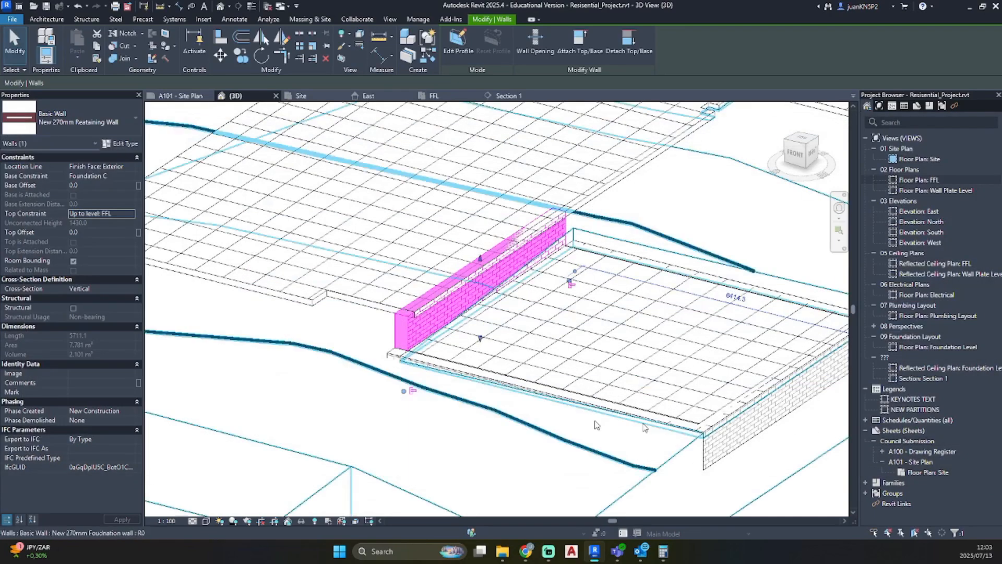
- Inspect the retaining wall and surrounding terrain in 3D, and return to the garage and kitchen area of the FFL floor plan
click(483, 445)
shift+middle_drag(475, 308, 522, 258)
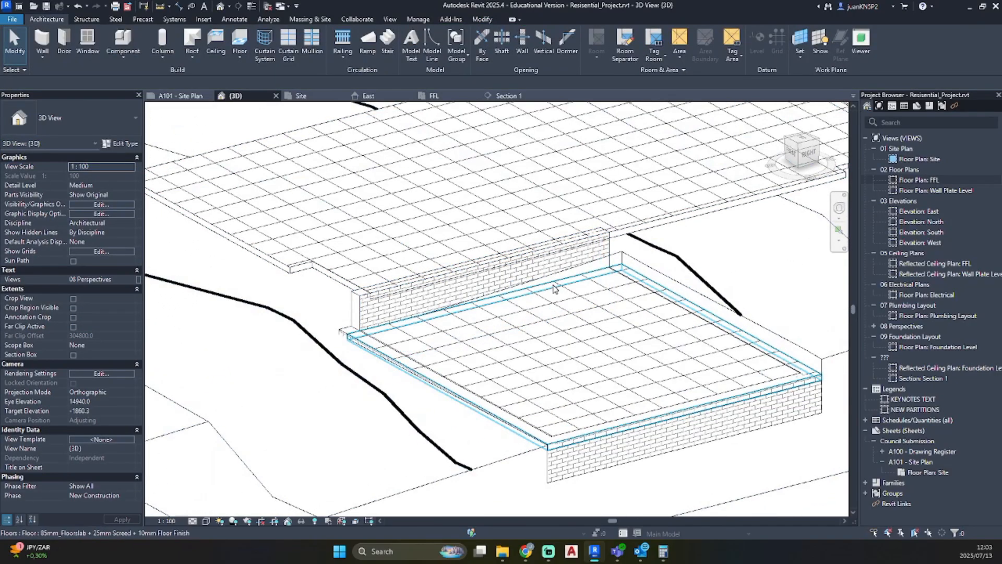
click(606, 340)
mouse_move(606, 340)
shift+middle_down()
mouse_move(604, 351)
mouse_move(612, 336)
shift+middle_up()
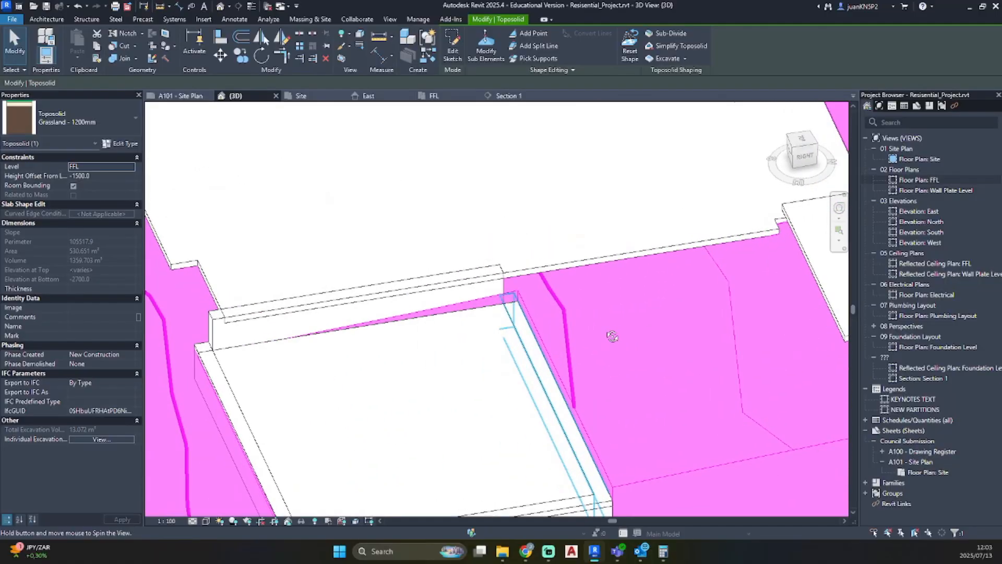
key(Escape)
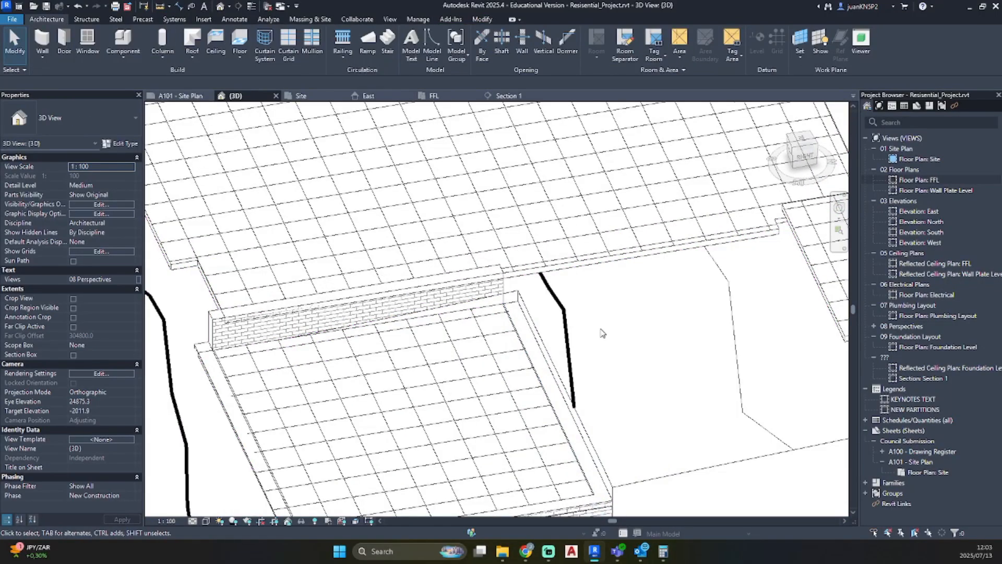
click(936, 181)
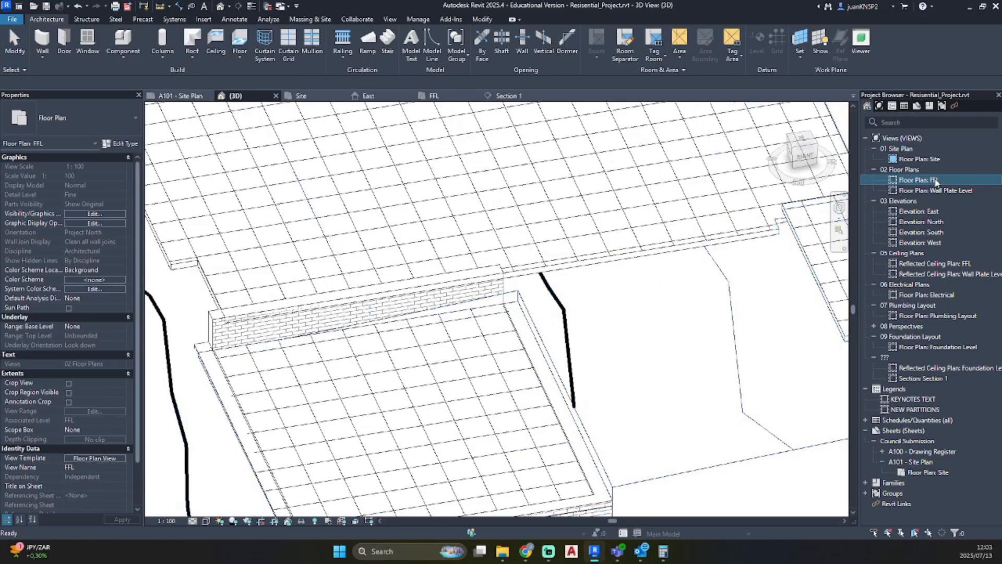
double_click(936, 180)
scroll(499, 265, up, 2)
middle_drag(486, 258, 490, 390)
scroll(478, 209, up, 1)
scroll(712, 189, down, 3)
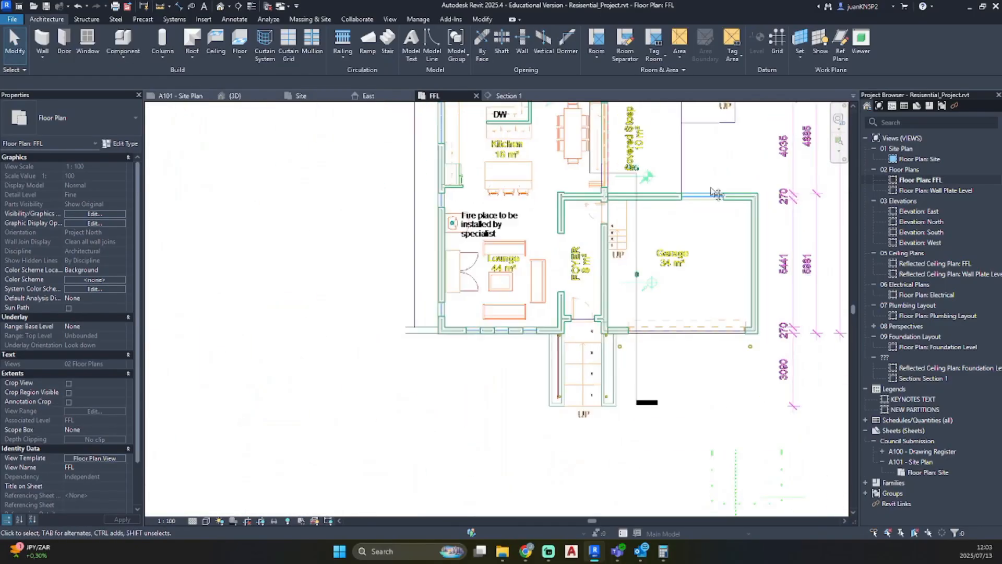
scroll(715, 193, up, 3)
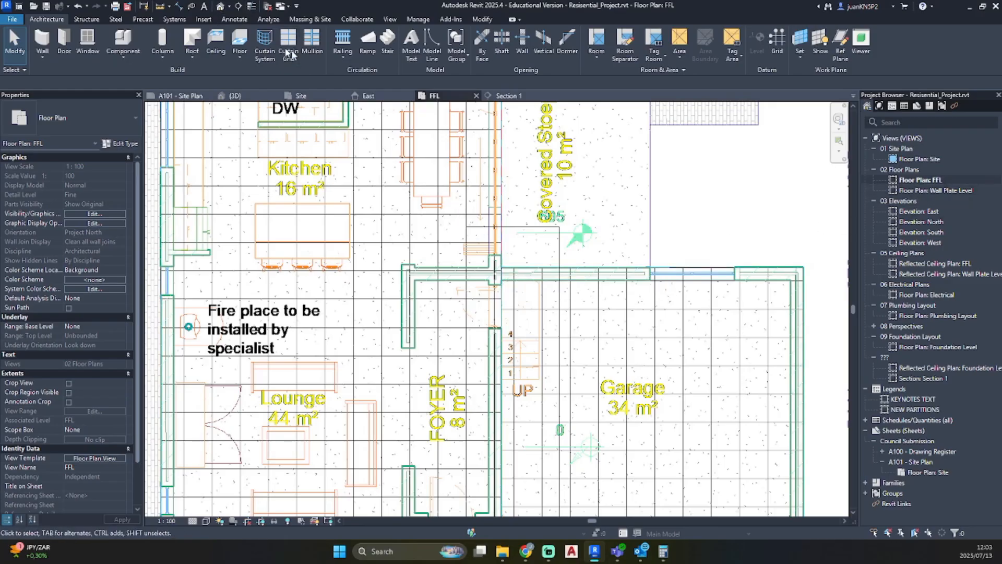
- Open the 3D view and hide the grassland toposolid around the garage
click(220, 6)
right_click(534, 328)
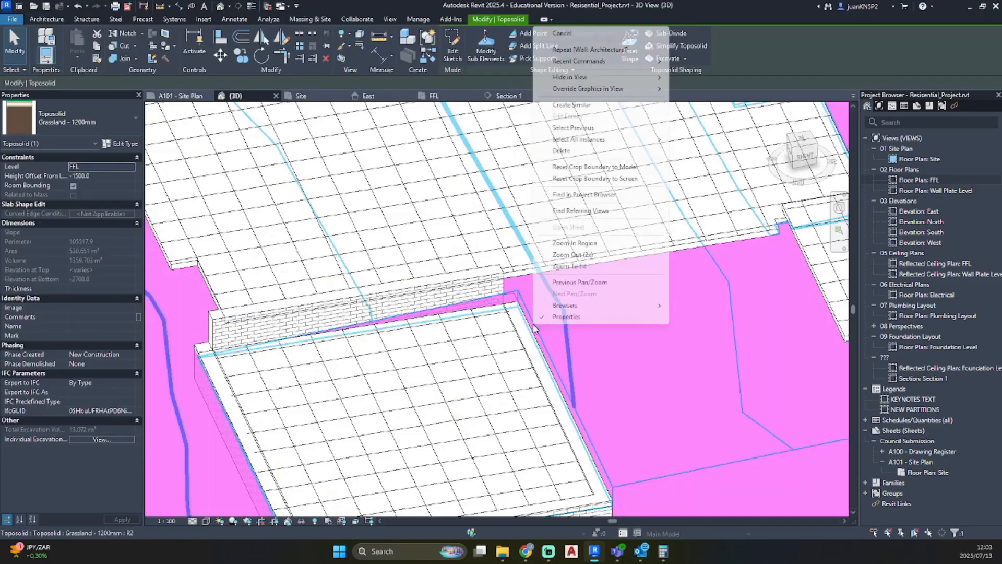
mouse_move(593, 77)
click(692, 82)
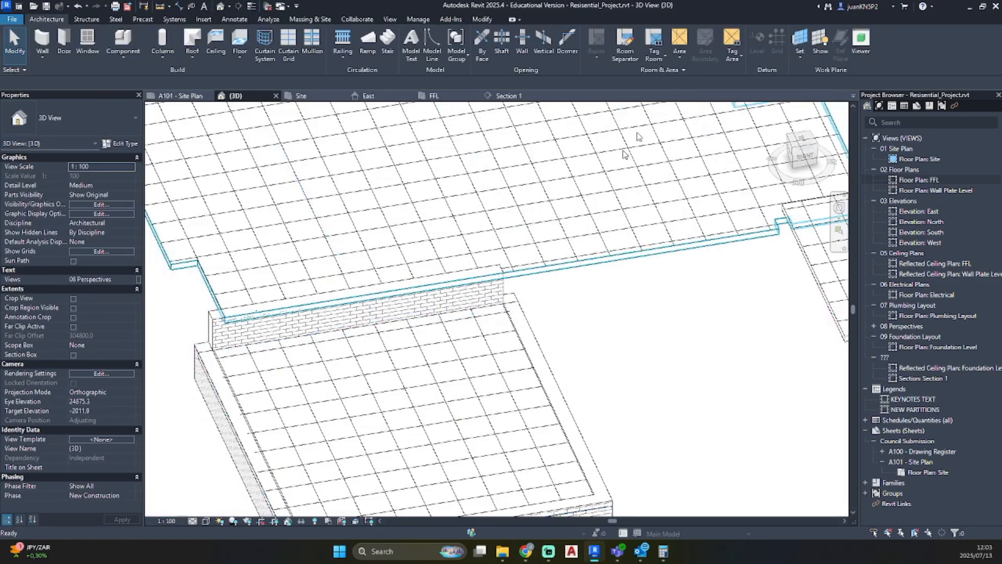
- Examine the garage retaining wall, foundation walls and floor slab edges in 3D from several sides
shift+middle_drag(597, 376, 568, 268)
scroll(510, 231, up, 5)
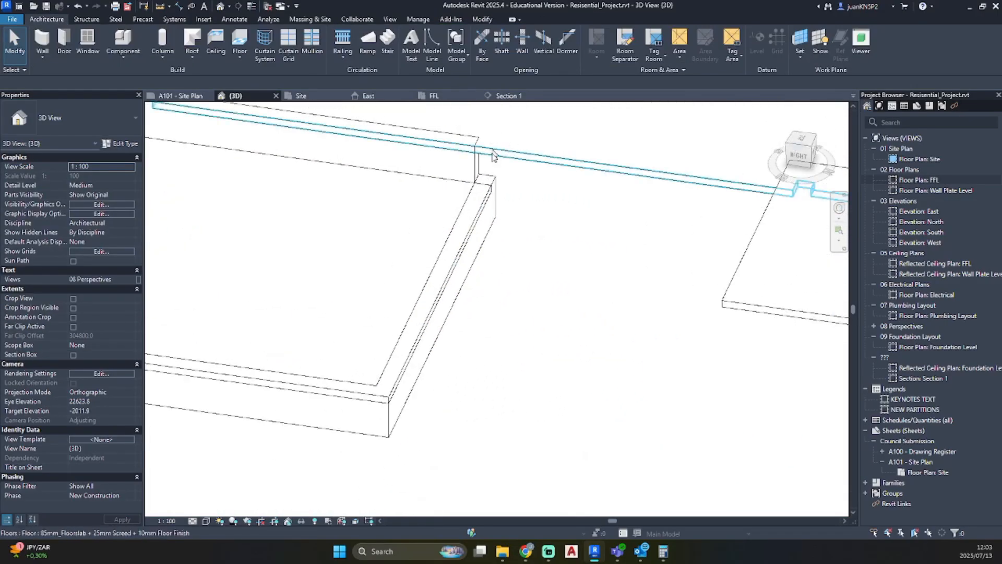
scroll(474, 204, down, 3)
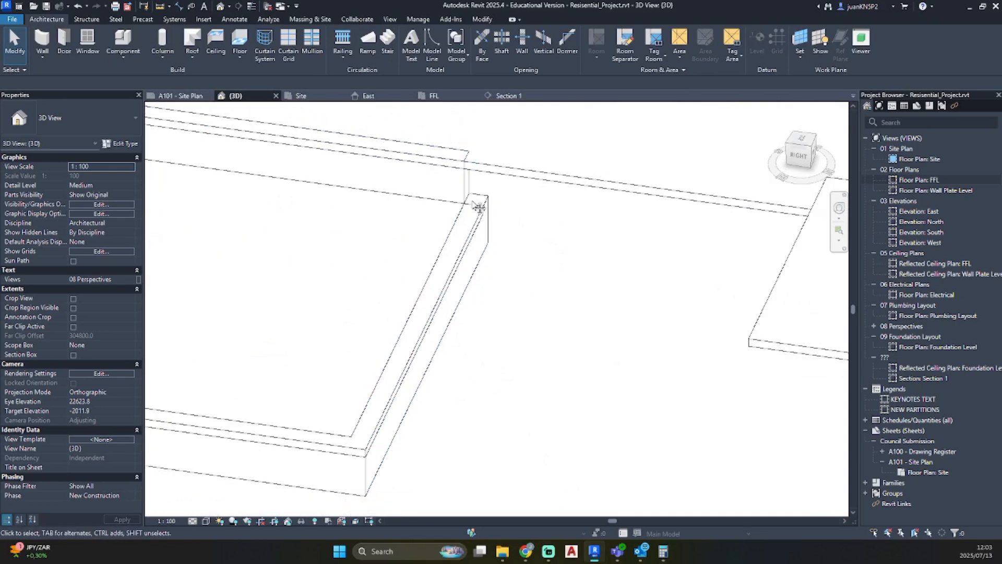
middle_drag(479, 206, 721, 203)
shift+middle_drag(255, 190, 368, 186)
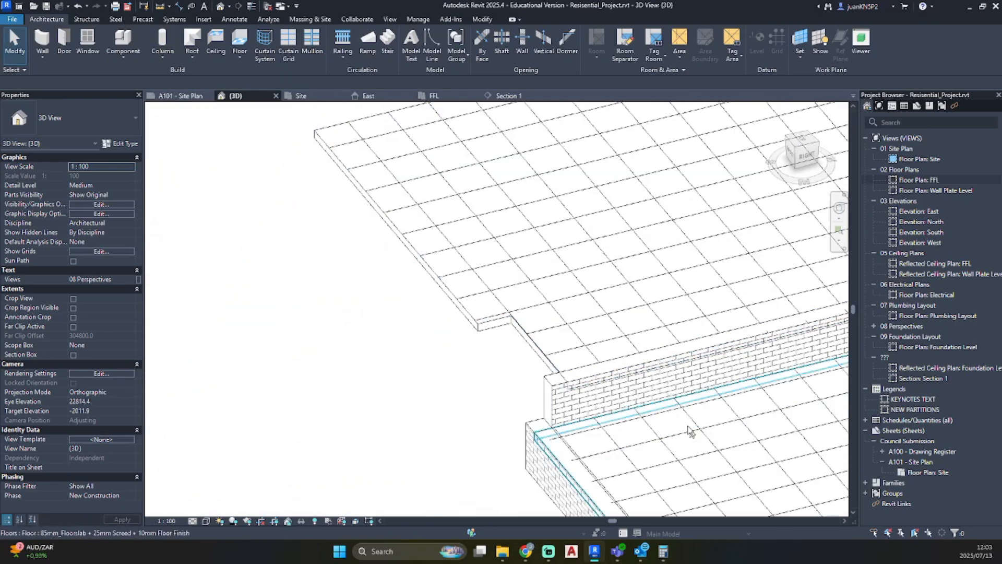
middle_drag(689, 432, 461, 244)
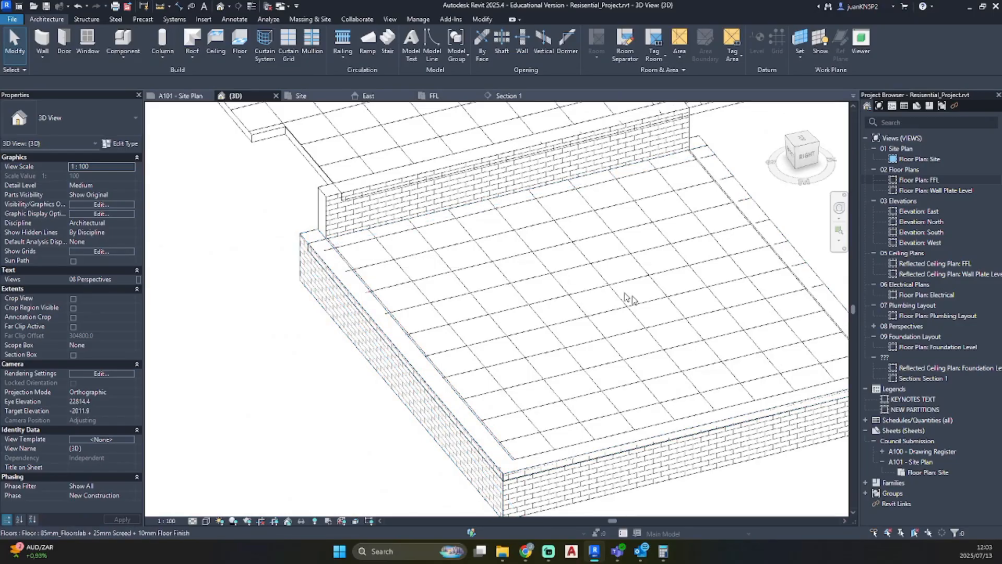
scroll(631, 298, down, 3)
shift+middle_drag(660, 313, 543, 350)
middle_drag(543, 350, 614, 438)
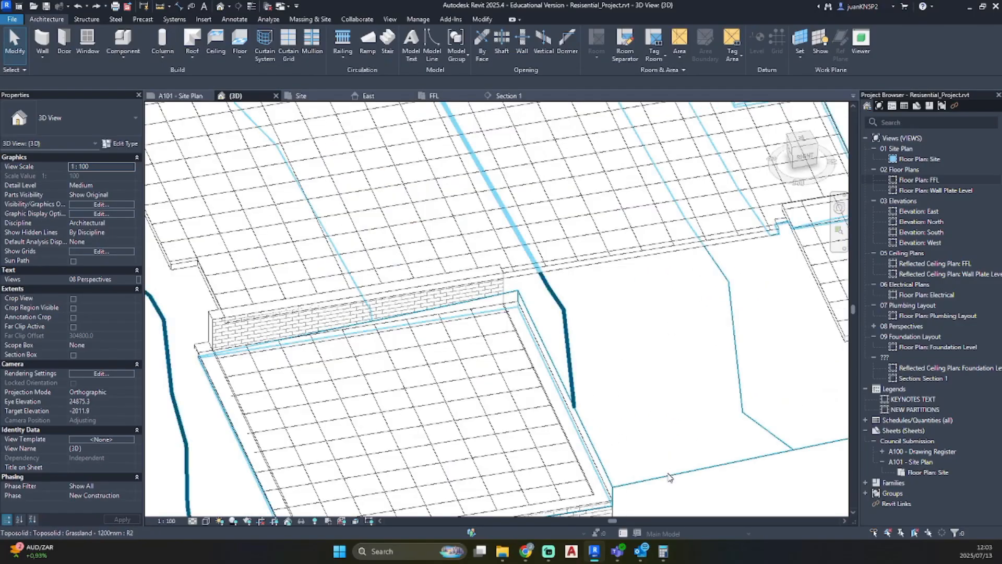
- Hide the whole grassland toposolid in the 3D view as an individual element
click(666, 471)
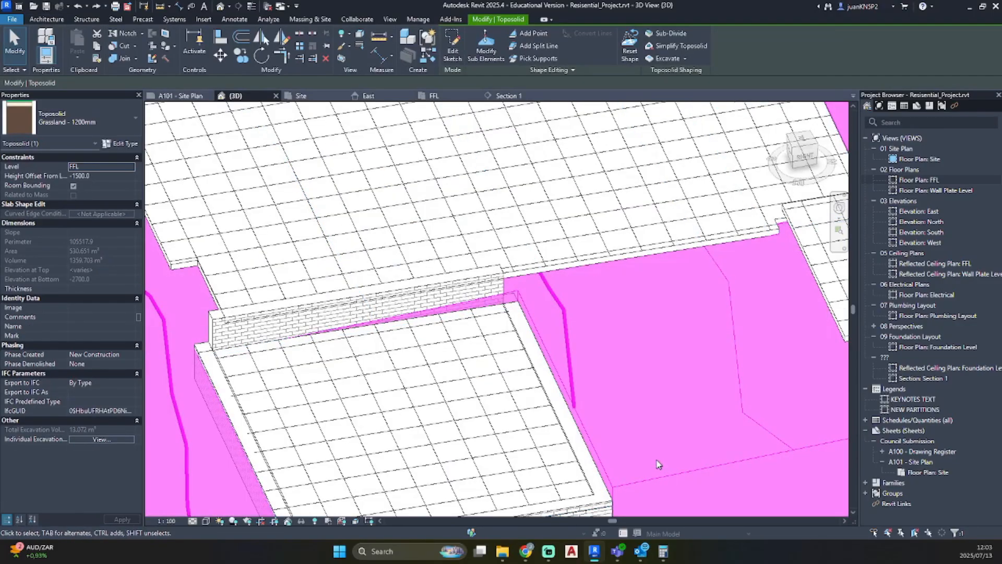
scroll(660, 465, down, 4)
mouse_move(656, 447)
middle_down()
mouse_move(651, 432)
mouse_move(448, 380)
middle_up()
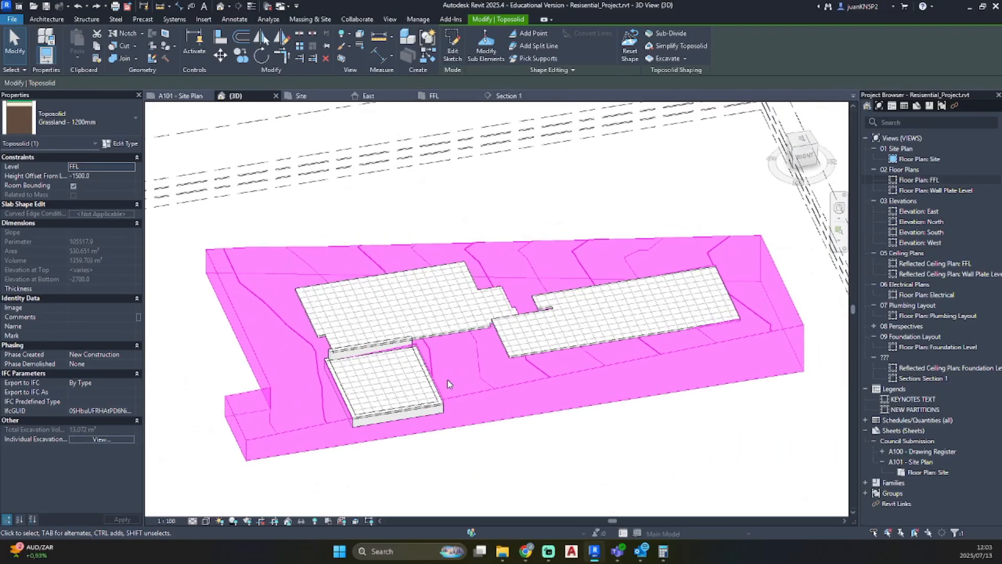
right_click(456, 380)
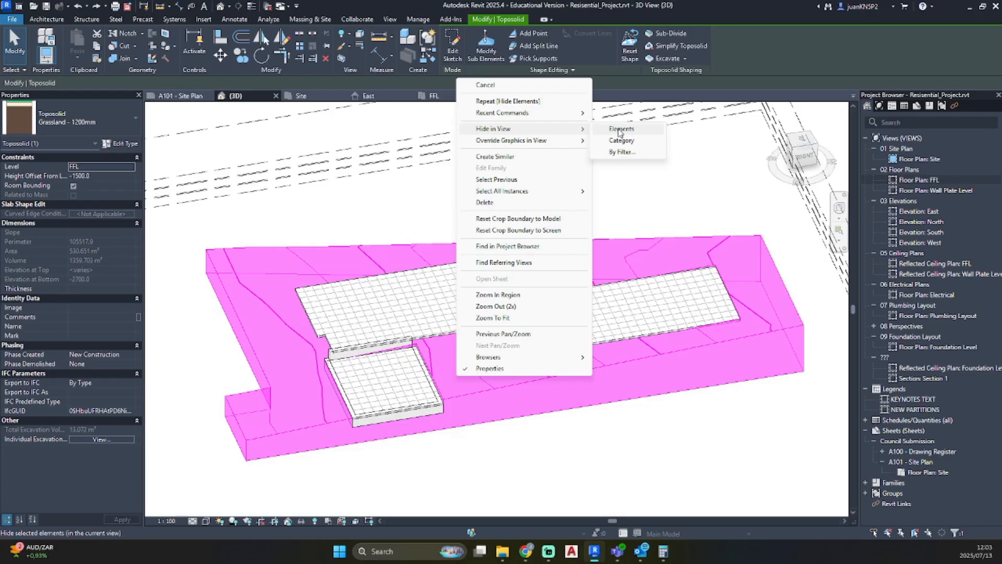
click(620, 132)
- In the top view, shorten the garage's side foundation wall to about 6140 mm, pulling its end back from the retaining wall
shift+middle_drag(590, 366, 384, 301)
scroll(384, 302, up, 6)
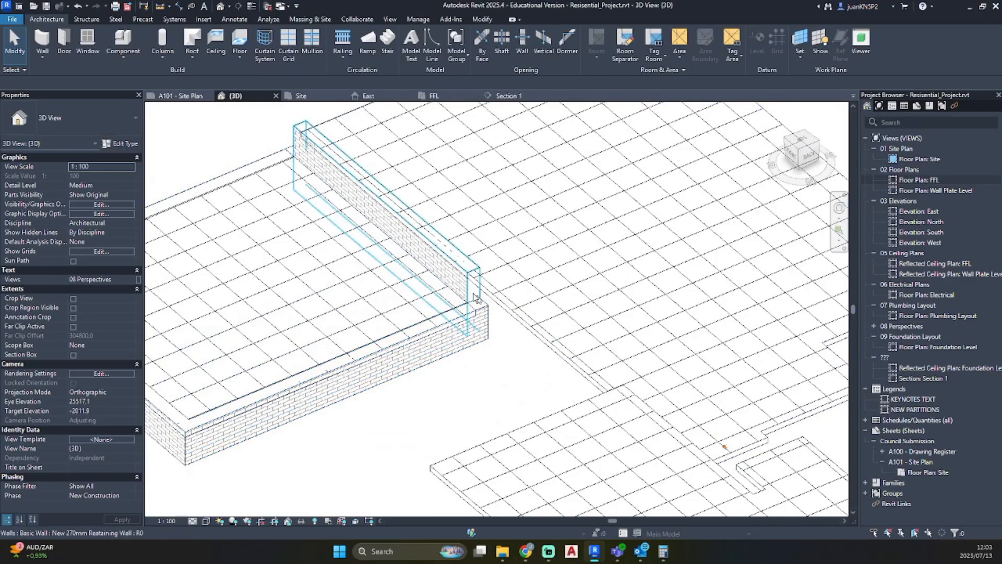
click(477, 312)
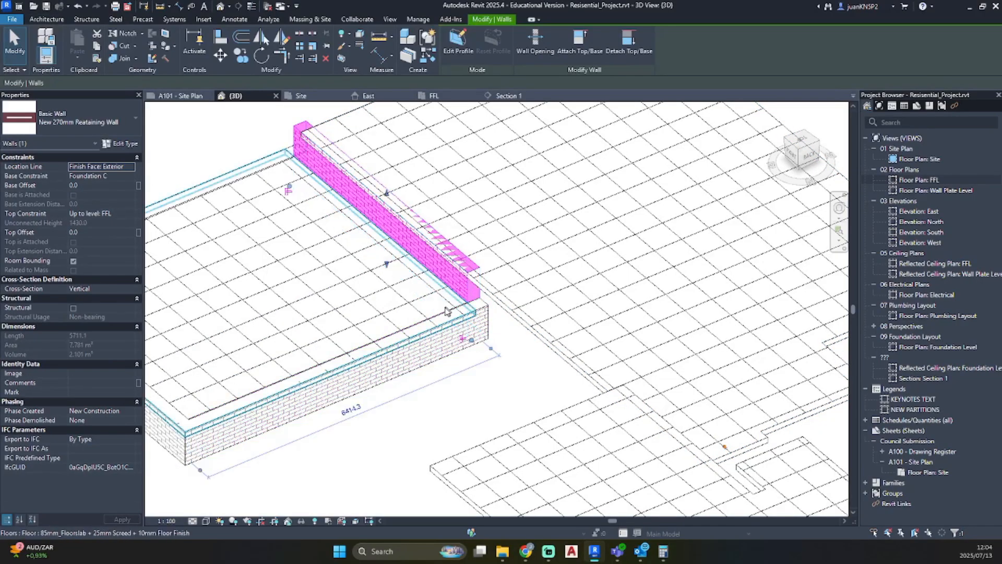
shift+middle_drag(458, 315, 416, 246)
scroll(416, 246, up, 1)
key(Escape)
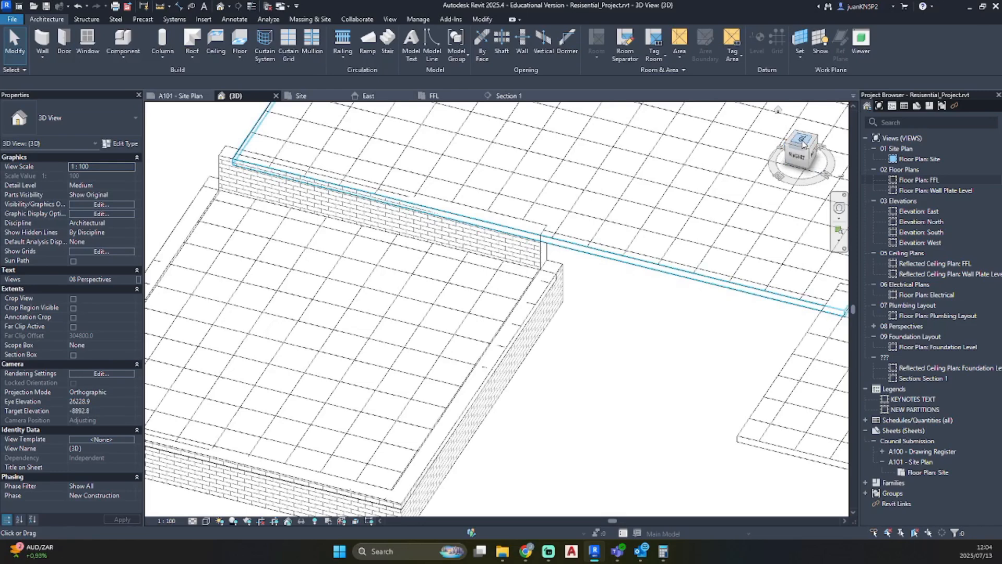
click(803, 143)
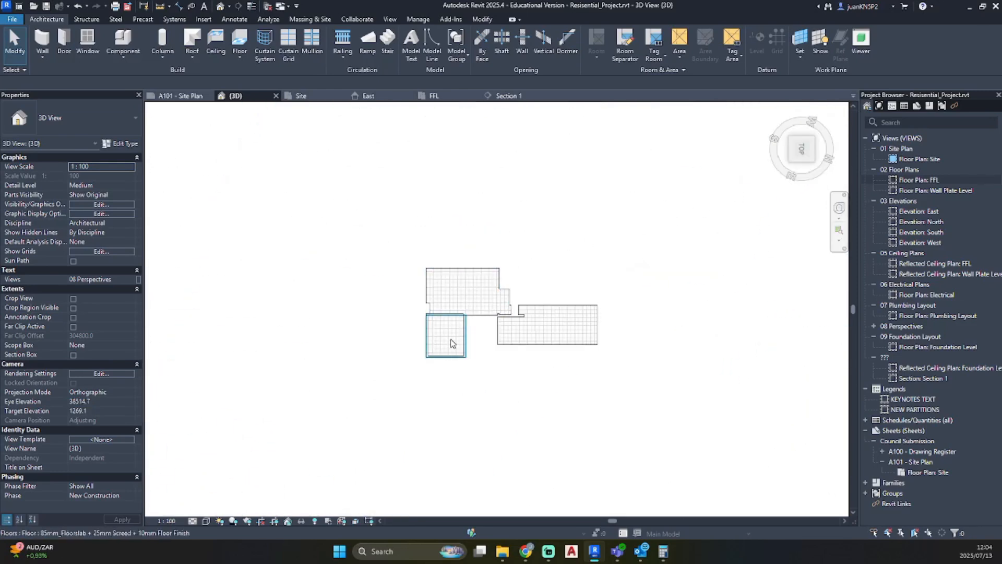
scroll(452, 343, up, 10)
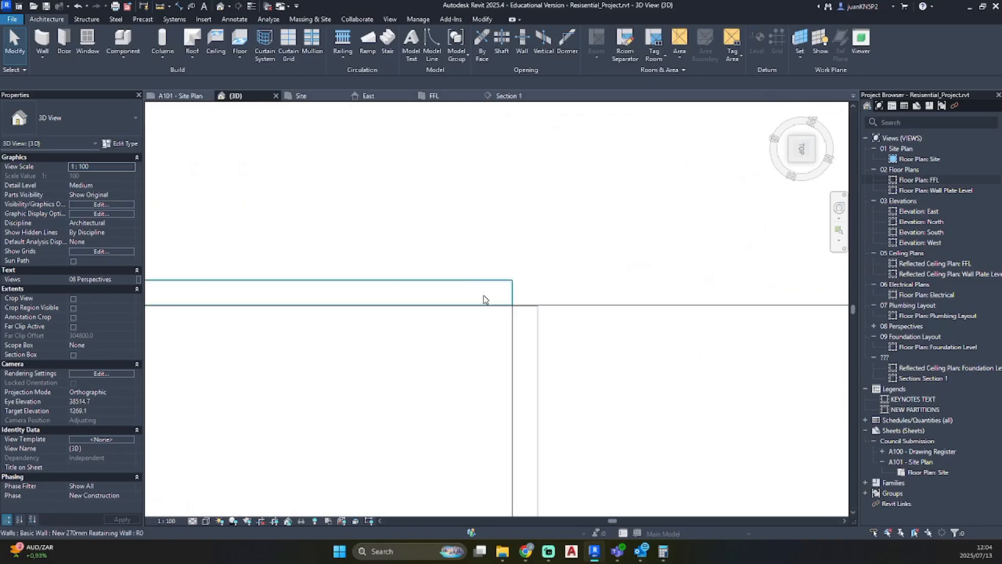
scroll(522, 292, down, 3)
click(501, 289)
scroll(522, 302, up, 5)
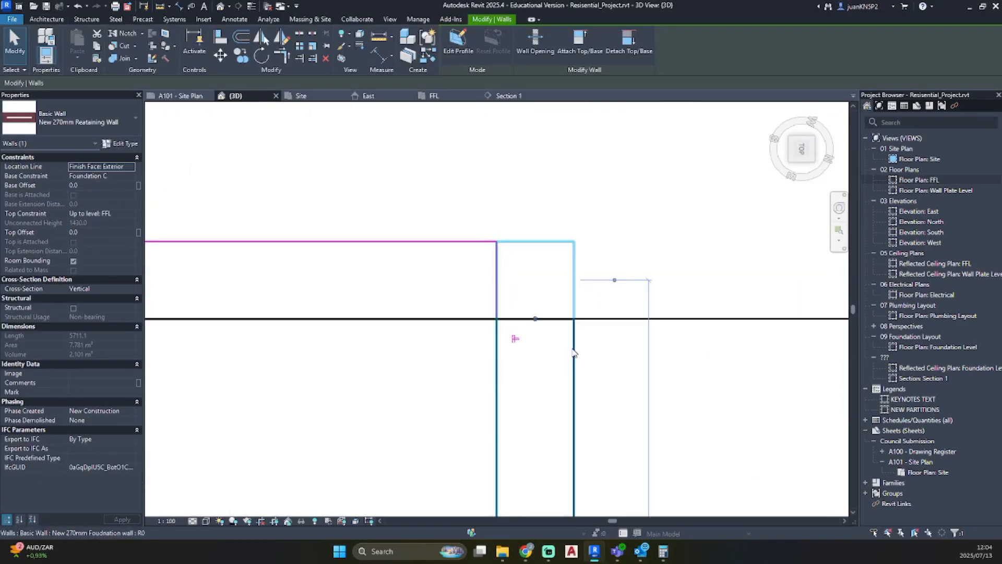
click(574, 353)
drag(575, 283, 574, 359)
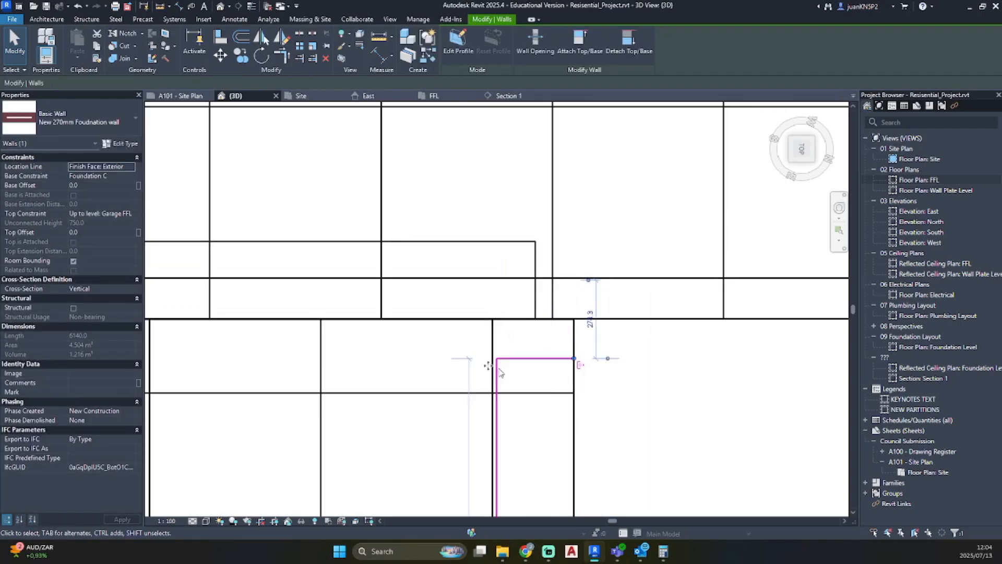
- Extend the retaining wall's end to the outer corner of the garage floor, in line with the foundation wall's outer face
click(537, 309)
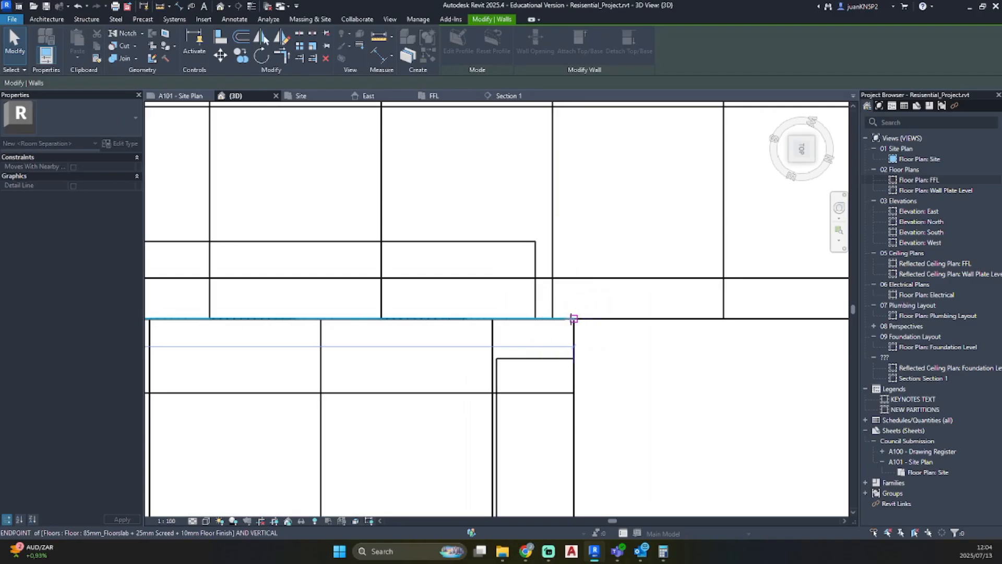
drag(573, 318, 584, 293)
scroll(570, 348, up, 2)
scroll(574, 287, up, 2)
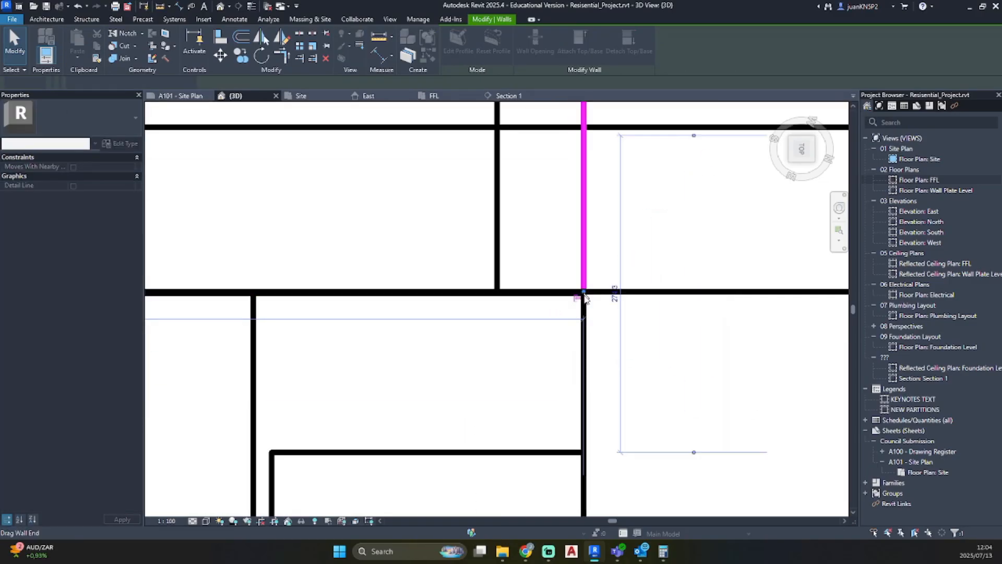
key(Escape)
- Extend the shortened foundation wall's end to the retaining wall's garage-side face, making it about 6278 mm long
scroll(581, 389, down, 4)
middle_drag(582, 397, 562, 312)
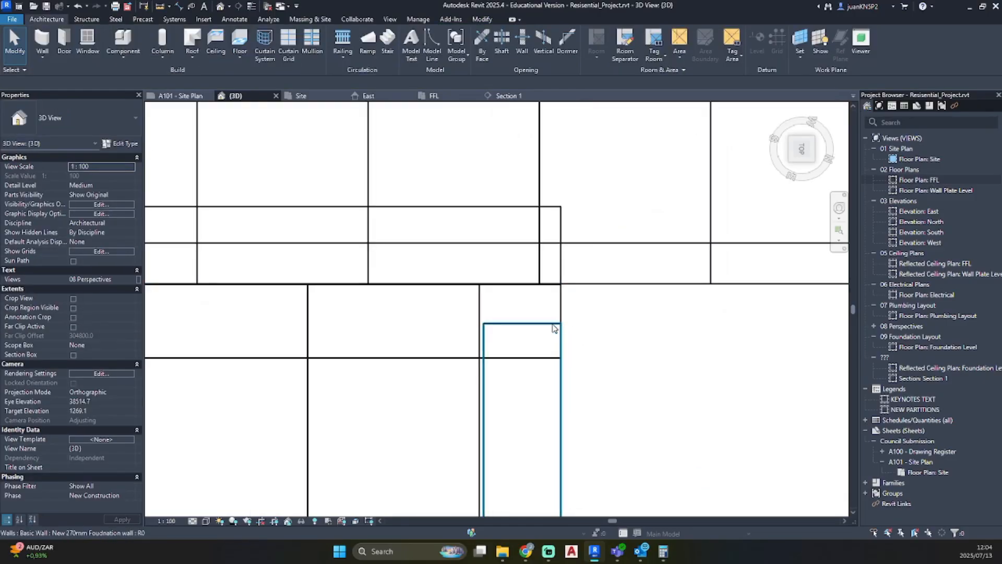
click(554, 339)
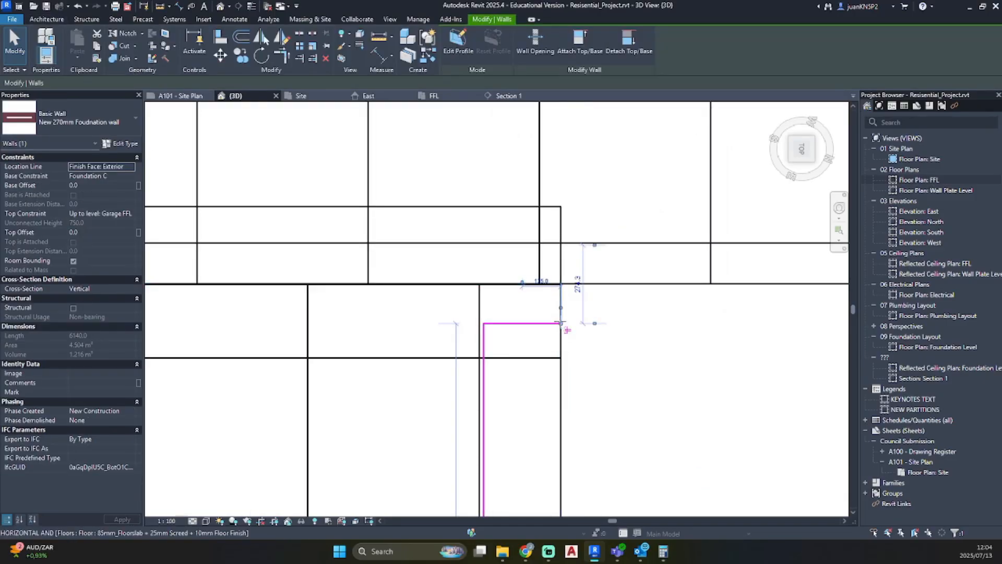
click(560, 299)
drag(561, 284, 562, 284)
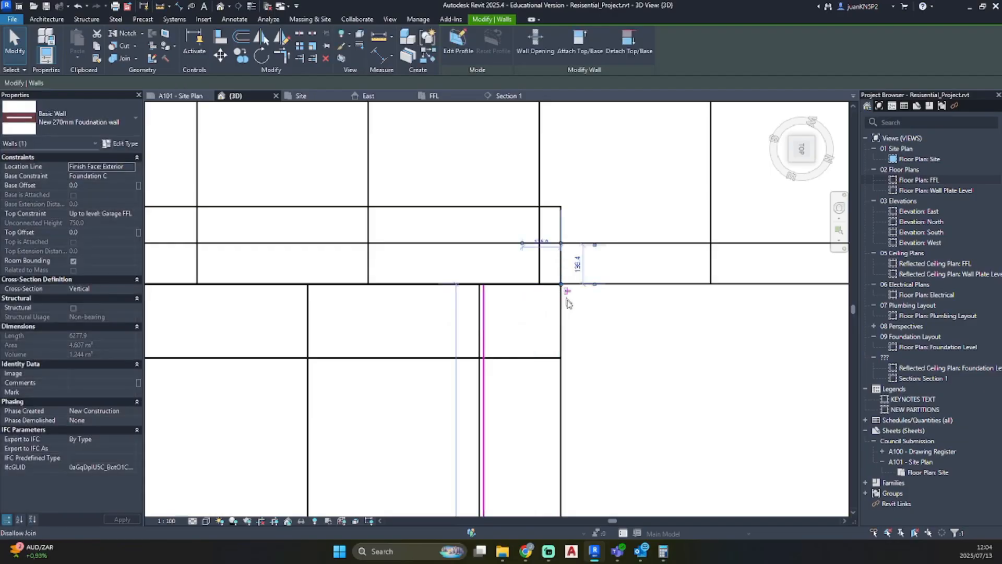
click(595, 334)
- Inspect the corner between the retaining wall, the foundation wall and the garage floor slab in 3D
scroll(447, 301, down, 6)
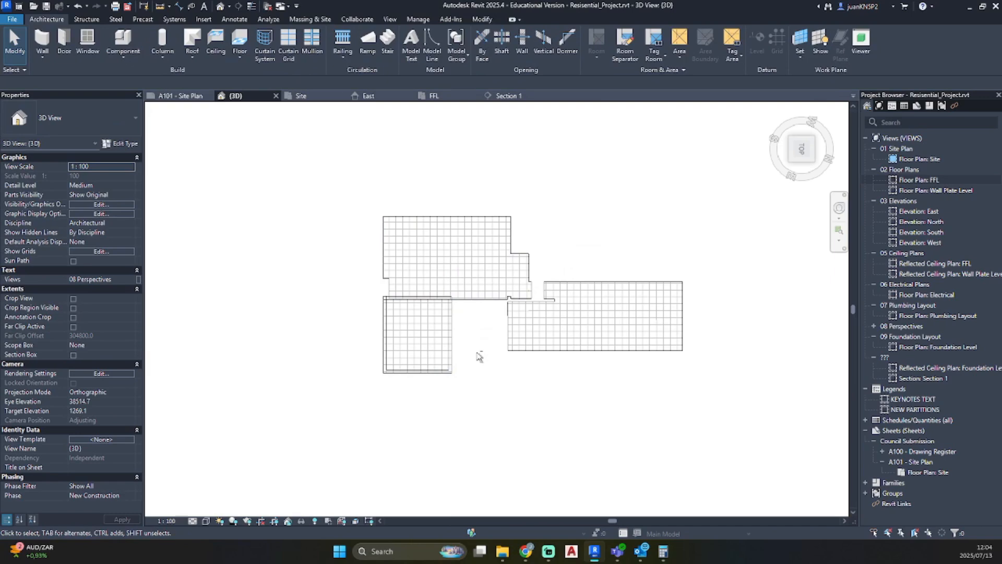
shift+middle_drag(484, 360, 398, 227)
scroll(407, 251, up, 8)
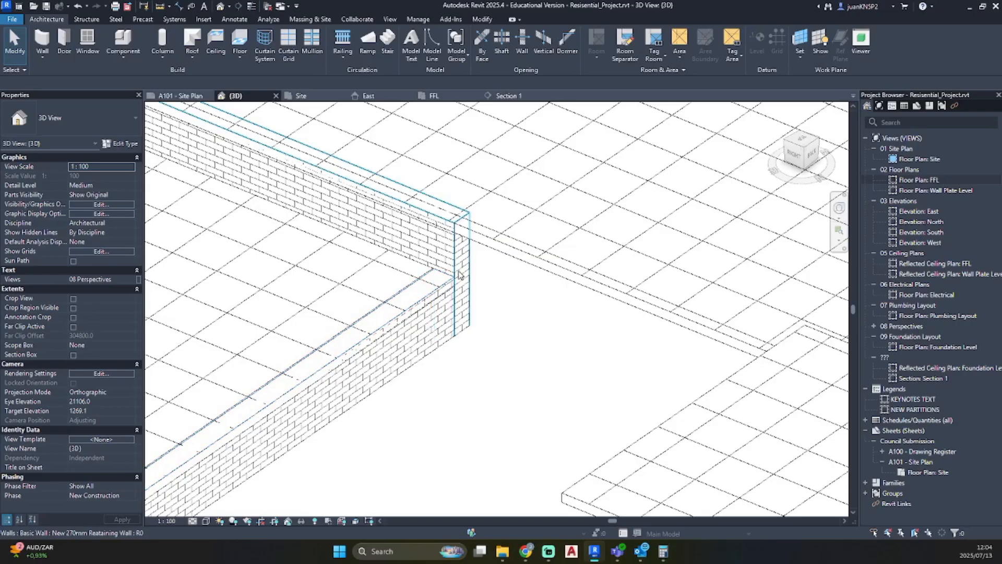
scroll(436, 301, up, 3)
scroll(400, 327, up, 2)
middle_drag(411, 337, 492, 341)
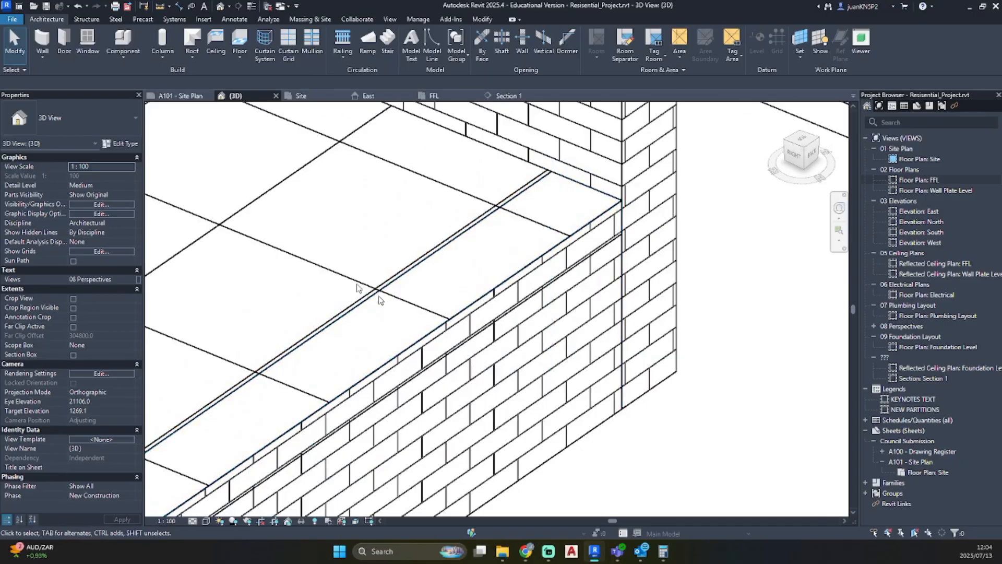
- Start the Join Geometry operation at the garage floor slab and its surrounding foundation walls
click(481, 21)
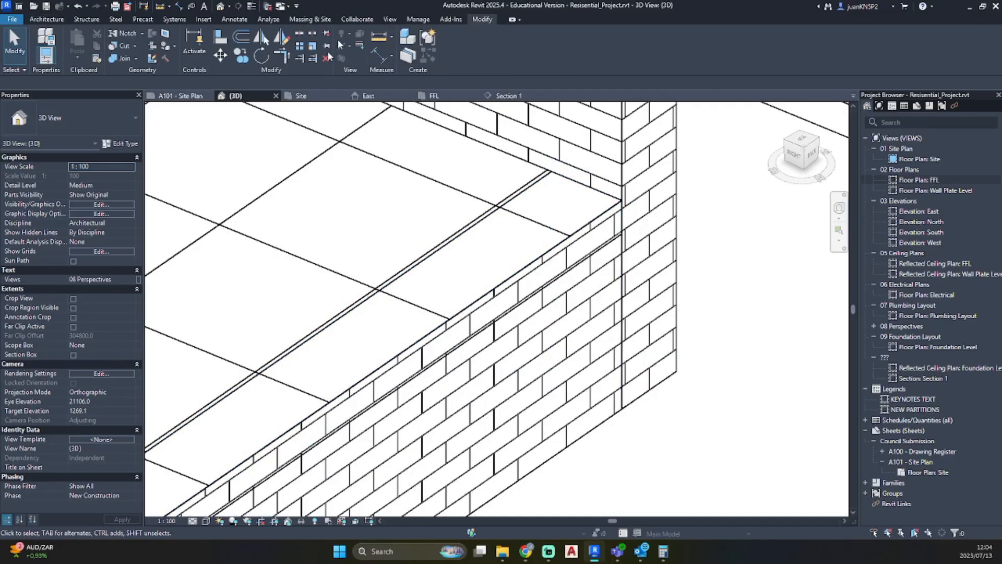
click(123, 60)
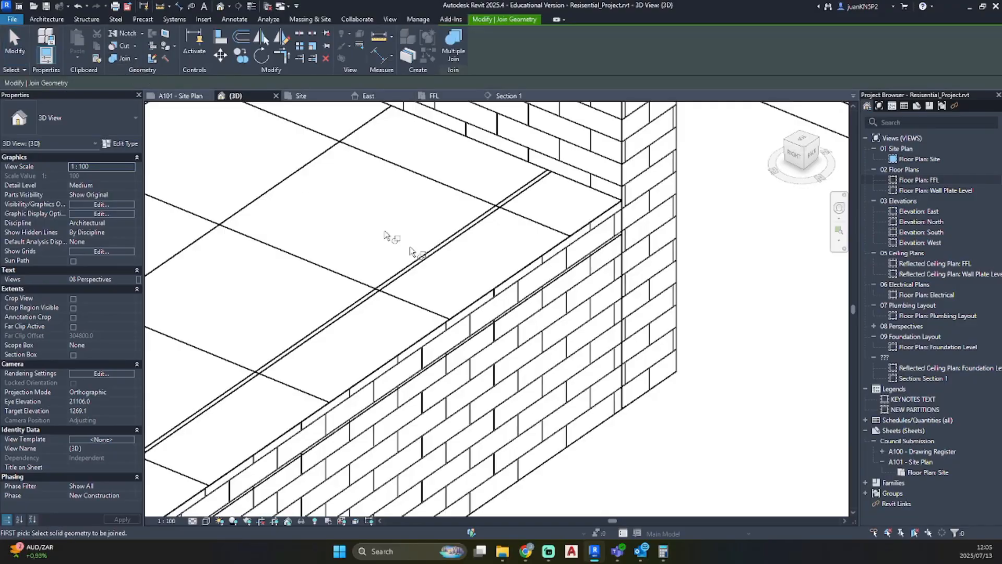
scroll(491, 487, down, 2)
middle_drag(493, 486, 626, 230)
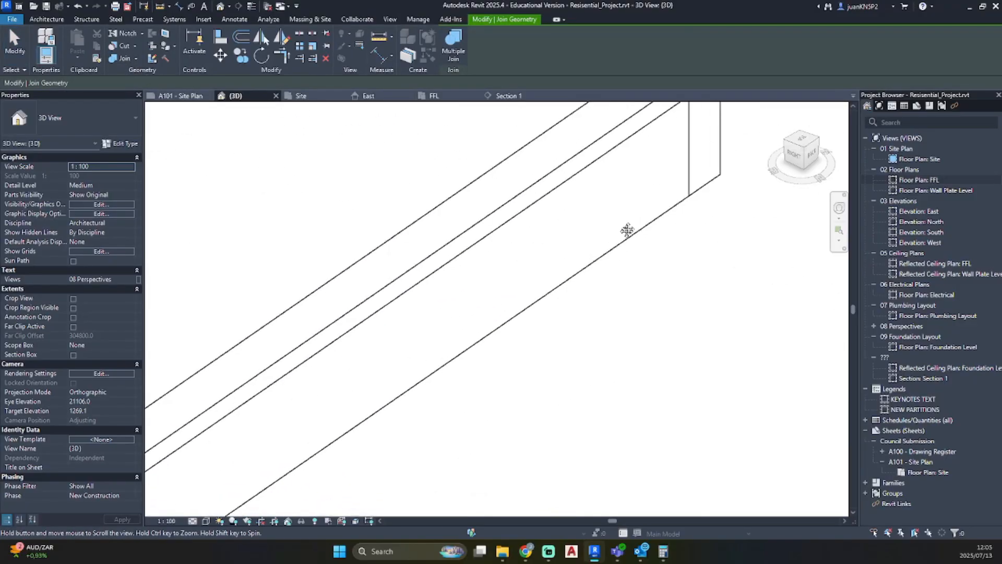
- Join the foundation wall along the garage edge with the garage floor slab
click(510, 325)
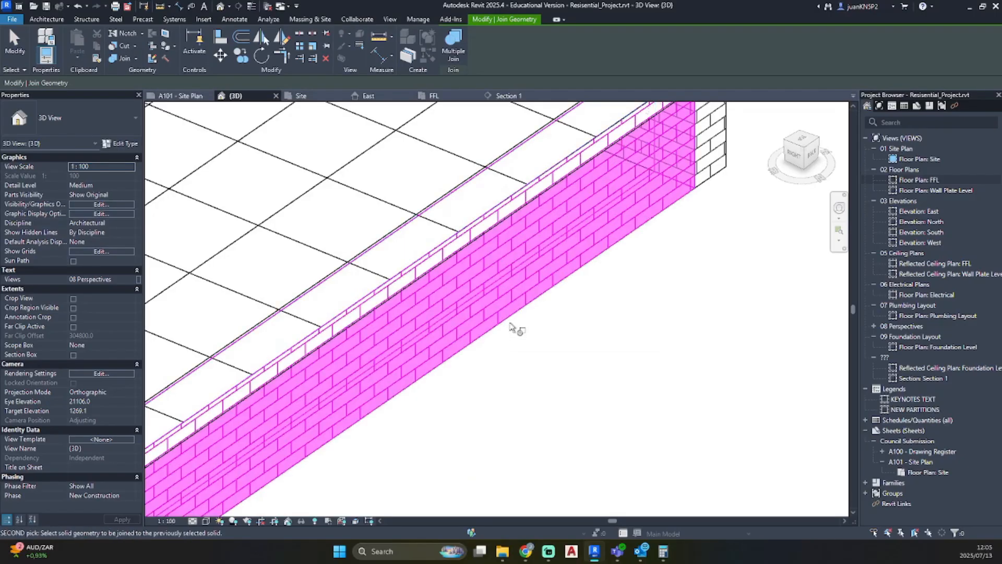
scroll(410, 272, down, 4)
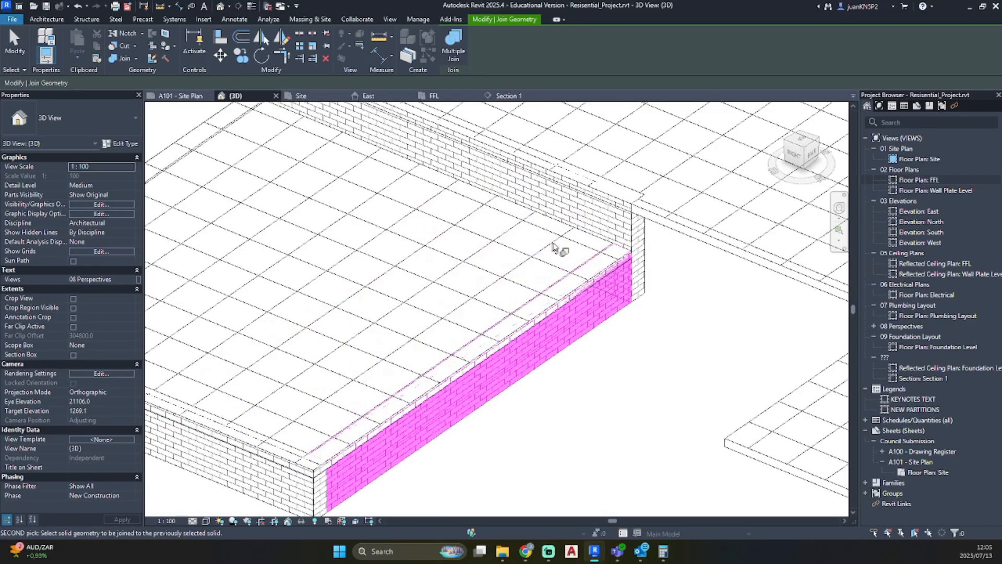
click(567, 233)
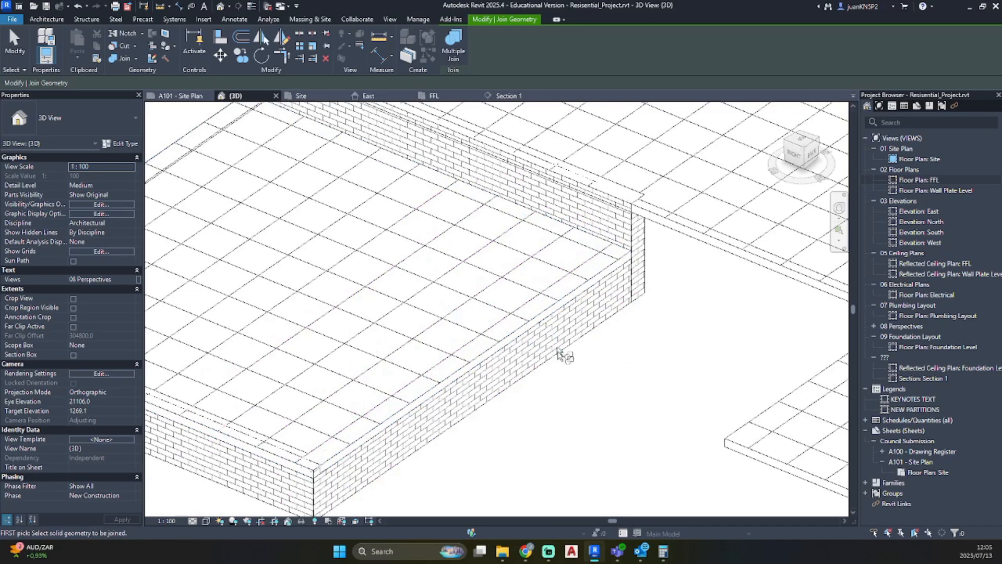
key(Escape)
scroll(581, 375, up, 3)
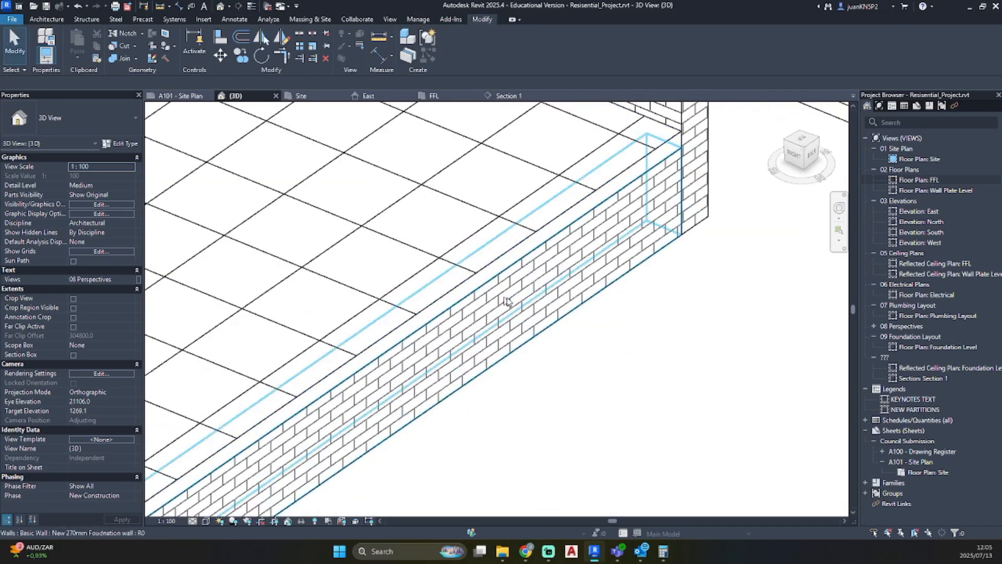
- Examine how the foundation wall, retaining wall and garage floor slab meet at the slab corners
click(529, 344)
shift+middle_drag(489, 302, 476, 266)
key(Escape)
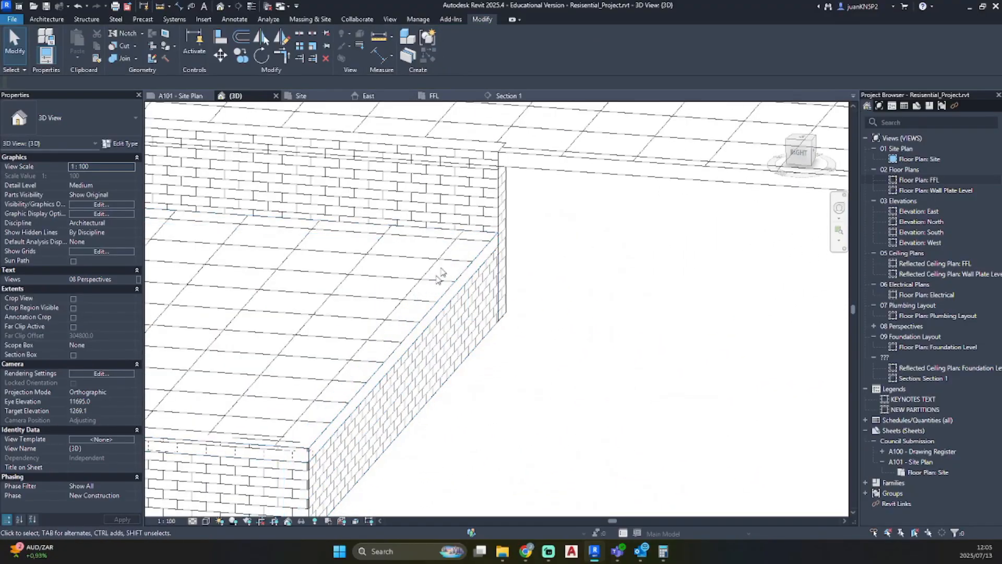
scroll(463, 339, down, 3)
mouse_move(452, 423)
shift+middle_down()
mouse_move(557, 429)
mouse_move(727, 305)
shift+middle_up()
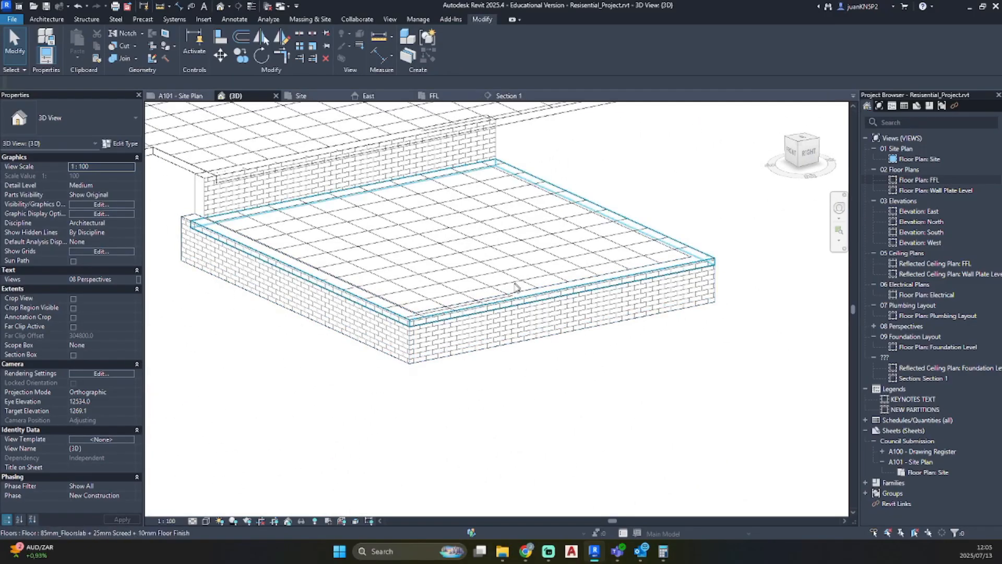
middle_drag(372, 312, 550, 489)
scroll(445, 211, up, 3)
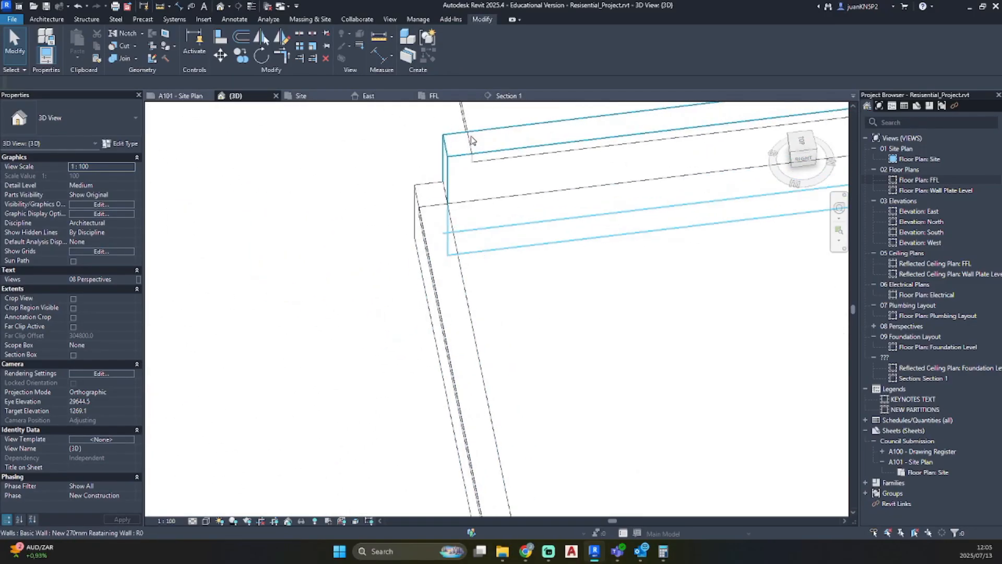
click(443, 179)
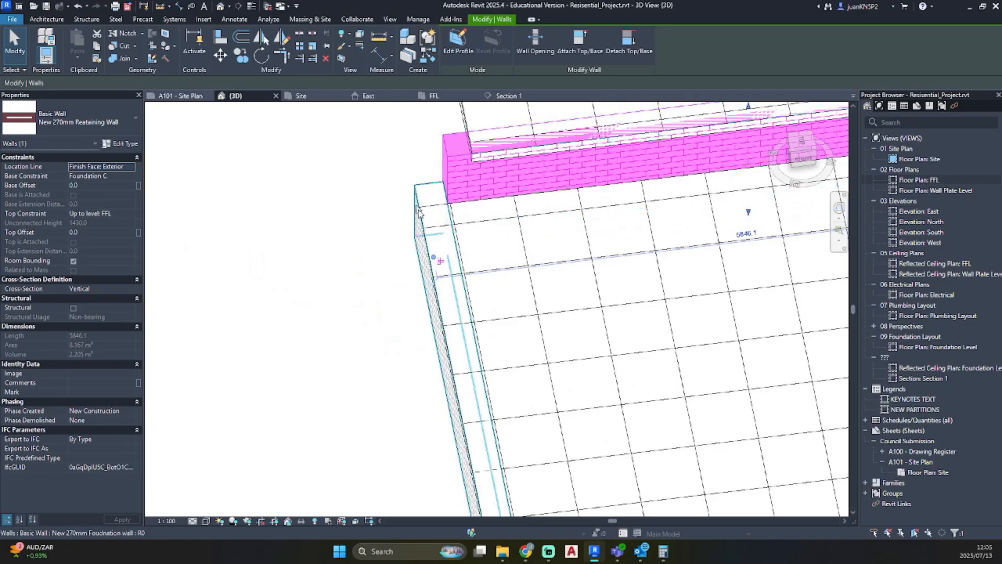
key(Escape)
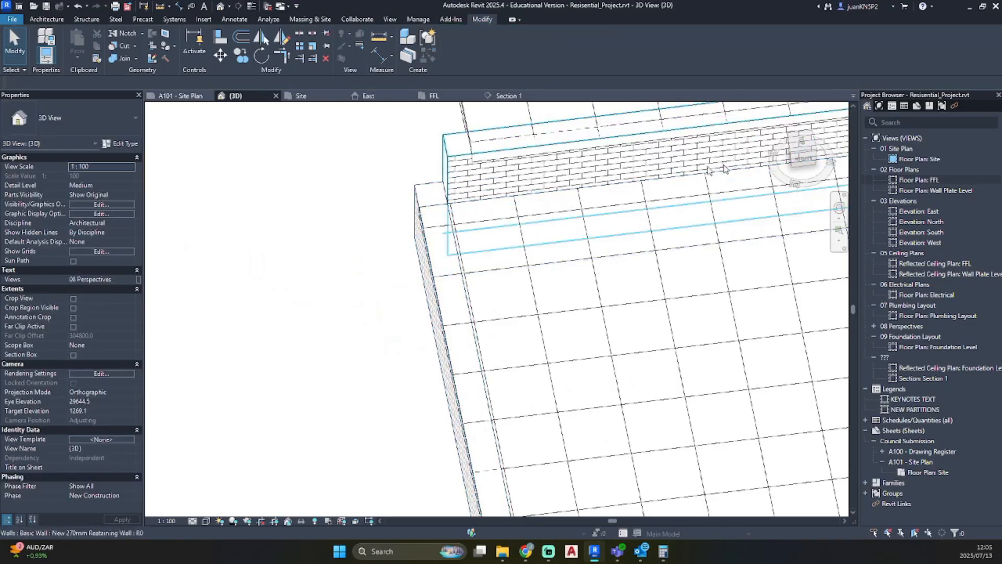
- Check the wall corner between the foyer entrance and the garage in the FFL floor plan
double_click(916, 180)
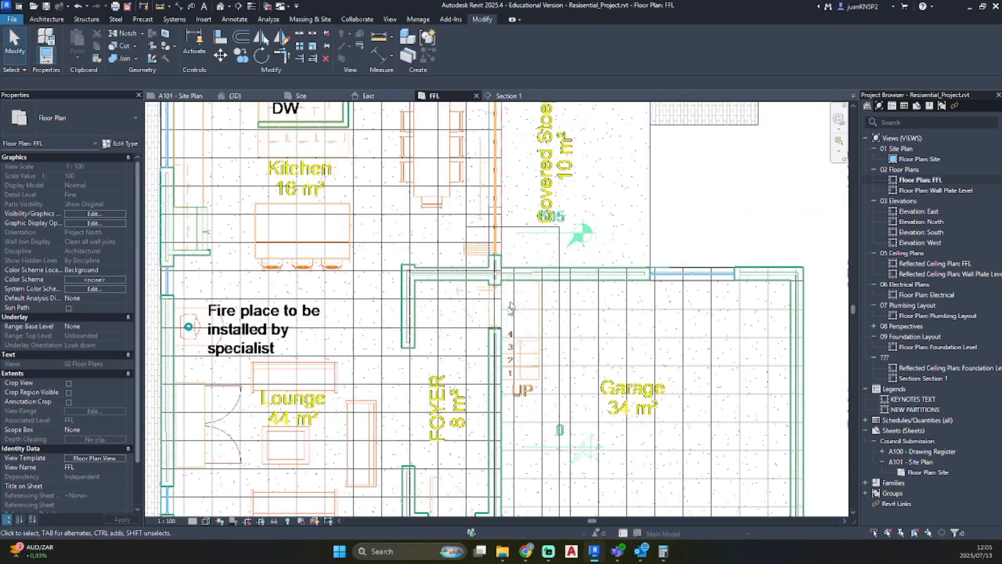
scroll(511, 307, down, 5)
scroll(502, 373, up, 6)
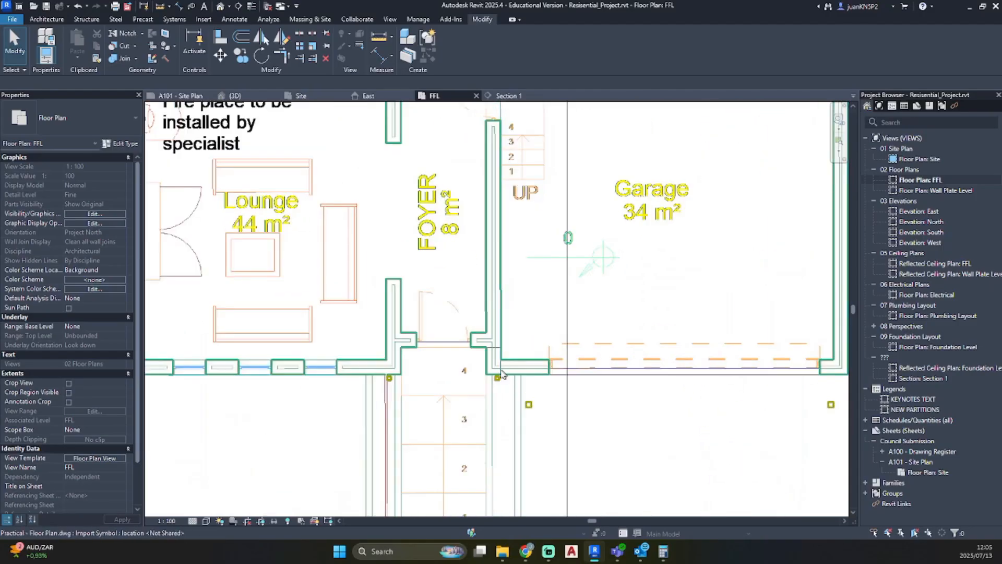
scroll(503, 373, up, 3)
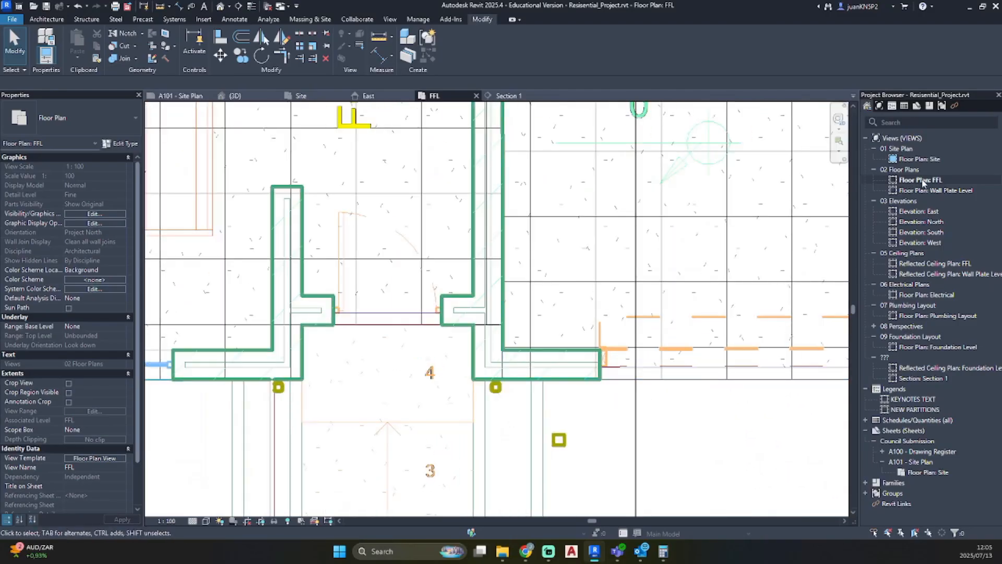
- In the 3D top view, shorten the foundation wall at its retaining wall end to about 6140 mm long
click(221, 6)
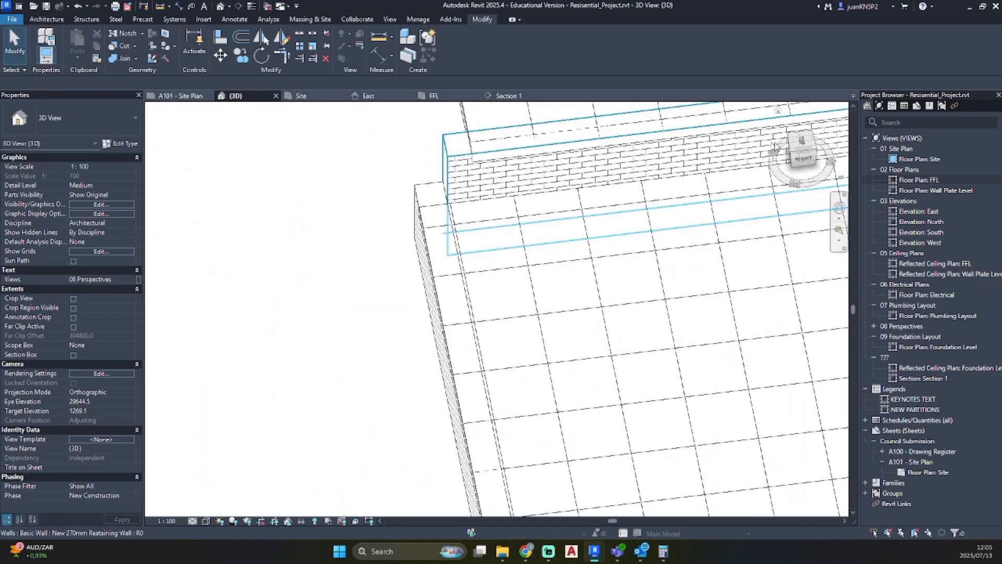
click(797, 152)
scroll(430, 313, up, 6)
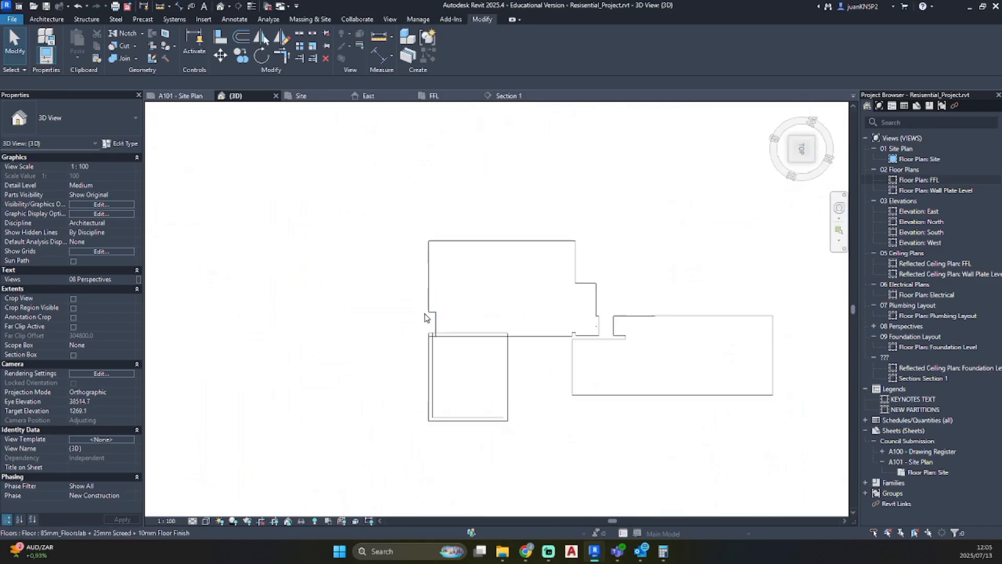
scroll(437, 309, up, 5)
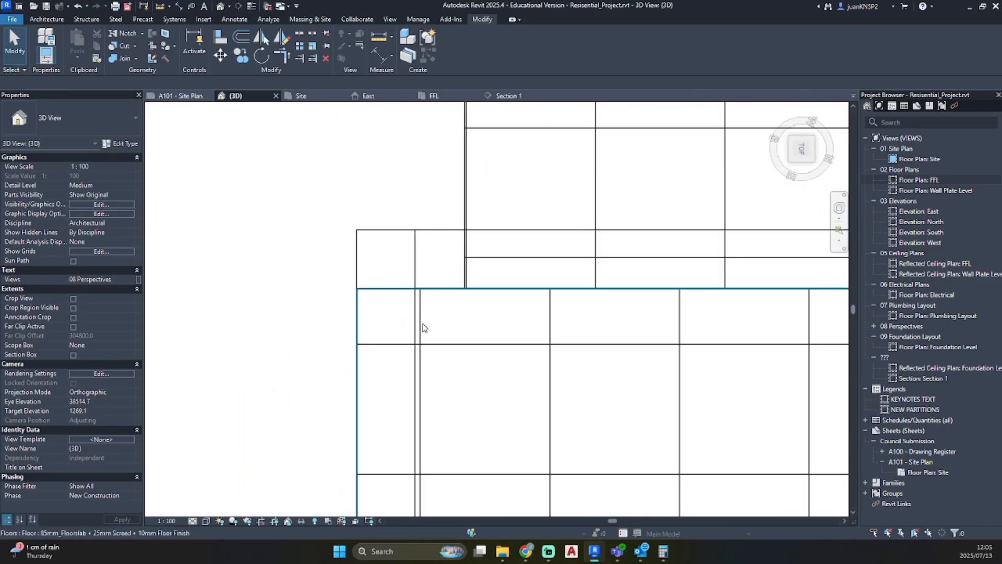
click(412, 326)
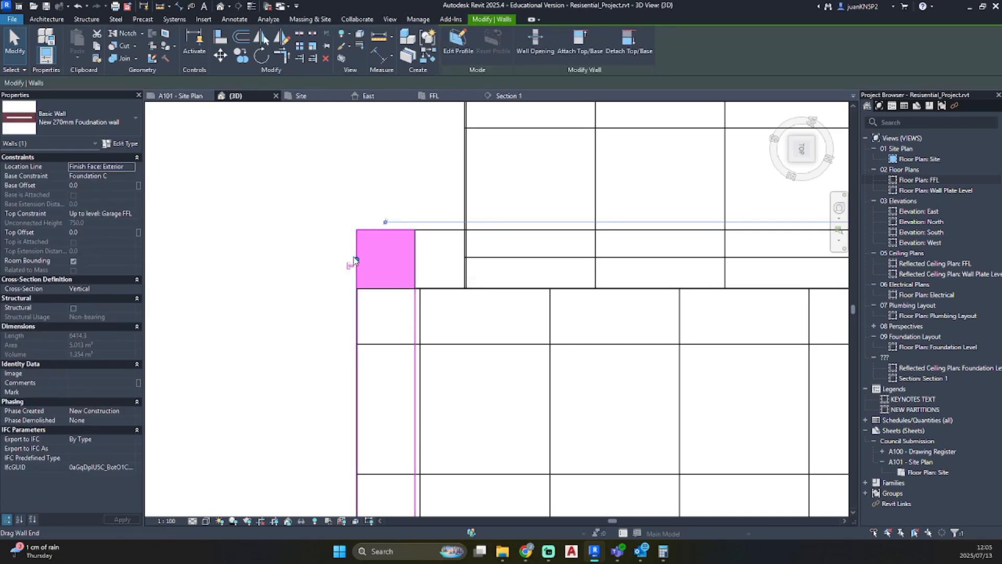
drag(353, 260, 357, 258)
drag(359, 318, 358, 318)
key(Escape)
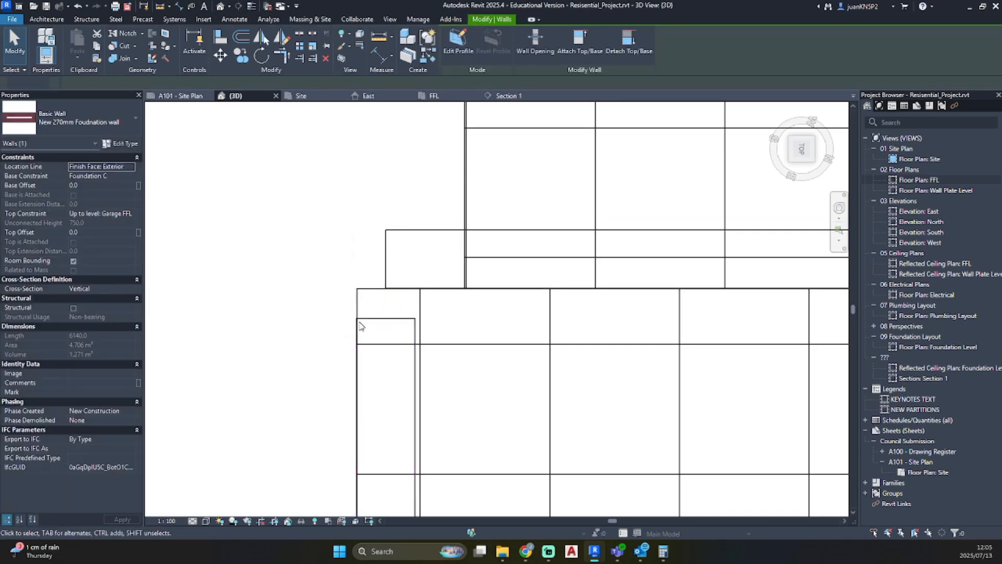
- Extend the end of the 270 mm retaining wall to the outer corner of the garage floor slab
scroll(358, 322, up, 3)
click(423, 207)
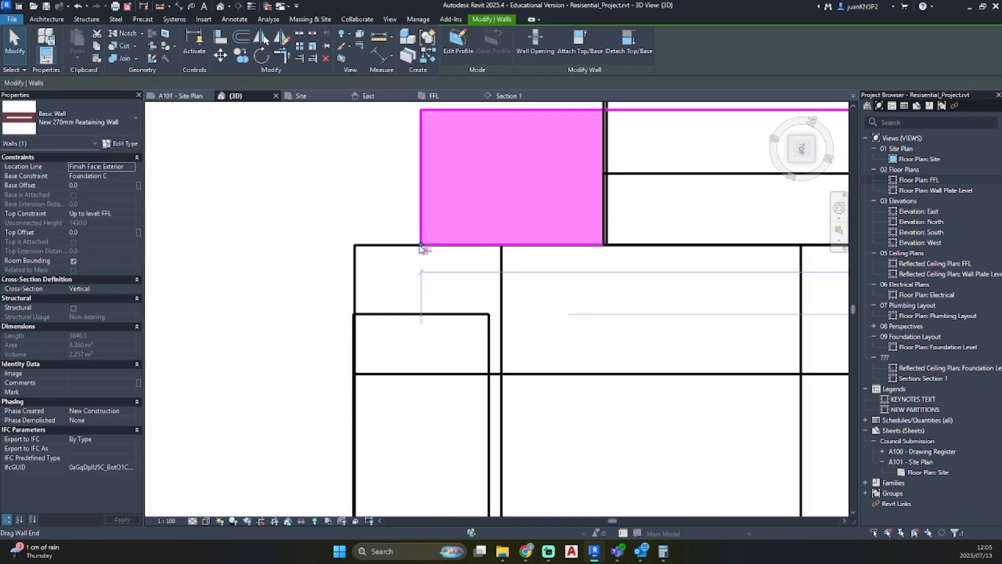
drag(421, 248, 355, 246)
key(Escape)
- Turn on the Thin Lines display for the 3D view
scroll(358, 262, up, 3)
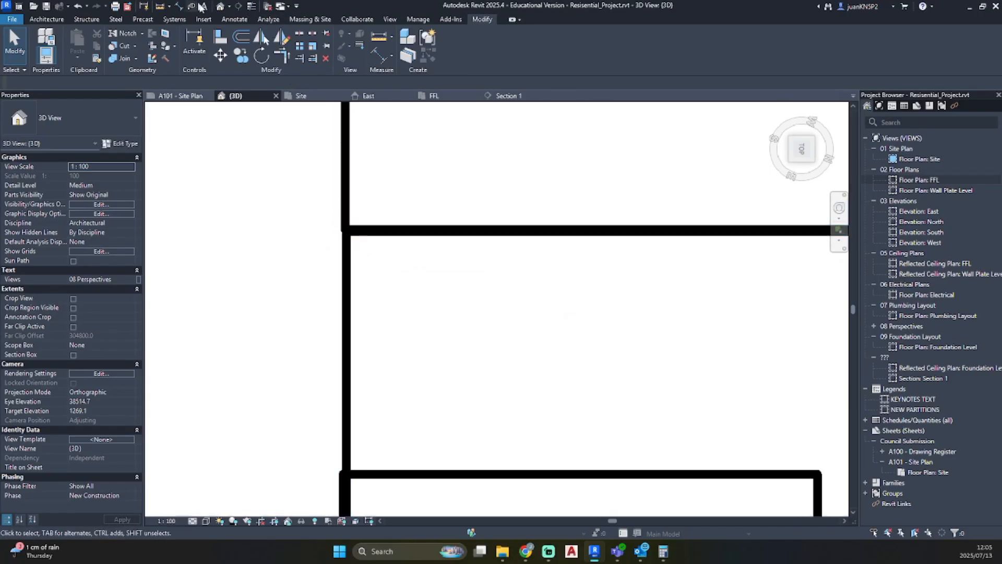
click(251, 8)
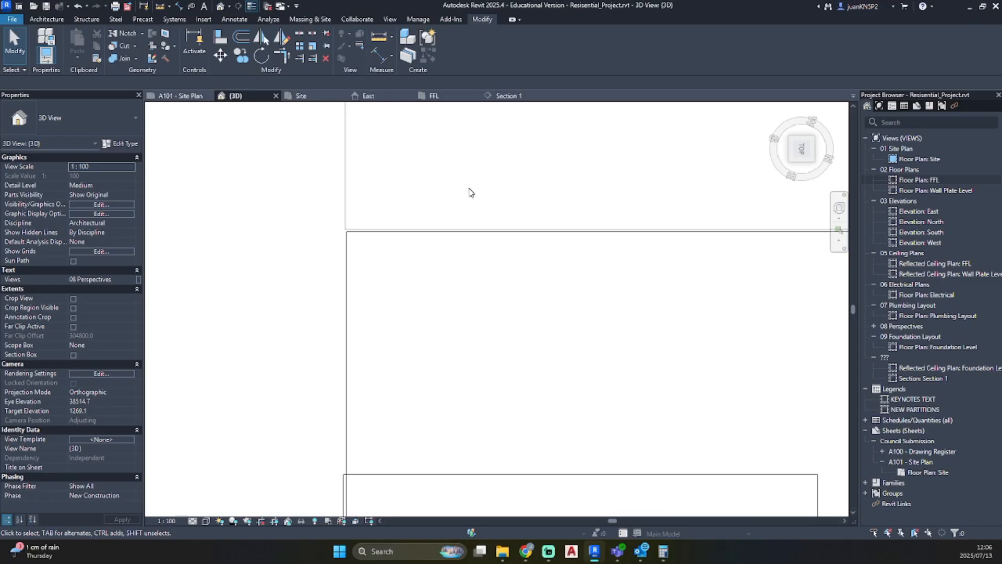
scroll(469, 188, down, 4)
middle_drag(469, 188, 337, 344)
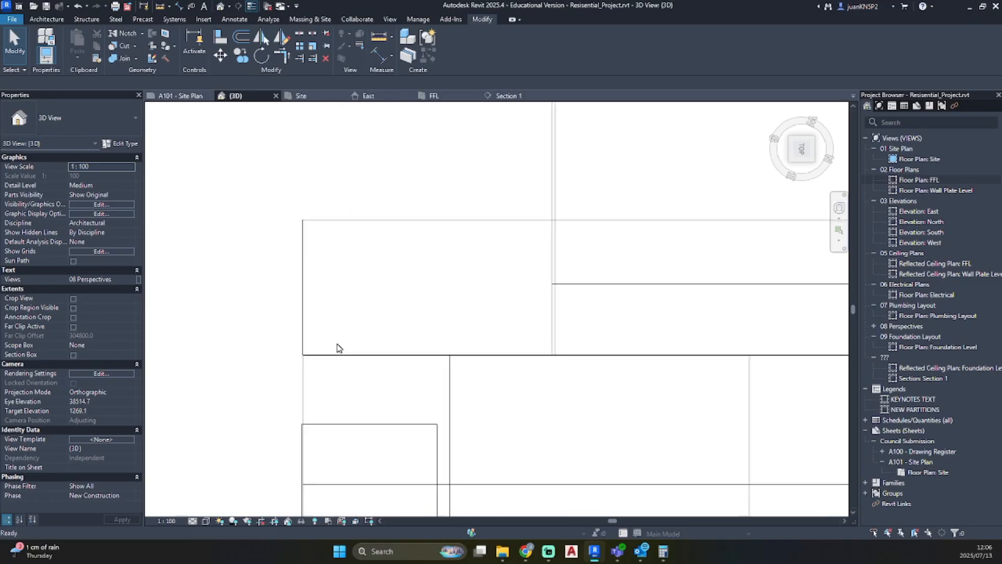
- Examine the alignment between the retaining wall's end and the corner of the garage floor slab
click(307, 246)
key(Escape)
scroll(396, 352, up, 2)
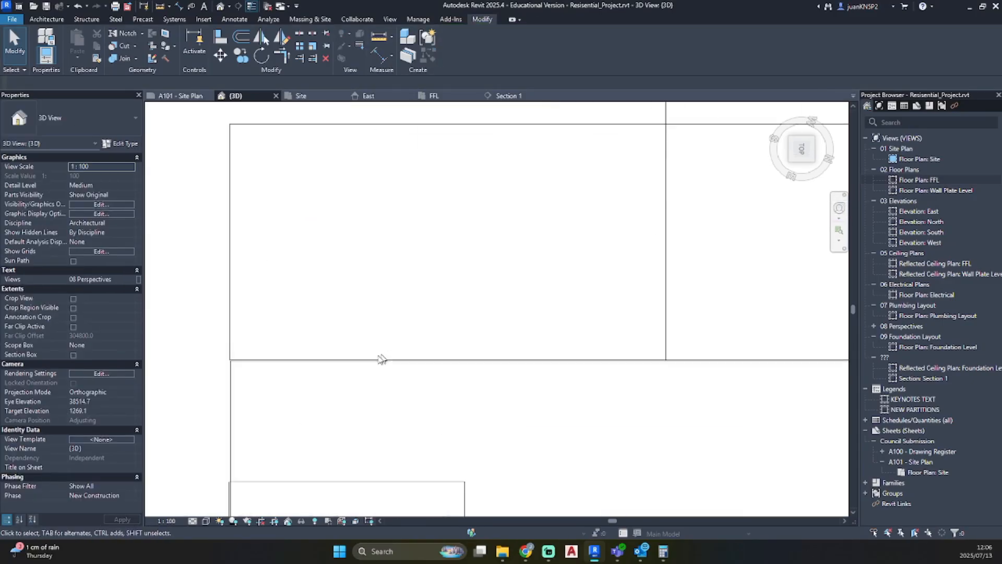
scroll(258, 368, up, 2)
scroll(281, 376, down, 2)
middle_drag(293, 377, 445, 368)
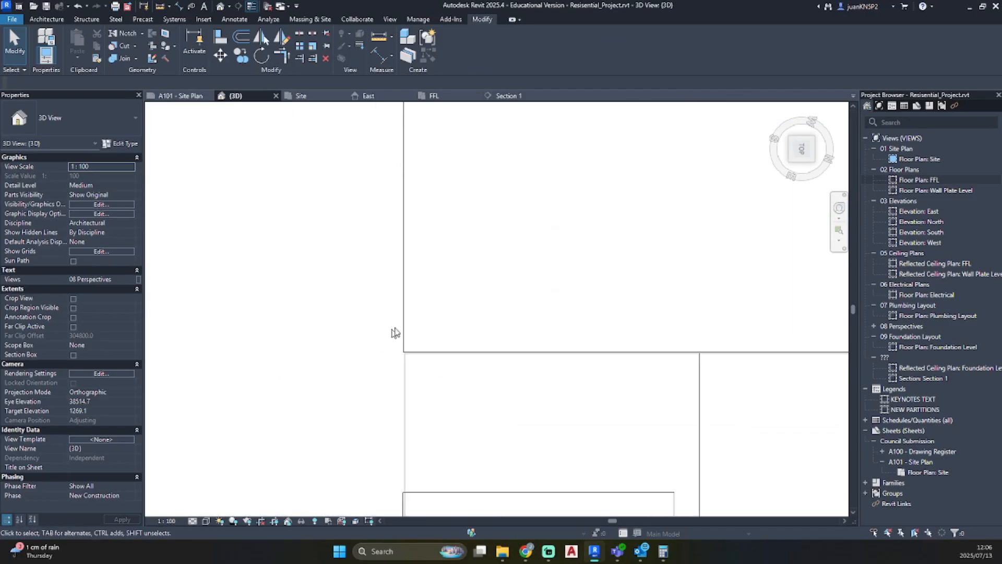
middle_drag(395, 332, 400, 359)
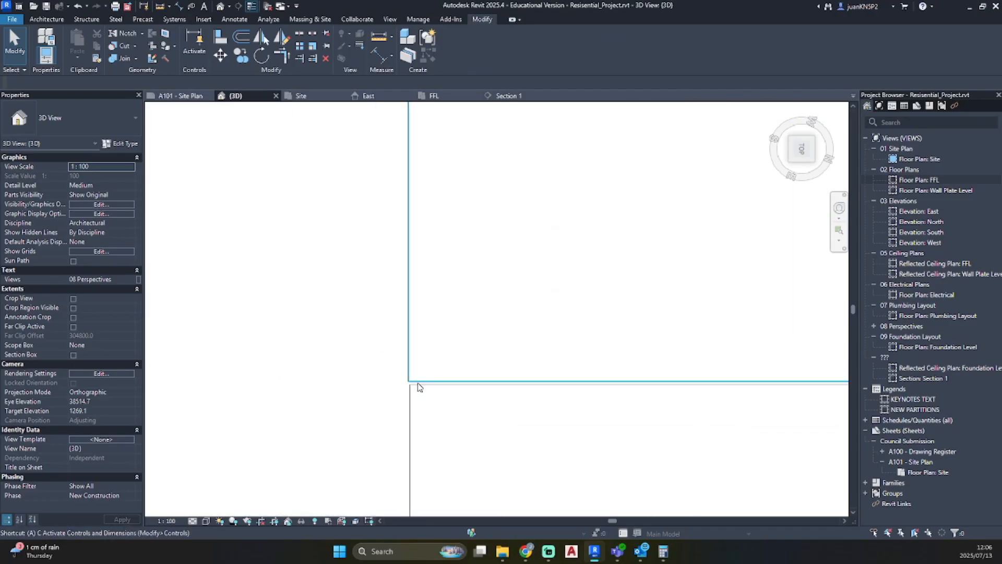
key(l)
click(416, 405)
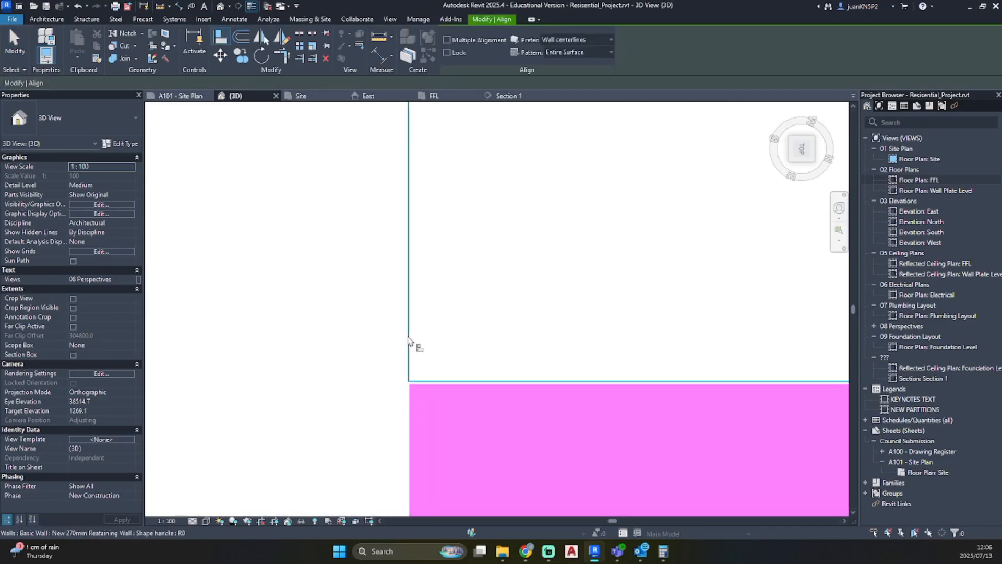
key(Escape)
key(Escape)
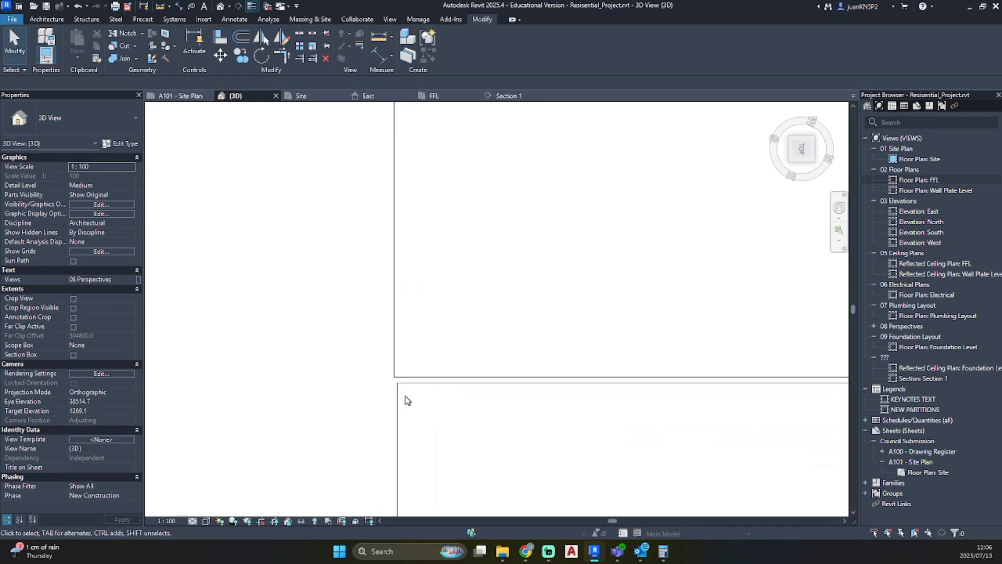
key(a)
key(l)
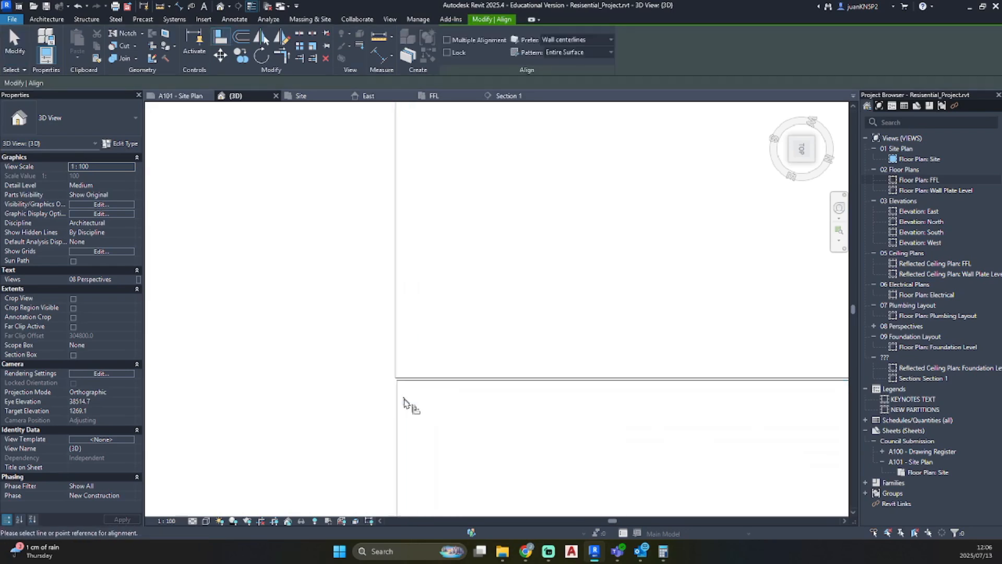
scroll(378, 238, down, 2)
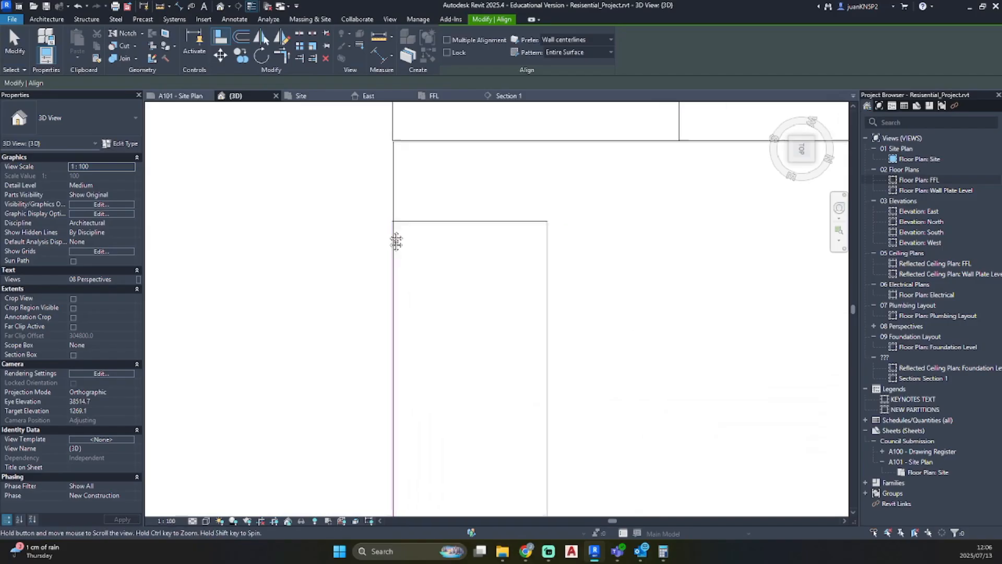
middle_drag(393, 237, 398, 376)
key(Escape)
key(Escape)
- Edit the garage floor's boundary and align its side edge with the outer face of the foundation wall
scroll(407, 416, up, 1)
scroll(395, 375, up, 3)
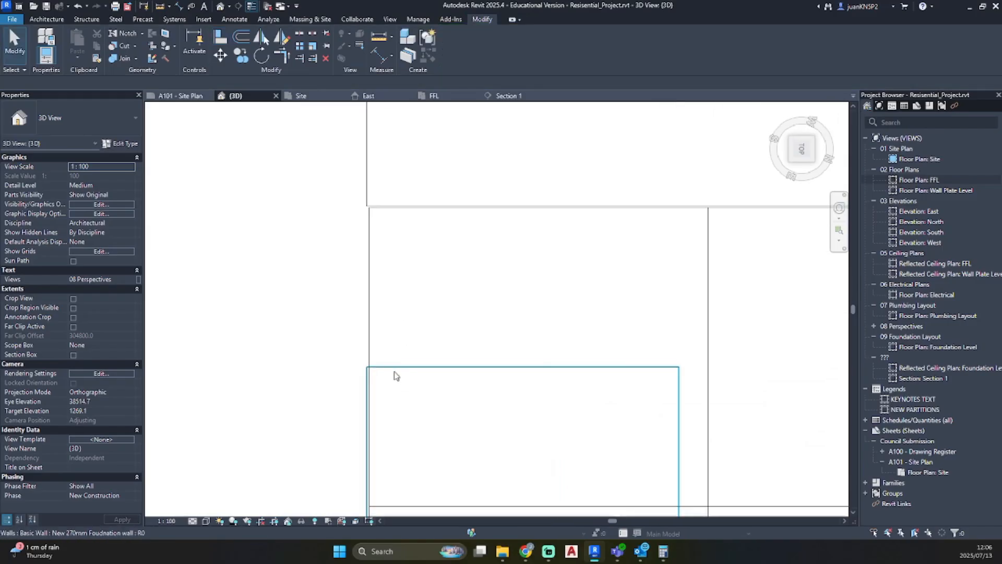
click(372, 301)
scroll(383, 369, up, 2)
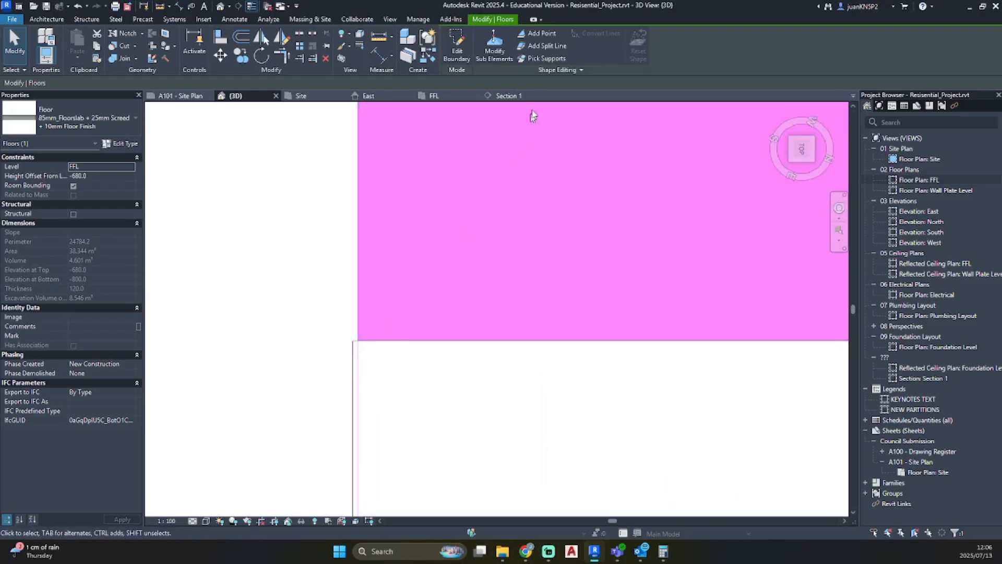
click(465, 50)
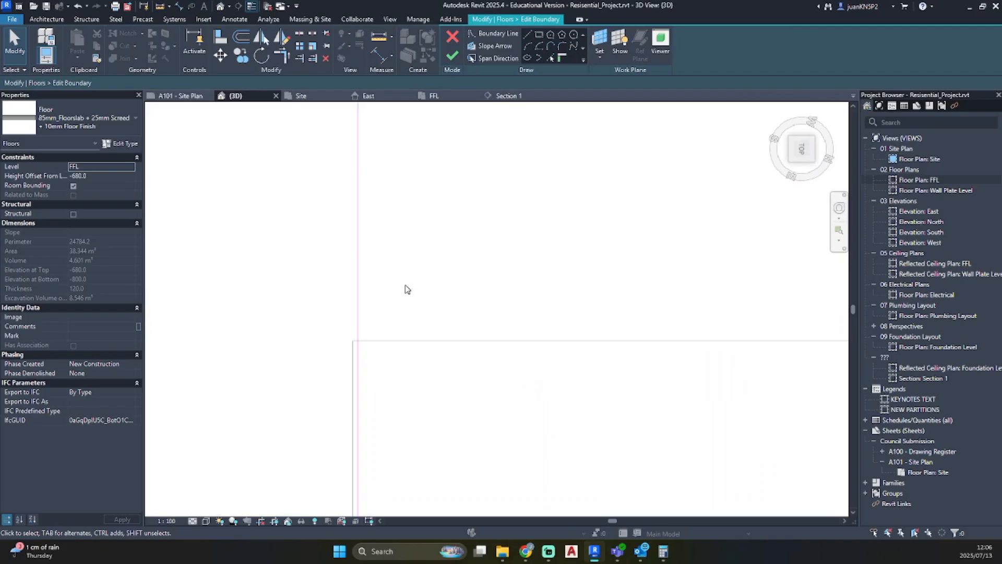
key(l)
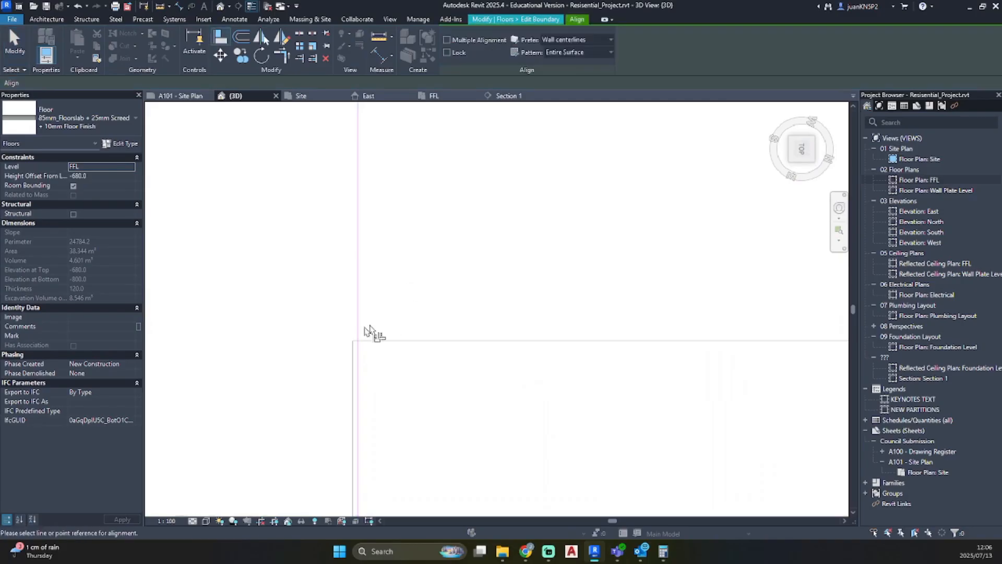
click(358, 362)
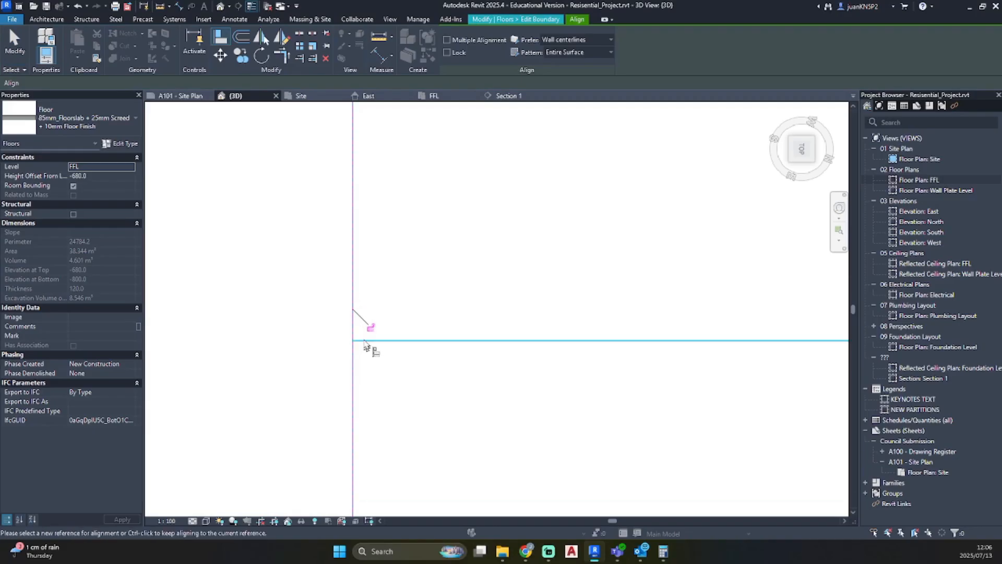
- Align the garage floor's boundary line beside the retaining wall with that wall's face
scroll(360, 392, down, 3)
middle_drag(737, 231, 479, 276)
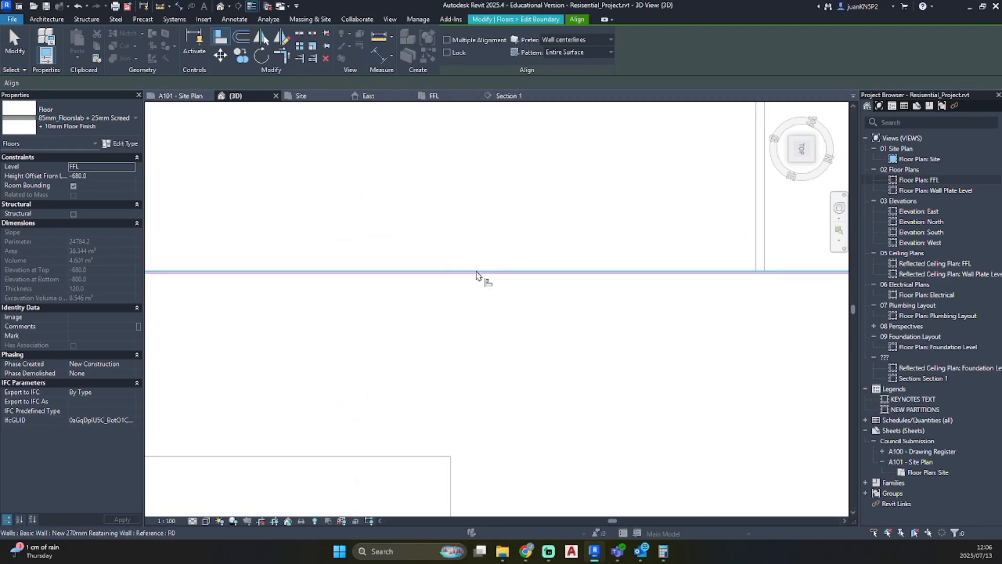
click(477, 276)
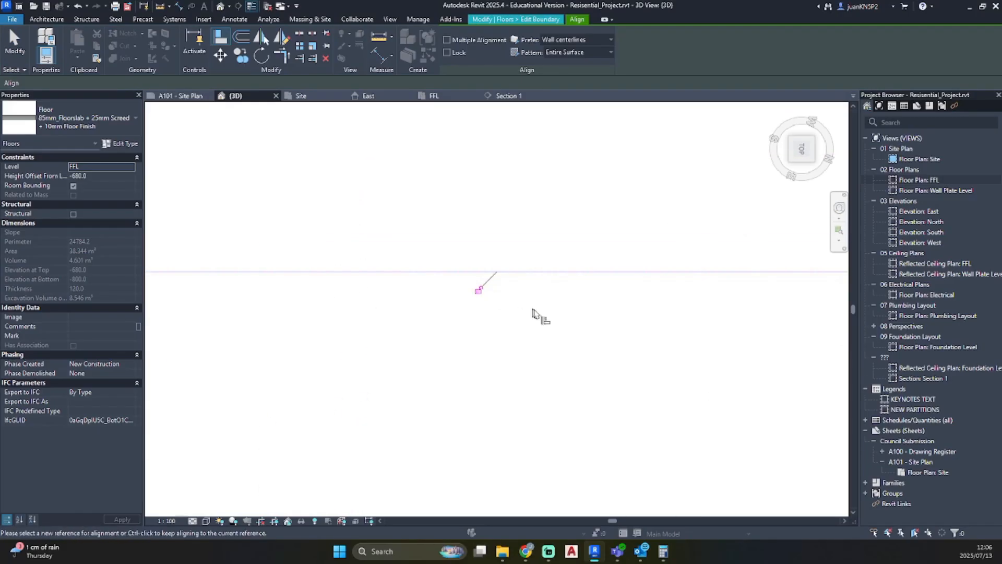
- Align the garage floor's remaining side boundary with the outer face of the foundation wall and check the boundary corner
scroll(600, 332, down, 5)
middle_drag(593, 331, 205, 225)
scroll(543, 315, down, 5)
middle_drag(629, 317, 444, 204)
scroll(608, 224, up, 5)
click(616, 229)
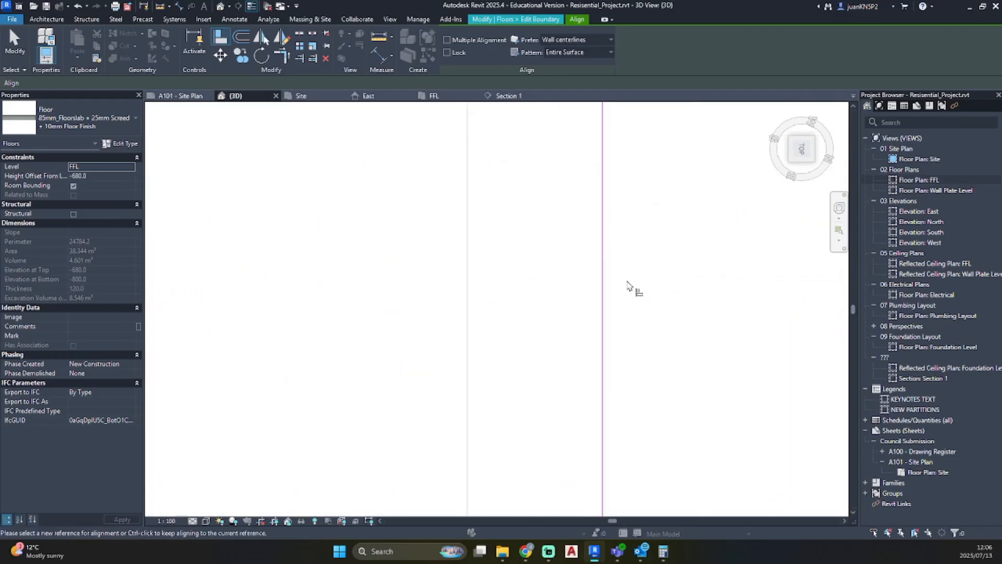
scroll(613, 294, up, 3)
scroll(546, 311, down, 5)
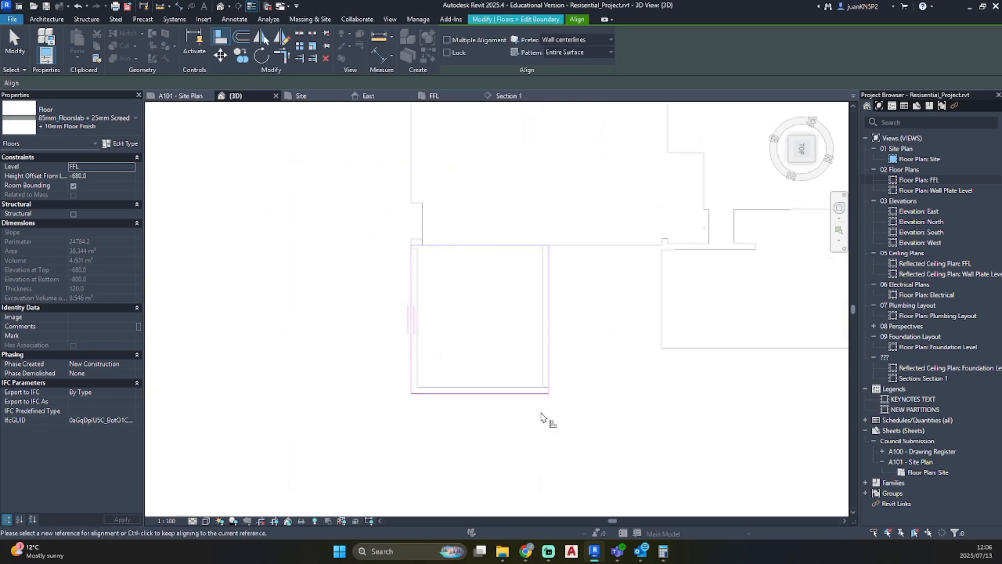
scroll(548, 410, up, 5)
scroll(532, 365, up, 2)
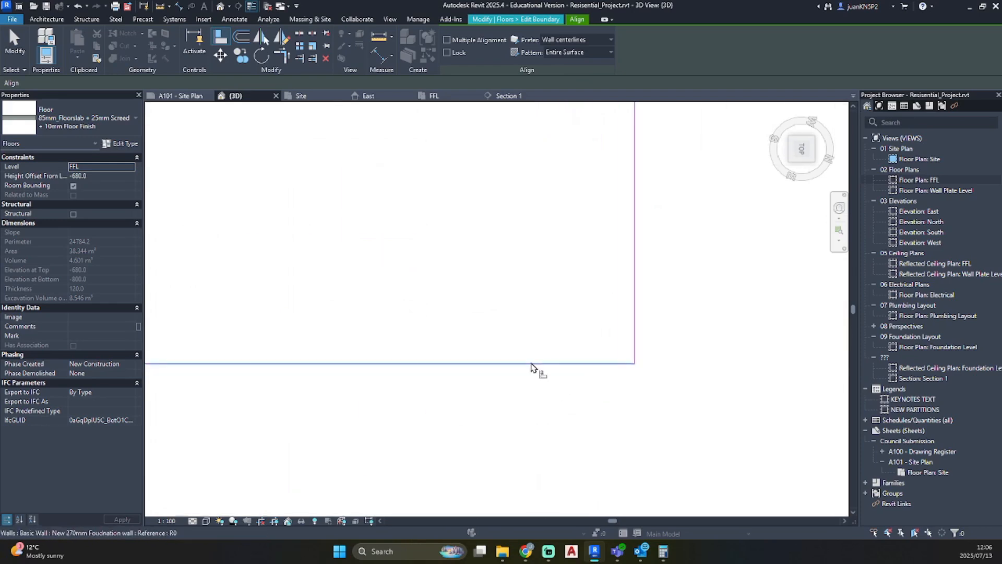
scroll(530, 365, down, 6)
scroll(448, 332, down, 4)
middle_drag(386, 285, 468, 328)
- Finish the garage floor's boundary edit and unjoin the conflicting elements
key(Escape)
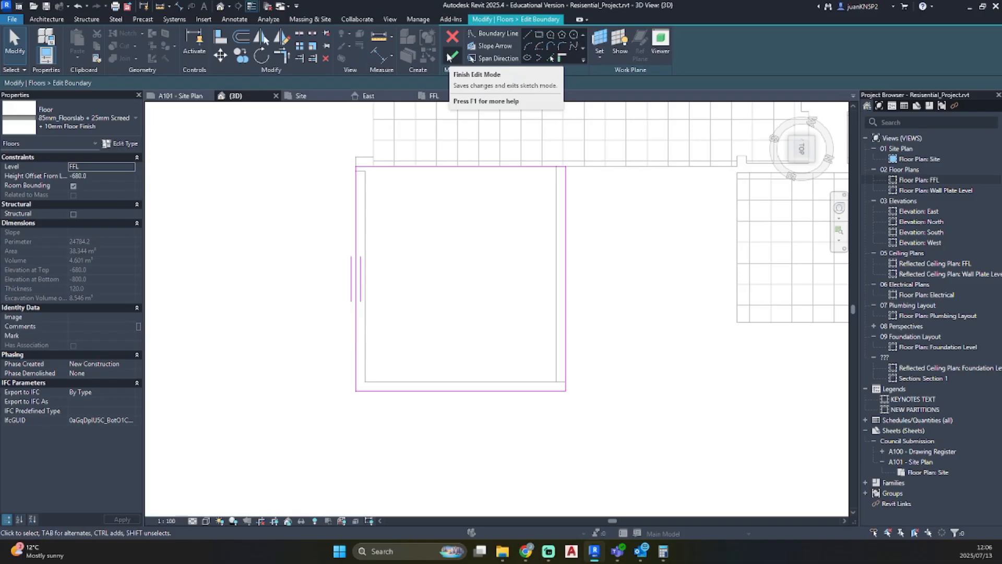
click(452, 54)
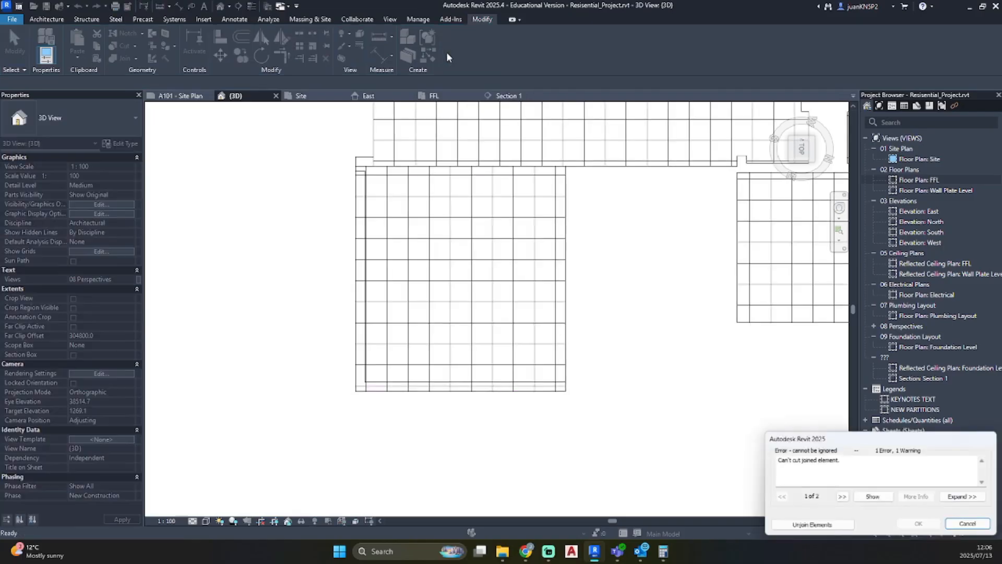
click(812, 524)
key(Escape)
- Extend the end of the side foundation wall to meet the face of the retaining wall
scroll(354, 164, up, 2)
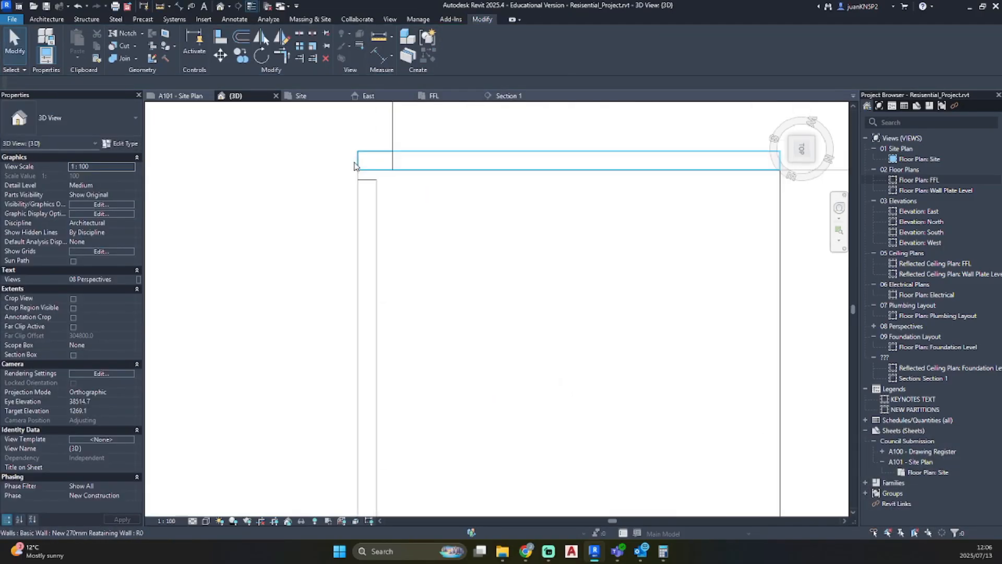
scroll(380, 178, up, 2)
click(353, 184)
scroll(336, 183, up, 3)
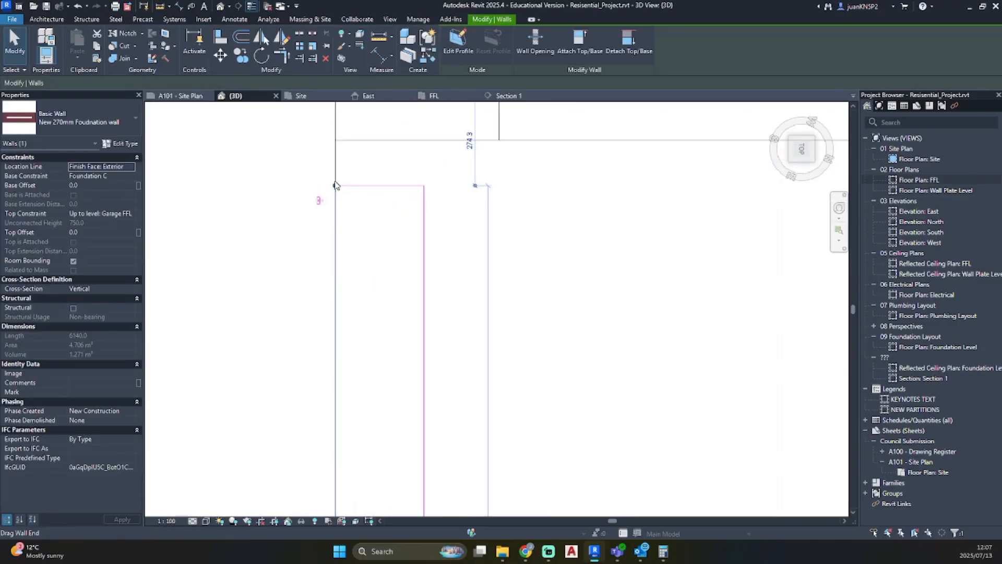
click(331, 148)
key(Escape)
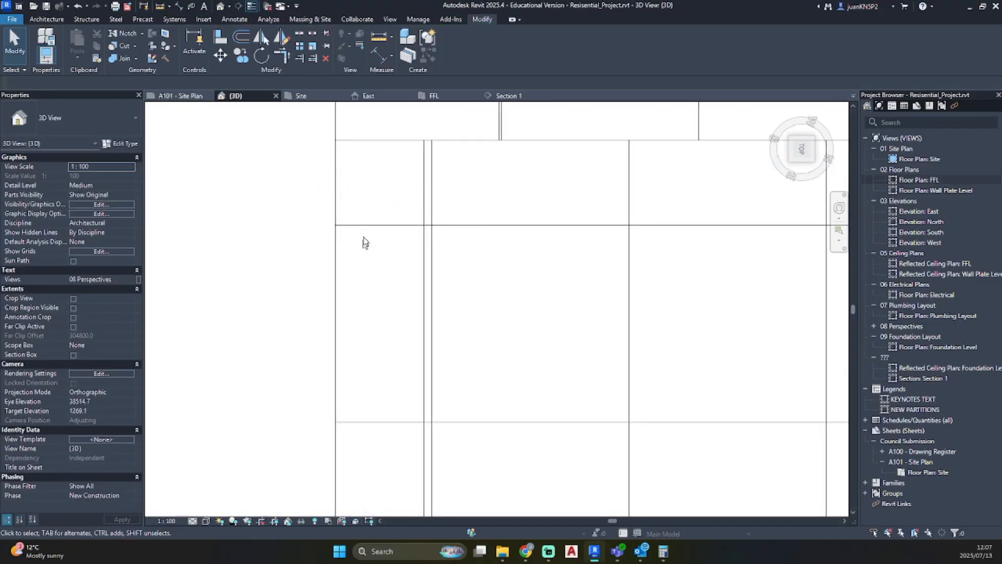
- Set the Top Offset of the garage retaining wall to 0, with its top constrained to level FFL
scroll(370, 232, down, 3)
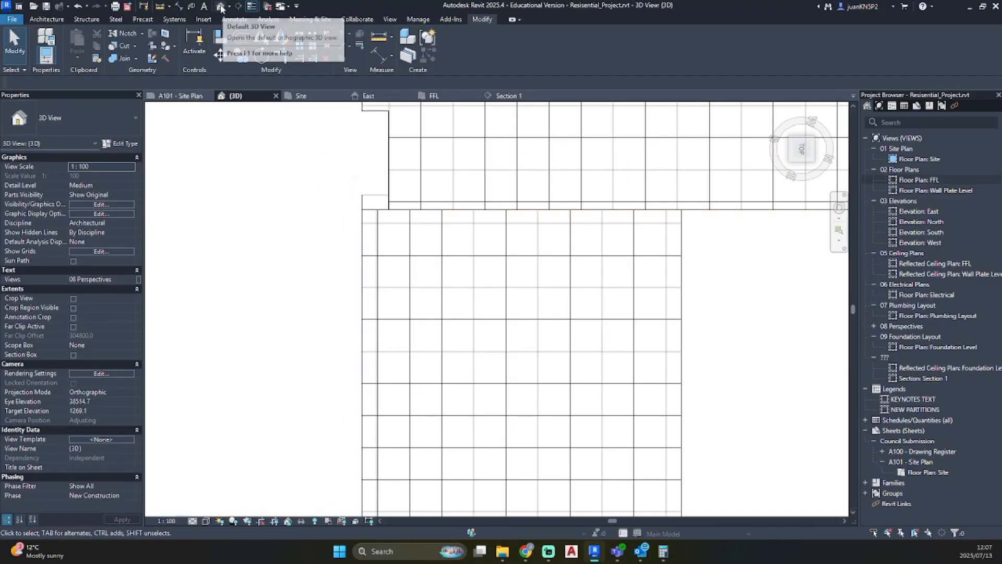
scroll(425, 284, down, 5)
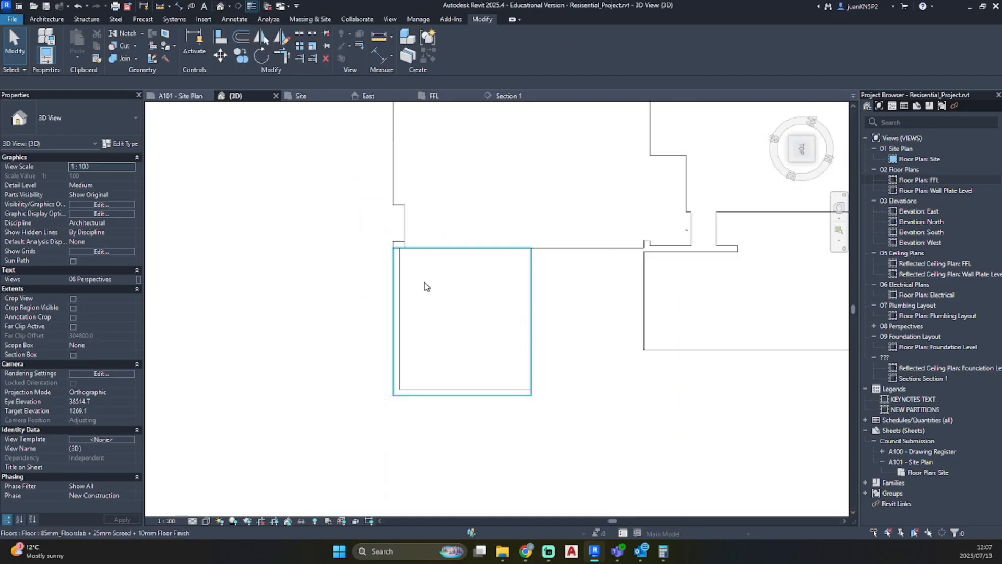
shift+middle_drag(449, 360, 532, 147)
scroll(461, 409, up, 4)
scroll(446, 286, up, 3)
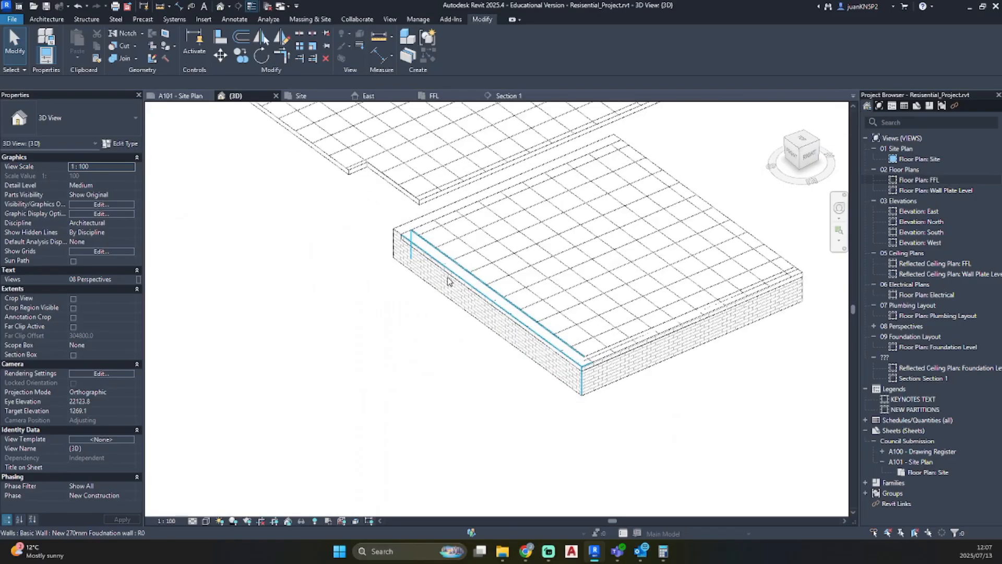
mouse_move(509, 292)
shift+middle_down()
mouse_move(513, 264)
mouse_move(460, 405)
shift+middle_up()
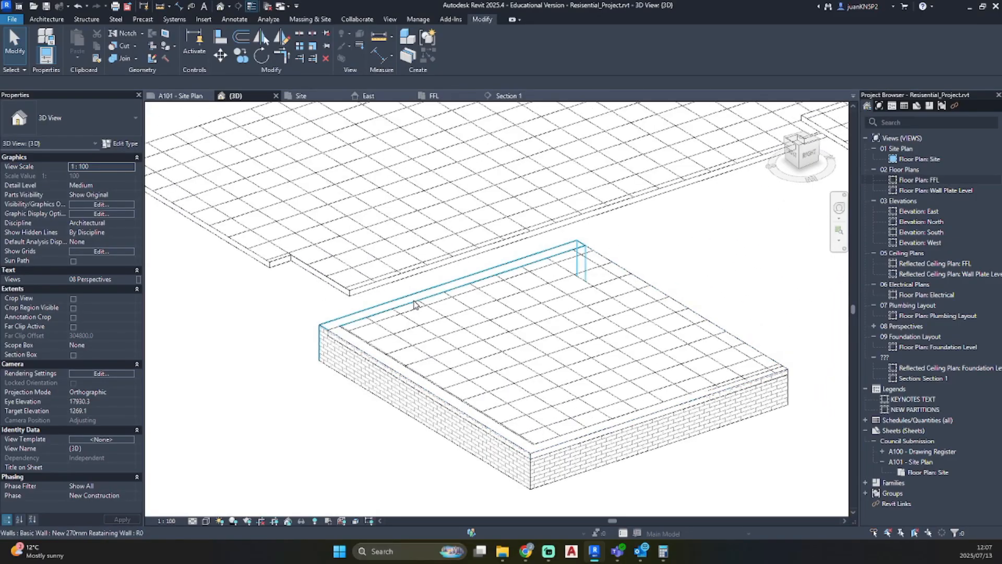
click(413, 308)
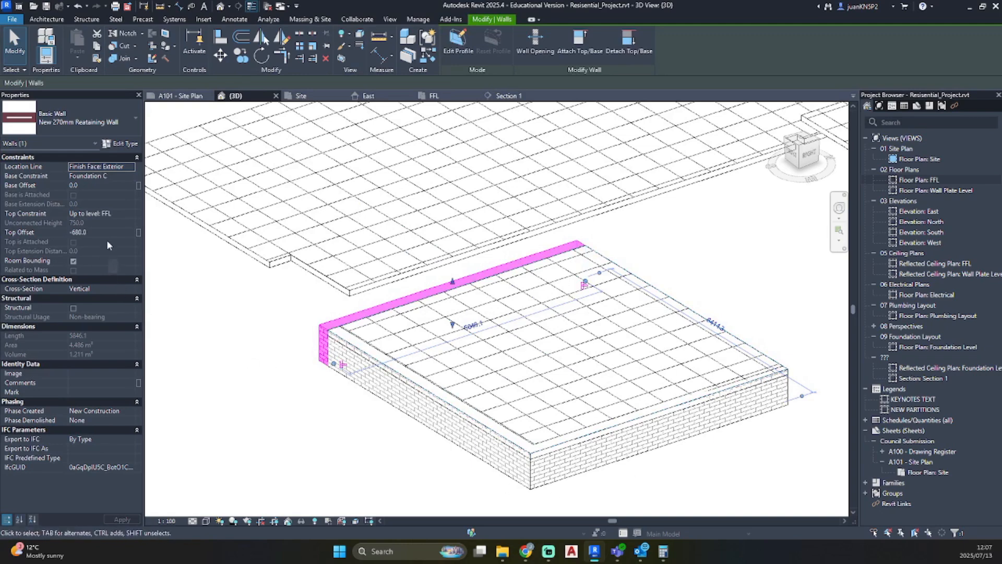
click(94, 232)
text(0)
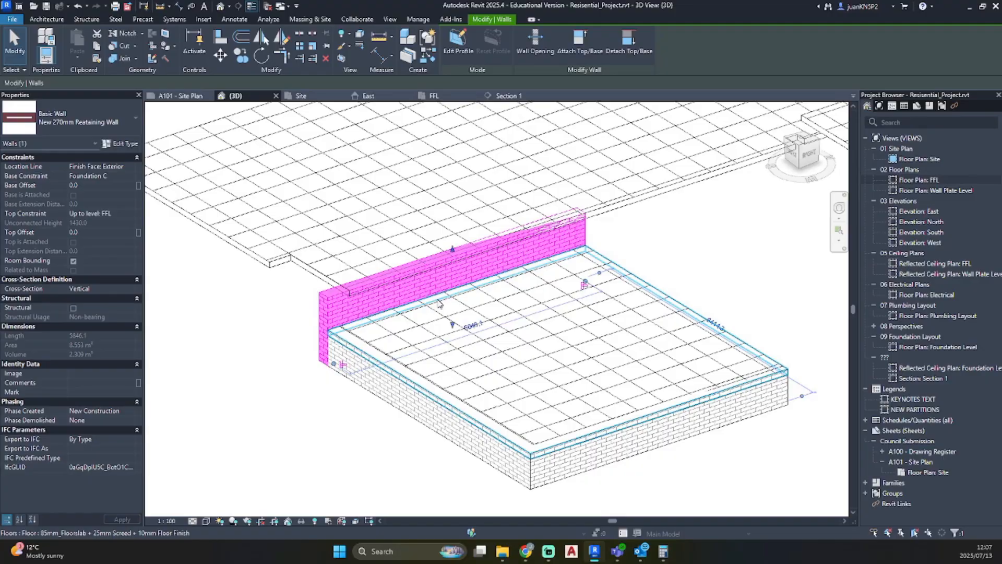
key(Escape)
- Join the geometry of the two adjacent brick foundation walls with the garage floor slab
shift+middle_drag(515, 302, 613, 439)
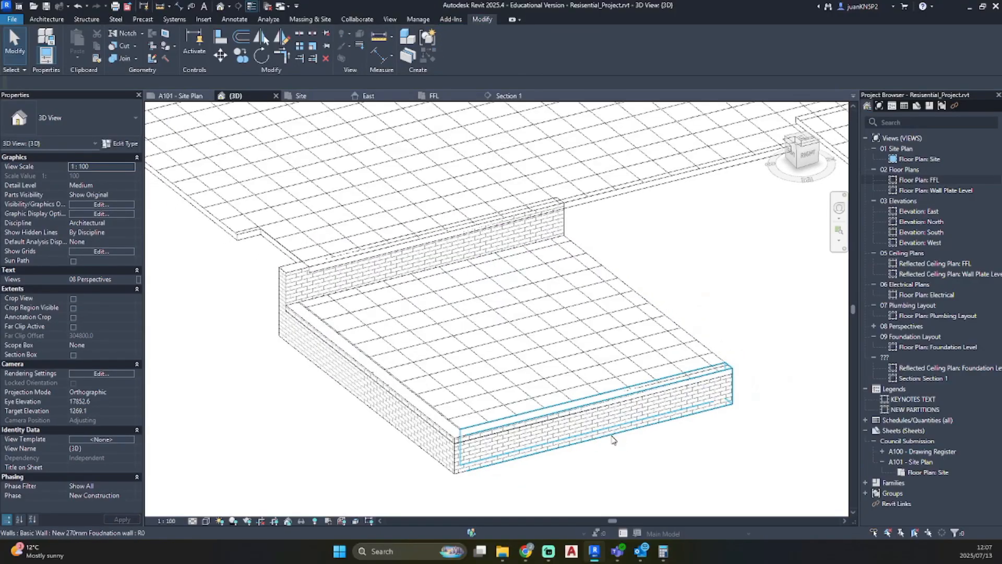
click(114, 61)
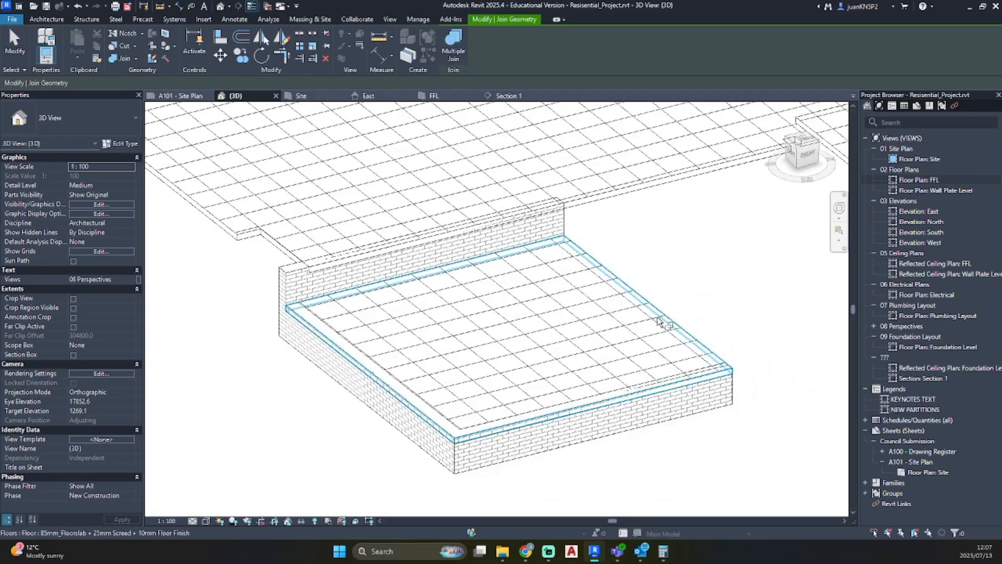
click(650, 435)
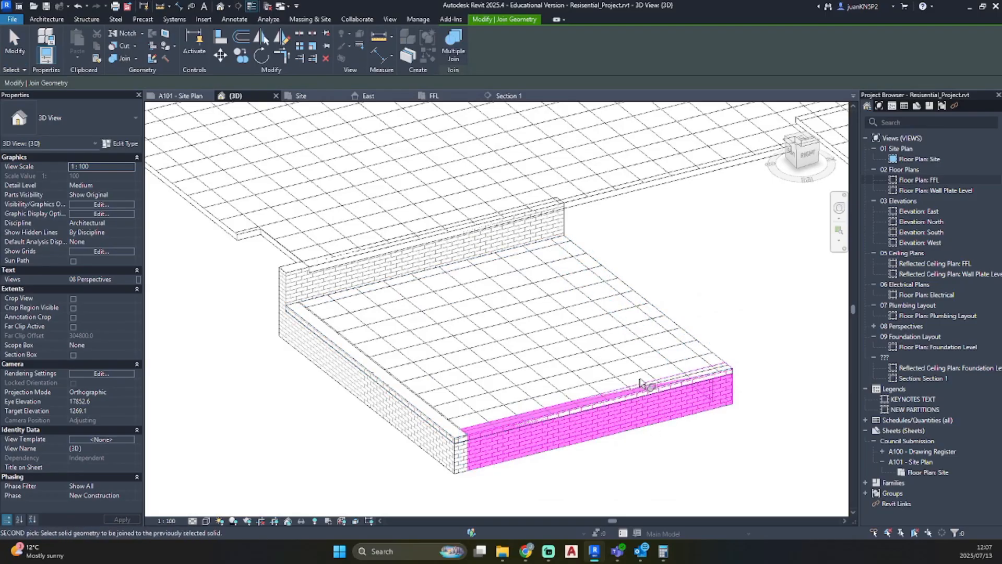
click(683, 346)
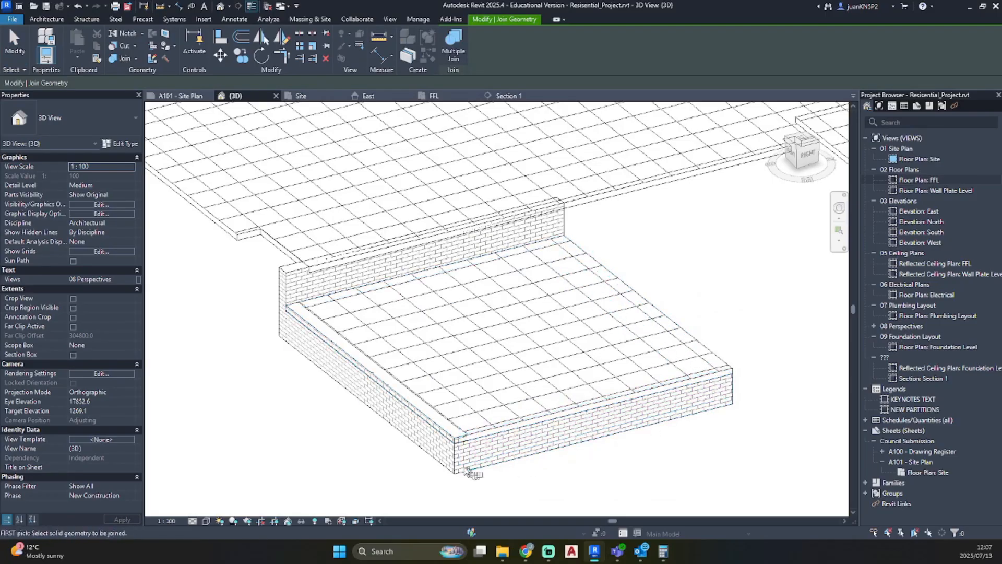
click(442, 467)
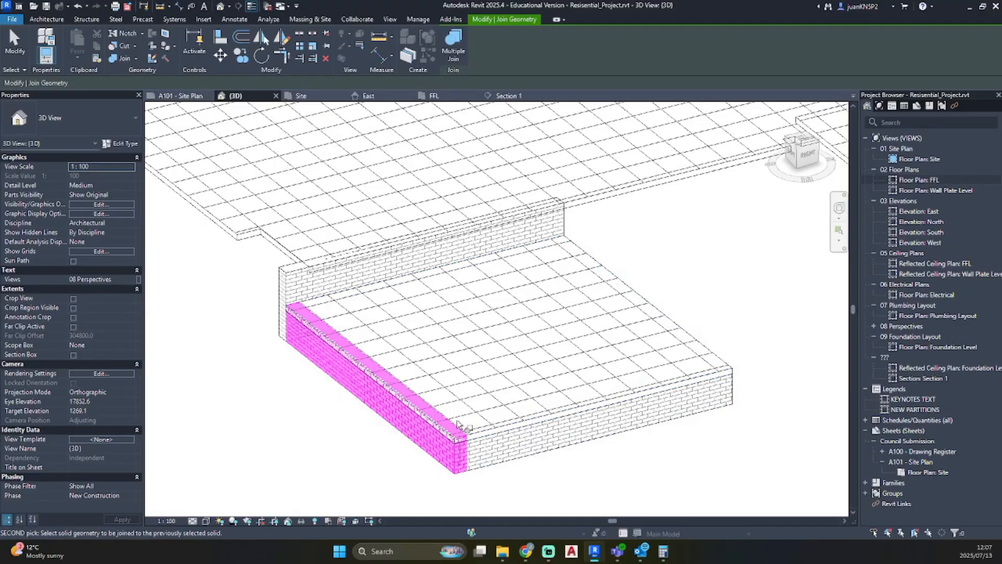
click(483, 435)
key(Escape)
mouse_move(540, 371)
shift+middle_down()
mouse_move(631, 416)
mouse_move(407, 376)
mouse_move(533, 374)
mouse_move(636, 398)
mouse_move(649, 294)
mouse_move(625, 363)
mouse_move(667, 403)
mouse_move(556, 382)
mouse_move(607, 324)
mouse_move(644, 337)
mouse_move(675, 369)
mouse_move(578, 463)
mouse_move(587, 392)
mouse_move(594, 433)
shift+middle_up()
click(607, 353)
click(611, 391)
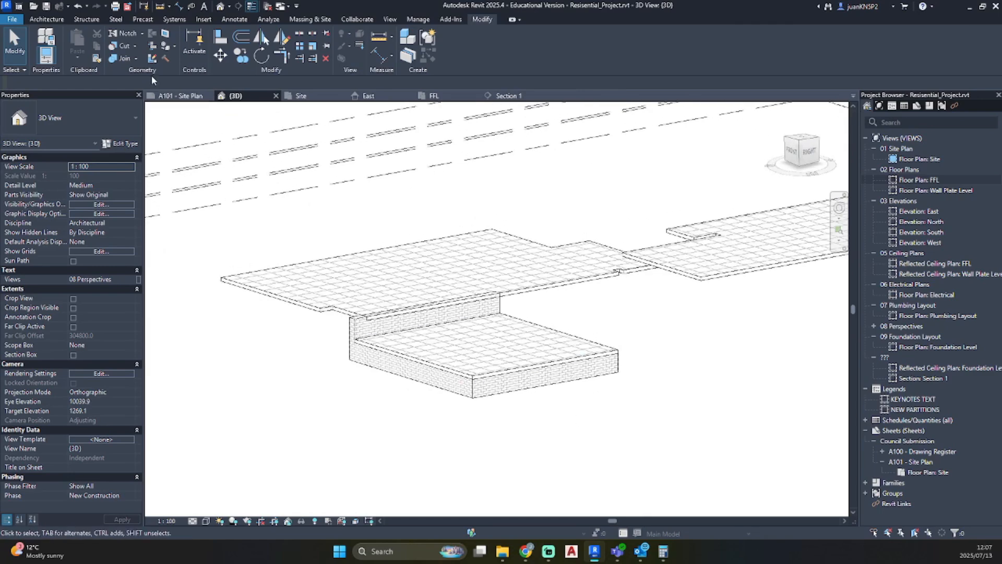
- Start a structural wall foundation and duplicate its 650 x 250mm type as "New 300x700mm Foundation Footing"
click(85, 20)
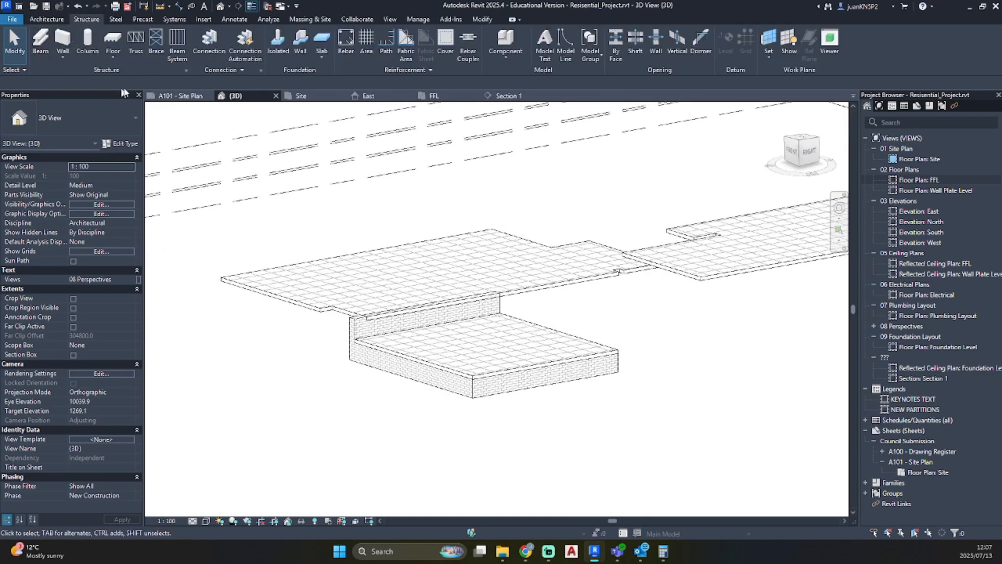
click(307, 36)
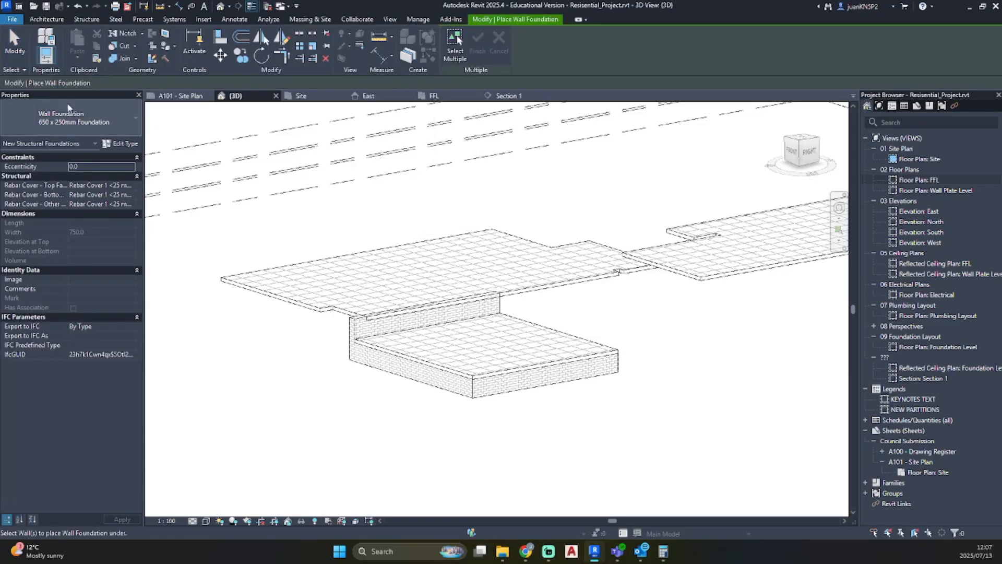
click(120, 143)
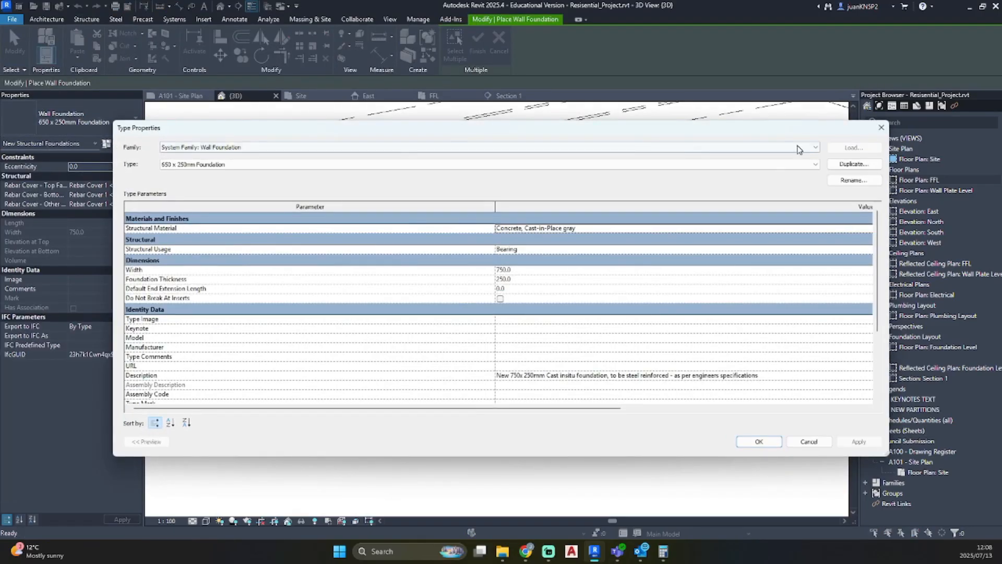
click(847, 165)
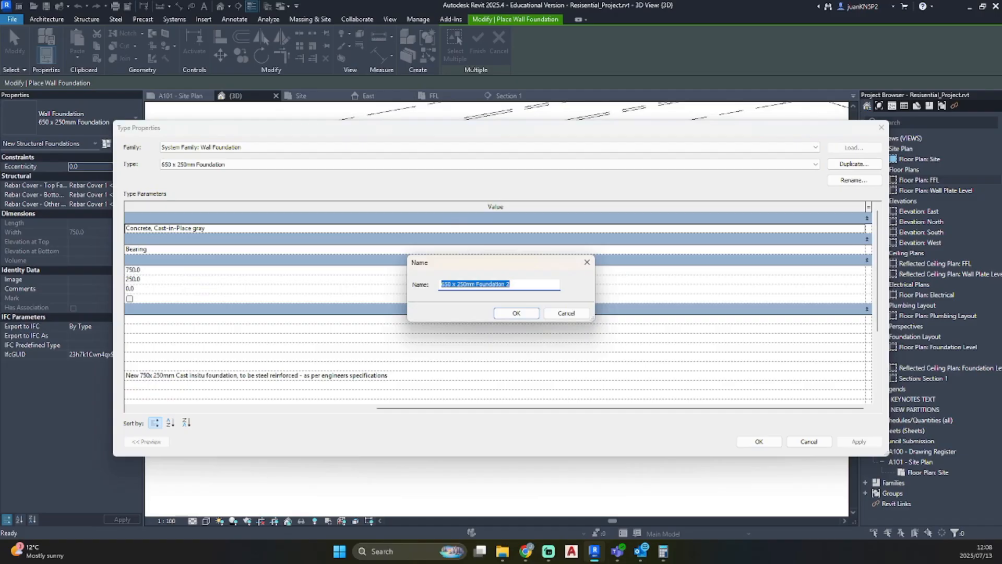
text(New 300x70)
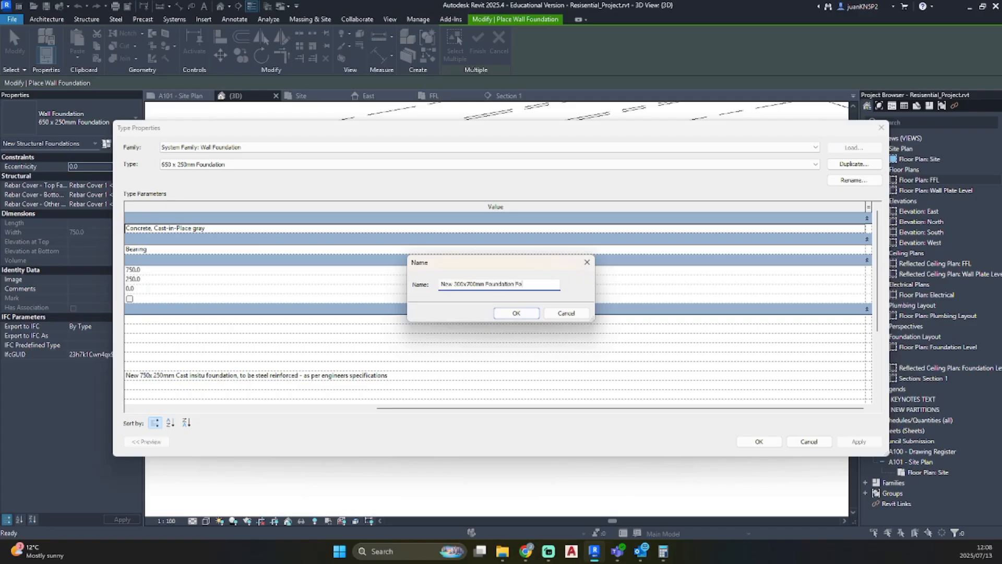
key(Return)
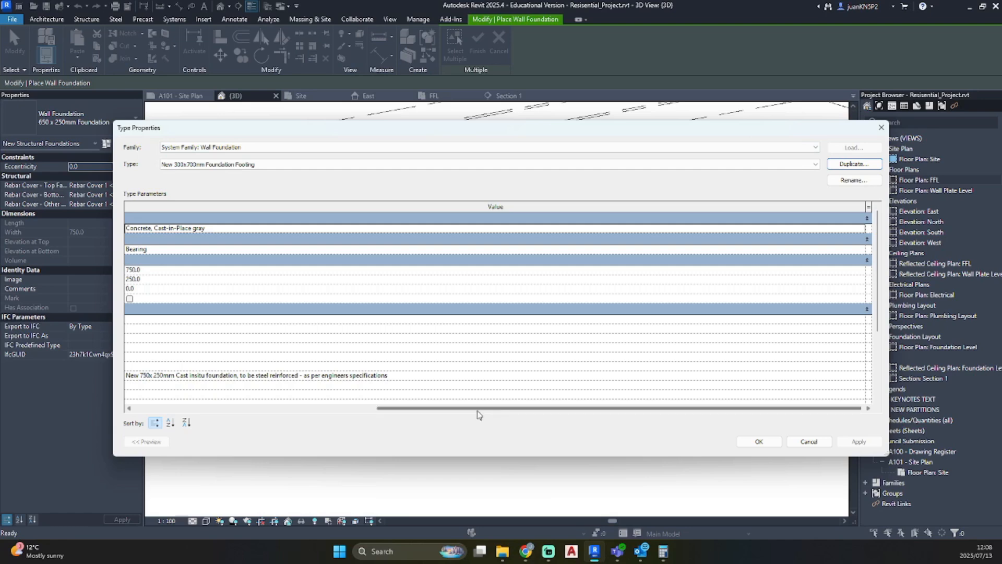
- Set the new footing type's Width to 700 and Foundation Thickness to 300
drag(490, 408, 247, 408)
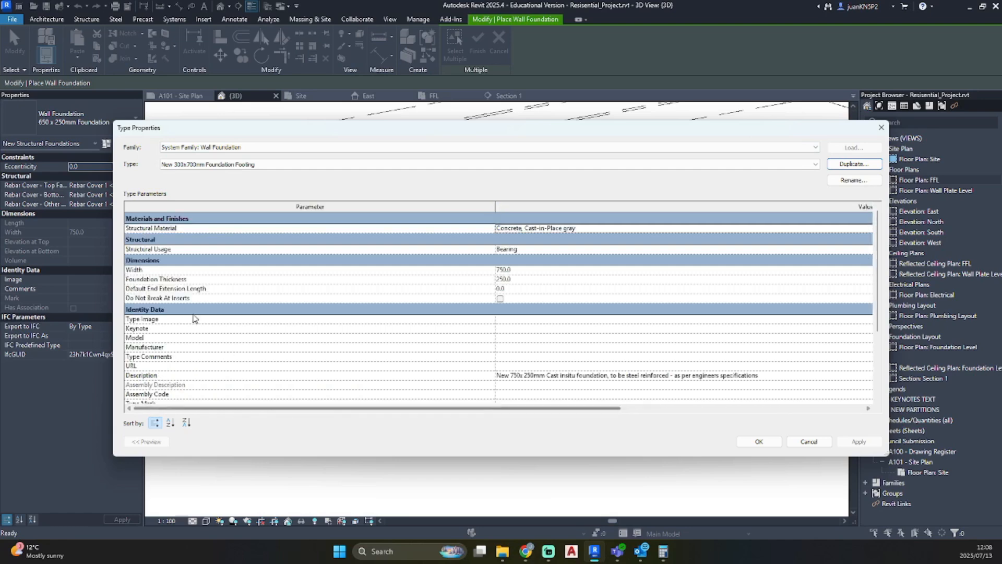
click(510, 271)
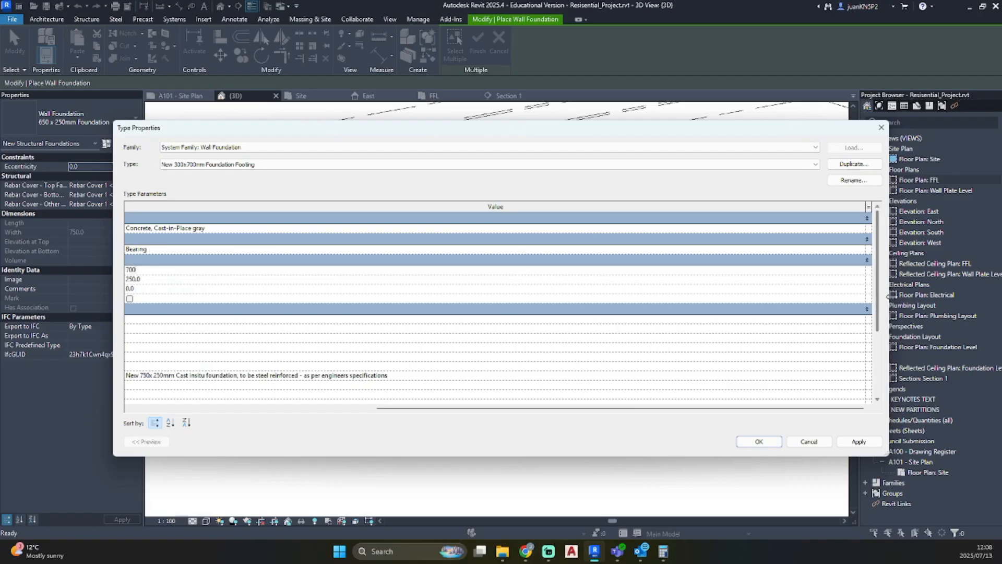
drag(888, 300, 601, 317)
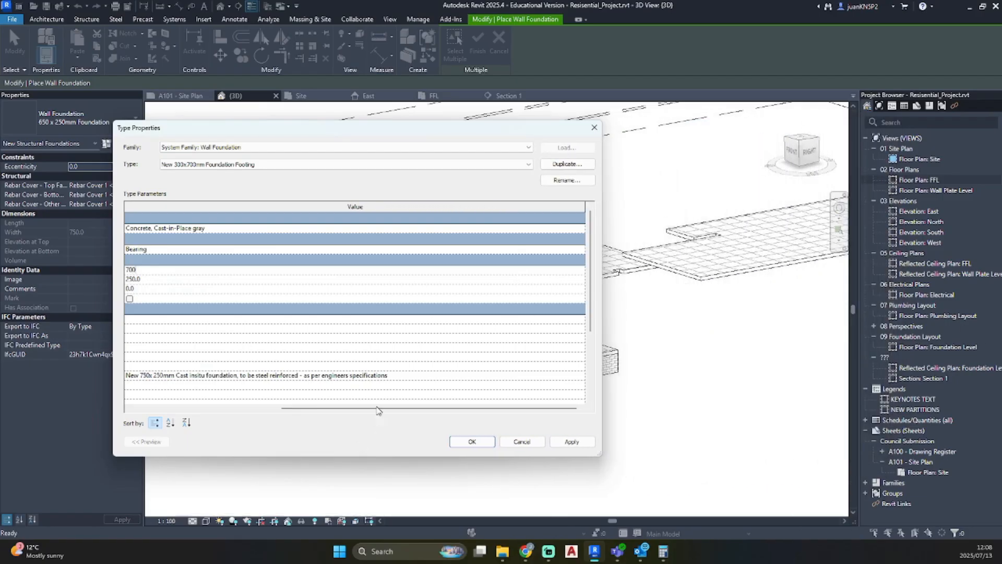
drag(404, 409, 263, 418)
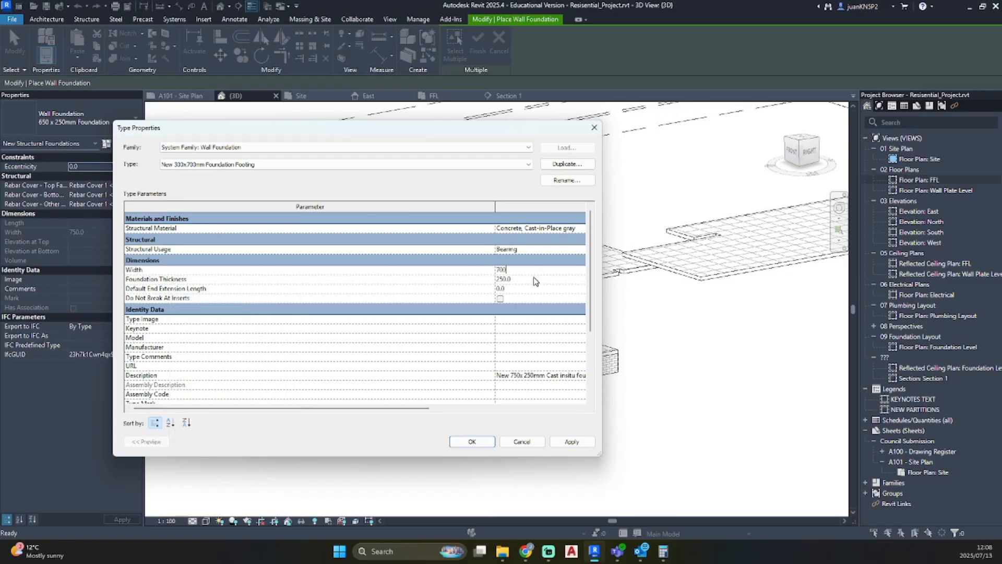
key(Tab)
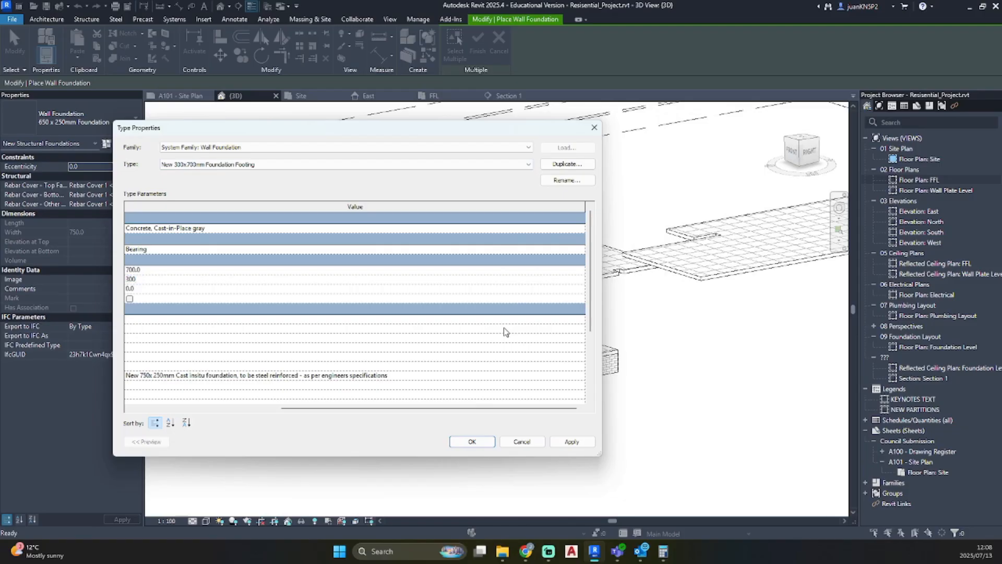
click(472, 442)
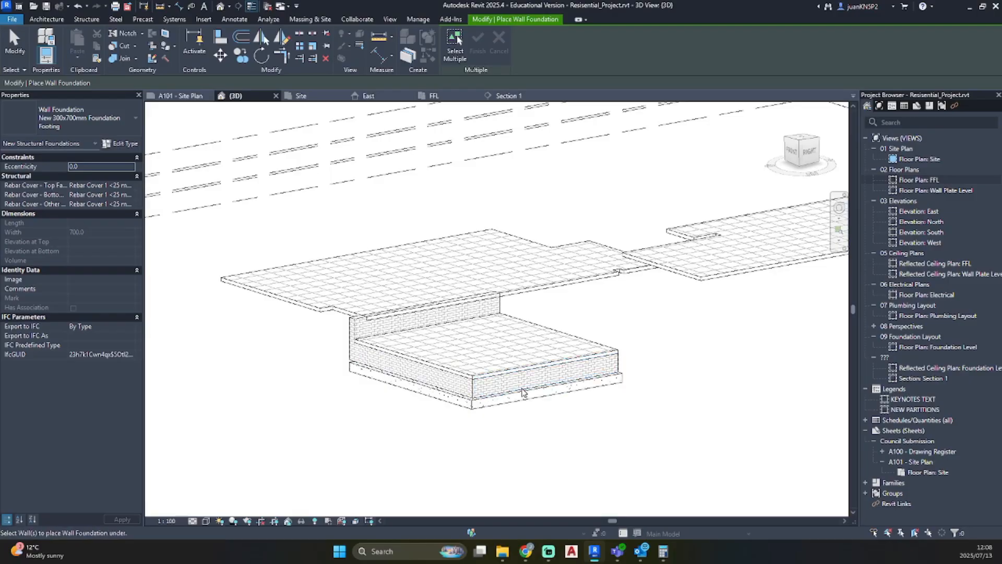
- Place the New 300x700mm Foundation Footing under the garage's brick foundation walls
shift+middle_drag(523, 392, 414, 376)
click(402, 313)
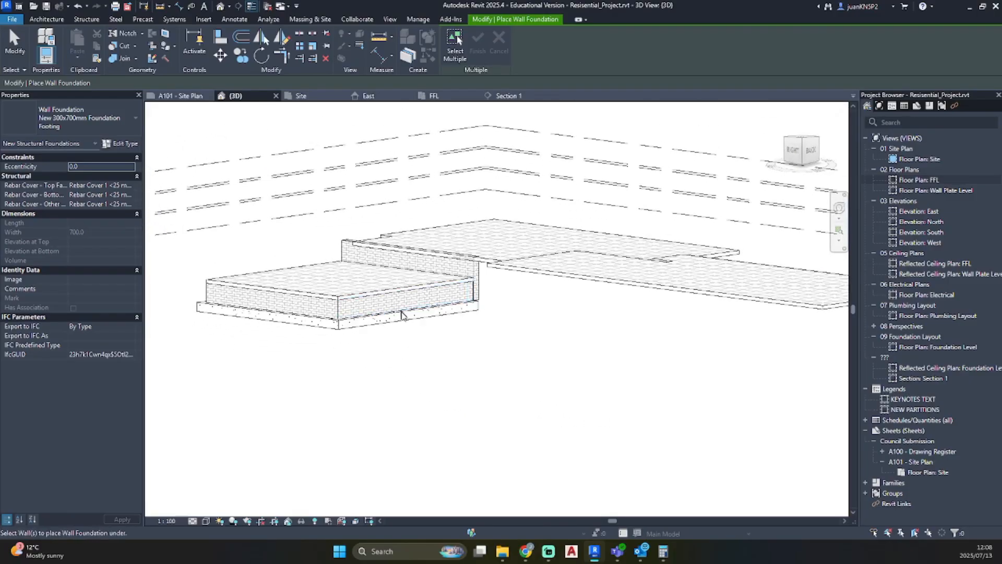
key(Escape)
key(Escape)
- Examine the underside of the retaining wall between the house slab and the garage
scroll(418, 483, up, 3)
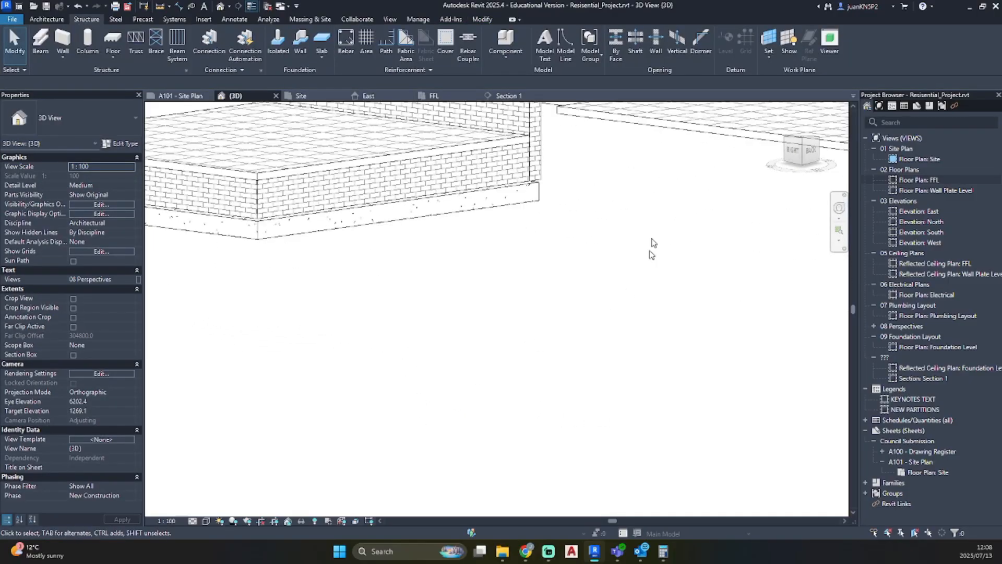
shift+middle_drag(499, 106, 657, 264)
scroll(657, 264, up, 2)
click(656, 263)
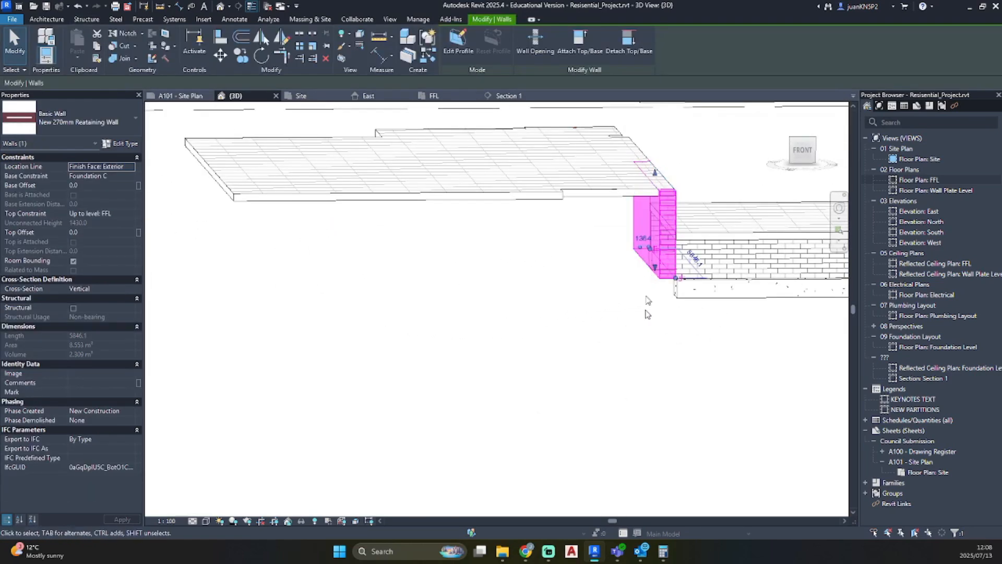
scroll(655, 384, down, 1)
mouse_move(655, 384)
shift+middle_down()
mouse_move(720, 396)
mouse_move(680, 400)
mouse_move(593, 375)
mouse_move(548, 358)
mouse_move(552, 344)
shift+middle_up()
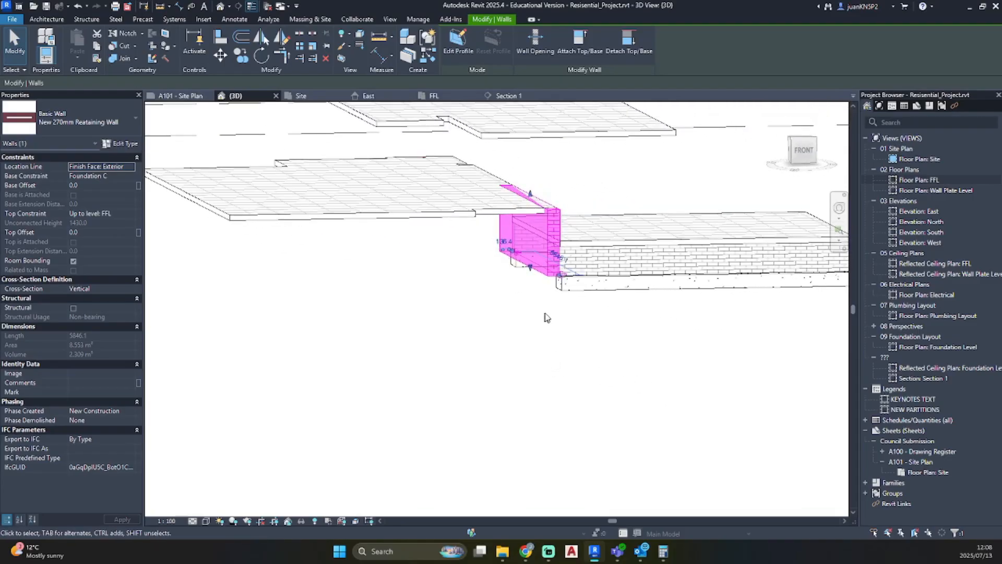
click(445, 306)
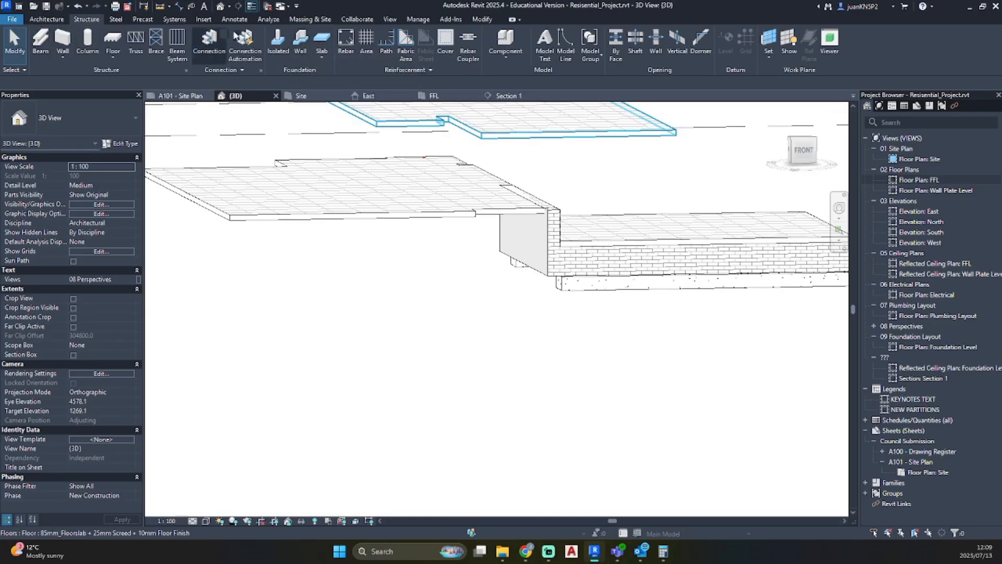
- Start a structural wall foundation and set the 650 x 250mm Foundation type's Structural Usage to Retaining
click(301, 39)
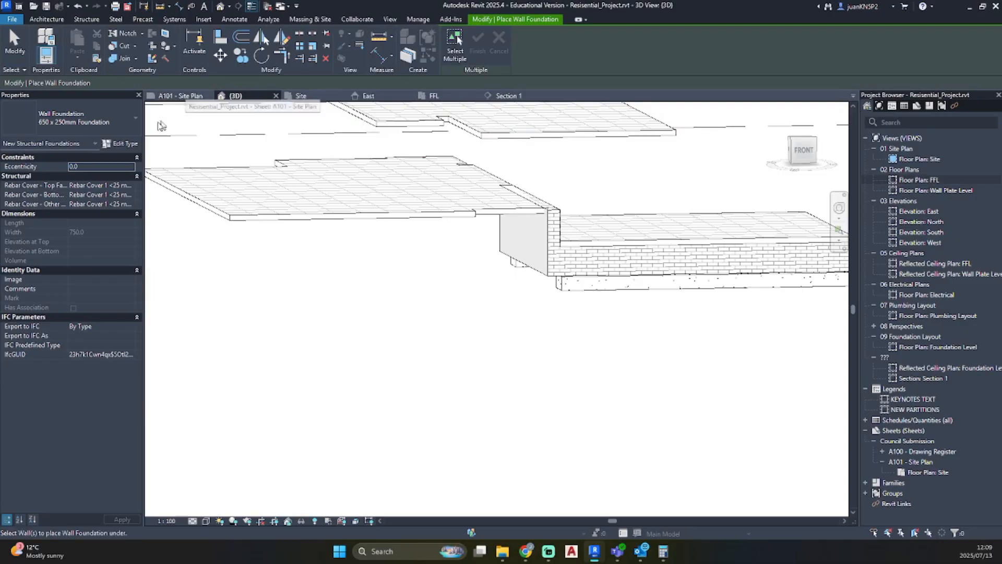
click(115, 148)
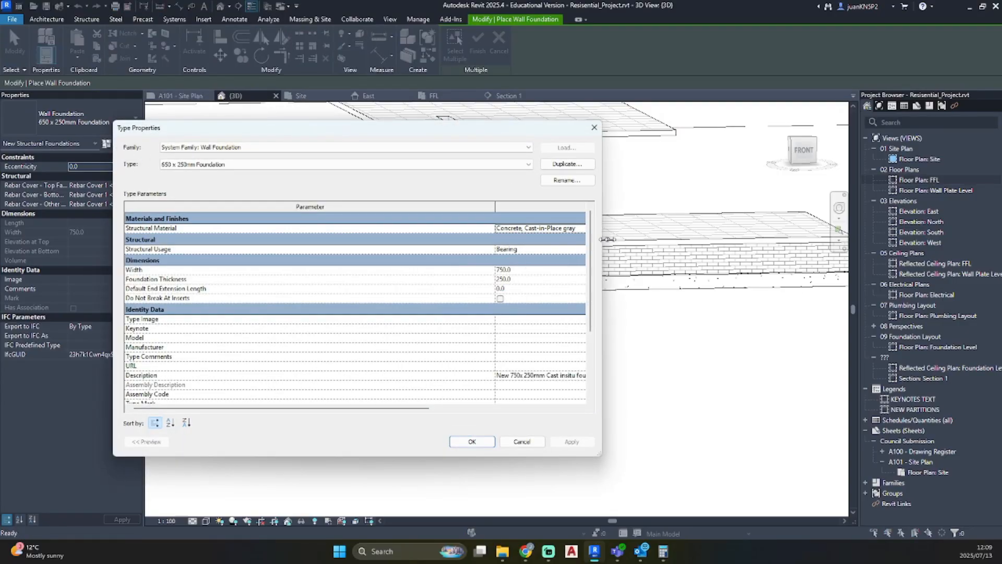
drag(608, 239, 881, 249)
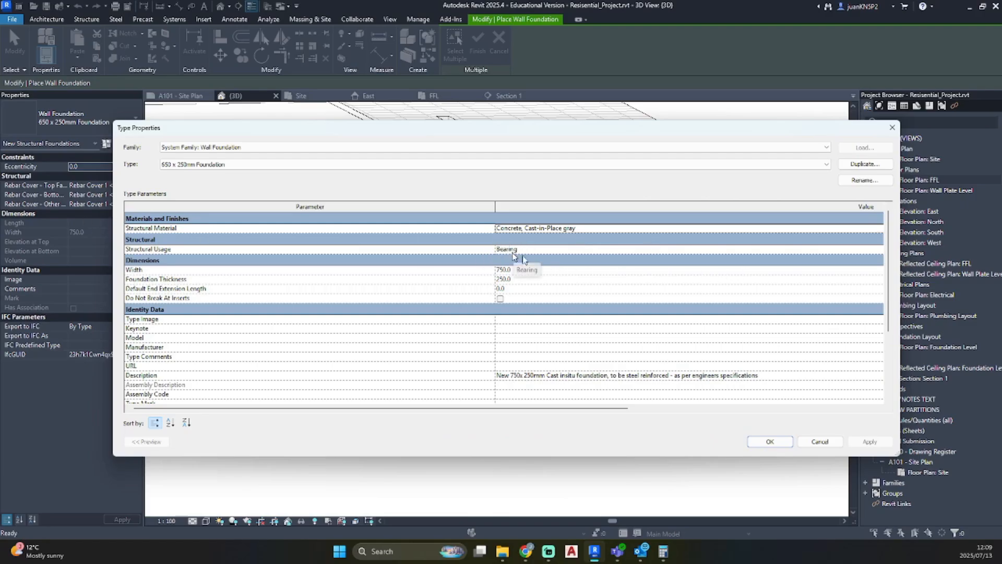
click(876, 249)
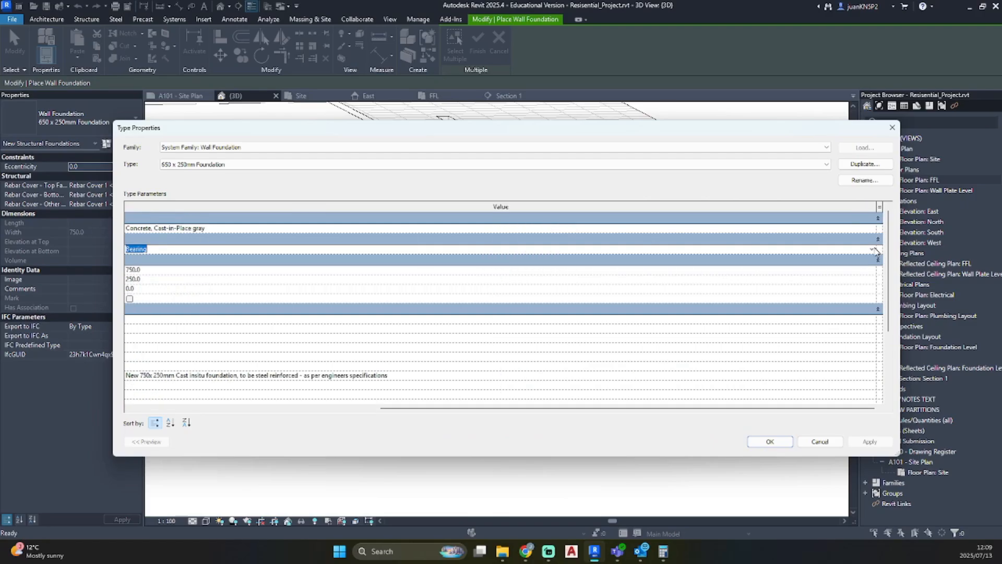
click(875, 250)
click(153, 259)
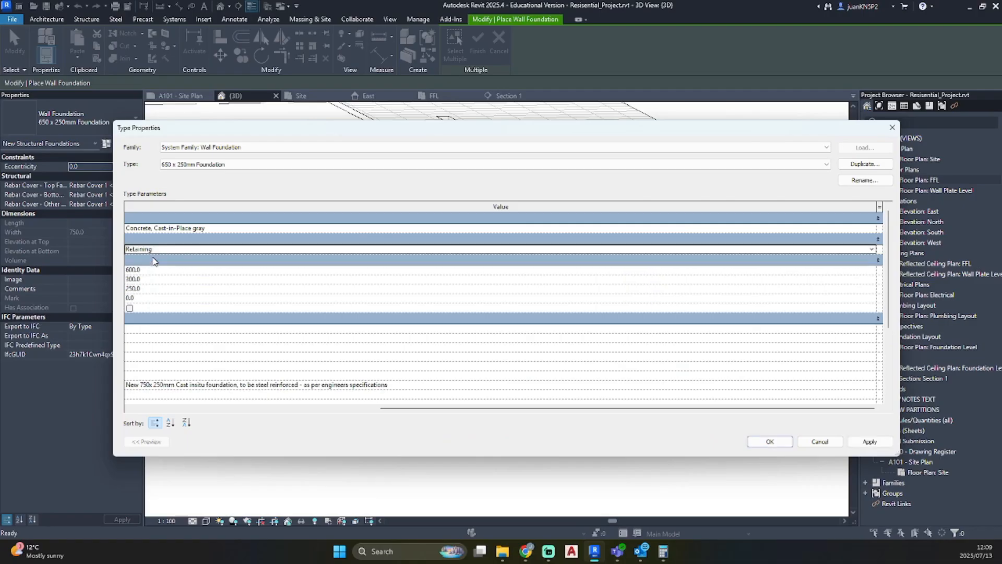
drag(387, 407, 156, 408)
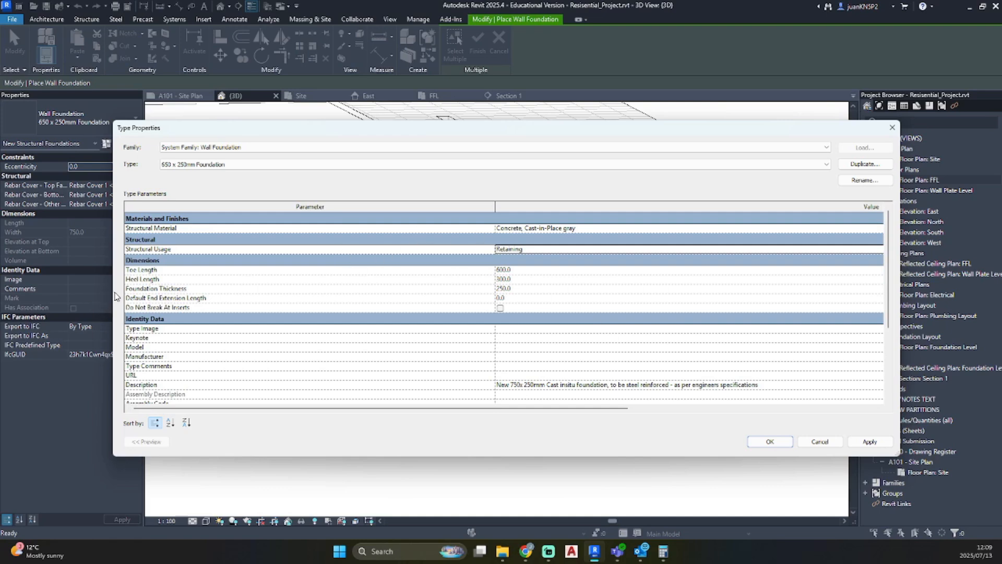
drag(112, 291, 284, 285)
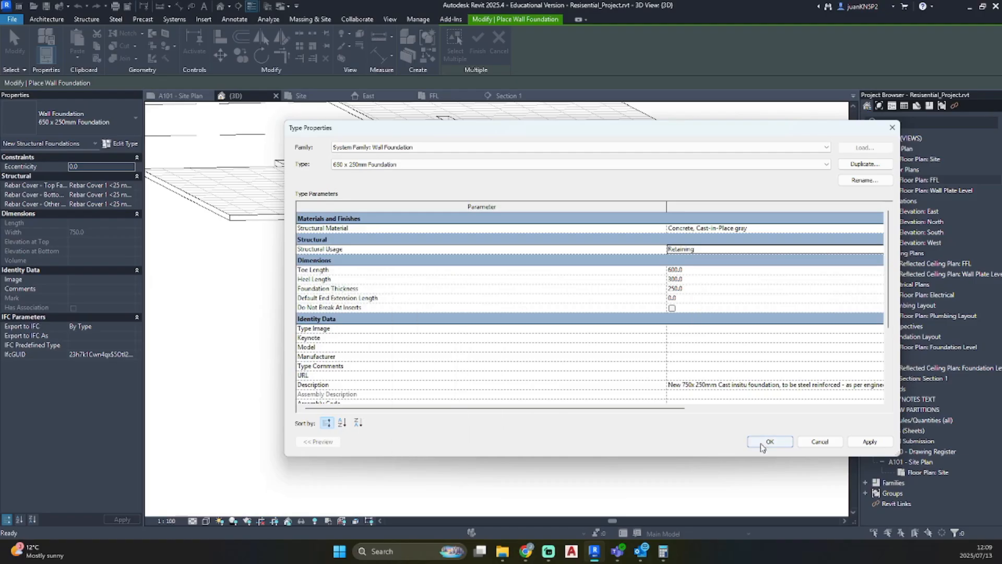
click(874, 443)
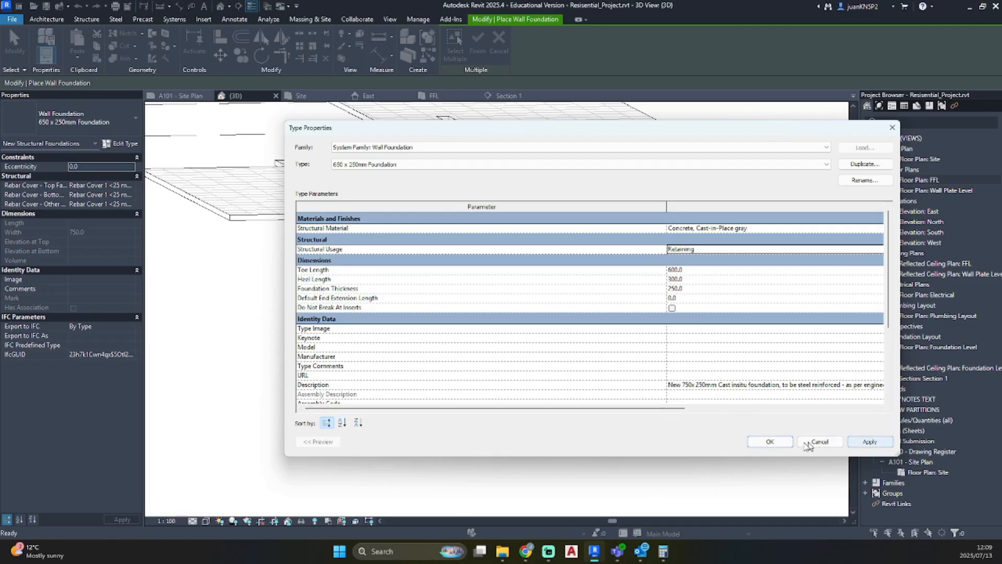
click(769, 442)
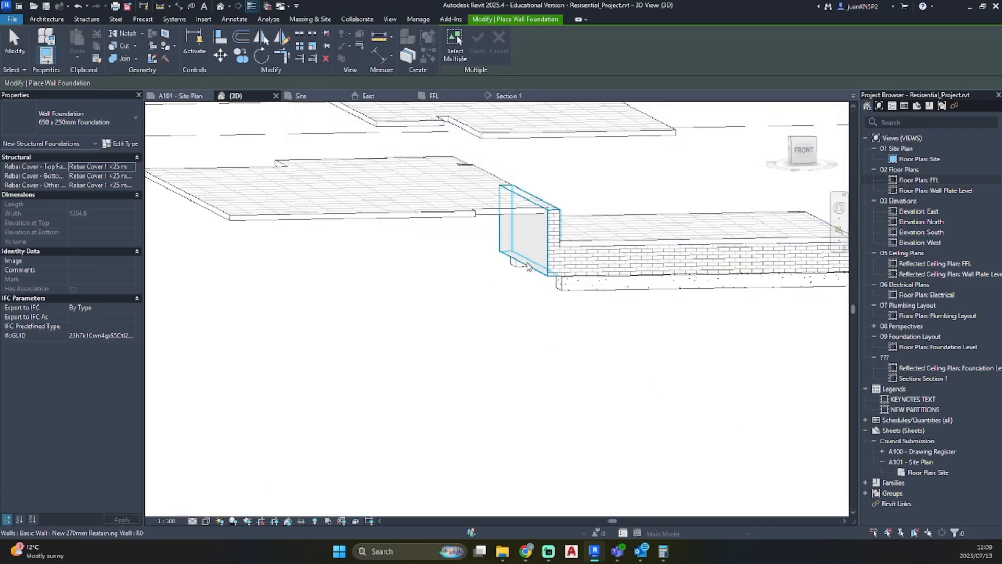
- Place the 650 x 250mm Foundation under the 270mm retaining wall beside the garage
click(527, 268)
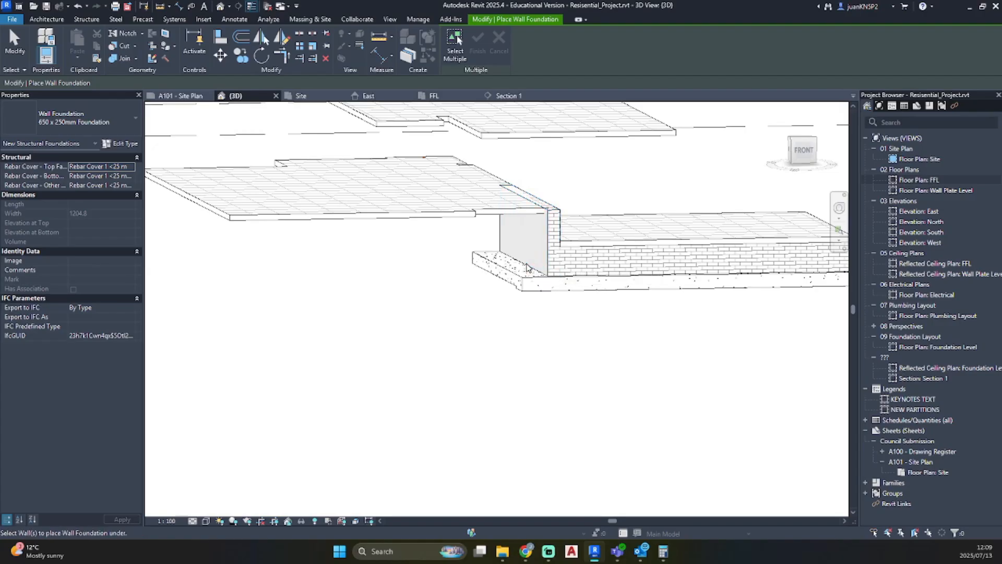
key(Escape)
shift+middle_drag(666, 389, 607, 332)
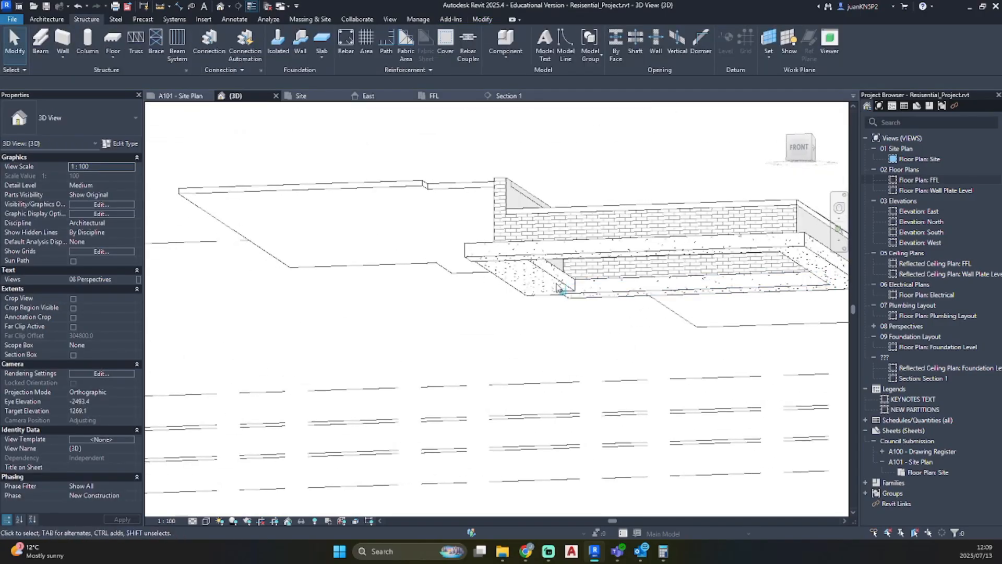
- Inspect the retaining wall's footing from above and below, including its junction with the garage footings
click(559, 289)
shift+middle_drag(517, 321, 616, 399)
shift+middle_drag(514, 296, 664, 293)
click(666, 183)
scroll(649, 291, up, 5)
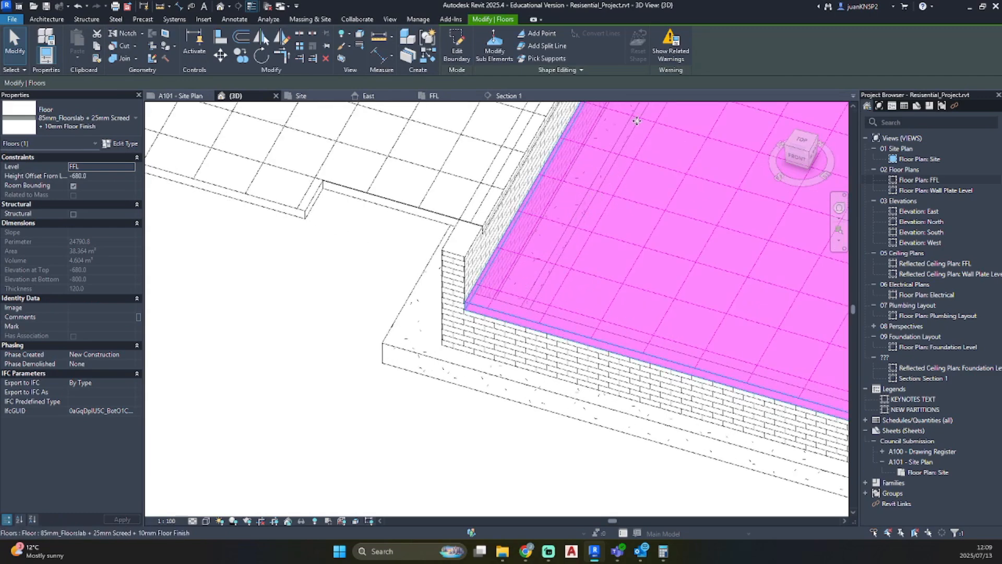
shift+middle_drag(561, 235, 509, 356)
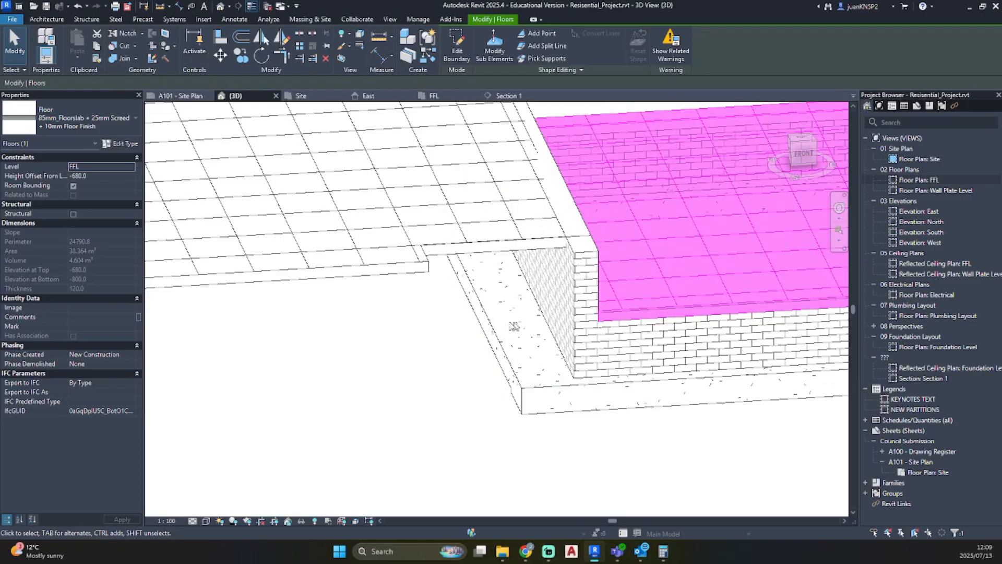
key(Escape)
shift+middle_drag(635, 394, 583, 368)
click(583, 368)
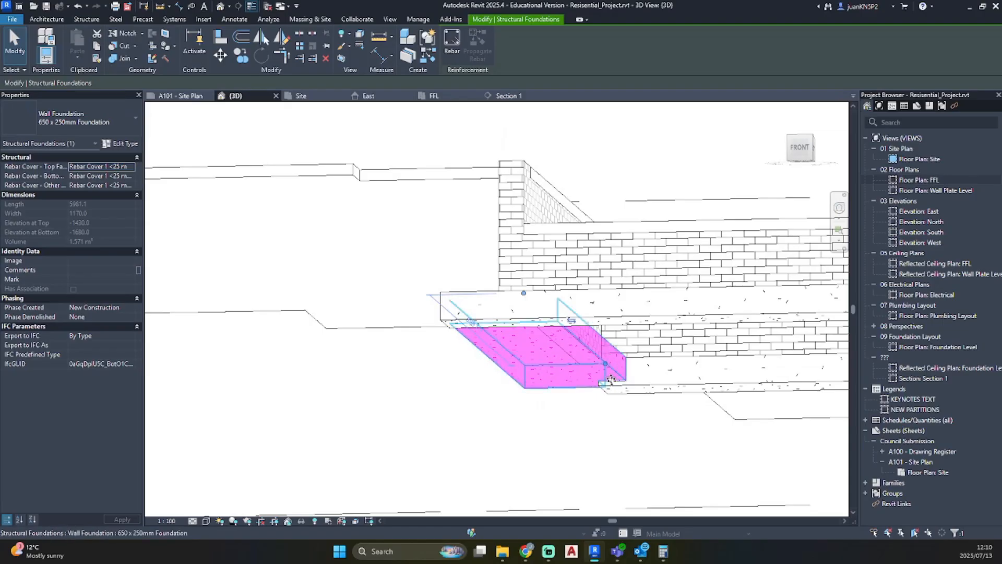
shift+middle_drag(653, 384, 563, 365)
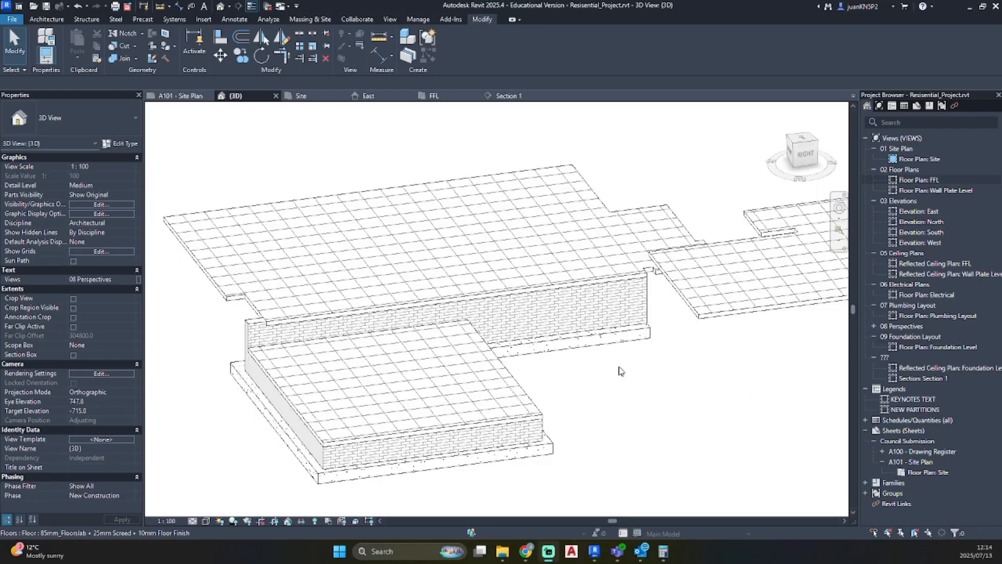
- Check the main house floor slab in 3D, and open the FFL floor plan at the foyer entrance beside the lounge
shift+middle_drag(671, 402, 572, 449)
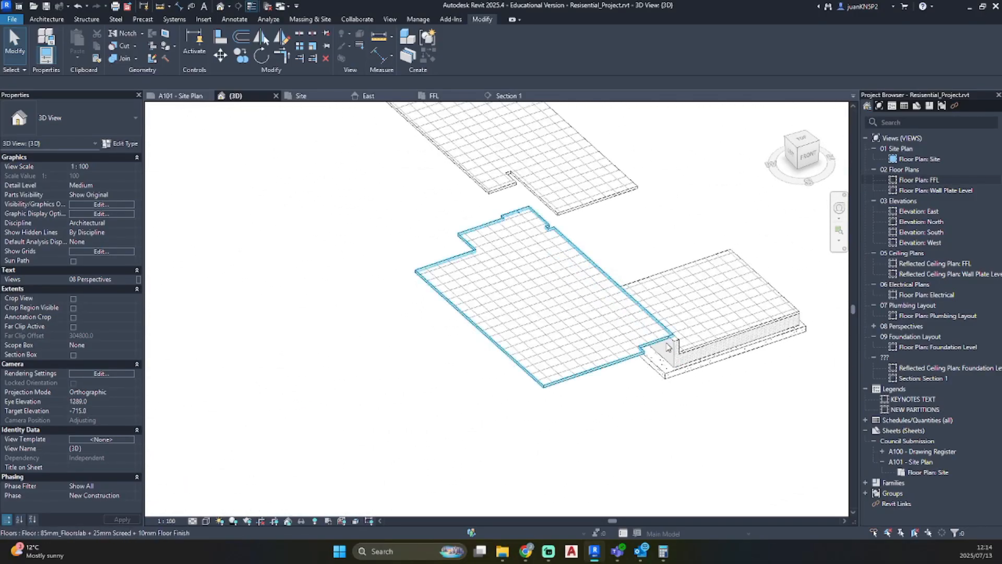
shift+middle_drag(668, 347, 632, 376)
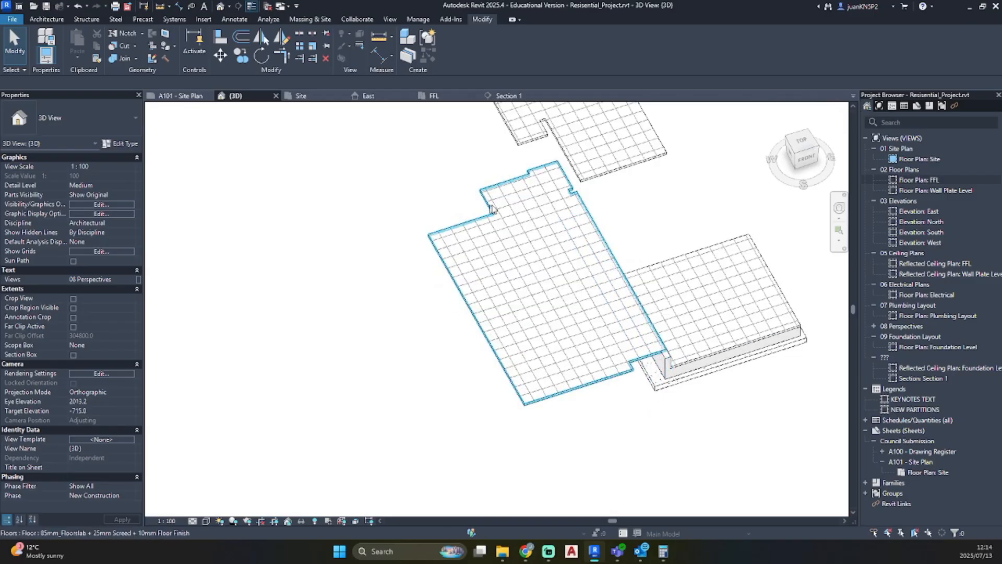
click(513, 195)
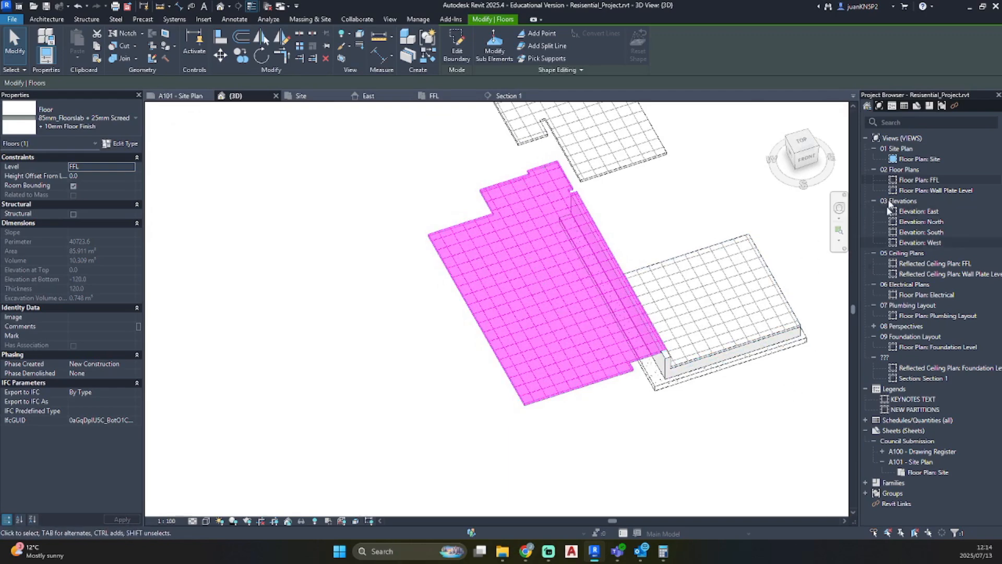
double_click(924, 180)
scroll(344, 369, down, 4)
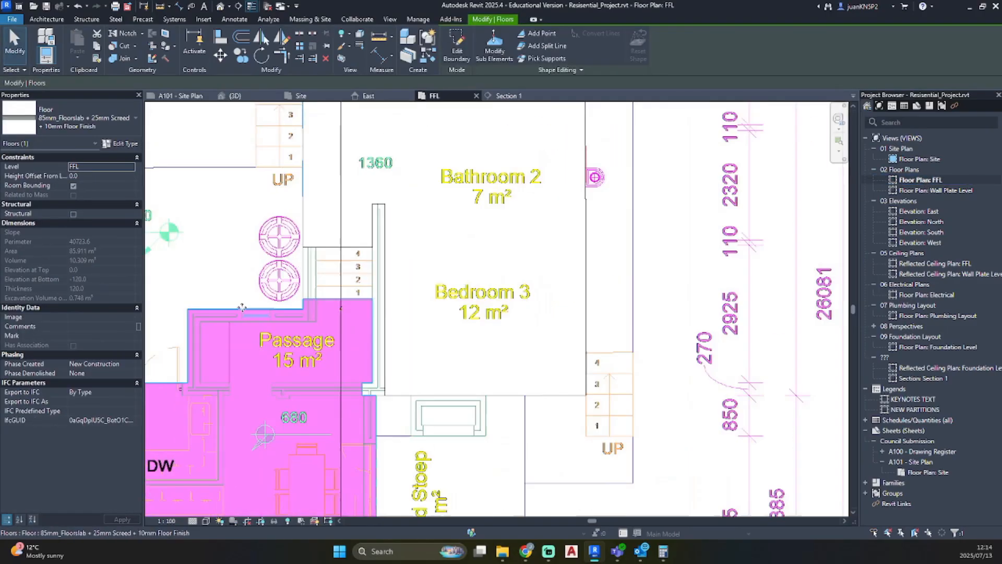
middle_drag(345, 368, 510, 187)
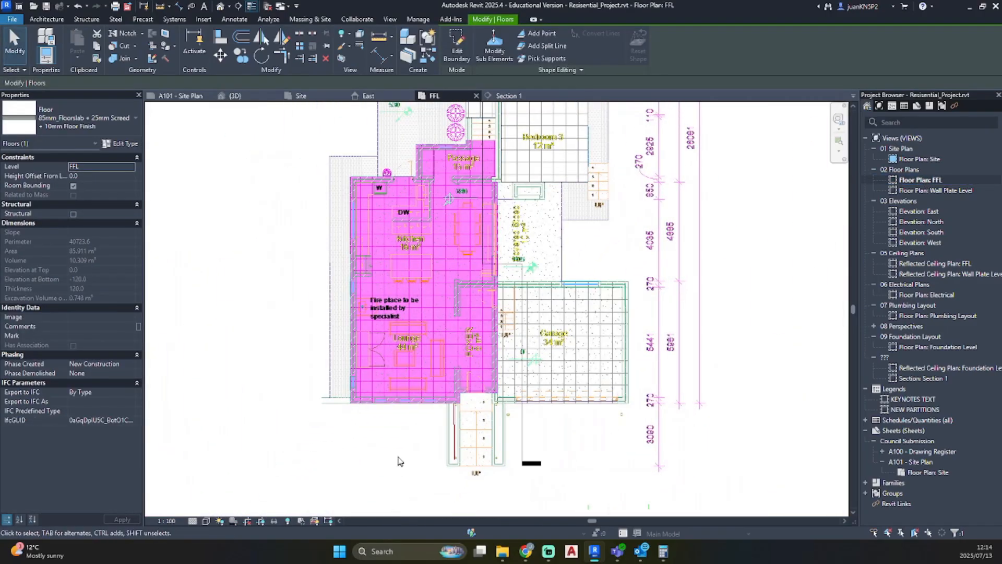
click(400, 461)
scroll(412, 433, up, 6)
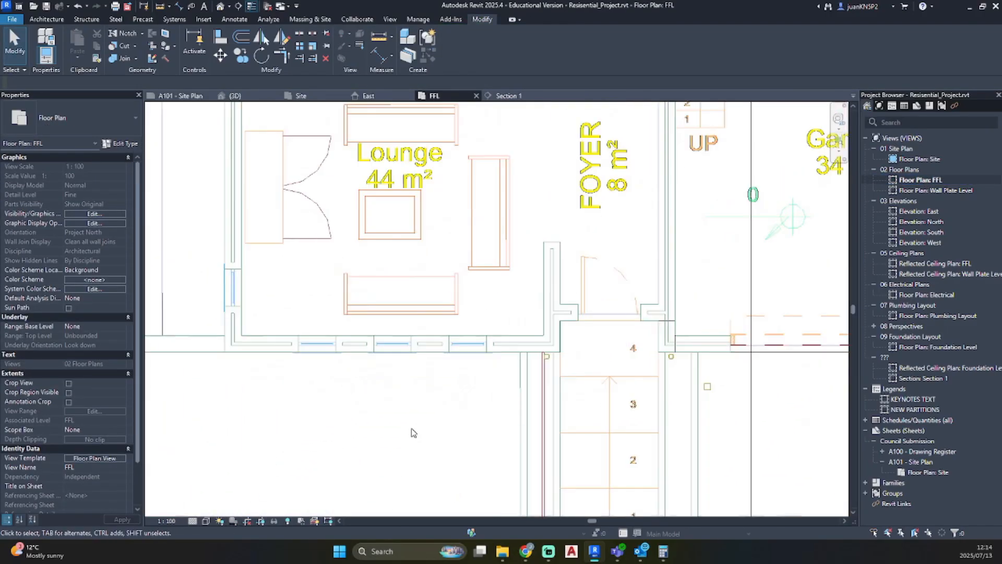
middle_drag(455, 403, 374, 424)
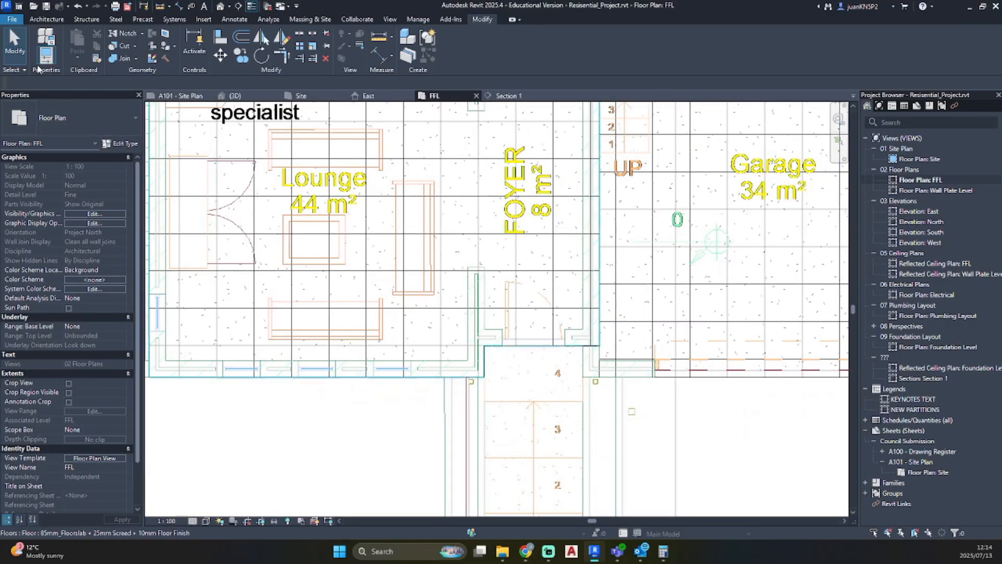
- Start a New 270mm Foudnation wall with Base Constraint Foundation Level and Top Constraint Up to level: FFL
click(48, 19)
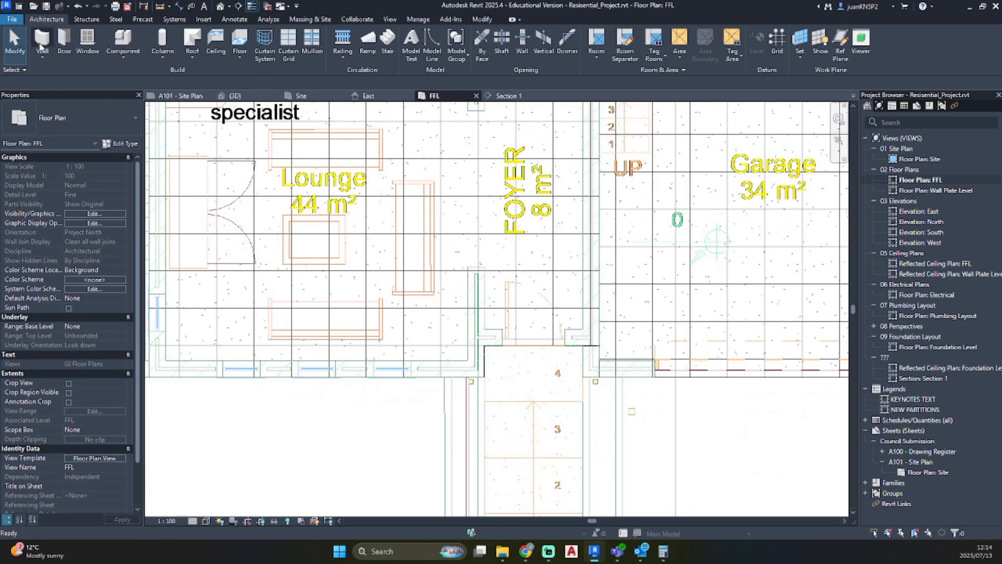
click(42, 47)
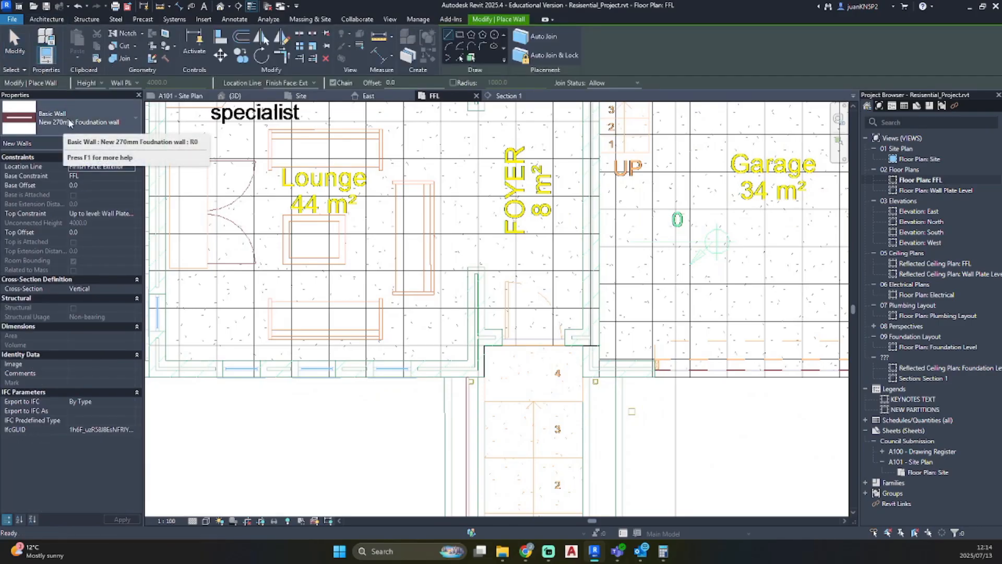
click(130, 176)
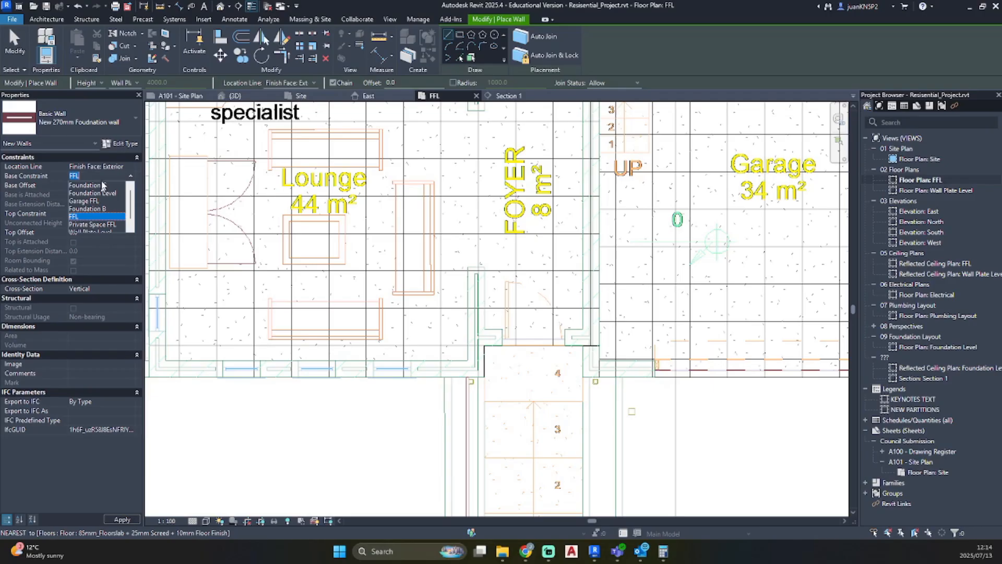
click(106, 193)
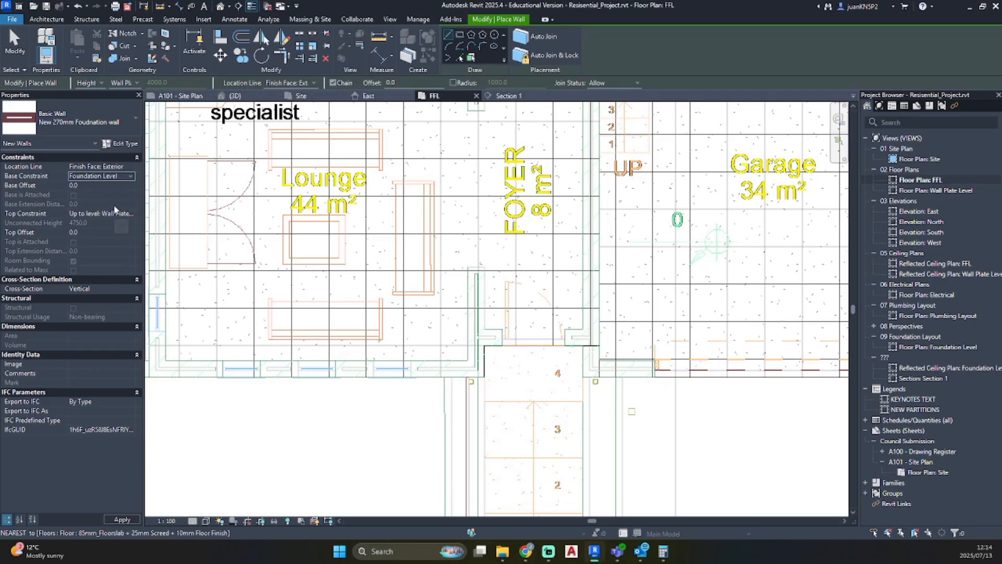
click(128, 215)
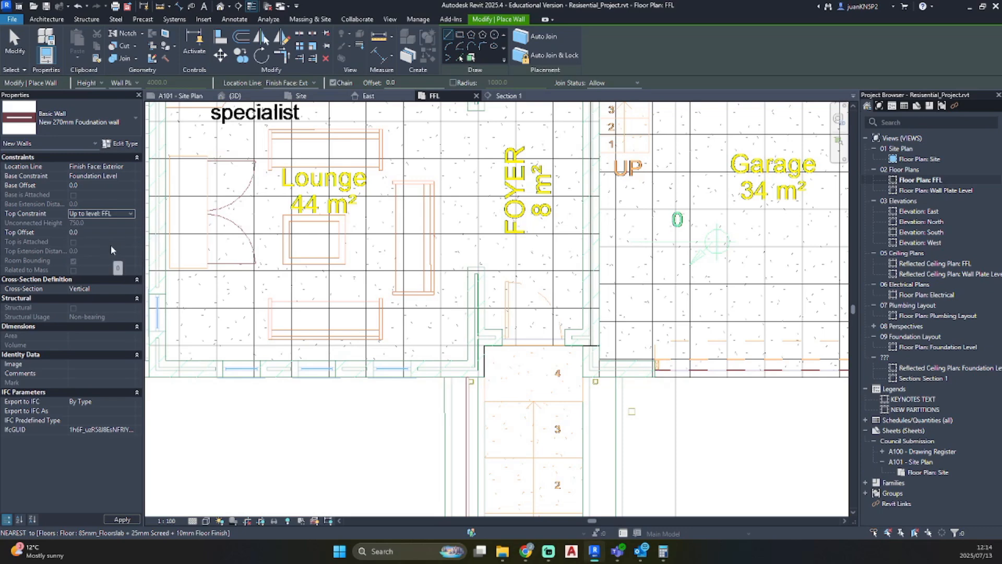
- Draw the 270mm foundation wall along the foyer entrance slab edge and down the return of about 500 mm to the lounge's front face
scroll(592, 346, up, 2)
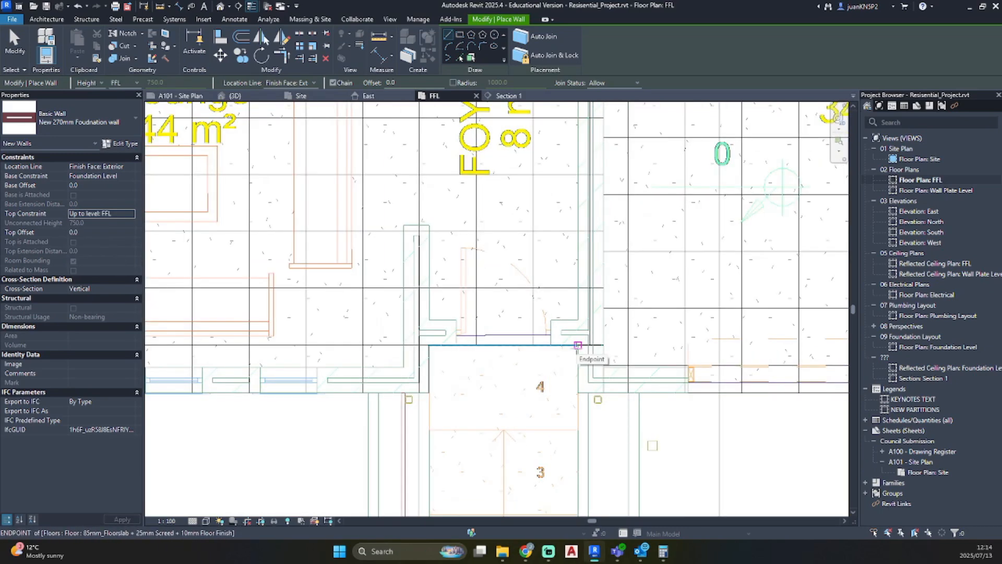
scroll(578, 346, up, 2)
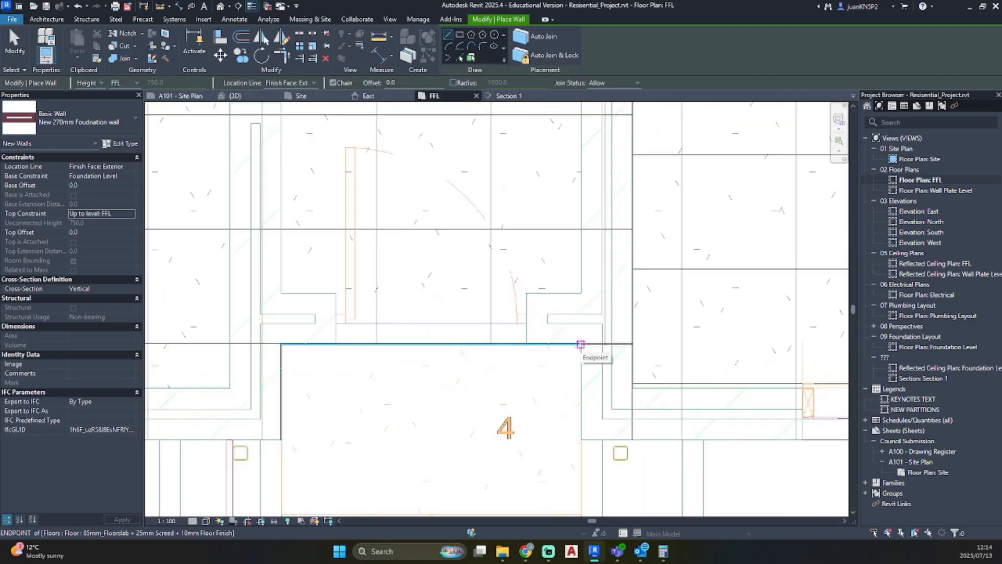
scroll(581, 344, up, 3)
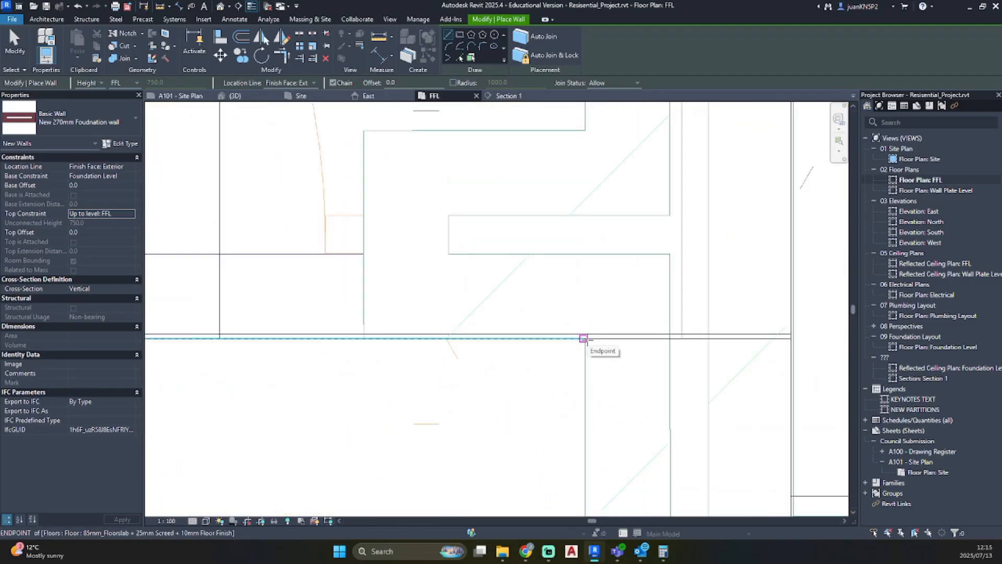
click(583, 338)
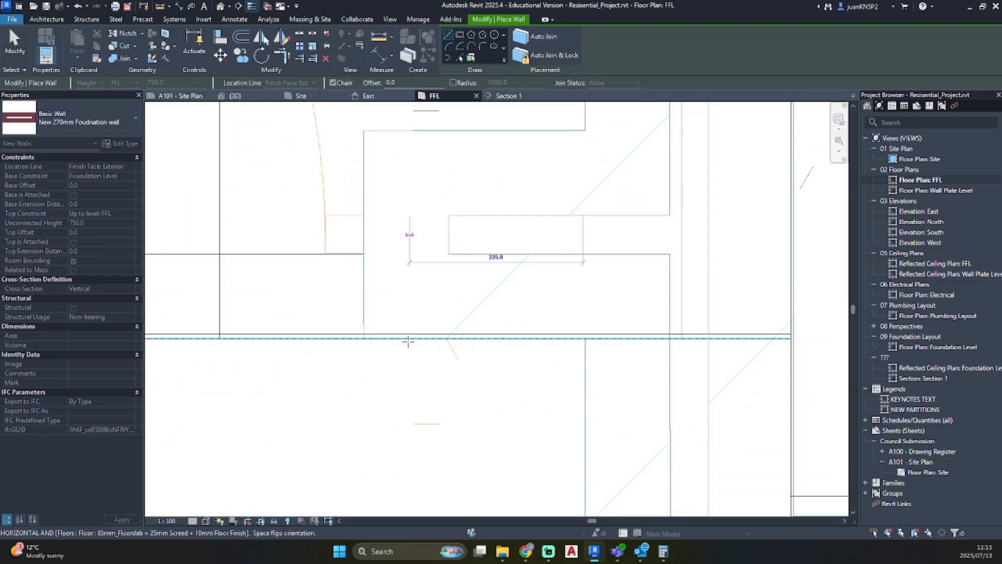
scroll(409, 341, down, 3)
middle_drag(416, 347, 749, 275)
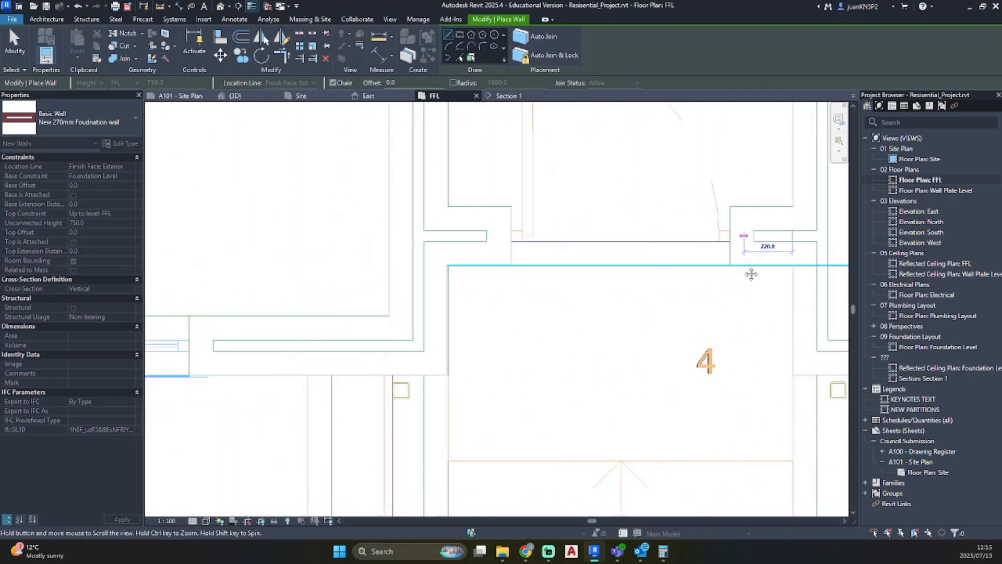
click(448, 266)
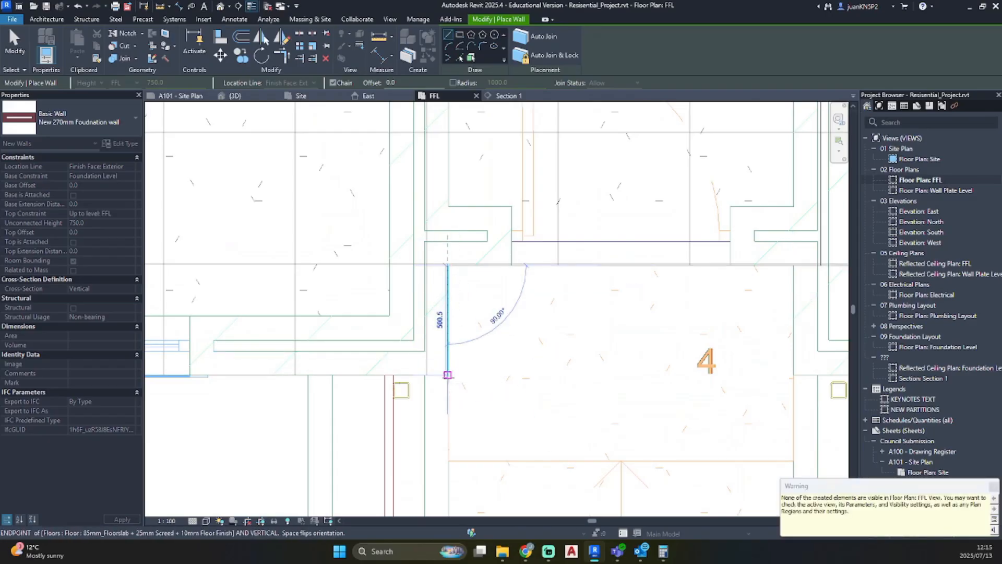
click(447, 375)
- Continue the foundation walls along the lounge's front edge and along the outer side to the kitchen's far outer corner
scroll(266, 376, down, 3)
scroll(265, 376, down, 2)
middle_drag(266, 376, 707, 371)
click(423, 371)
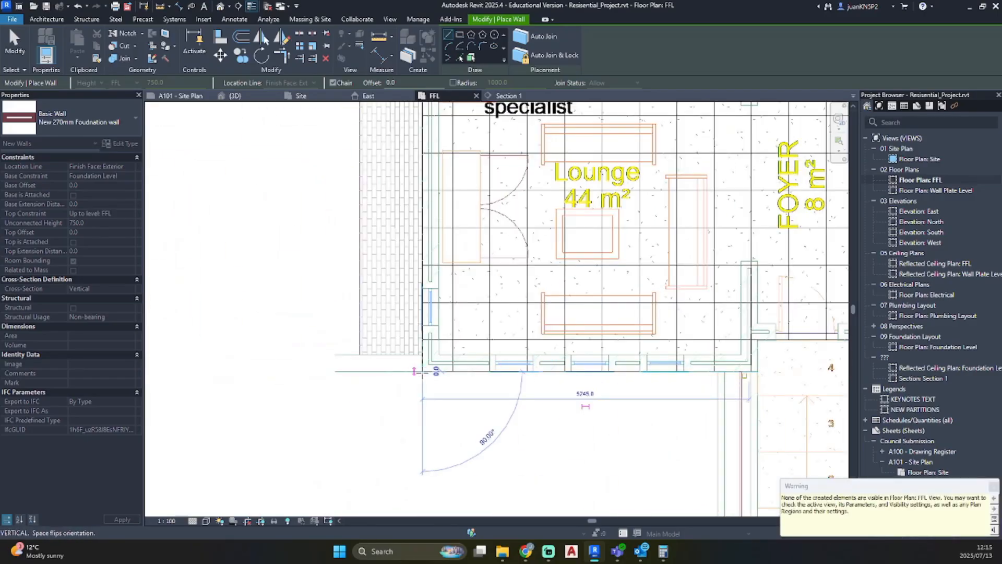
scroll(417, 292, down, 2)
middle_drag(420, 272, 407, 508)
scroll(379, 159, up, 2)
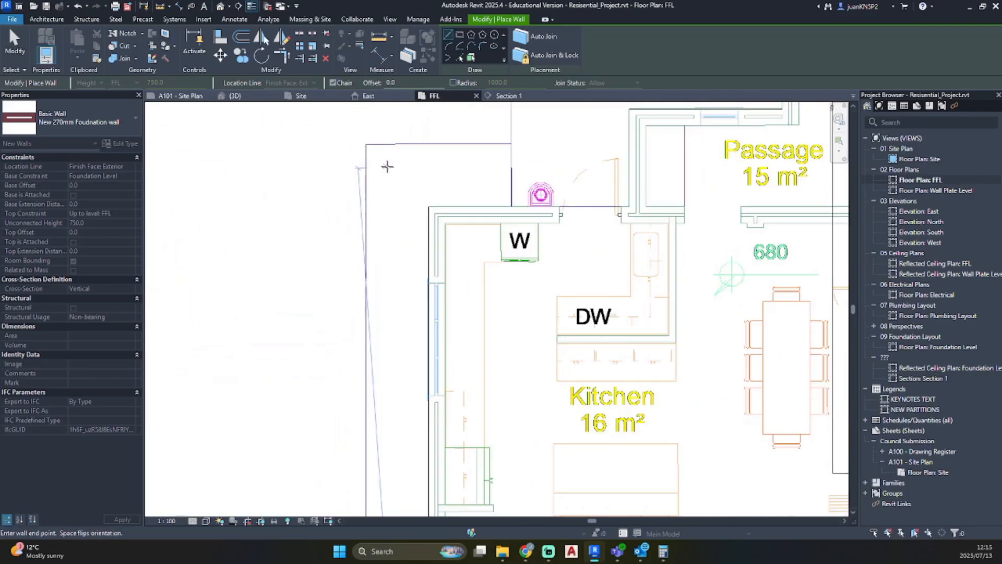
scroll(427, 200, up, 2)
click(430, 211)
- Continue the foundation wall from the kitchen corner across the passage to the slab corner beside the covered stoep, and end the chain
scroll(562, 217, down, 1)
middle_drag(561, 217, 260, 252)
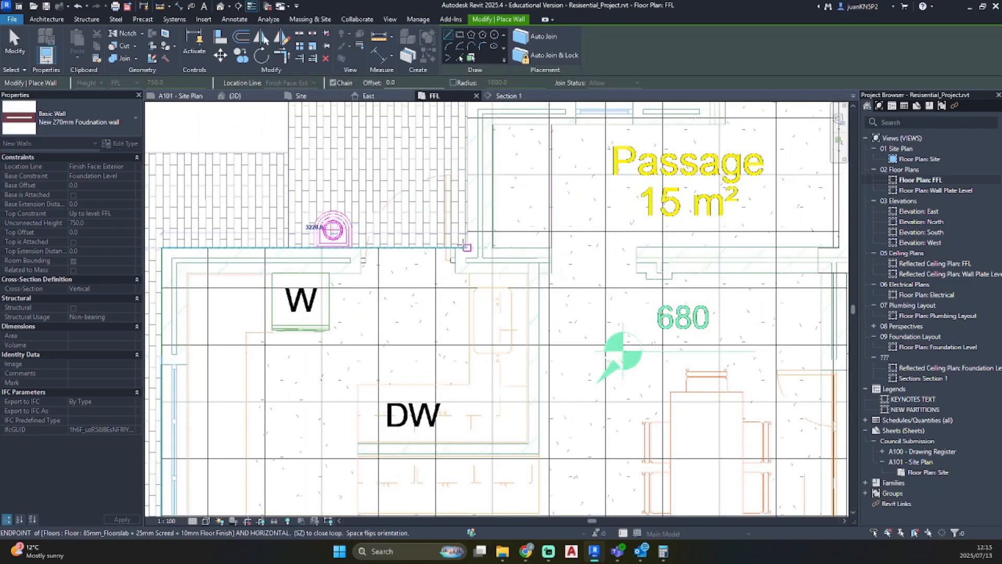
middle_drag(695, 235, 406, 236)
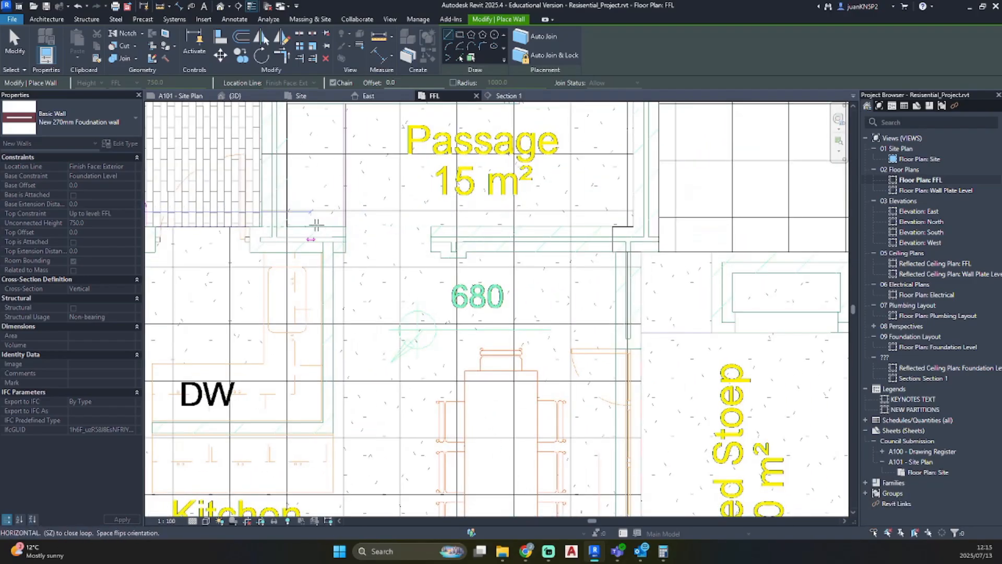
click(617, 226)
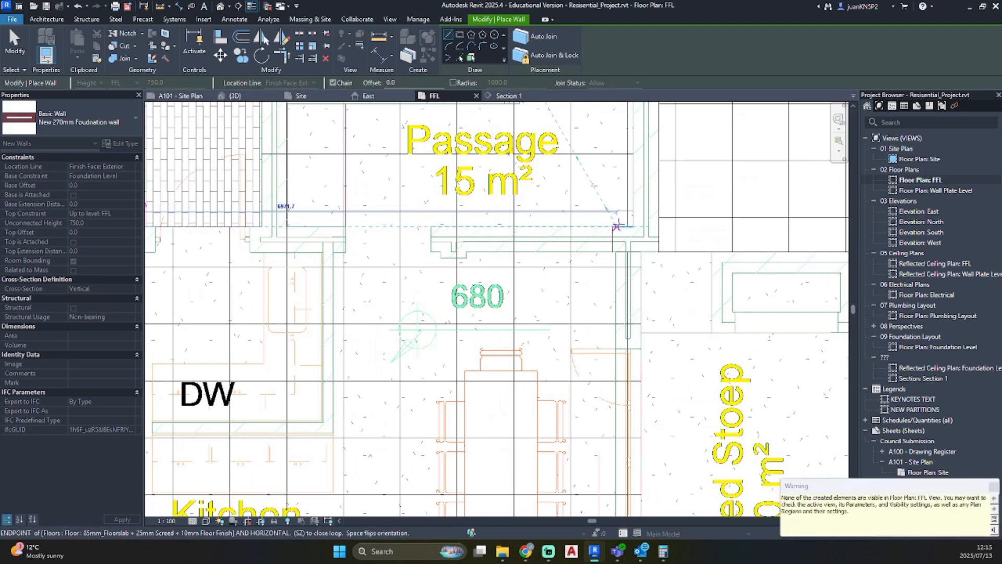
key(Escape)
key(Escape)
scroll(485, 296, down, 6)
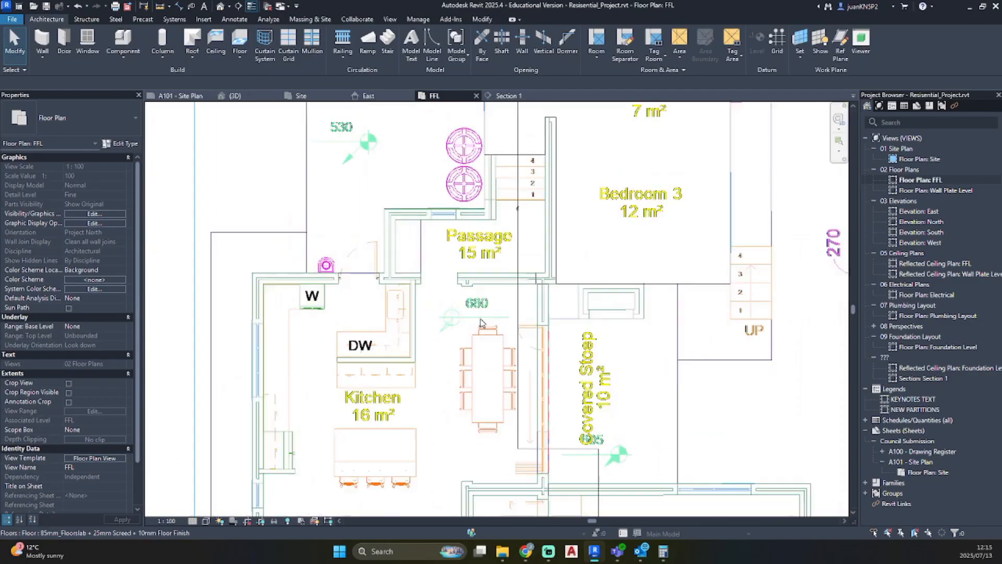
- Inspect the new foundation walls and the projecting passage slab in 3D, and return to the FFL floor plan
click(219, 7)
shift+middle_drag(384, 313, 716, 286)
scroll(512, 409, up, 3)
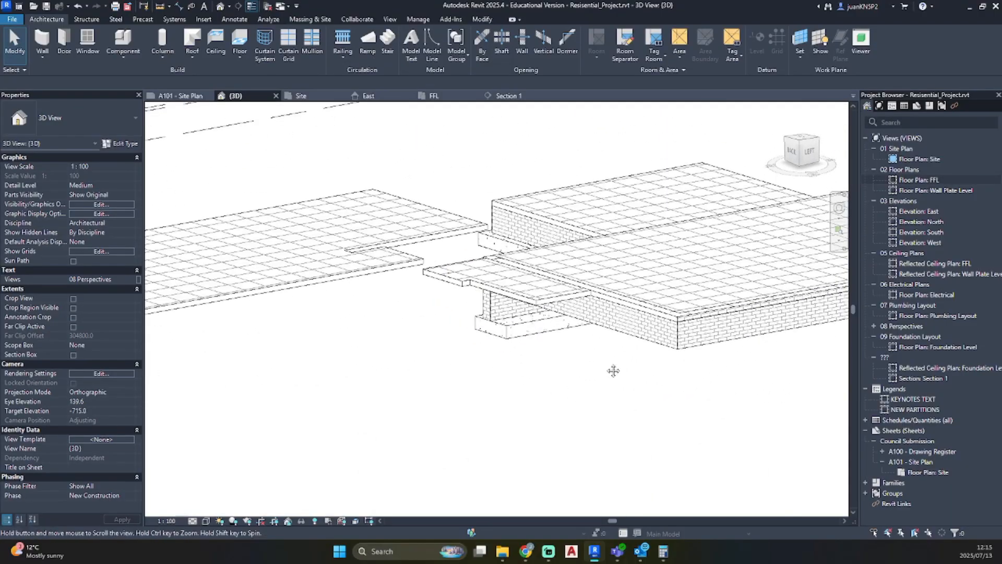
middle_drag(613, 371, 593, 356)
click(569, 292)
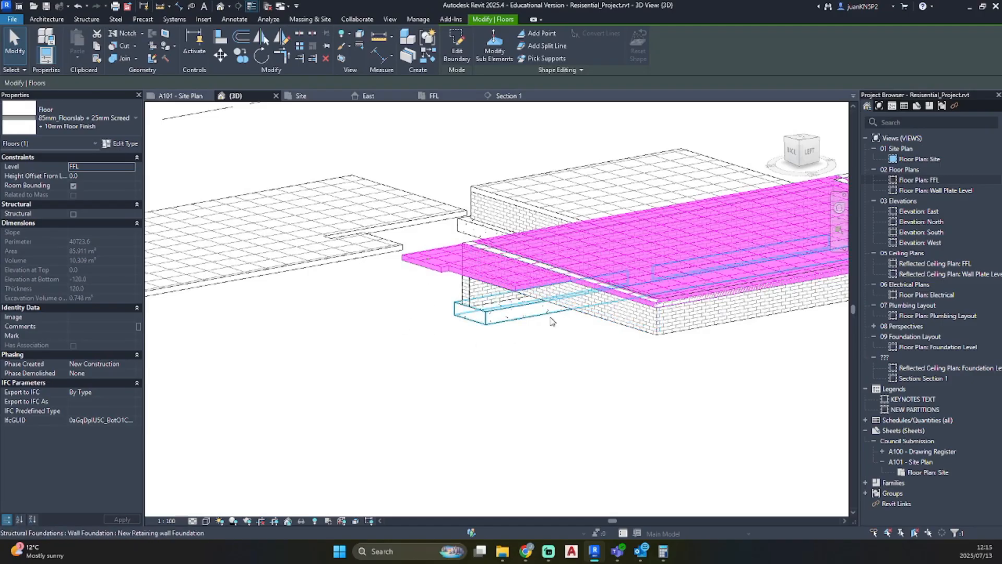
double_click(919, 181)
middle_drag(349, 215, 358, 260)
key(Escape)
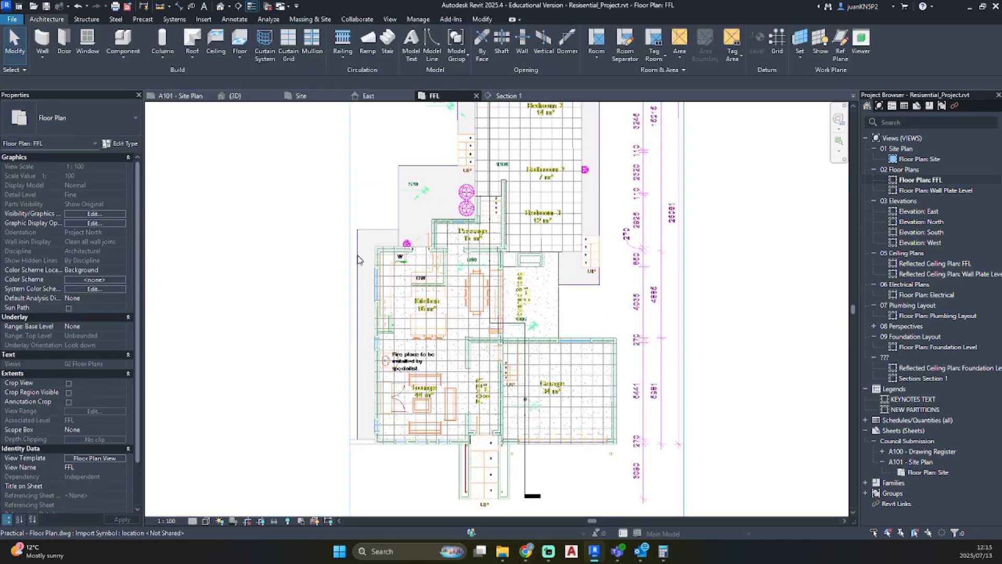
- Draw a New 270mm Foudnation wall about 1560 mm long along the passage's outer side, from the kitchen door to the slab corner
key(w)
key(a)
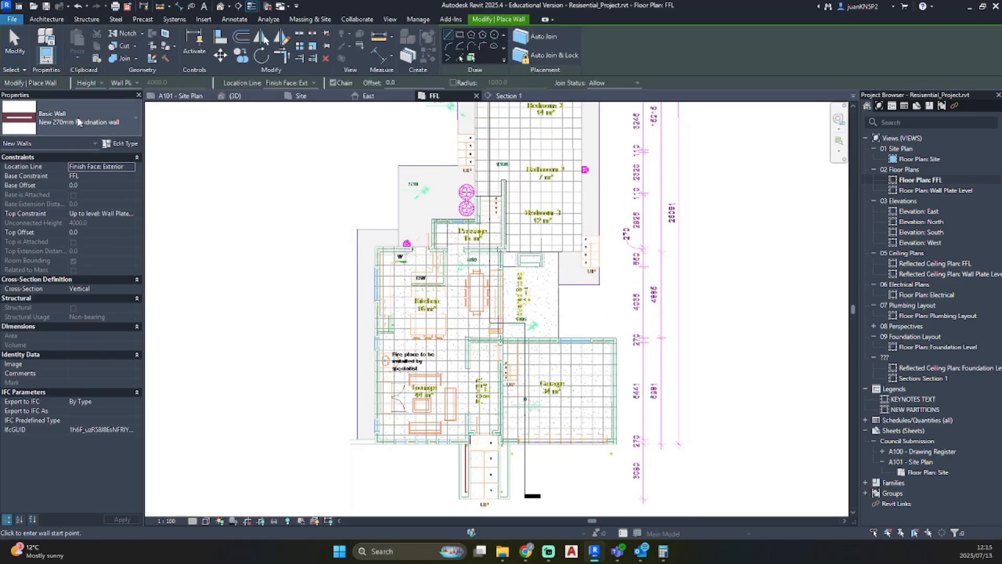
scroll(426, 225, up, 10)
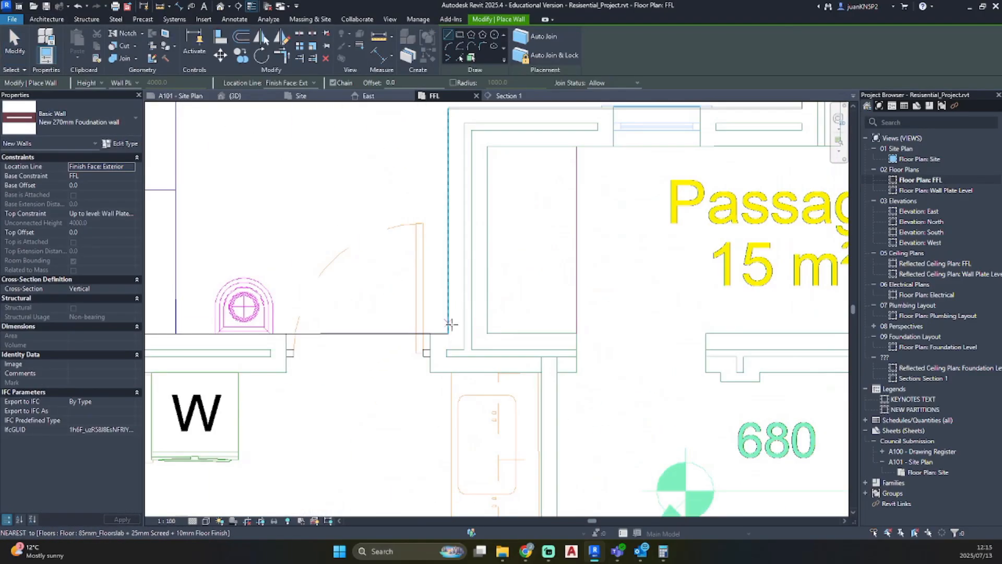
click(442, 335)
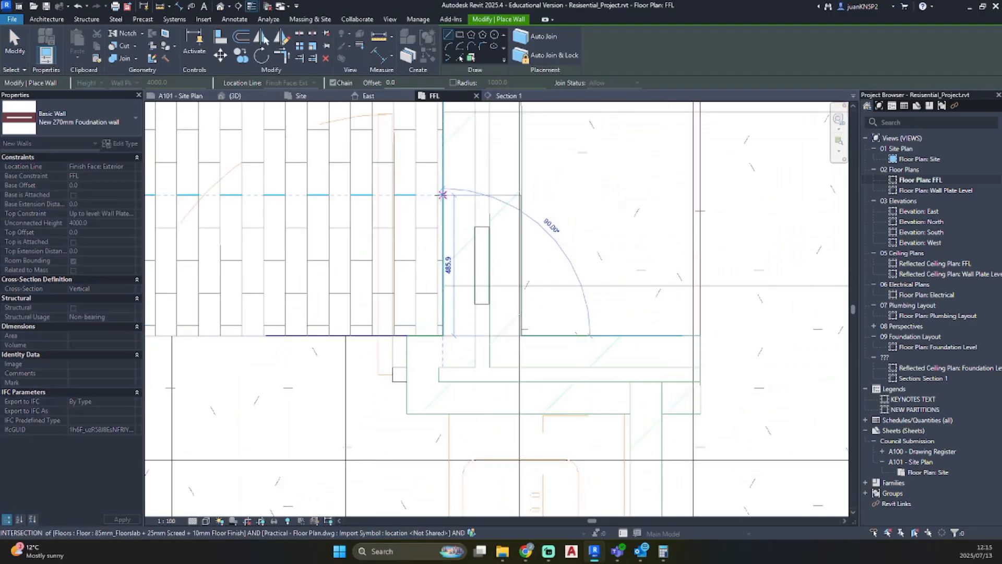
scroll(441, 195, down, 2)
middle_drag(441, 195, 418, 417)
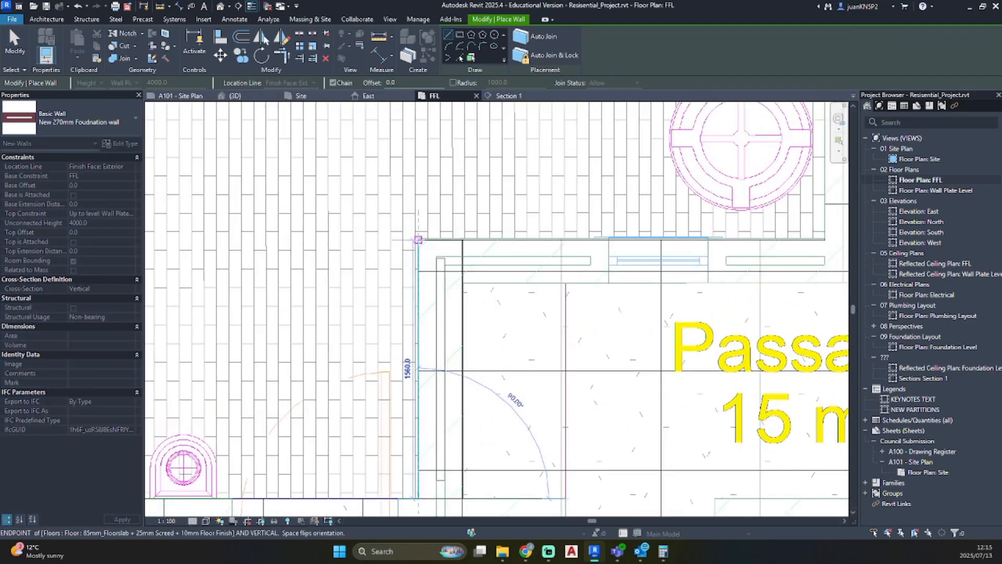
scroll(419, 240, up, 3)
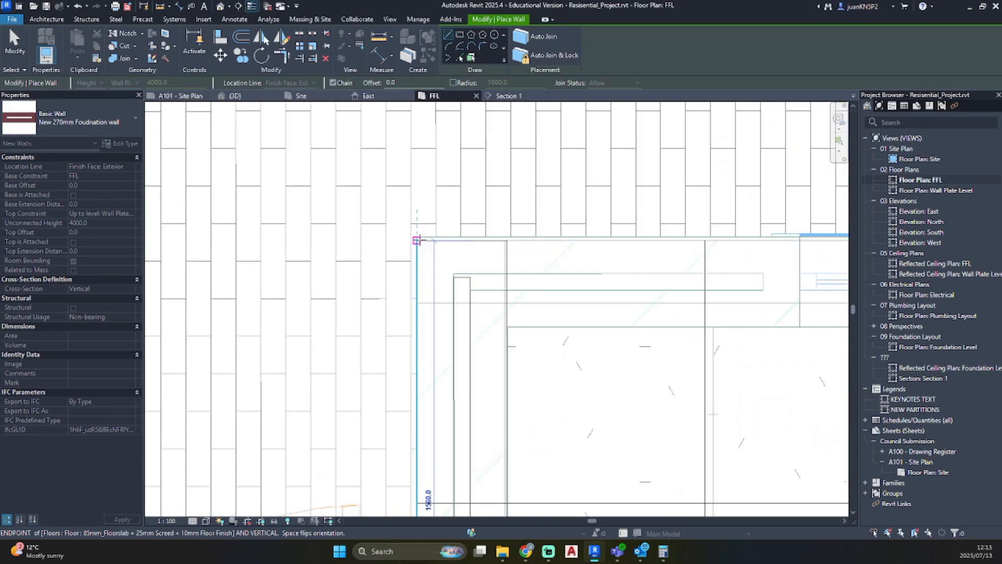
scroll(418, 234, up, 2)
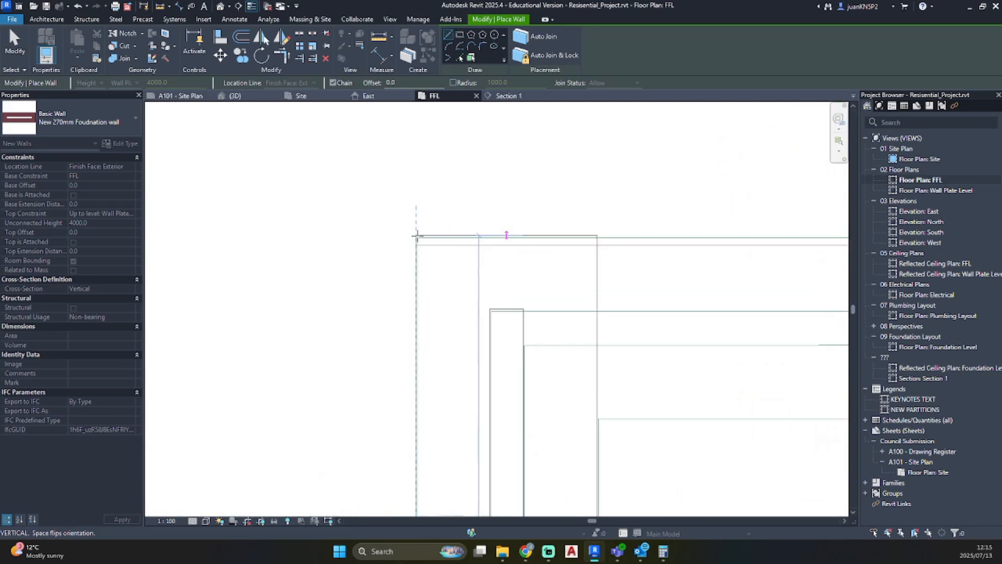
click(418, 238)
- Continue the wall along the passage's window side, past the steps to the Bedroom 3 wall, and end the chain
scroll(788, 266, down, 4)
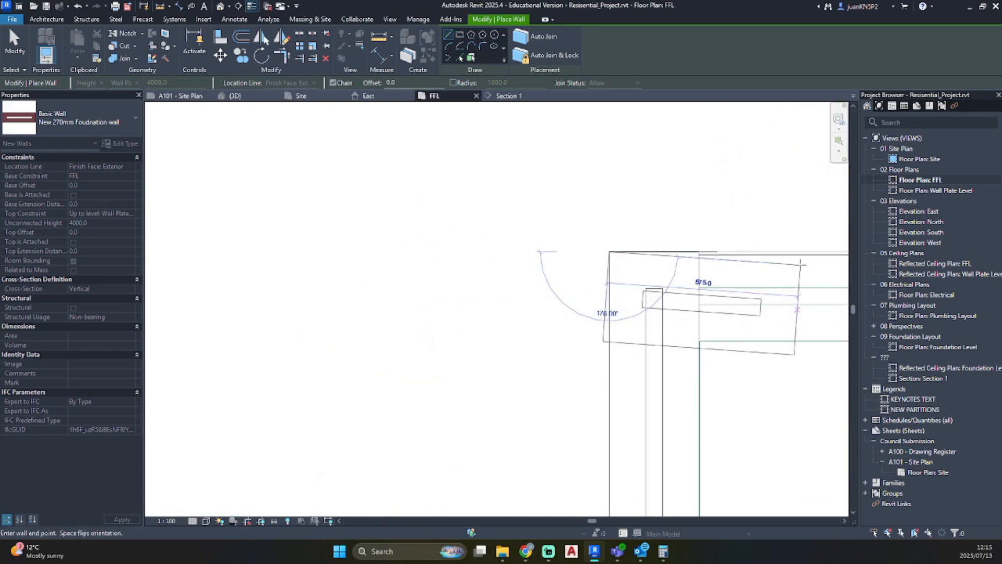
middle_drag(777, 268, 52, 265)
scroll(367, 253, up, 2)
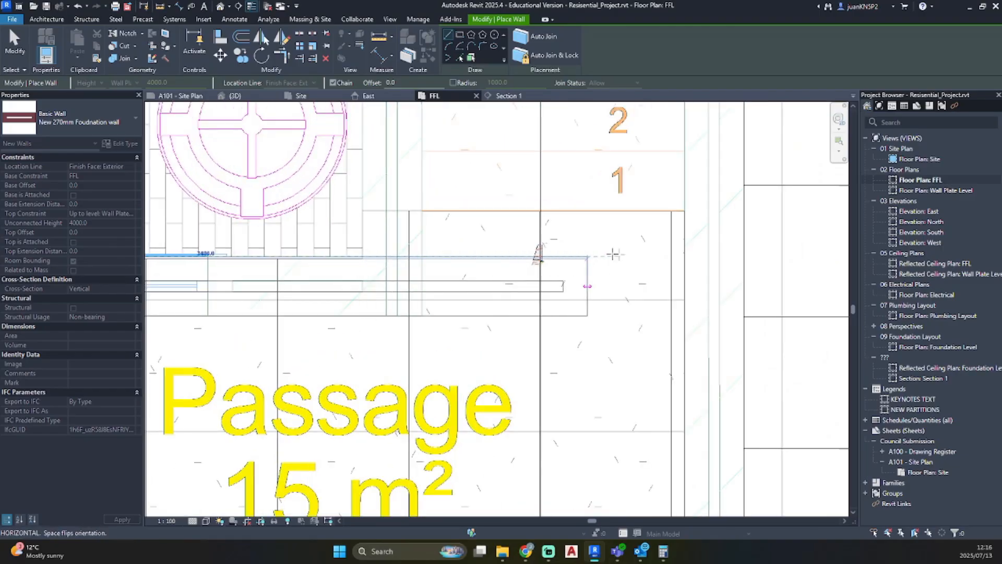
click(685, 256)
key(Escape)
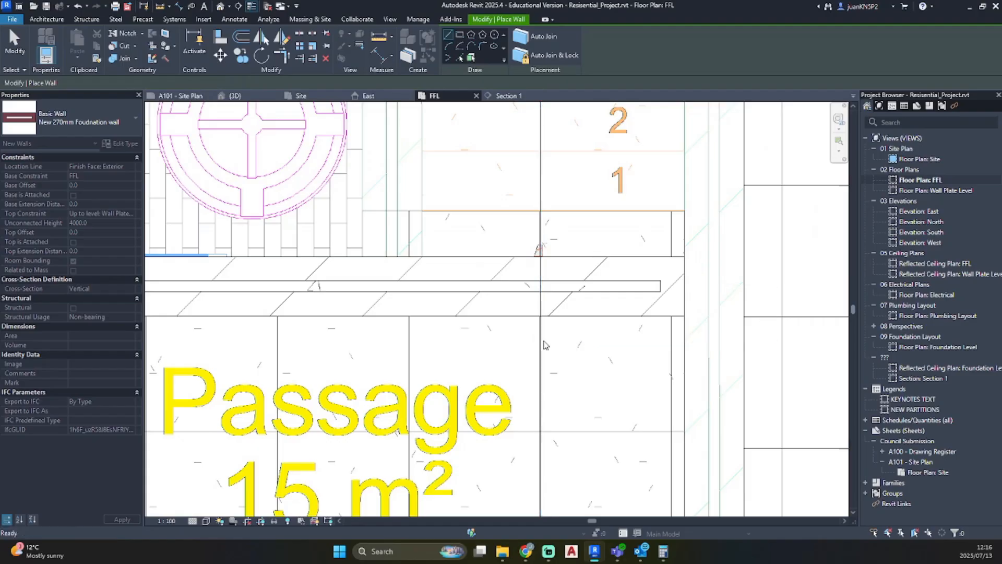
key(Escape)
scroll(543, 353, down, 4)
scroll(552, 370, down, 2)
middle_drag(555, 373, 564, 303)
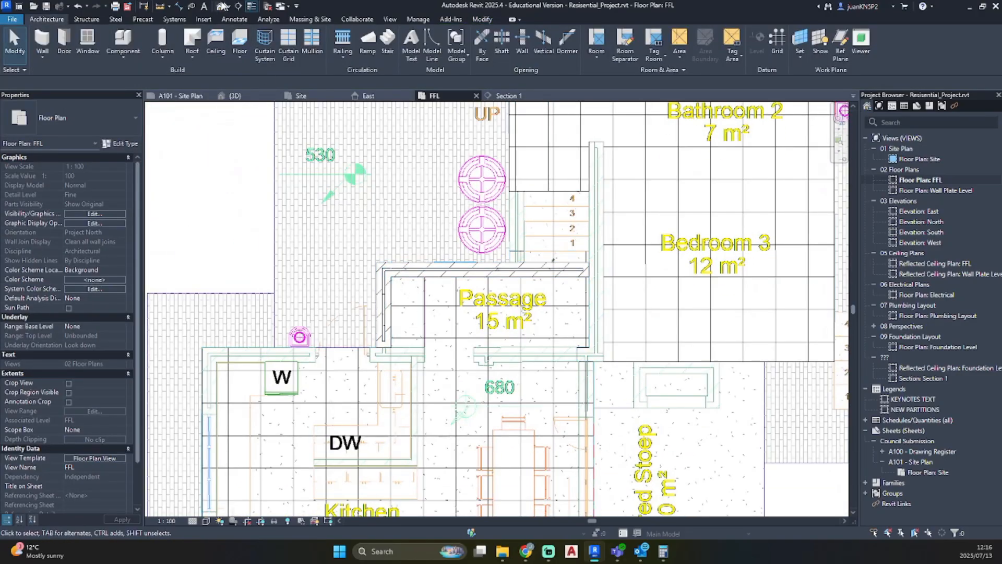
- Set the two passage walls' Base Constraint to Foundation Level and Top Constraint to Up to level: FFL in 3D
click(222, 6)
shift+middle_drag(470, 261, 471, 232)
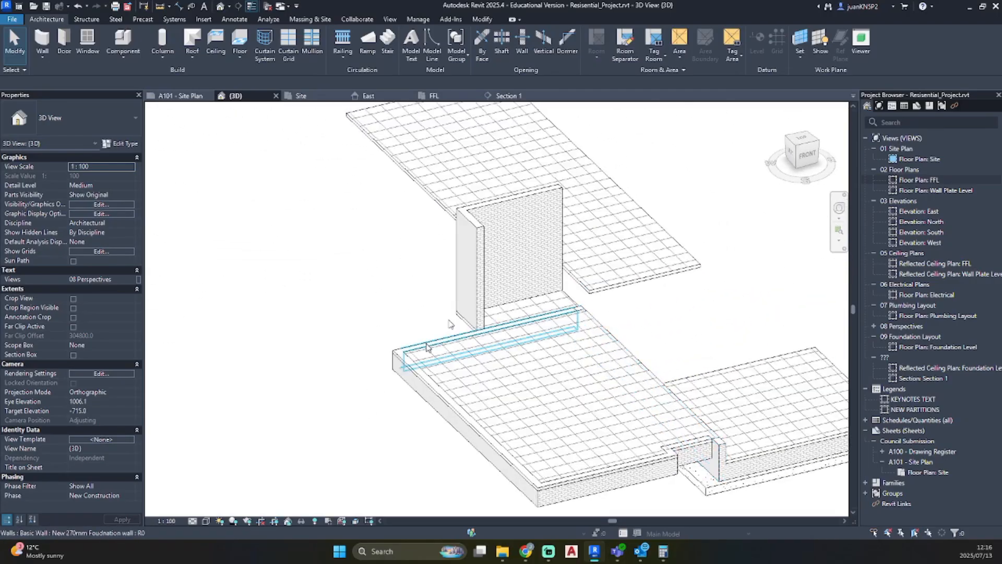
click(481, 233)
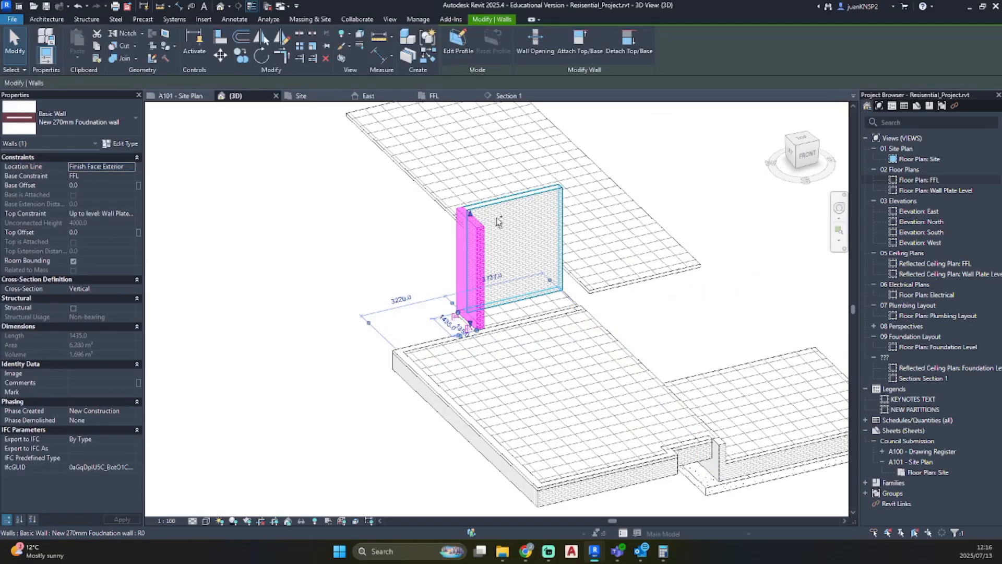
ctrl+click(492, 243)
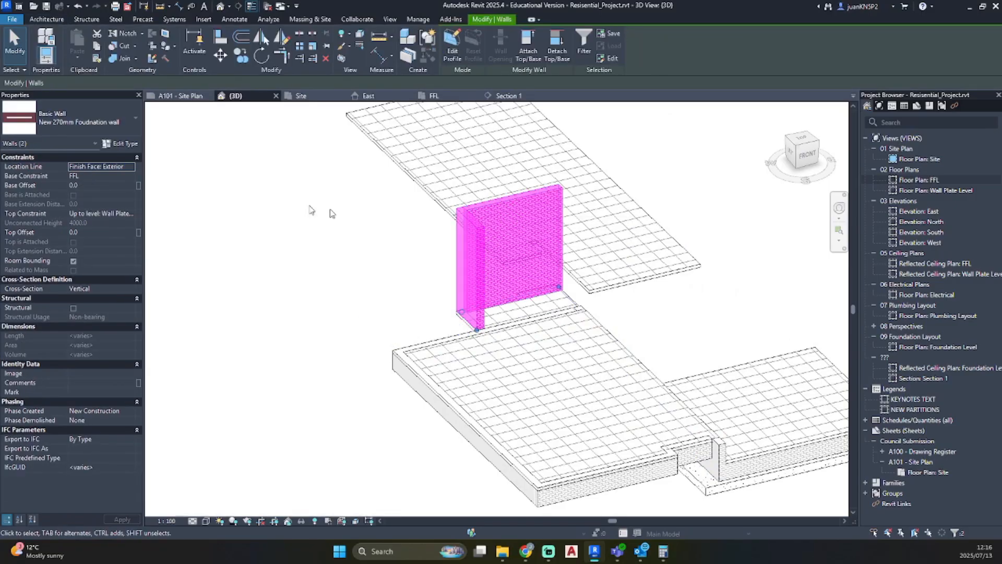
click(130, 176)
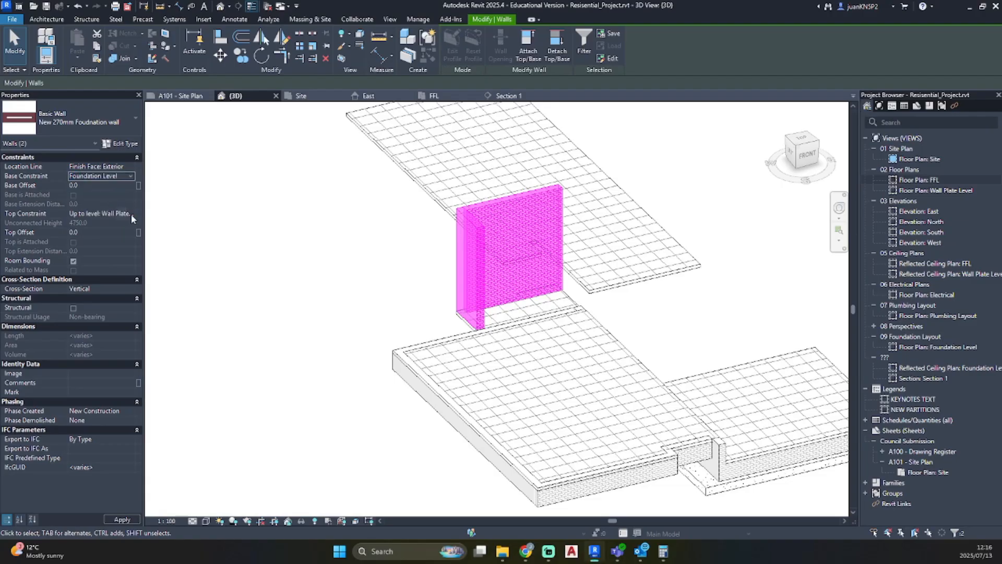
click(130, 214)
click(104, 247)
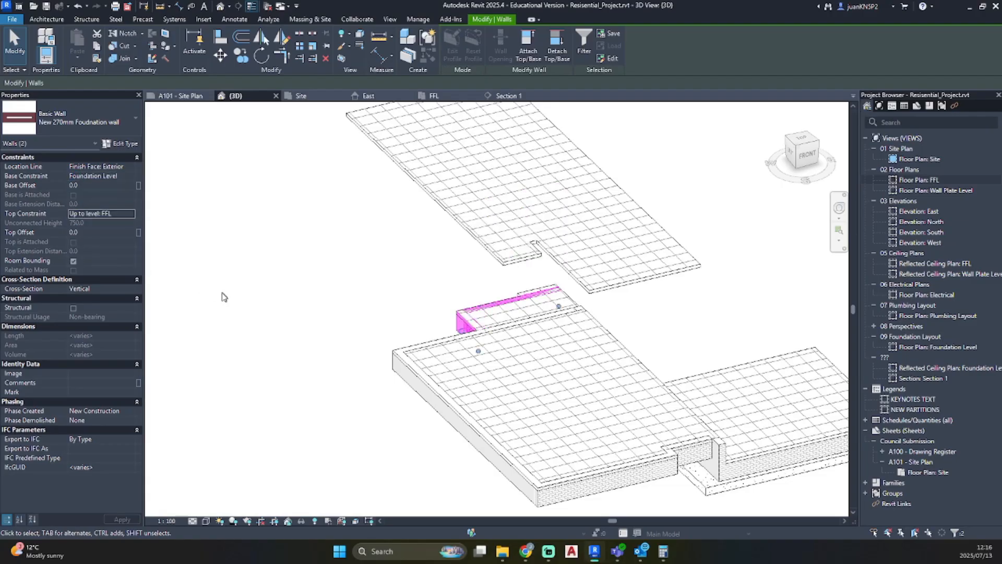
- Join the geometry of the lounge's front foundation wall with the main house floor slab
mouse_move(225, 301)
shift+middle_down()
mouse_move(386, 289)
mouse_move(588, 204)
mouse_move(327, 244)
mouse_move(344, 300)
mouse_move(470, 337)
mouse_move(363, 311)
shift+middle_up()
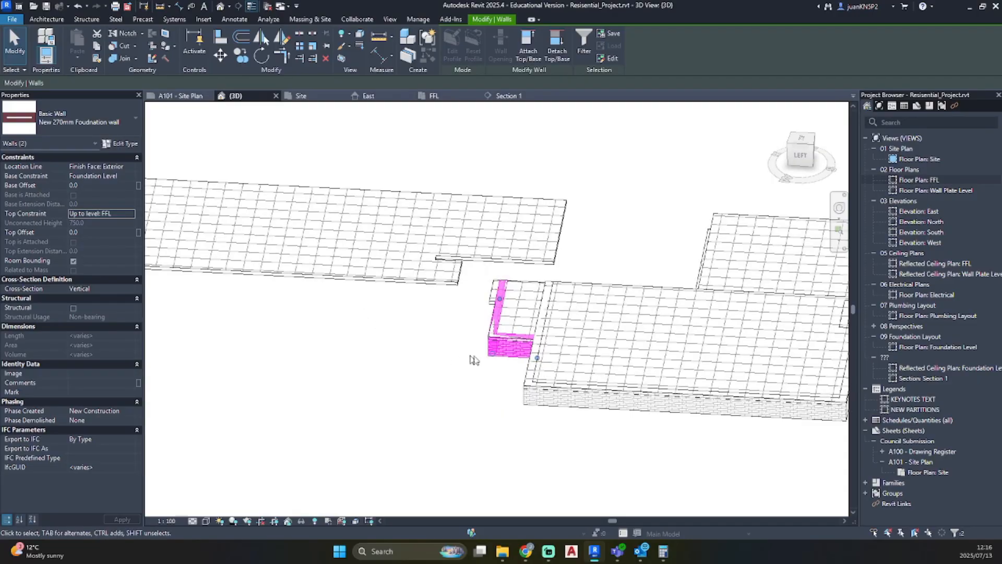
mouse_move(537, 465)
shift+middle_down()
mouse_move(574, 455)
mouse_move(626, 477)
mouse_move(381, 304)
mouse_move(398, 412)
mouse_move(399, 347)
shift+middle_up()
click(600, 447)
scroll(525, 380, up, 5)
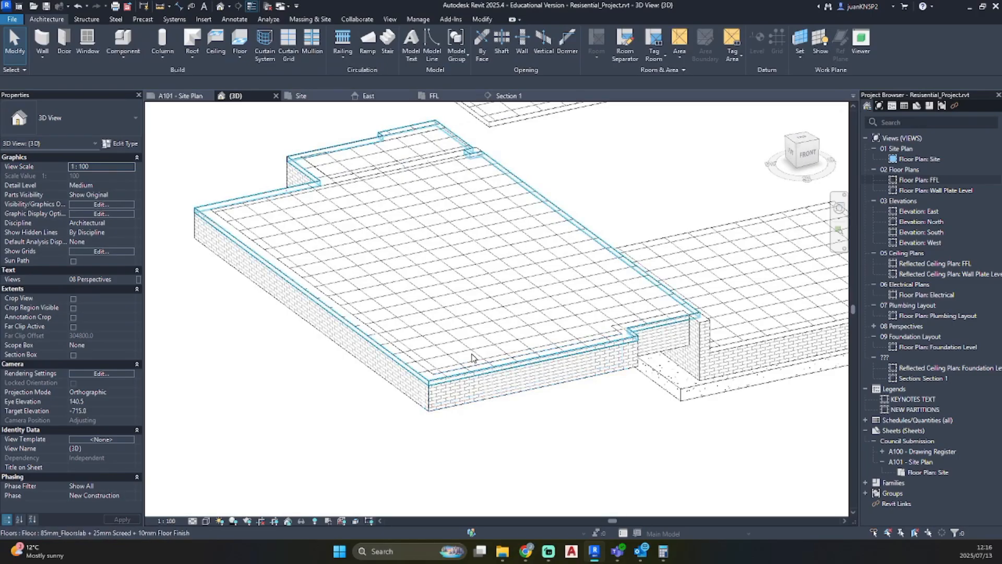
click(477, 20)
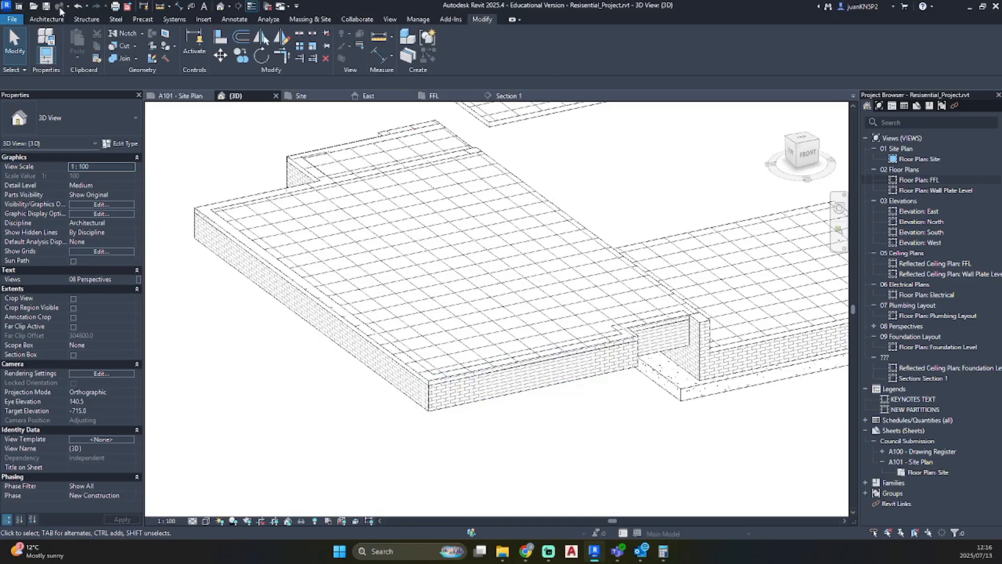
click(119, 58)
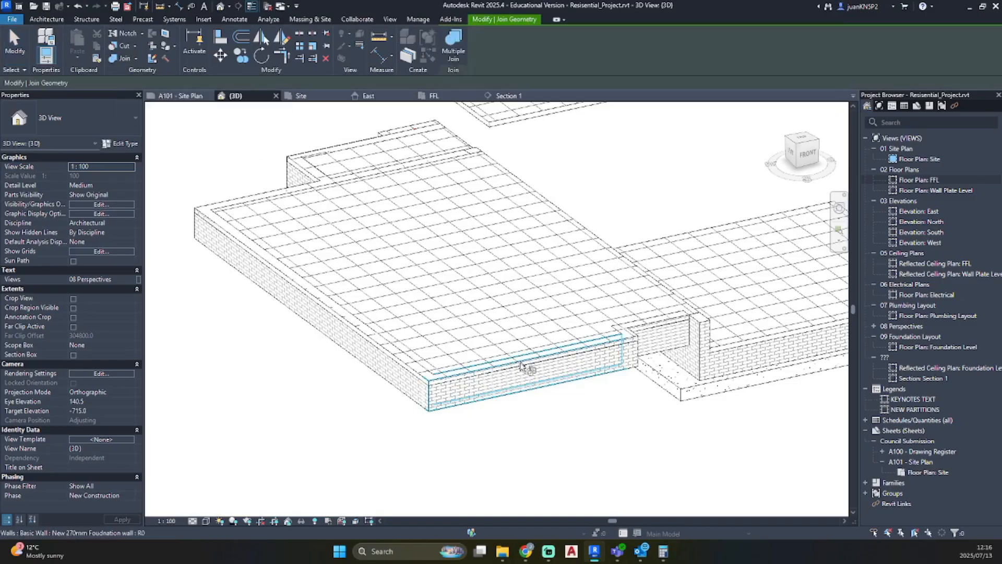
click(533, 393)
click(531, 361)
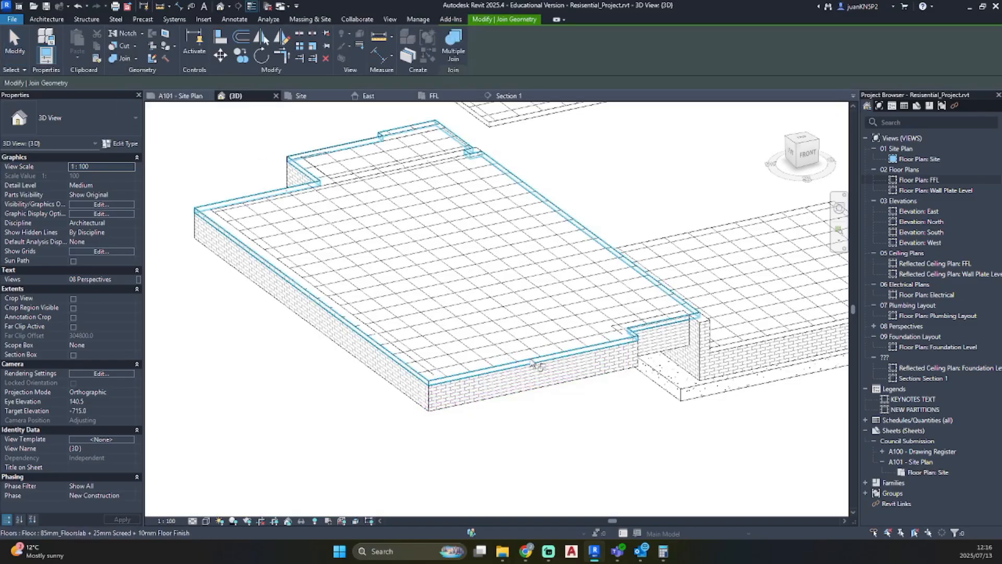
- Join the short return wall and the recessed front foundation wall with the main house floor slab
shift+middle_drag(688, 371, 409, 370)
scroll(388, 372, up, 3)
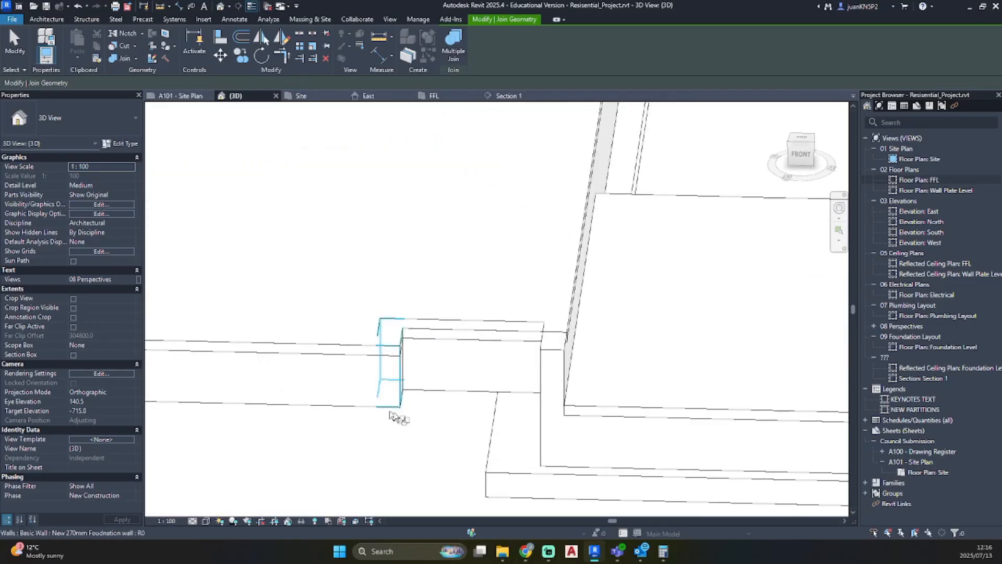
click(398, 408)
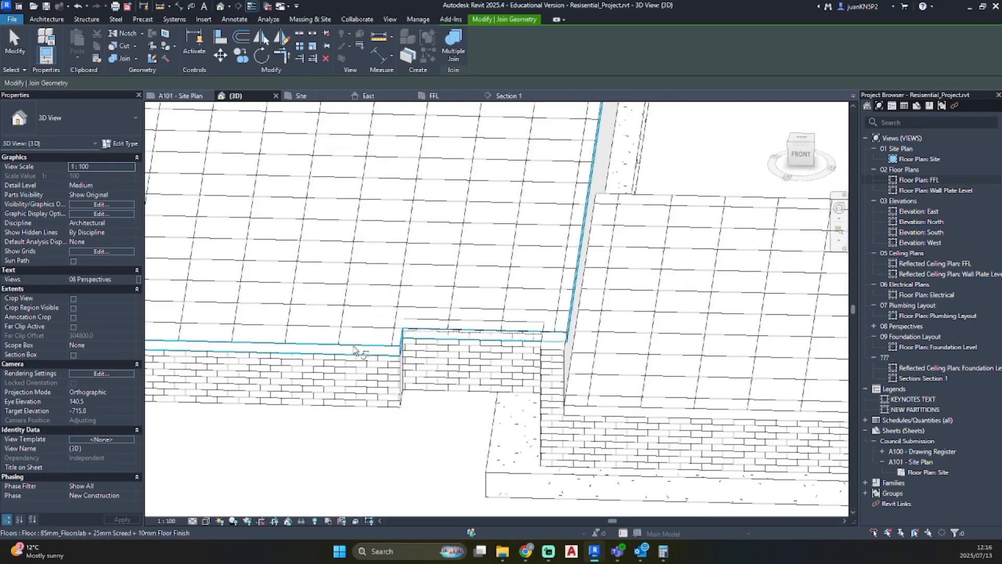
click(454, 393)
click(449, 334)
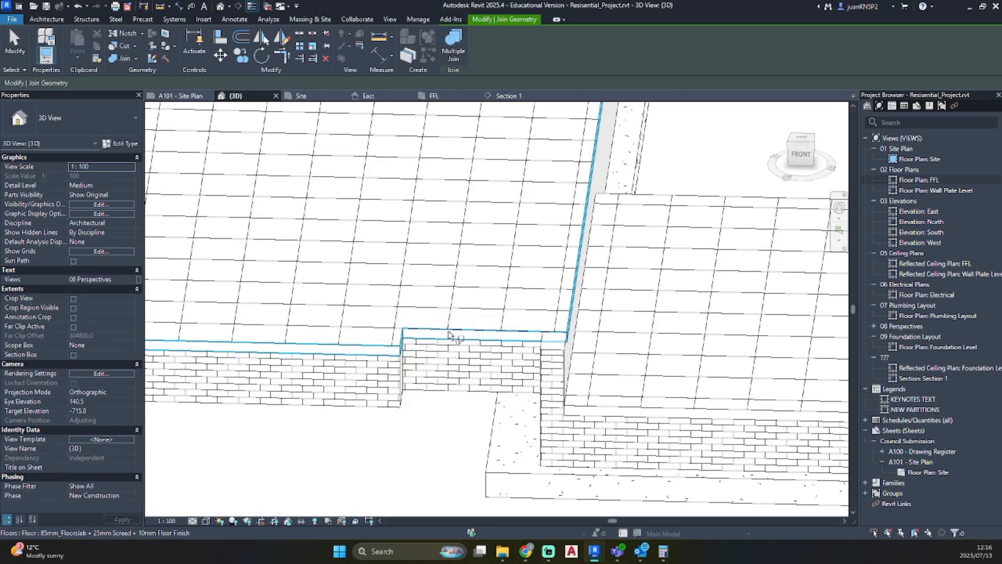
- Join the long side foundation wall with the main house floor slab
shift+middle_drag(501, 346, 744, 318)
click(740, 296)
click(740, 272)
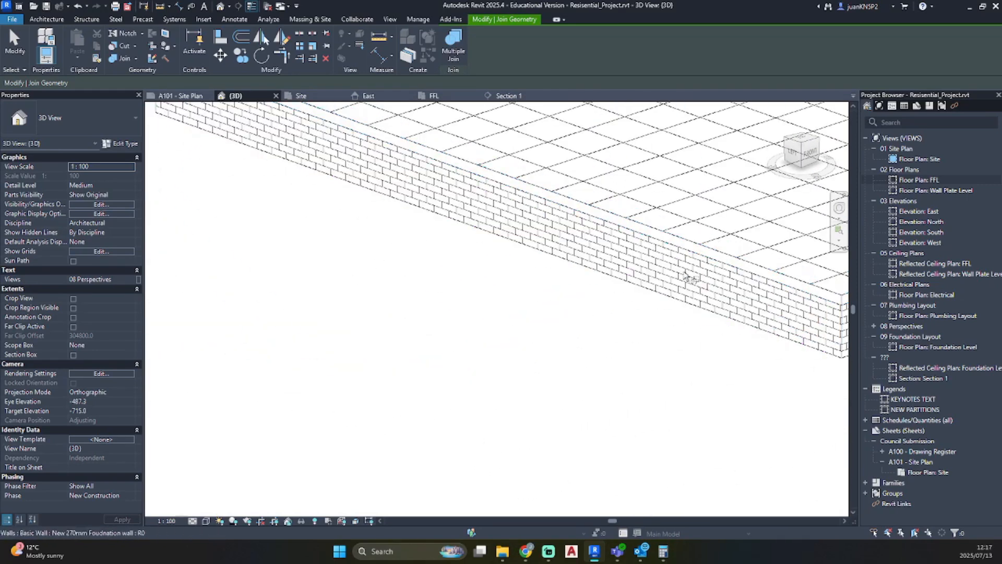
- Join the rear foundation wall next to the long side wall with the main house floor slab
scroll(257, 252, down, 3)
shift+middle_drag(256, 251, 417, 282)
scroll(387, 175, up, 2)
middle_drag(386, 175, 445, 257)
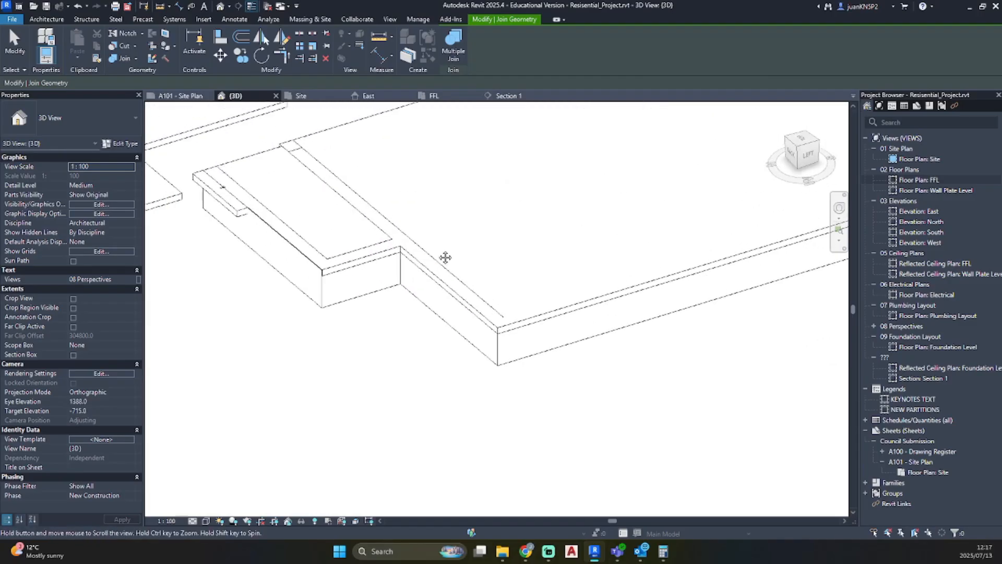
click(452, 322)
click(469, 305)
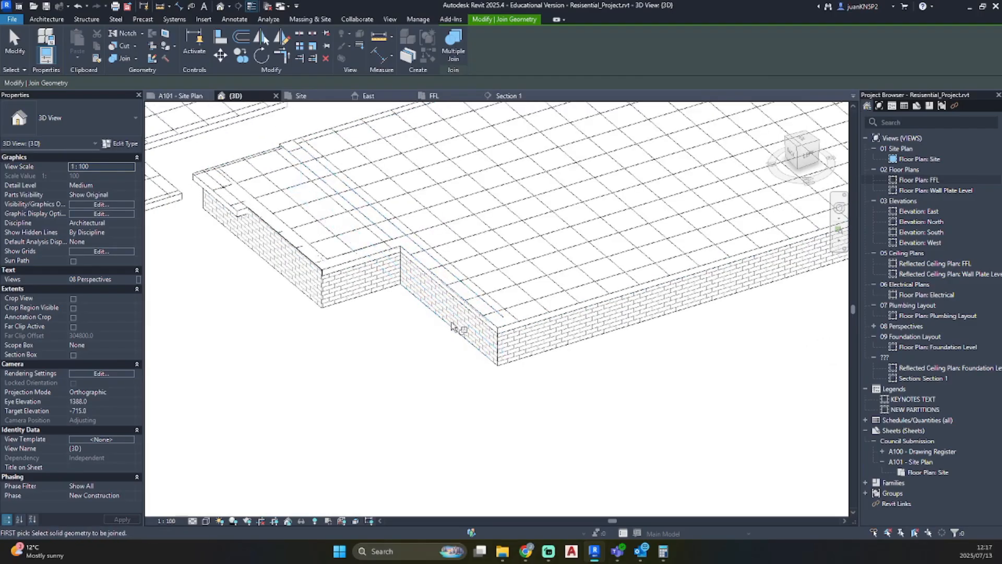
click(469, 309)
click(466, 308)
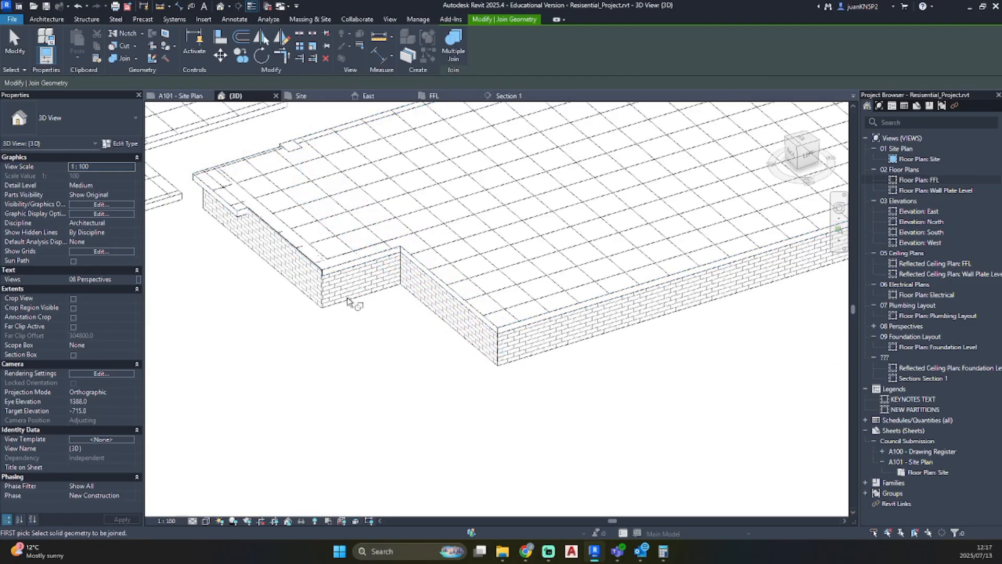
- Join the rear return wall and the projecting rear foundation wall beyond it with the main house floor slab
click(348, 300)
click(329, 290)
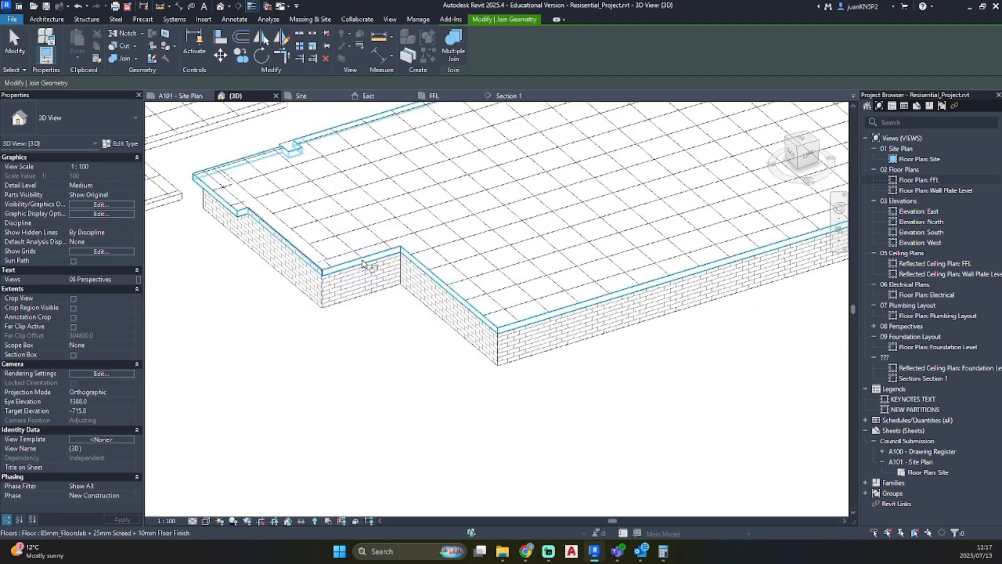
click(292, 289)
click(304, 255)
- Examine the corner between the main and lower slabs, and check the type of the footing under the lower slab's front wall
scroll(304, 254, down, 2)
middle_drag(305, 255, 351, 334)
shift+middle_drag(351, 335, 434, 261)
scroll(369, 280, up, 5)
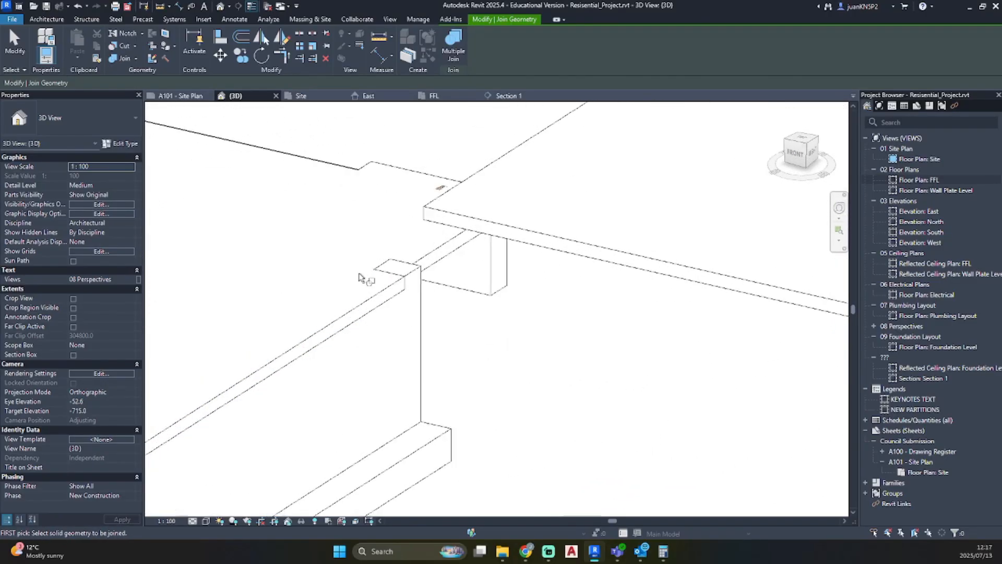
scroll(359, 273, up, 1)
scroll(402, 293, down, 5)
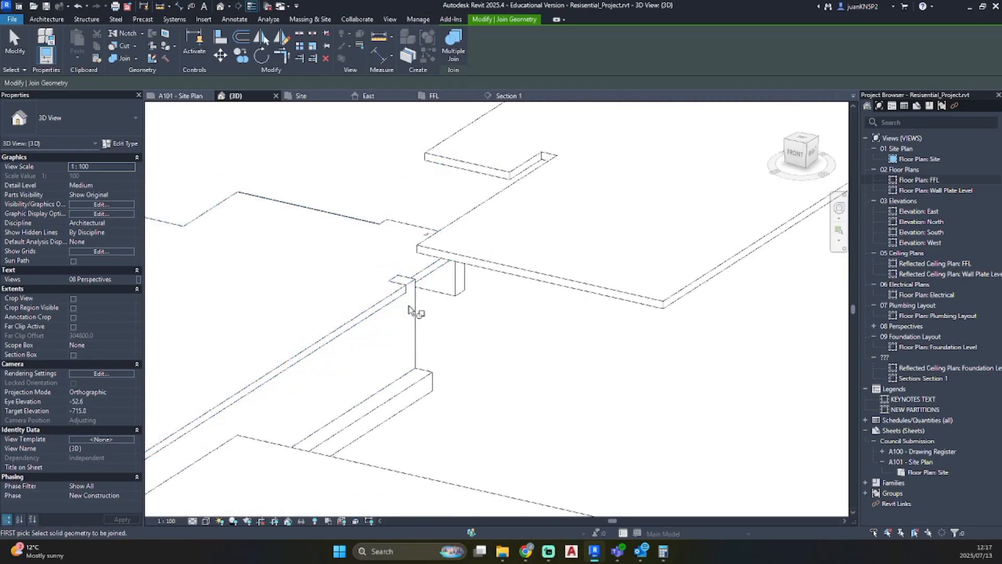
shift+middle_drag(409, 309, 540, 312)
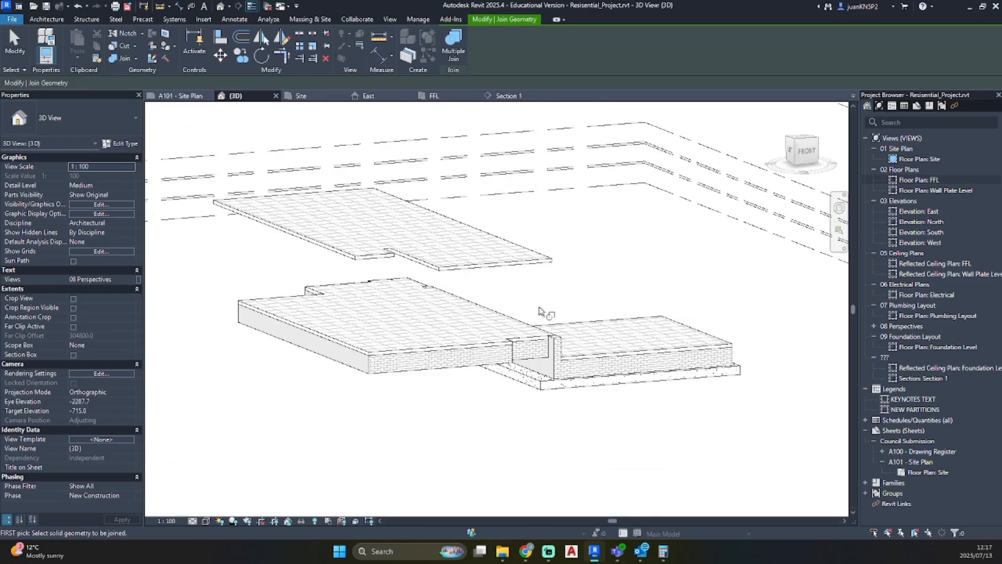
key(Escape)
click(670, 372)
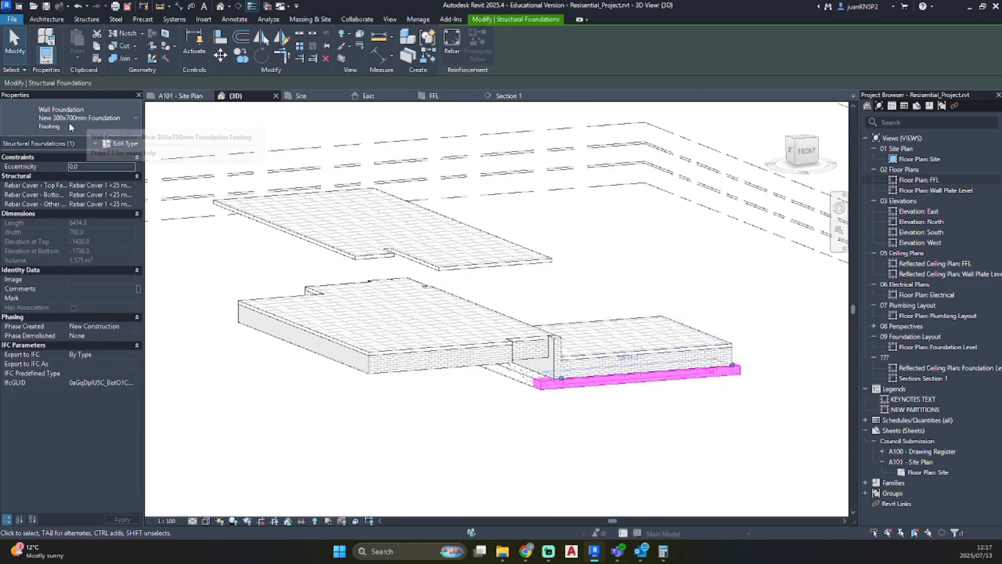
key(Escape)
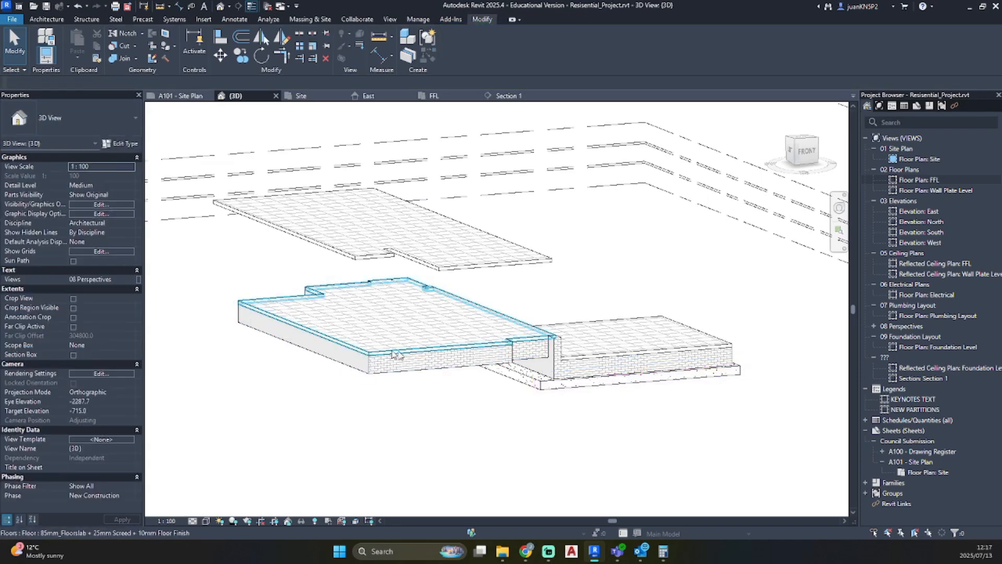
- Place a New 300x700mm Foundation Footing wall foundation under the recessed front foundation wall of the main house
shift+middle_drag(418, 336, 705, 465)
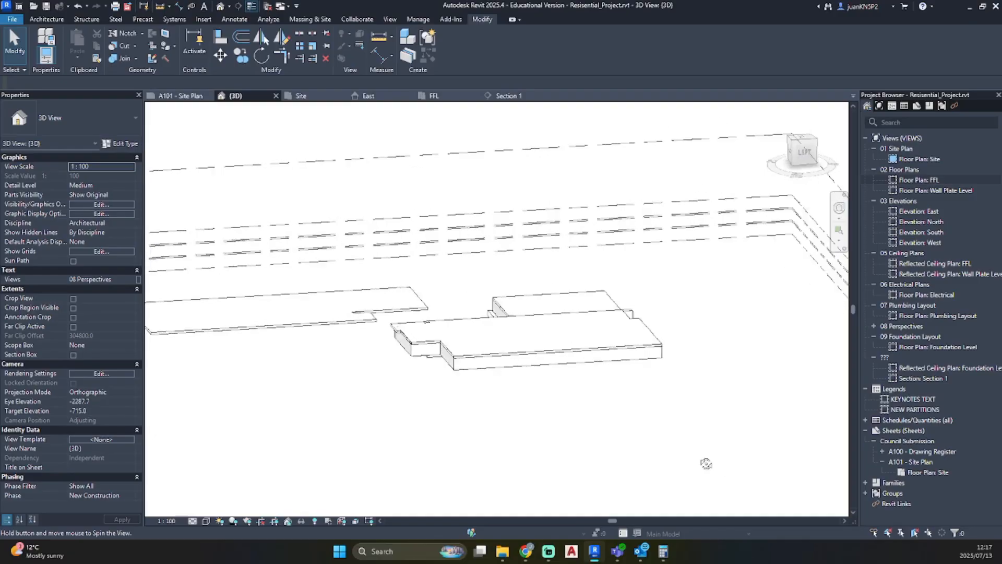
click(86, 20)
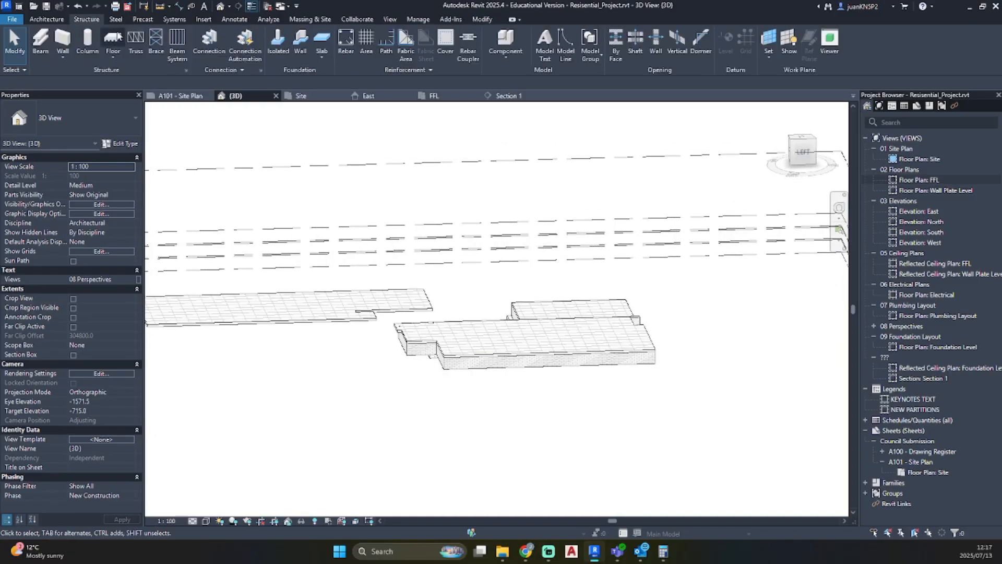
click(301, 41)
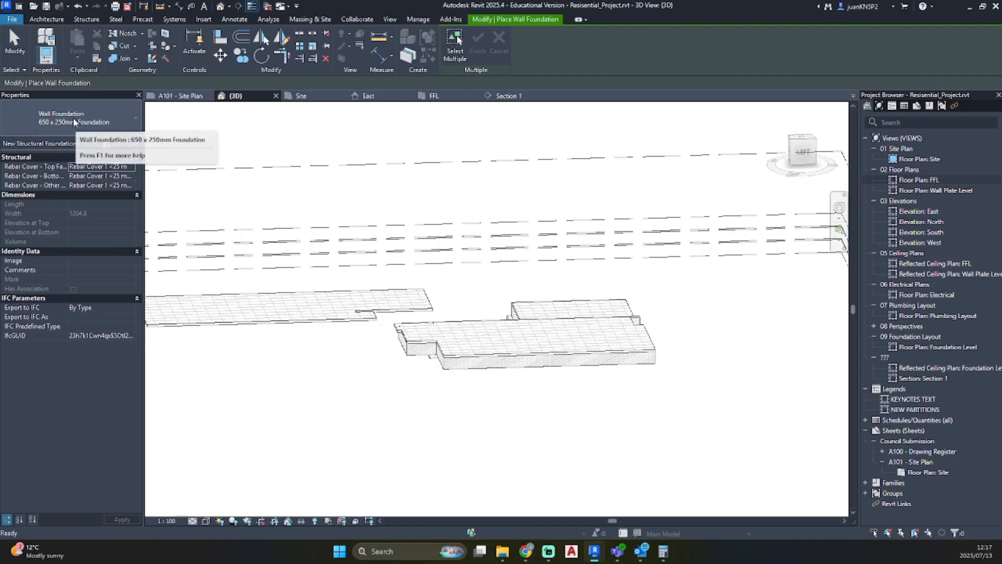
click(74, 122)
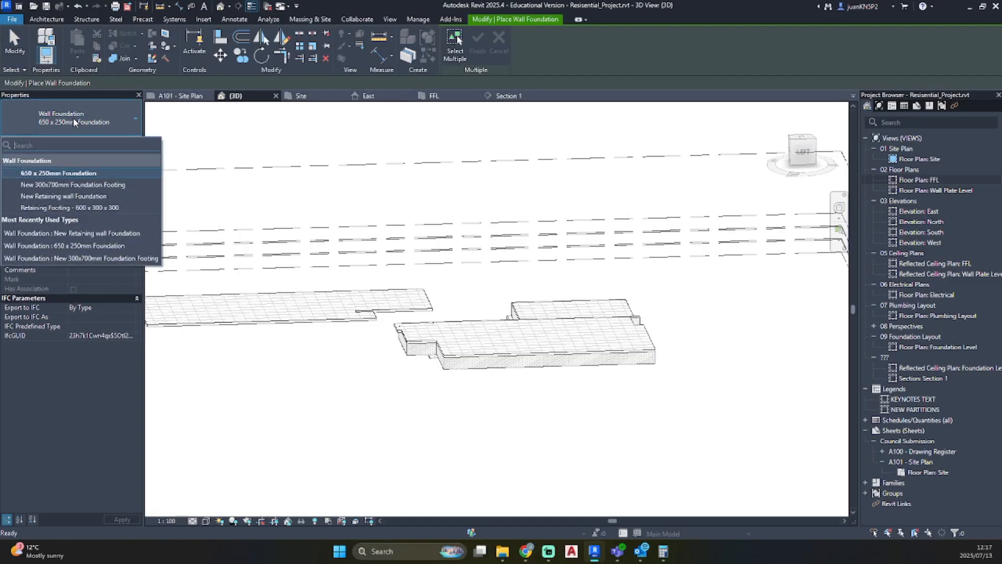
click(44, 185)
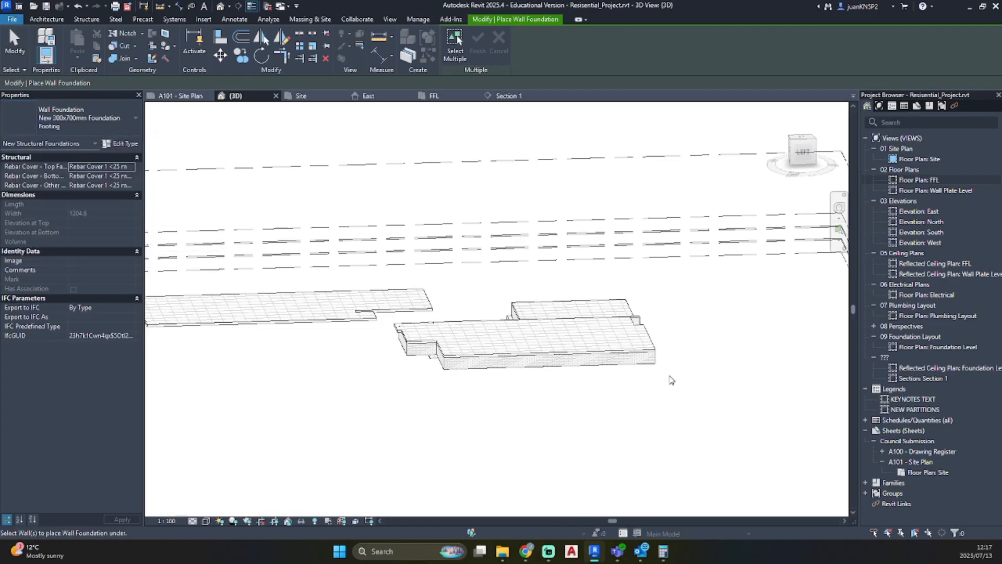
shift+middle_drag(687, 383, 816, 268)
scroll(582, 343, up, 4)
click(615, 340)
scroll(635, 309, down, 2)
scroll(384, 294, up, 3)
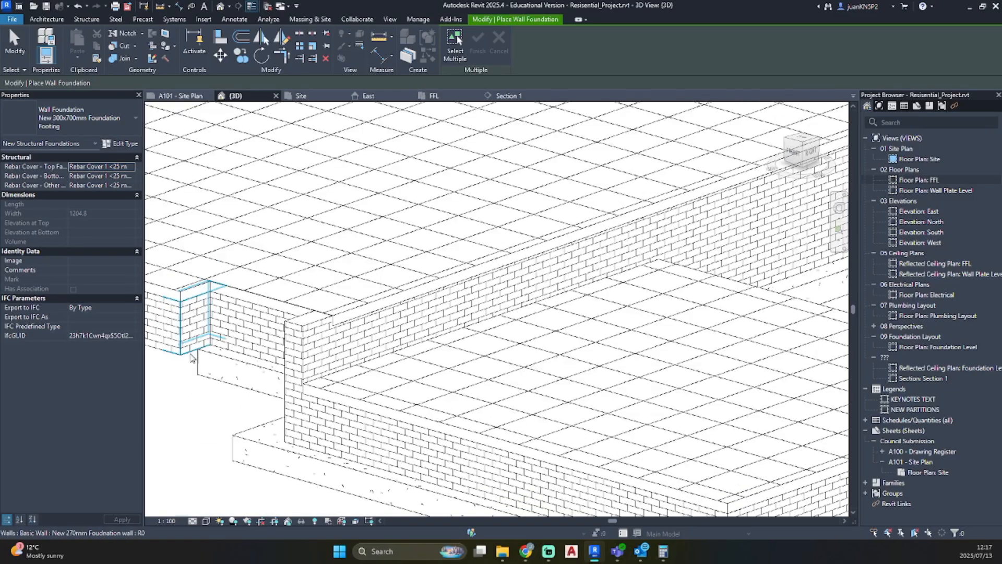
- Add the same 300x700mm footing under the short front return wall, the main front wall and the long side wall
click(192, 358)
scroll(192, 358, down, 3)
shift+middle_drag(192, 358, 154, 250)
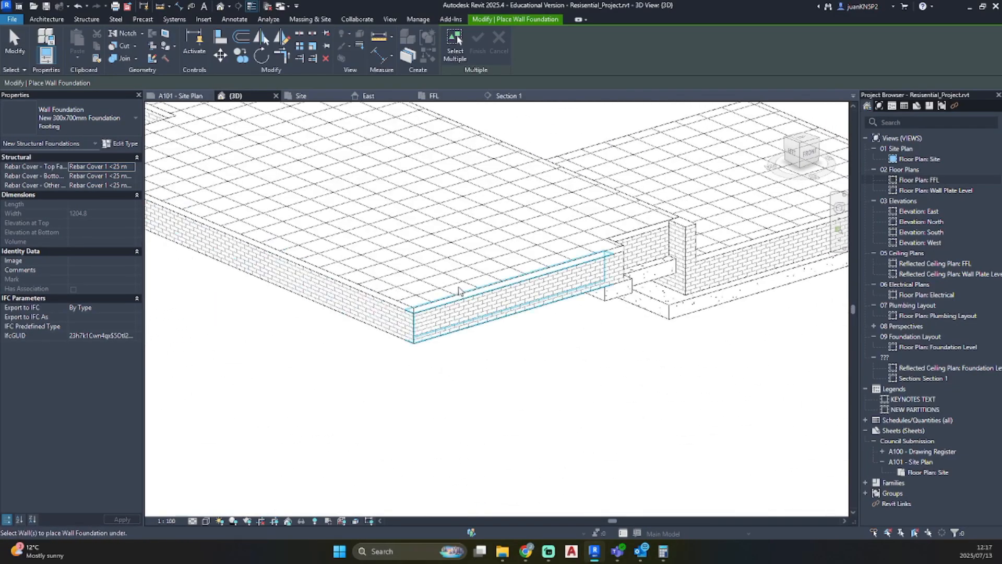
click(440, 316)
click(331, 312)
- Add the 300x700mm footing under the stepped rear foundation walls and finish placing wall foundations
scroll(227, 282, down, 2)
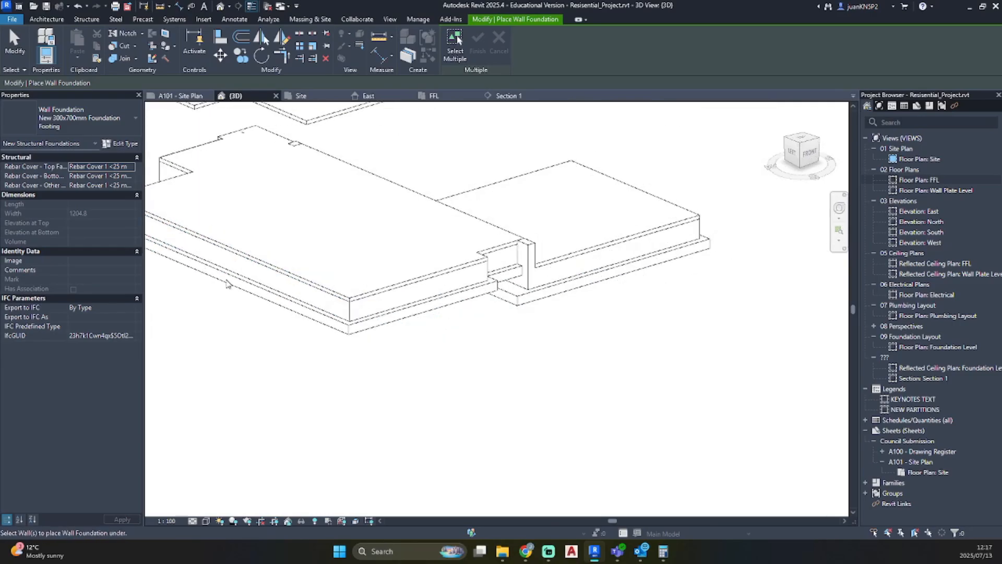
shift+middle_drag(226, 282, 293, 209)
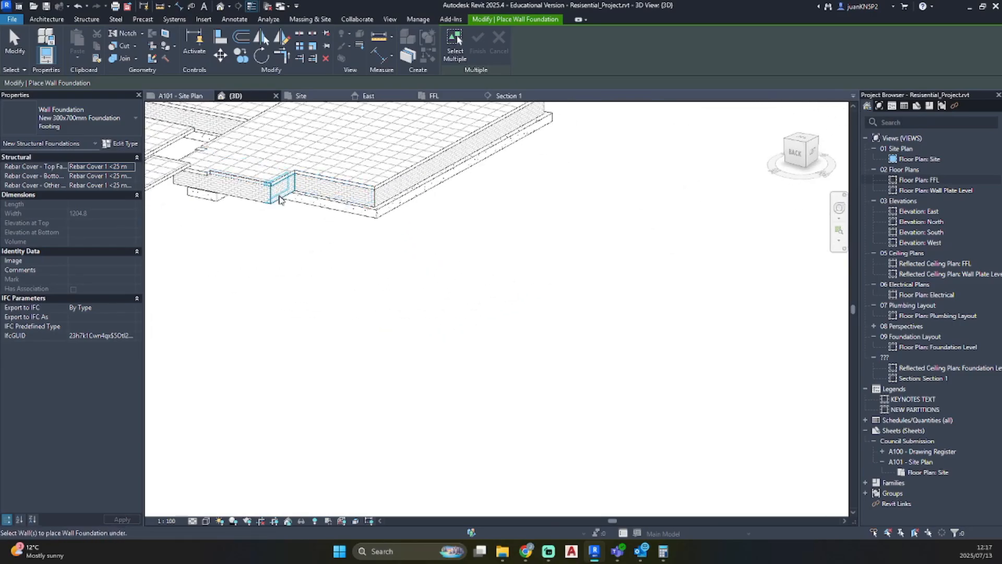
shift+middle_drag(248, 254, 161, 254)
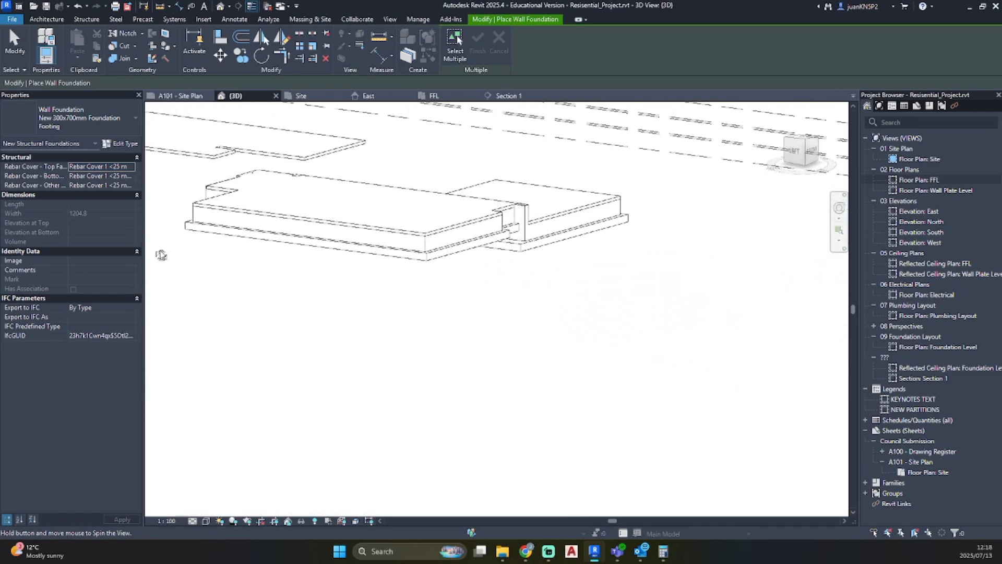
shift+middle_drag(616, 245, 617, 266)
key(Escape)
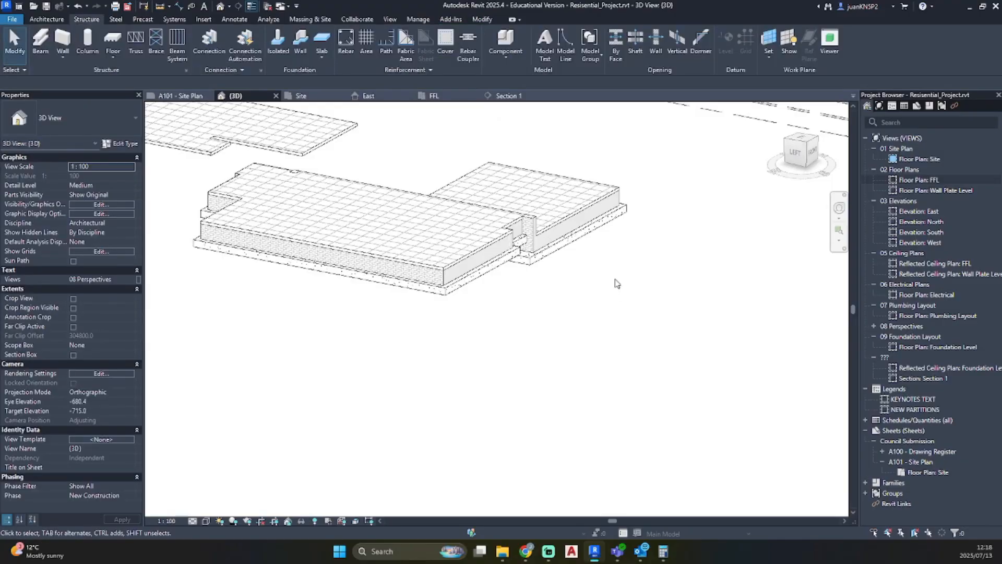
- Reveal the hidden elements, unhide the Grassland - 1200mm toposolid in the 3D view, and leave the reveal mode
click(314, 521)
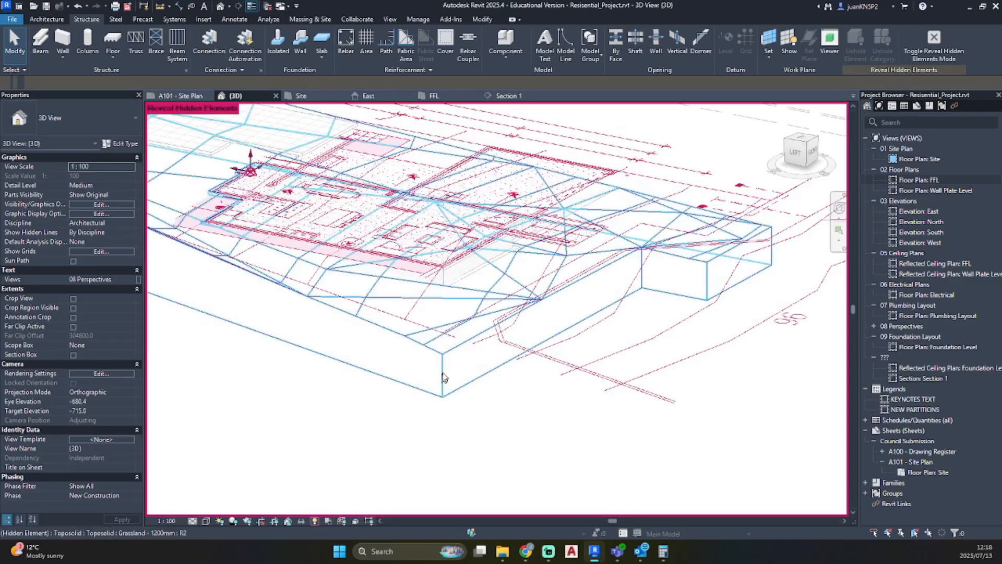
scroll(443, 358, down, 3)
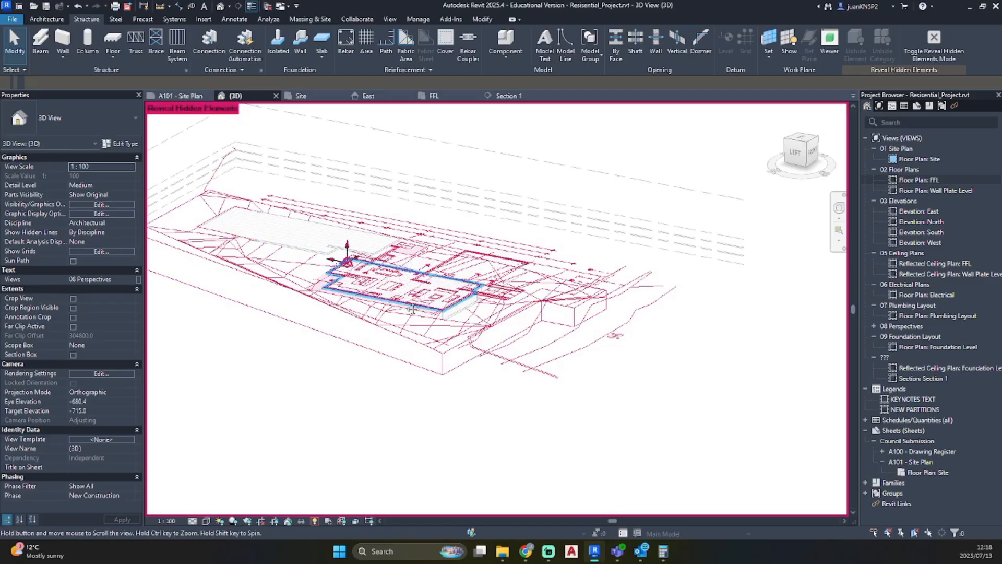
scroll(301, 286, up, 2)
click(308, 319)
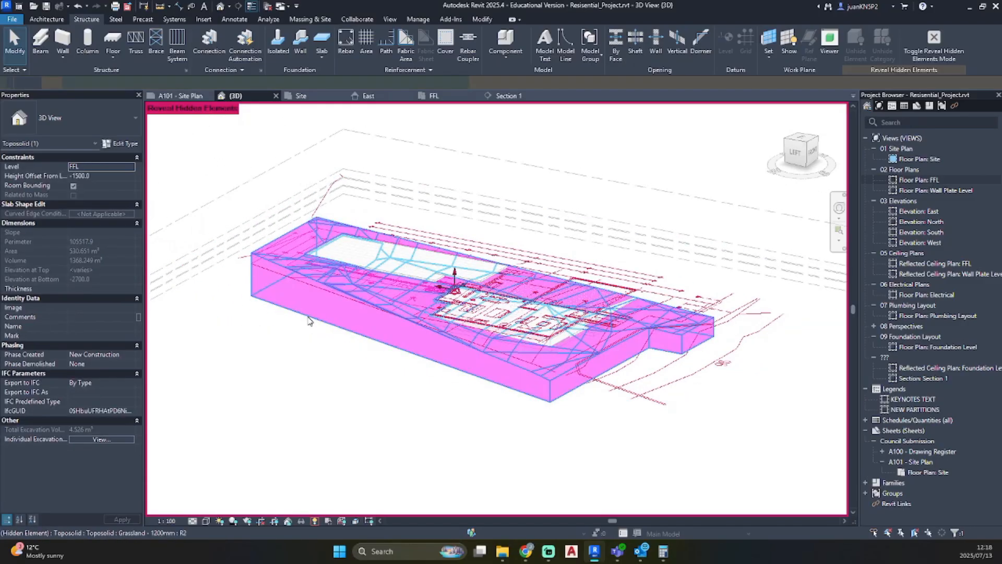
right_click(308, 320)
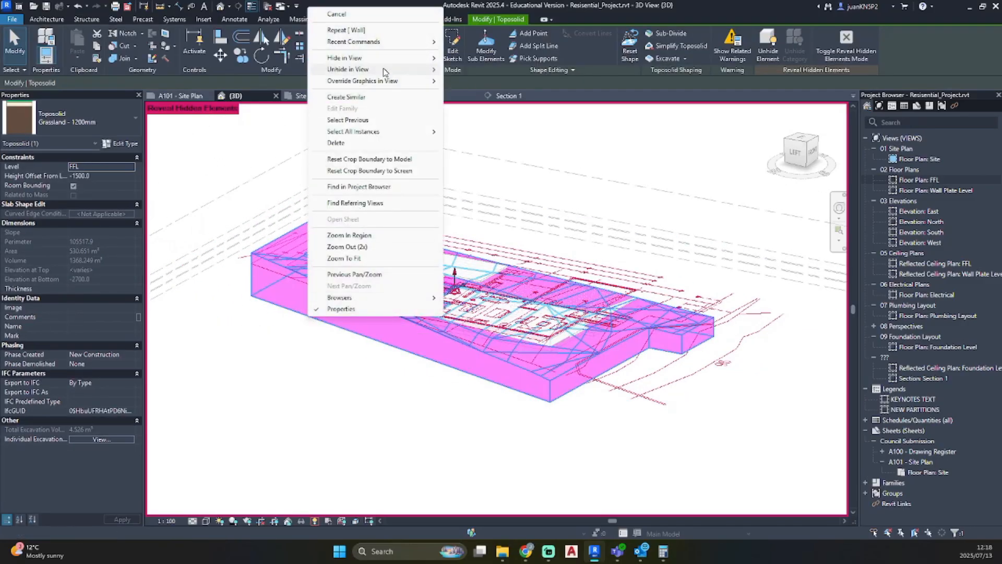
mouse_move(385, 70)
click(472, 70)
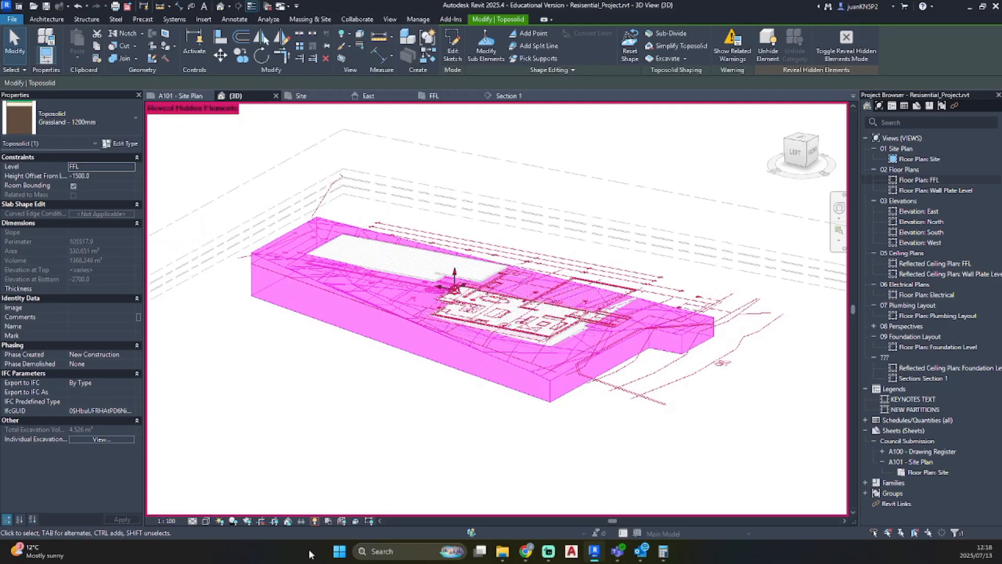
click(315, 522)
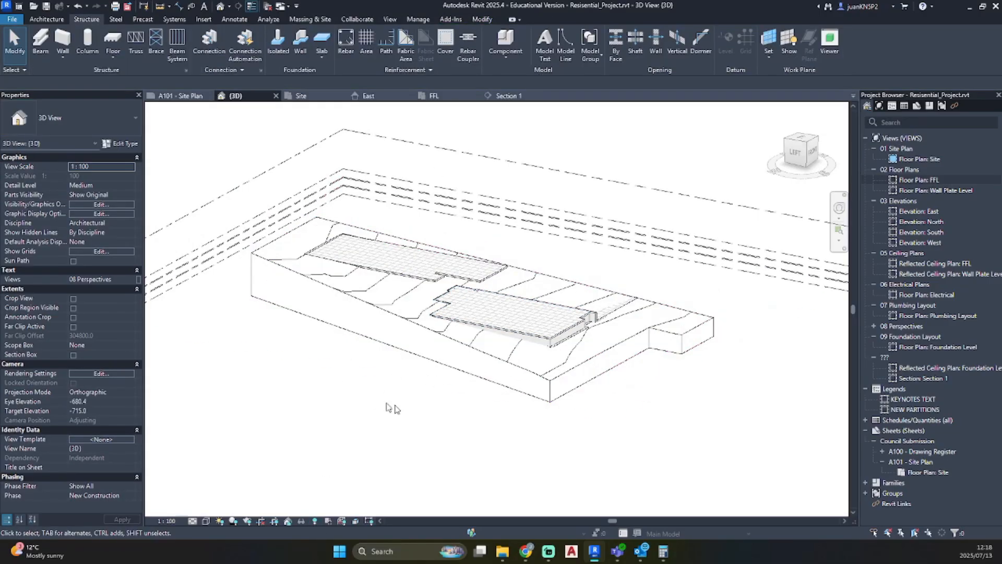
- Examine how the front footings and foundation walls of the main house sit in the terrain
shift+middle_drag(578, 427, 347, 425)
scroll(386, 374, up, 10)
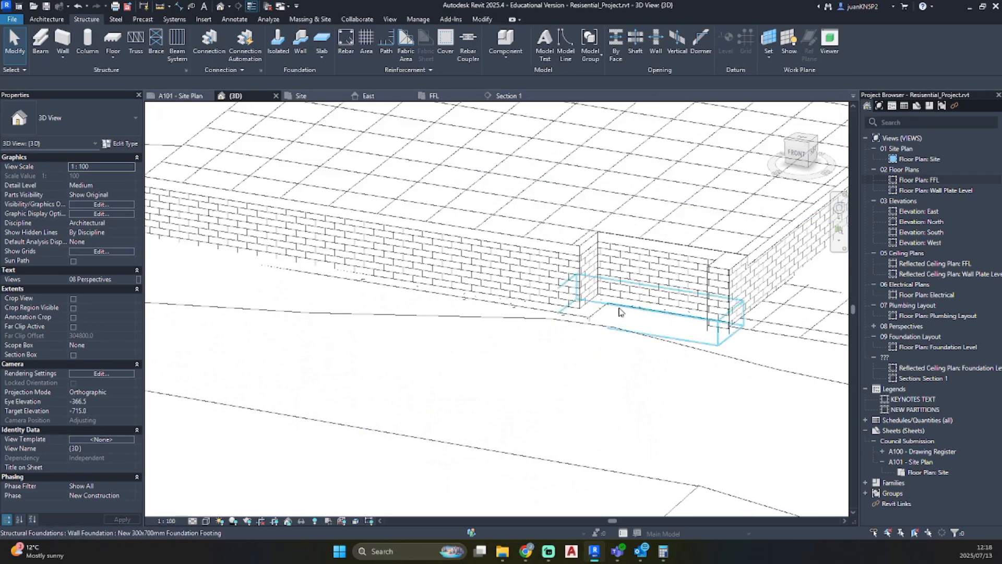
click(597, 315)
ctrl+click(510, 304)
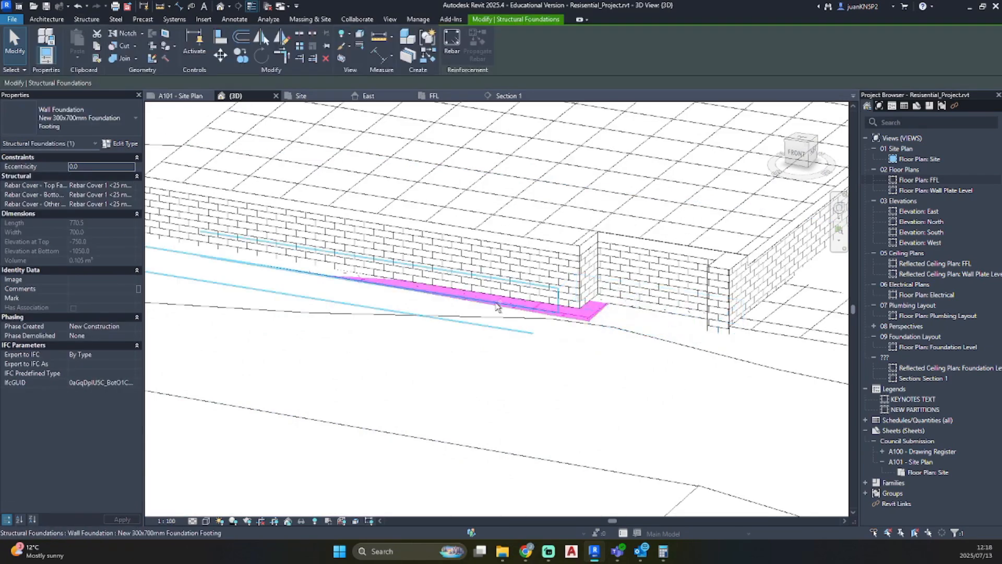
click(505, 389)
scroll(505, 389, down, 4)
shift+middle_drag(505, 389, 346, 400)
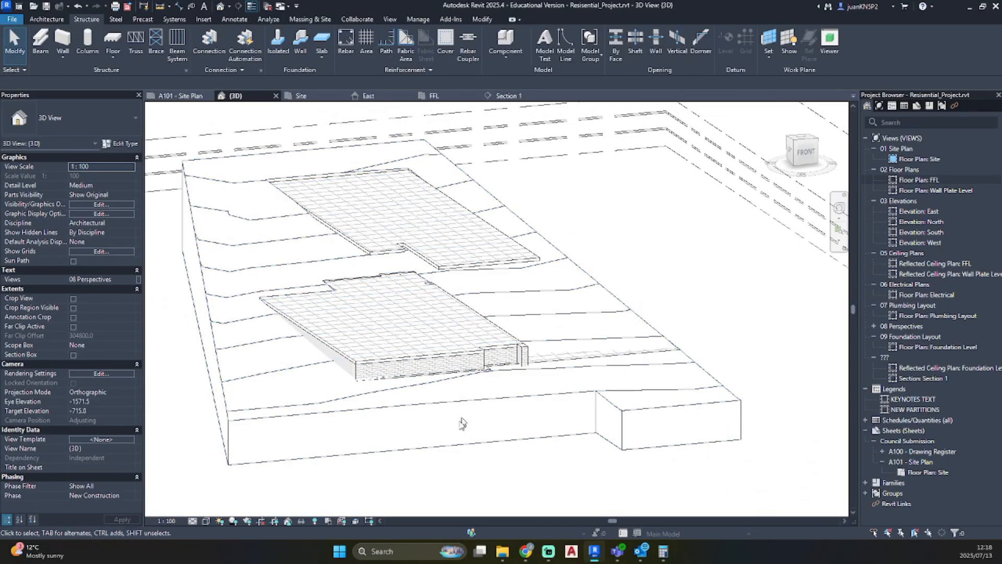
- Examine how the main house's footings and foundation walls sit within the Grassland - 1200mm toposolid from the front and side
shift+middle_drag(462, 424, 525, 498)
click(534, 401)
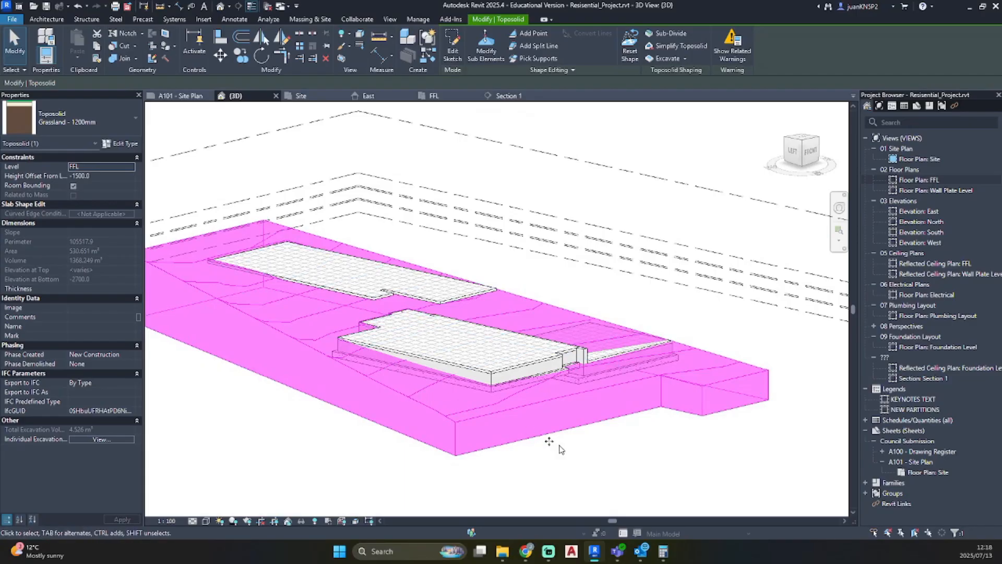
mouse_move(579, 465)
shift+middle_down()
mouse_move(651, 459)
mouse_move(720, 432)
mouse_move(737, 356)
mouse_move(688, 409)
mouse_move(537, 466)
mouse_move(574, 478)
shift+middle_up()
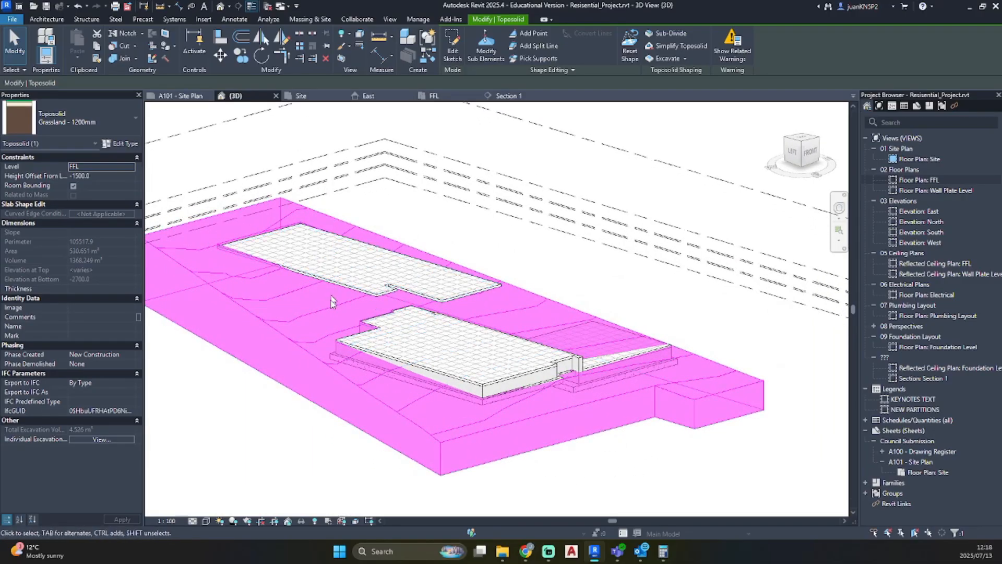
mouse_move(401, 306)
shift+middle_down()
mouse_move(393, 316)
mouse_move(537, 273)
mouse_move(315, 354)
mouse_move(399, 223)
mouse_move(338, 312)
mouse_move(465, 293)
mouse_move(454, 306)
mouse_move(476, 285)
mouse_move(555, 359)
mouse_move(528, 385)
mouse_move(544, 365)
shift+middle_up()
scroll(338, 313, up, 3)
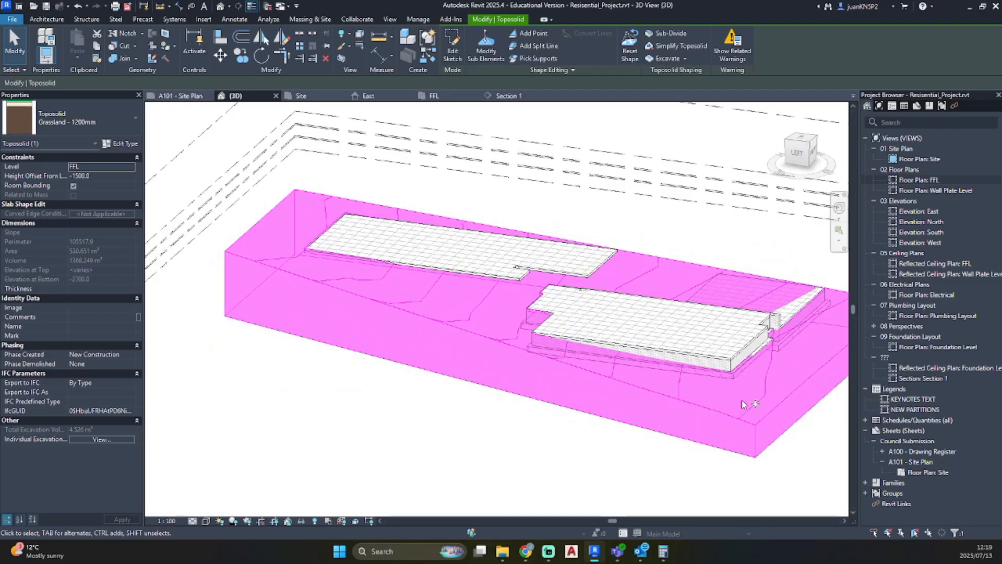
scroll(752, 365, up, 5)
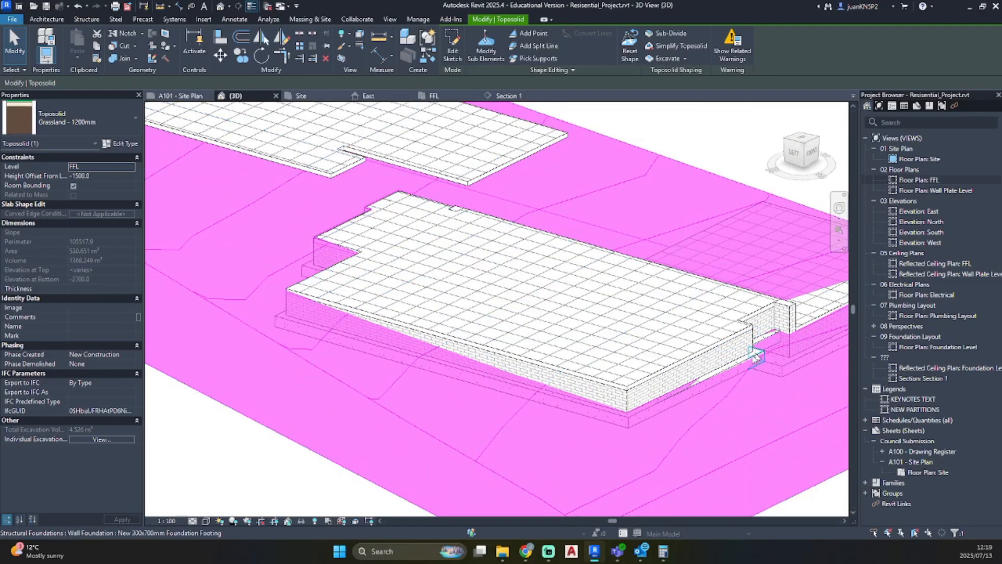
- Set the base offset of the main front foundation wall, the short return wall and the recessed front wall to -200 mm
click(678, 388)
shift+middle_drag(678, 388, 548, 336)
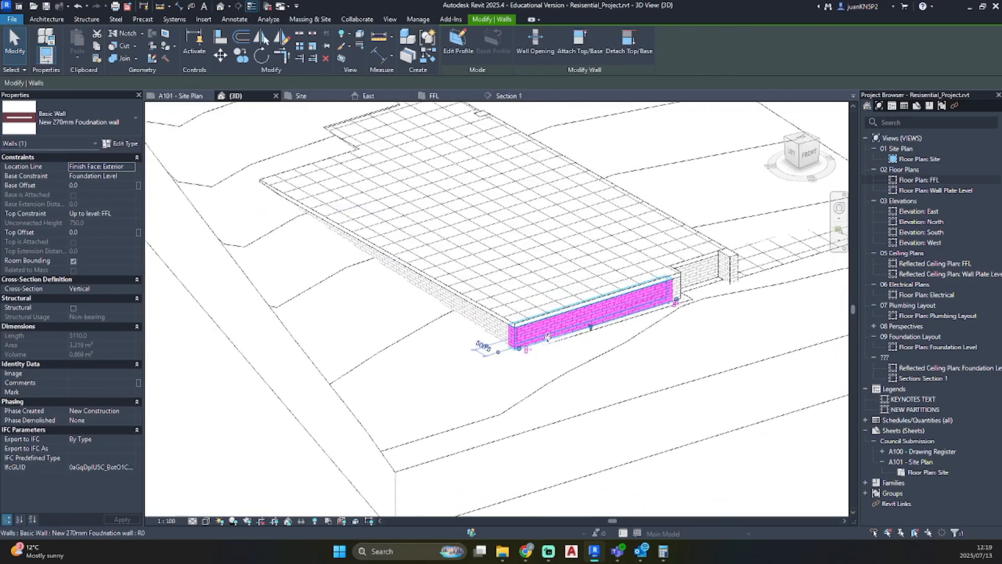
ctrl+click(680, 291)
ctrl+click(690, 281)
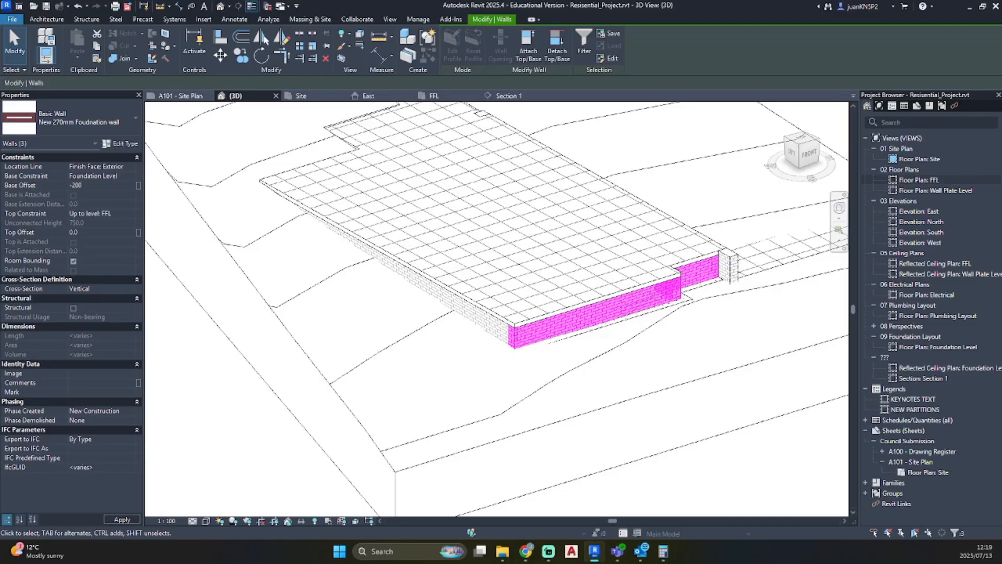
key(Return)
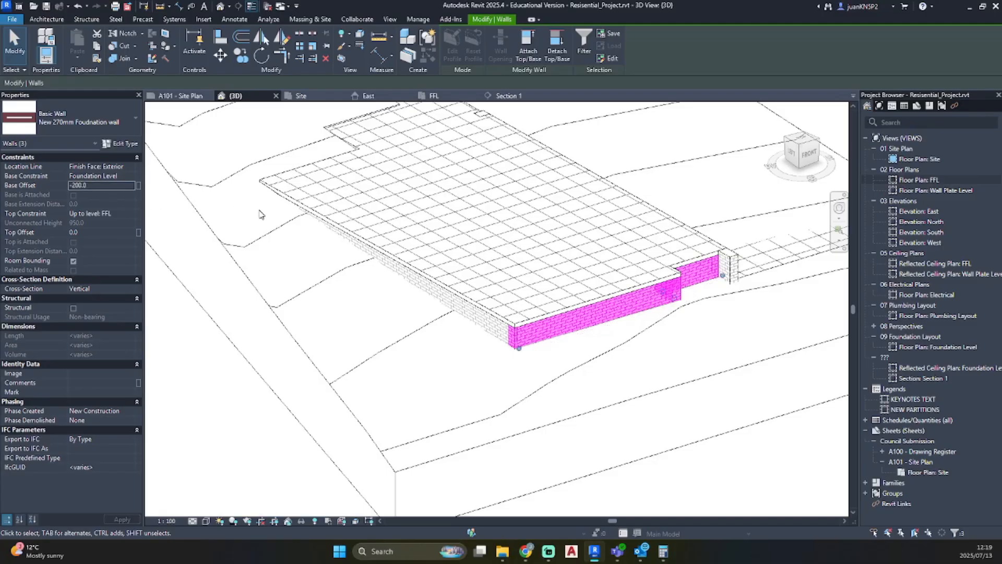
click(825, 496)
- Check the front corner footings and the long side foundation wall against the sloping toposolid
click(697, 389)
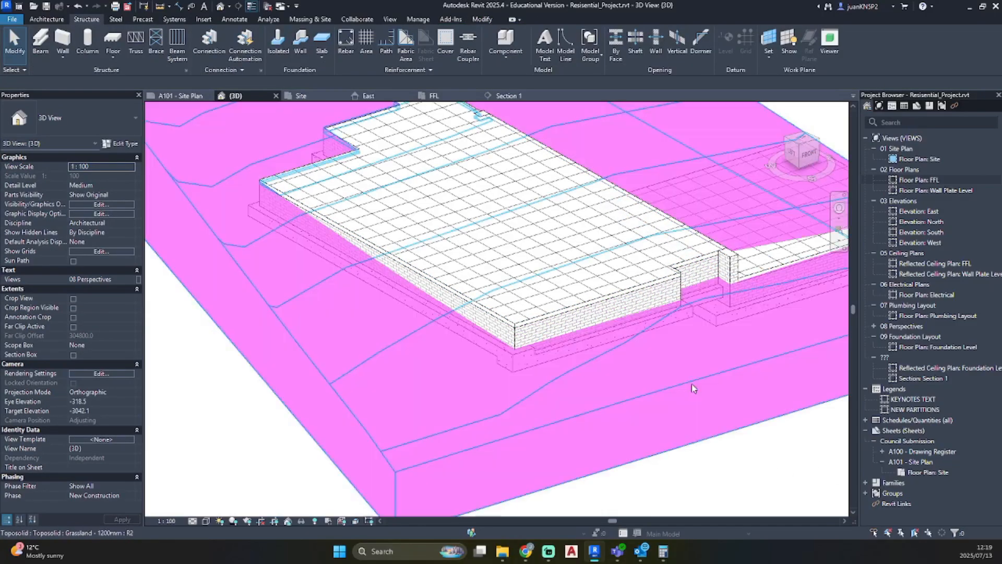
shift+middle_drag(651, 350, 488, 377)
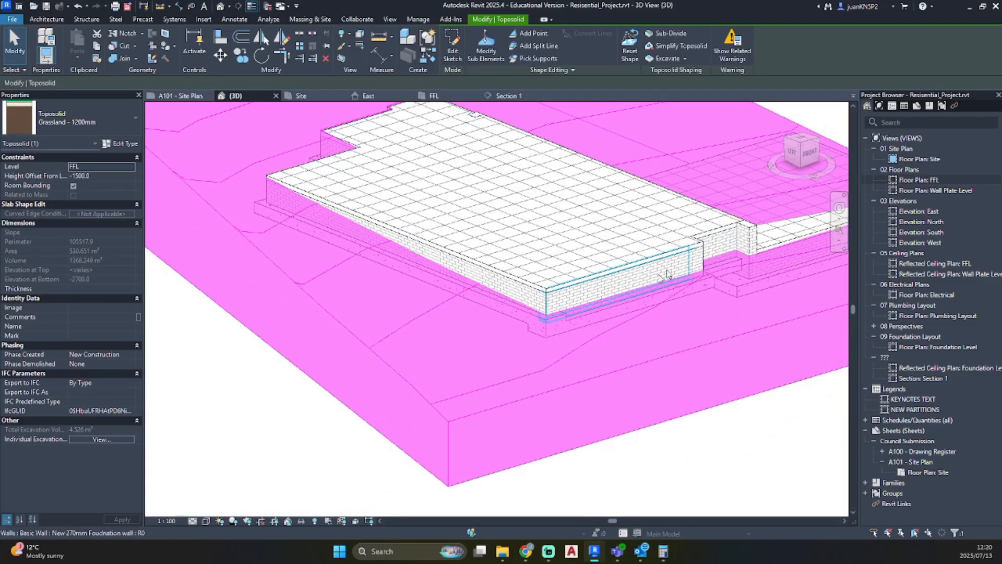
scroll(532, 332, up, 5)
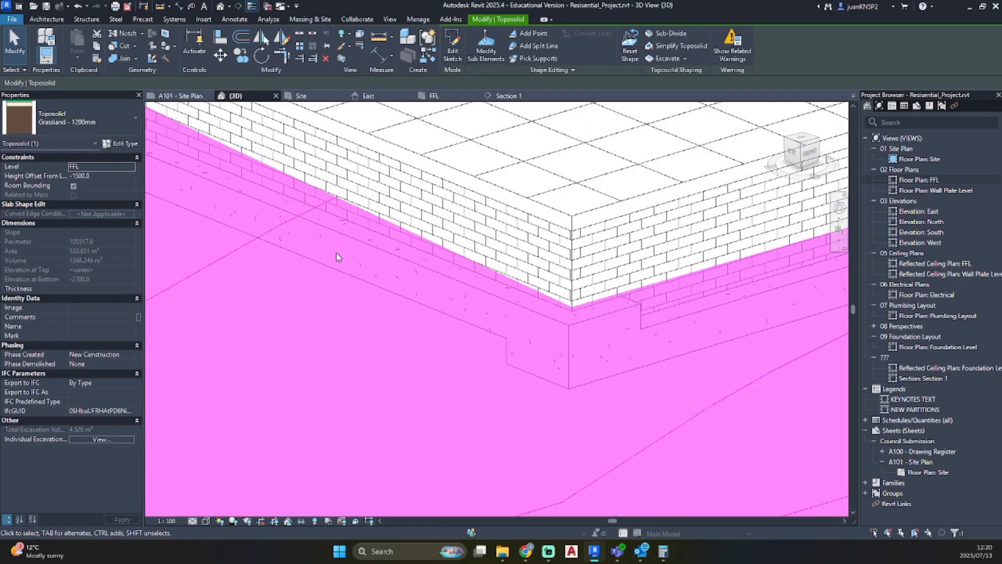
scroll(337, 255, down, 5)
click(377, 261)
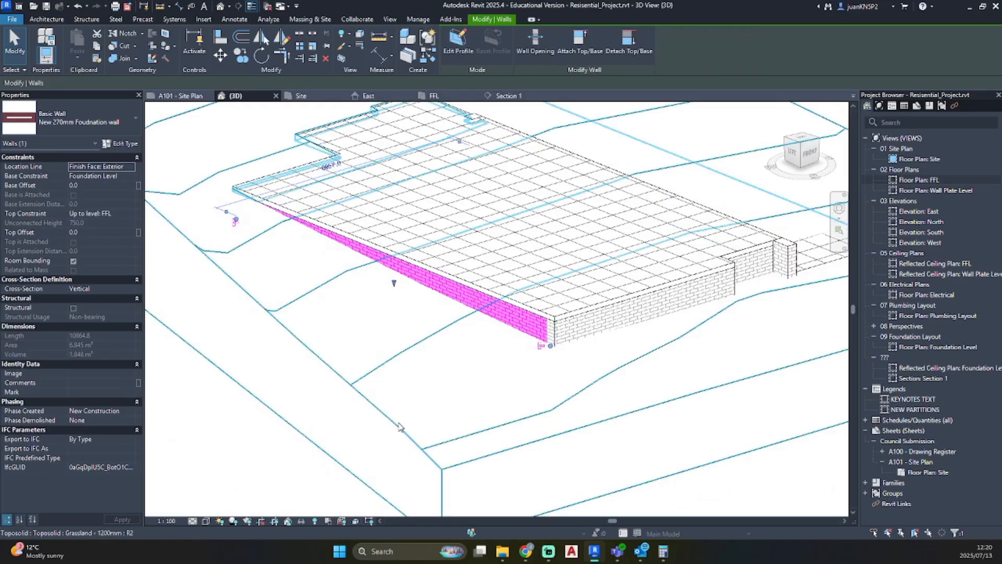
click(583, 398)
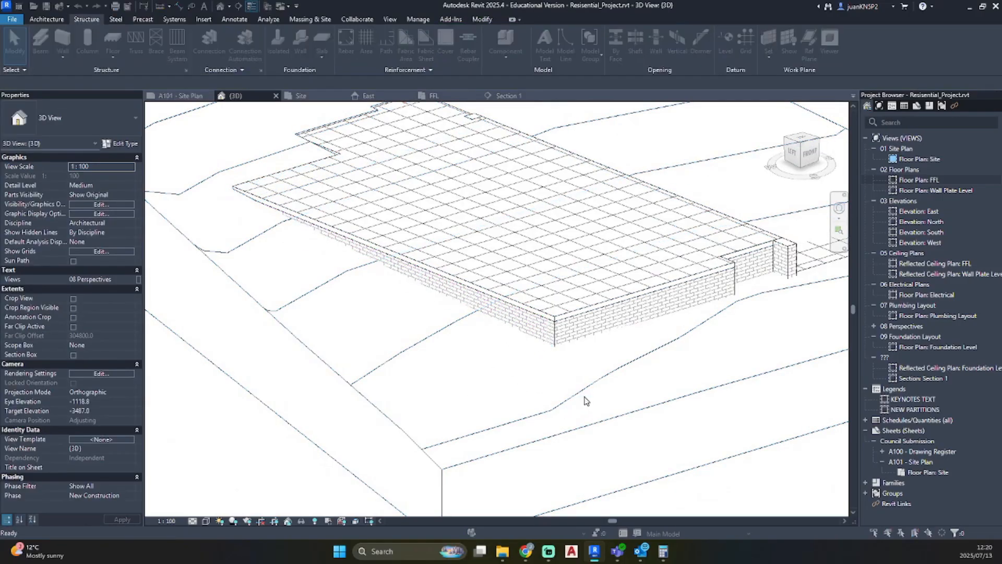
key(Escape)
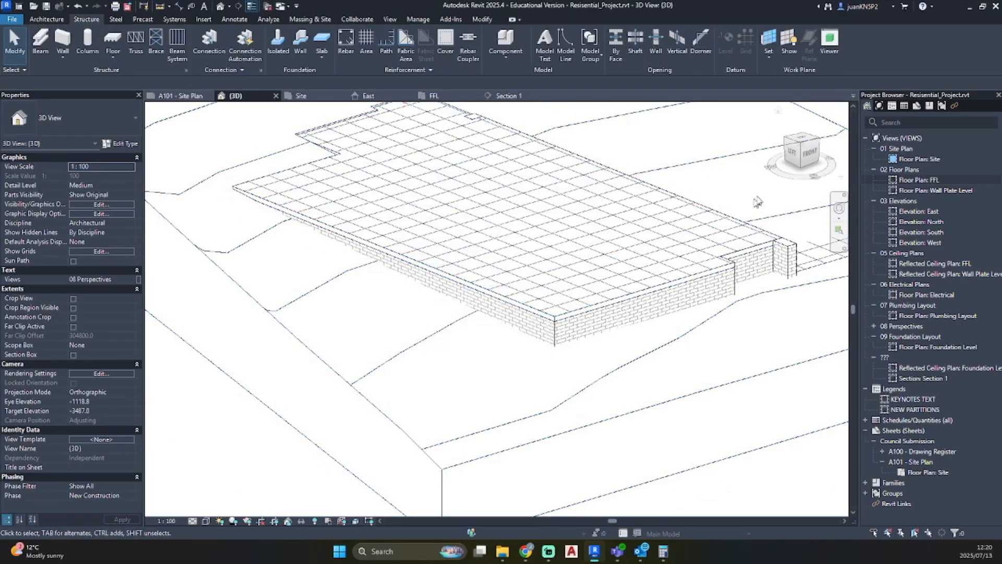
click(803, 144)
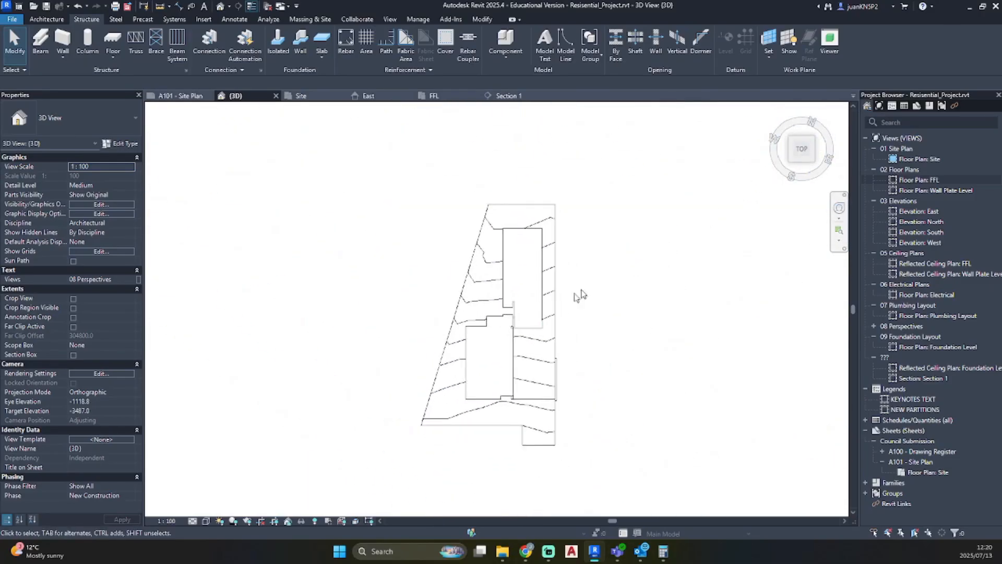
scroll(500, 329, up, 5)
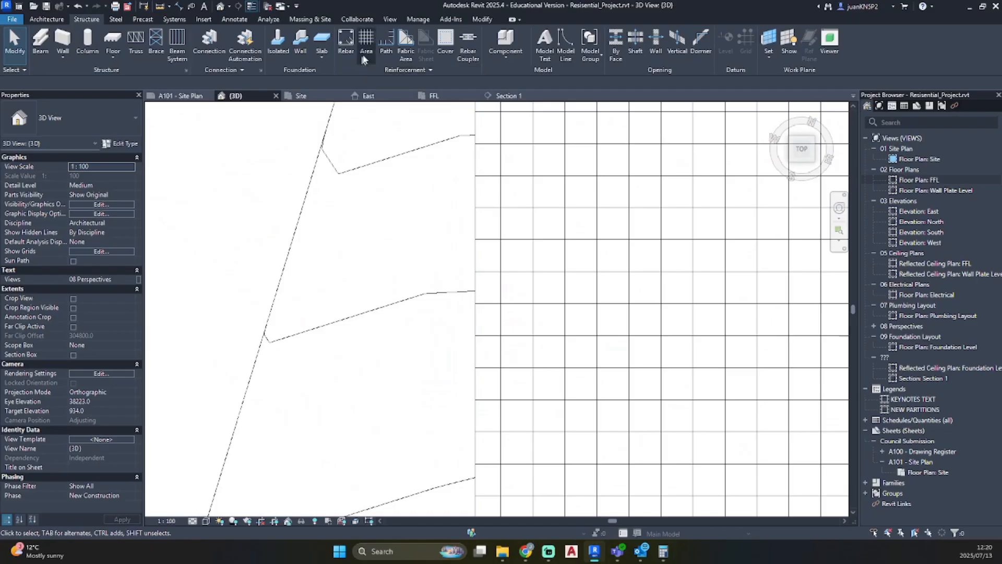
click(485, 21)
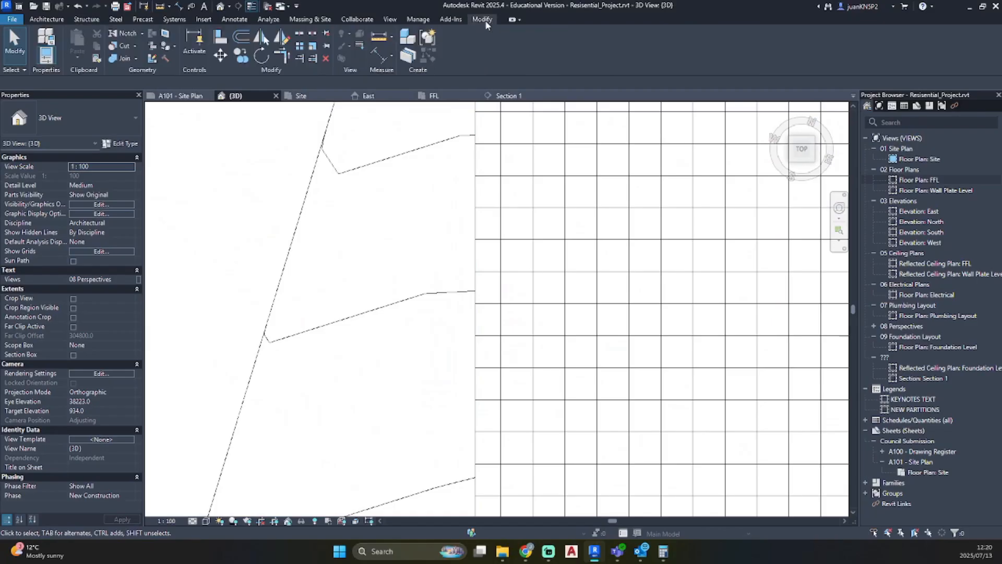
click(302, 37)
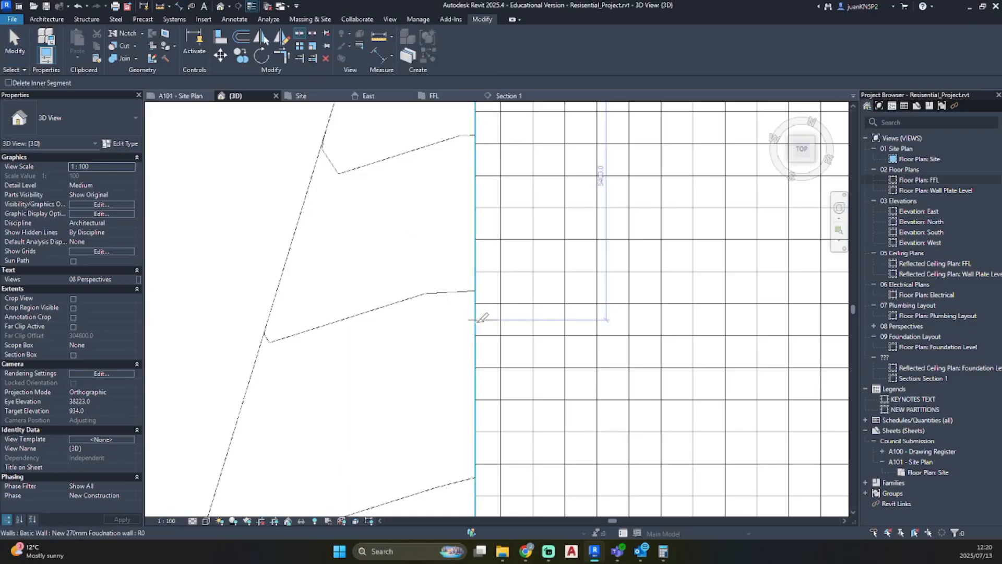
scroll(479, 317, down, 3)
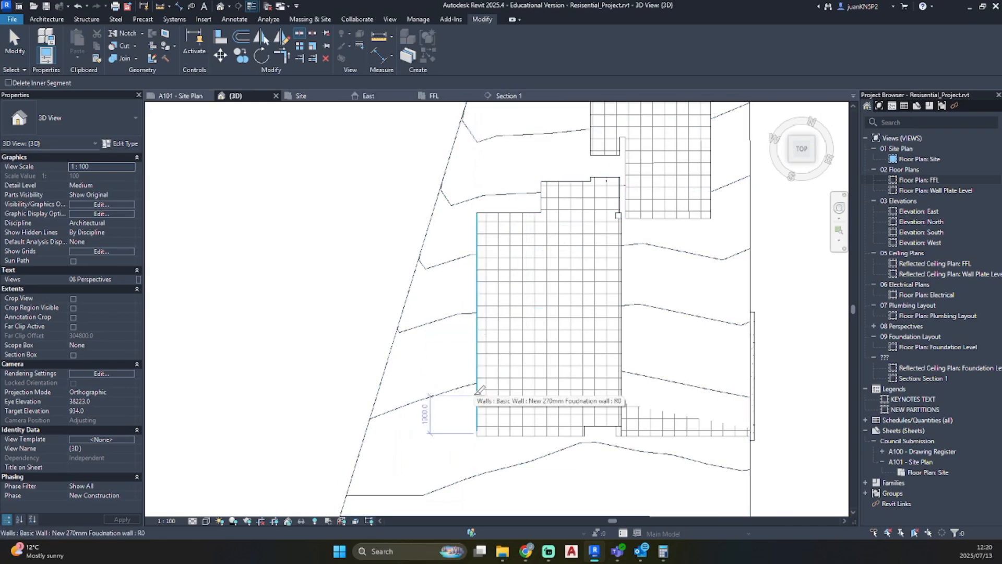
key(Escape)
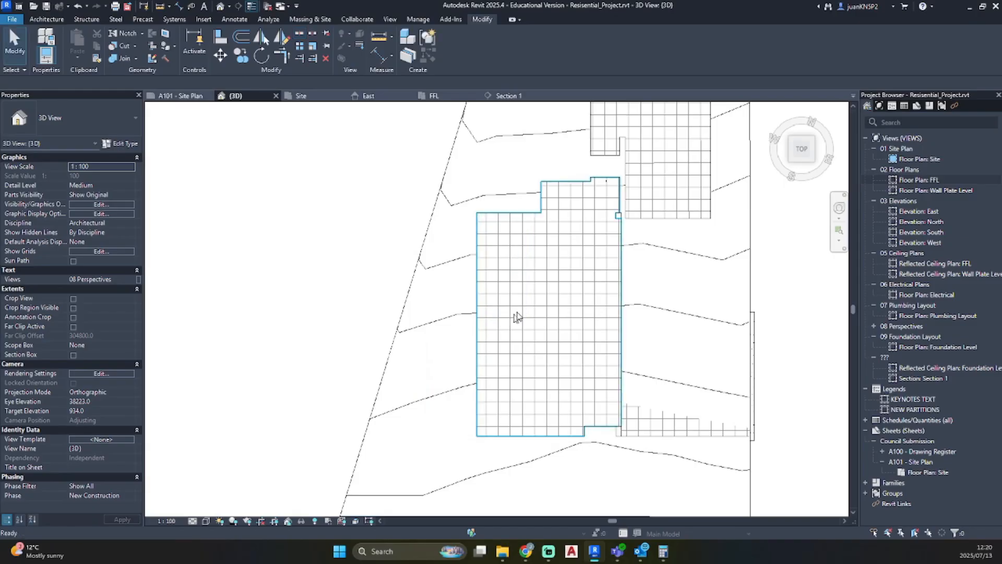
- Open the FFL floor plan and show the kitchen and lounge part of the house
double_click(927, 180)
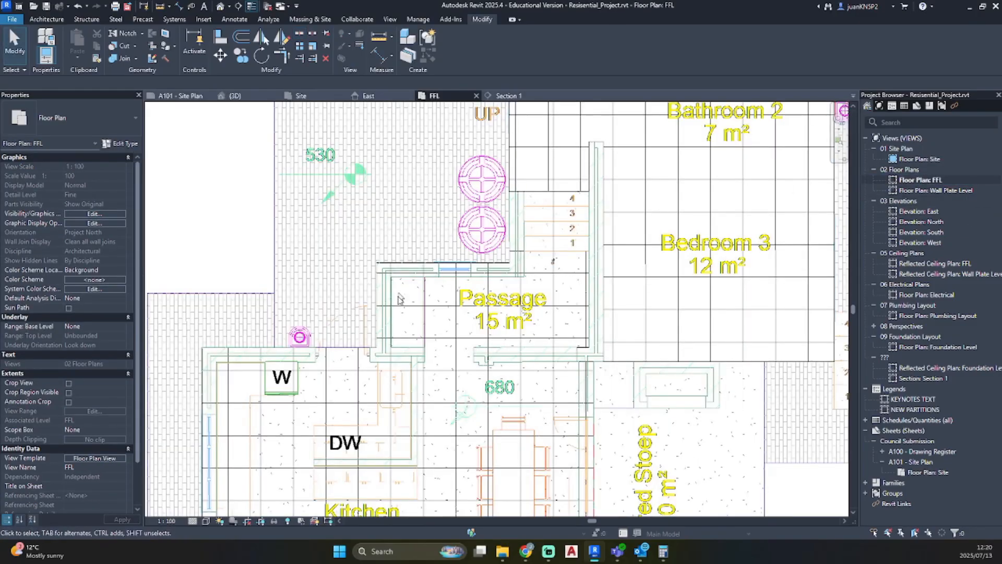
scroll(444, 376, down, 3)
middle_drag(407, 376, 443, 167)
scroll(384, 298, up, 3)
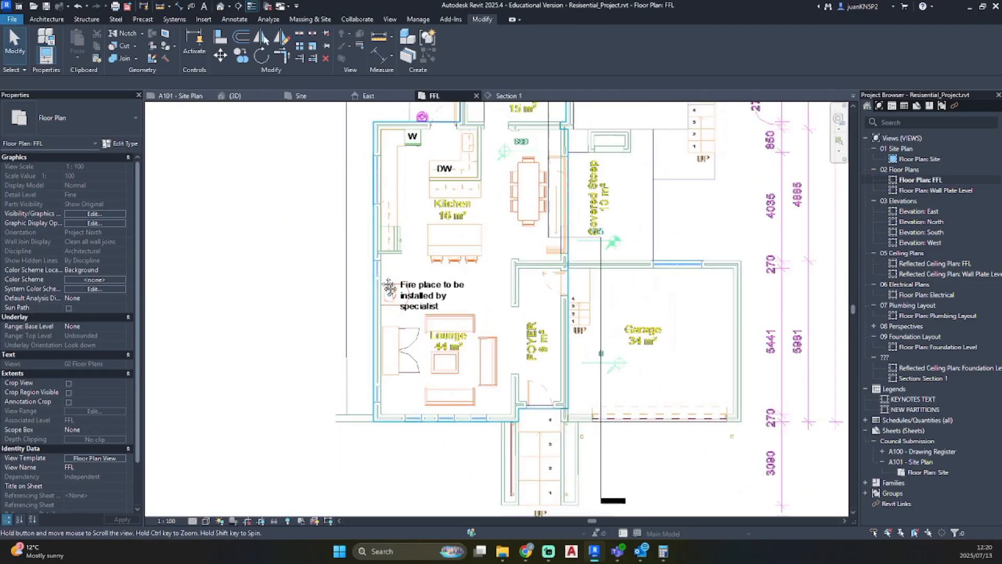
key(l)
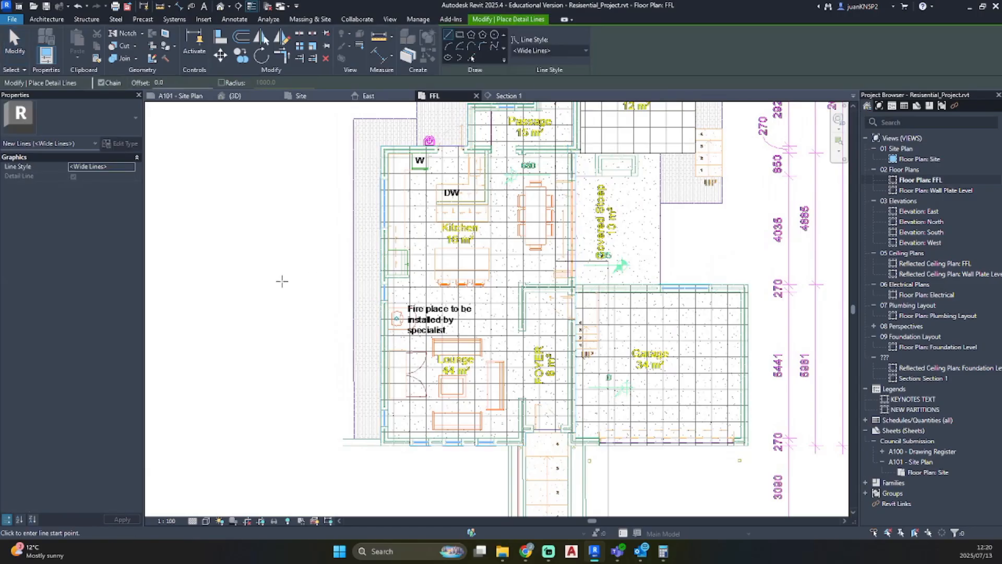
click(282, 281)
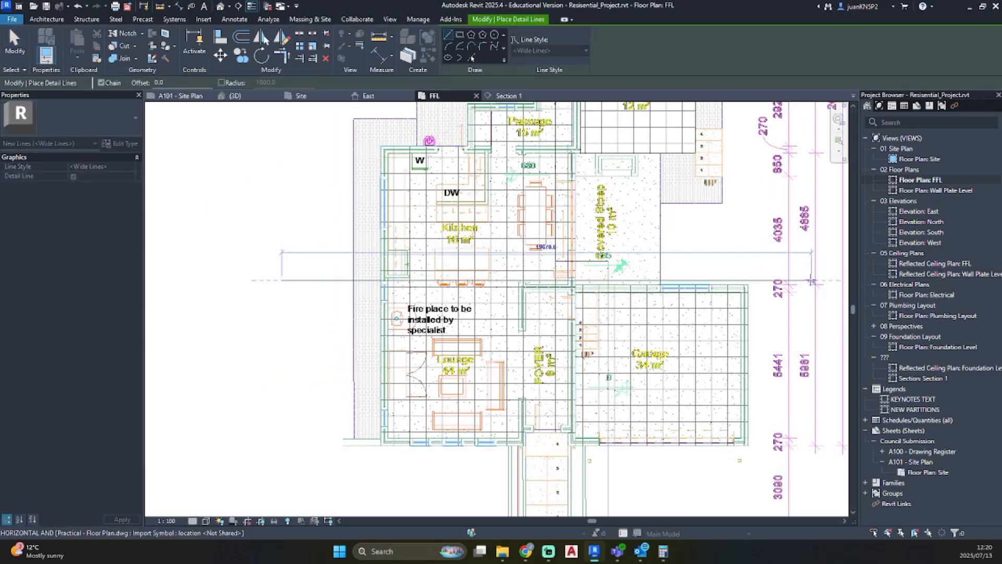
key(Escape)
key(Escape)
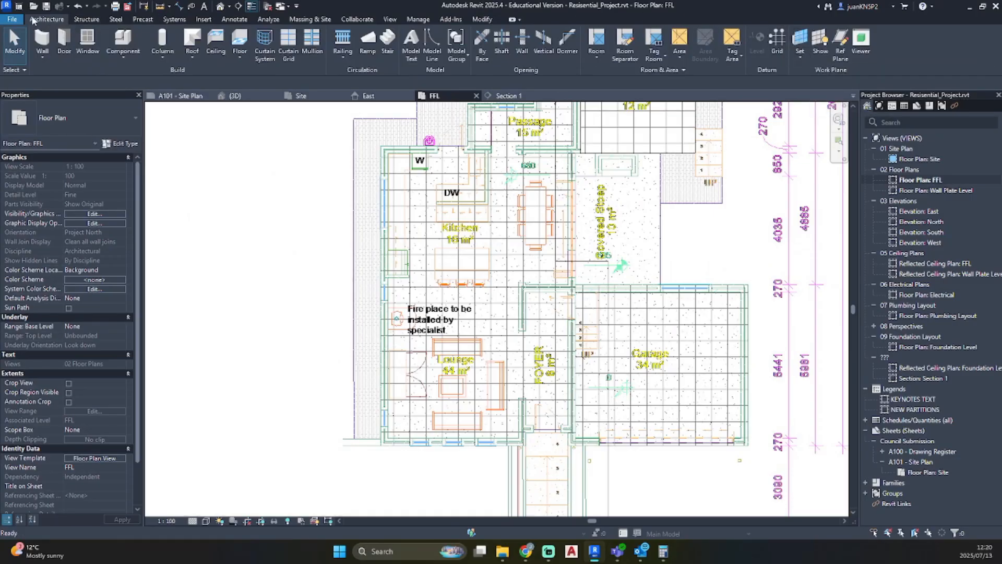
- Draw a horizontal reference plane across the kitchen, extending beyond both sides of the house
click(841, 42)
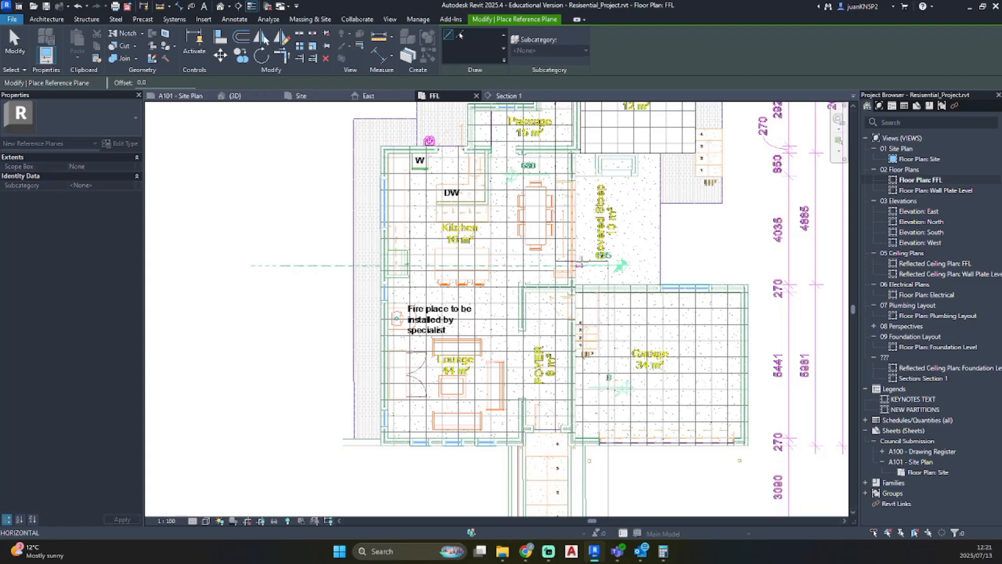
click(758, 266)
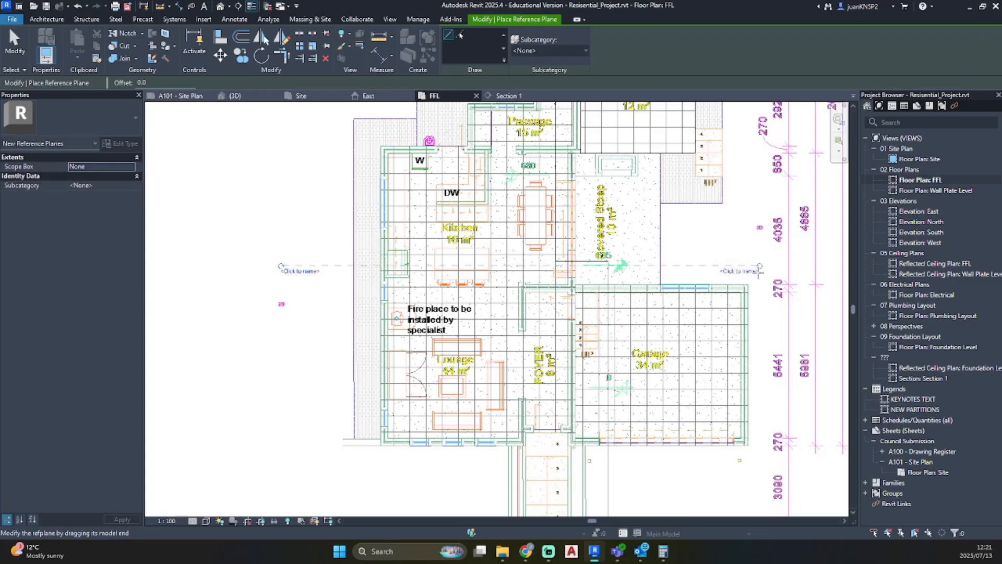
key(Escape)
key(Escape)
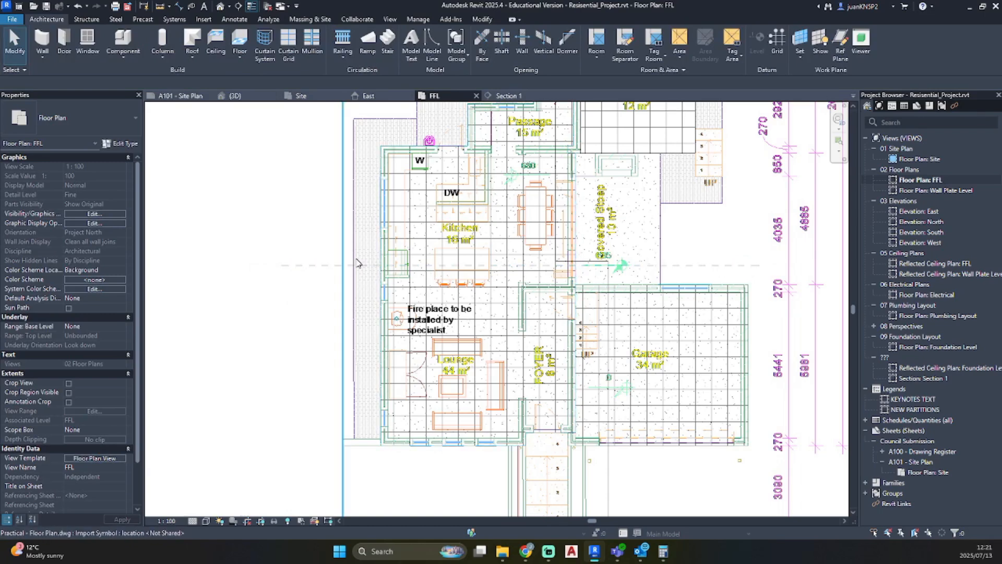
- Dimension the reference plane from the rear and front ends of the long side wall and make both segments equal
click(293, 265)
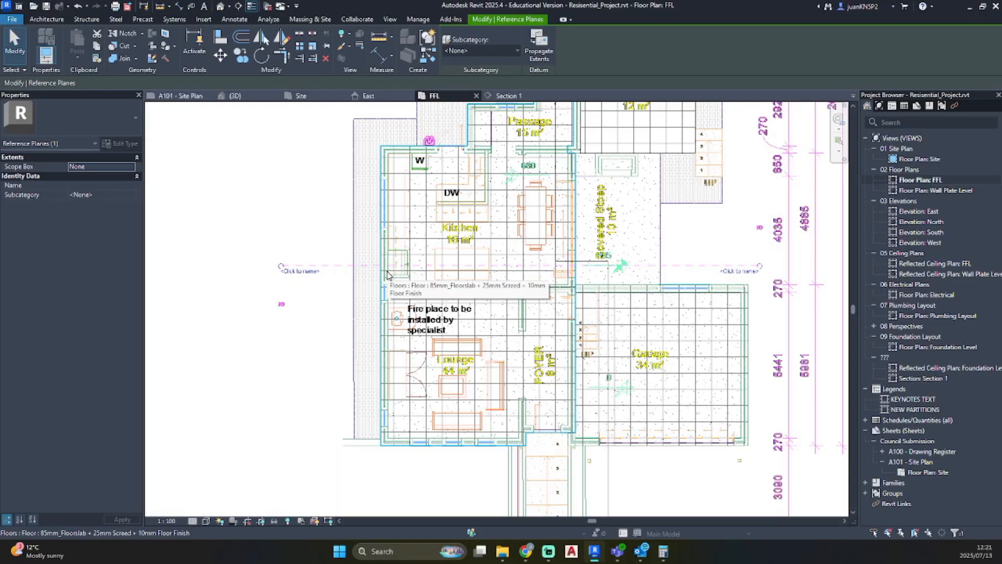
key(d)
key(i)
click(415, 152)
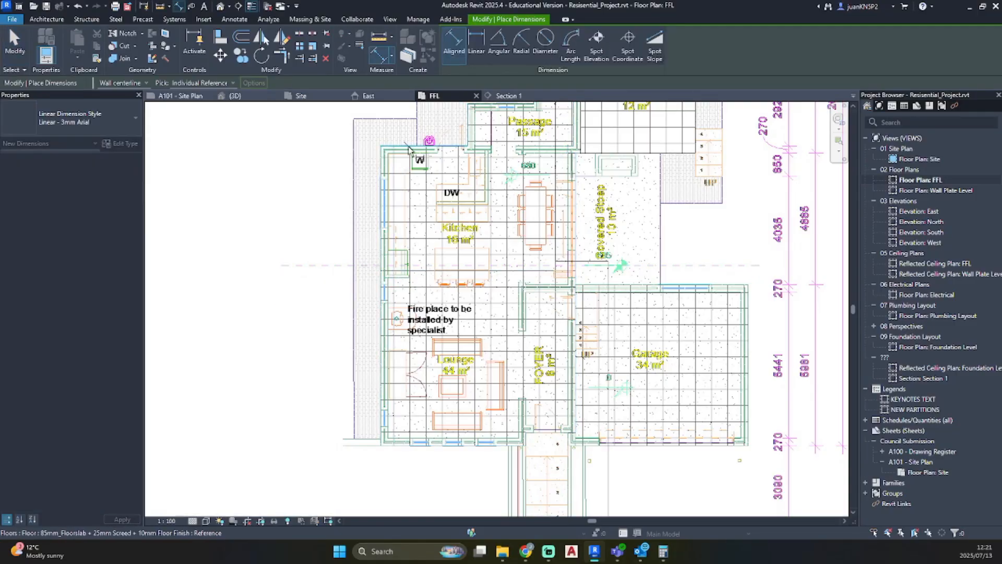
click(417, 446)
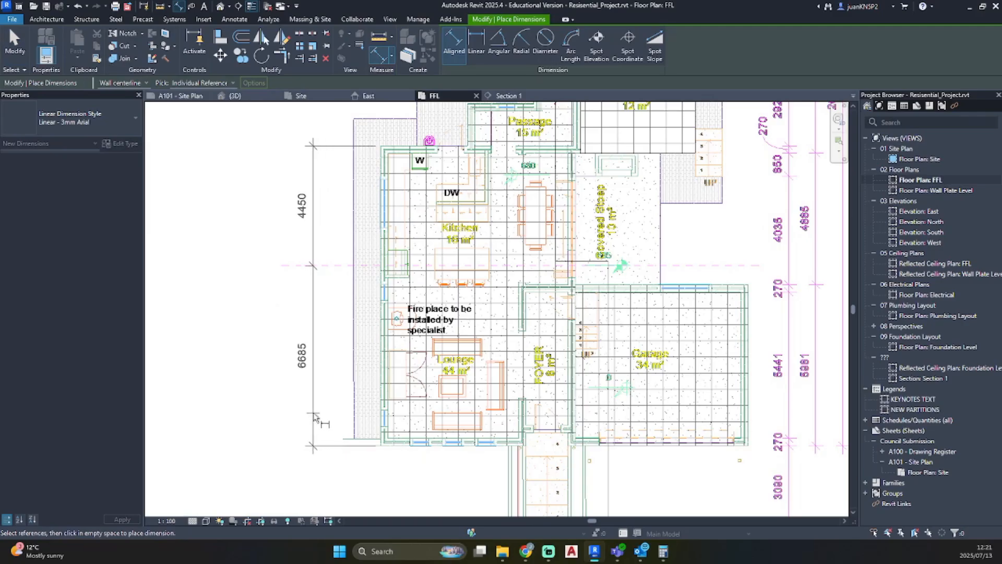
click(314, 418)
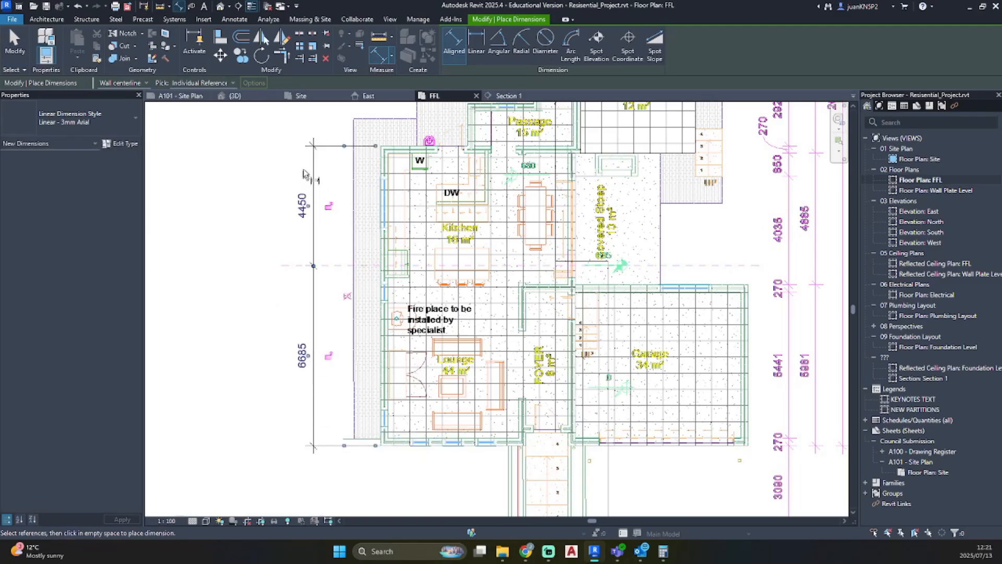
click(348, 298)
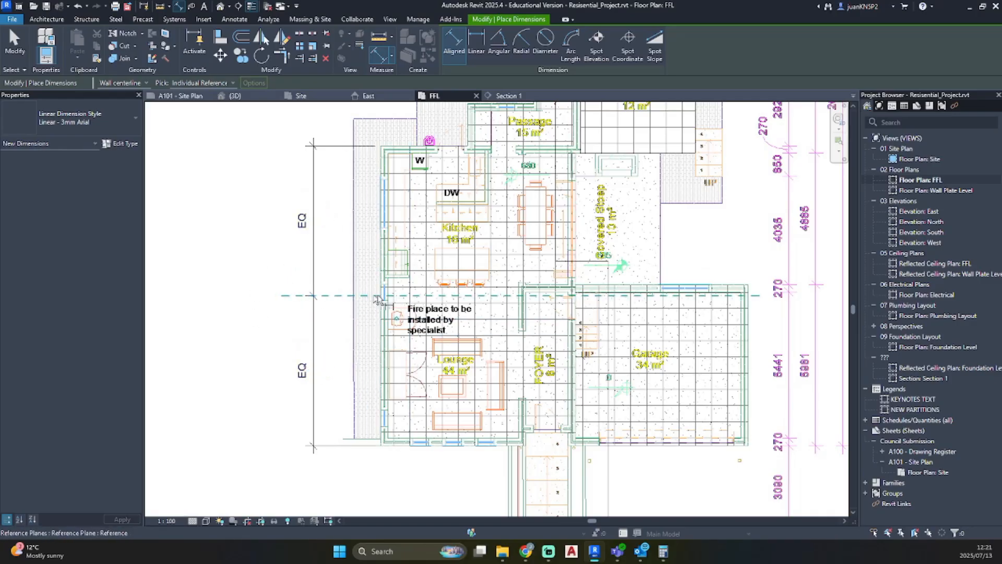
key(Escape)
key(Escape)
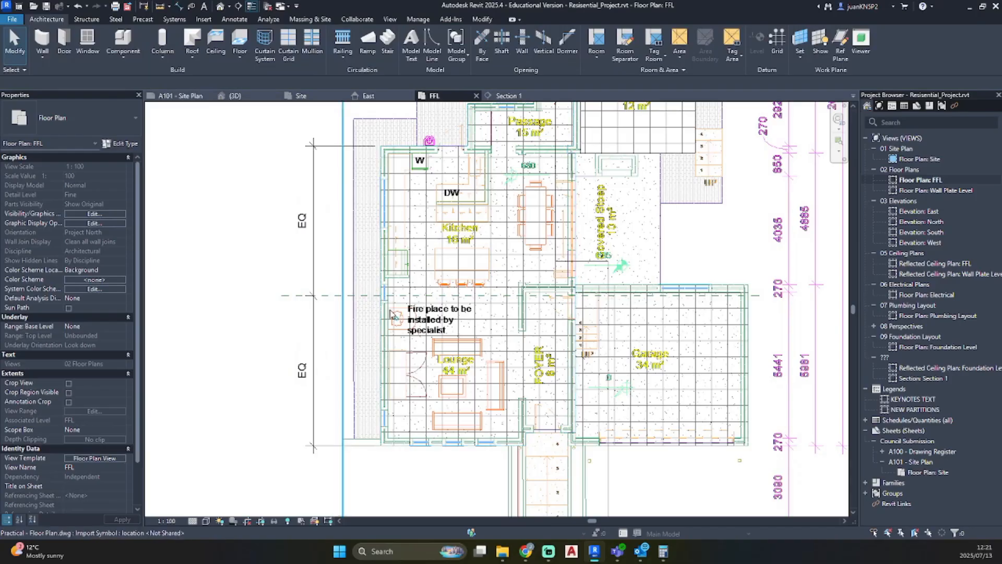
scroll(390, 316, up, 5)
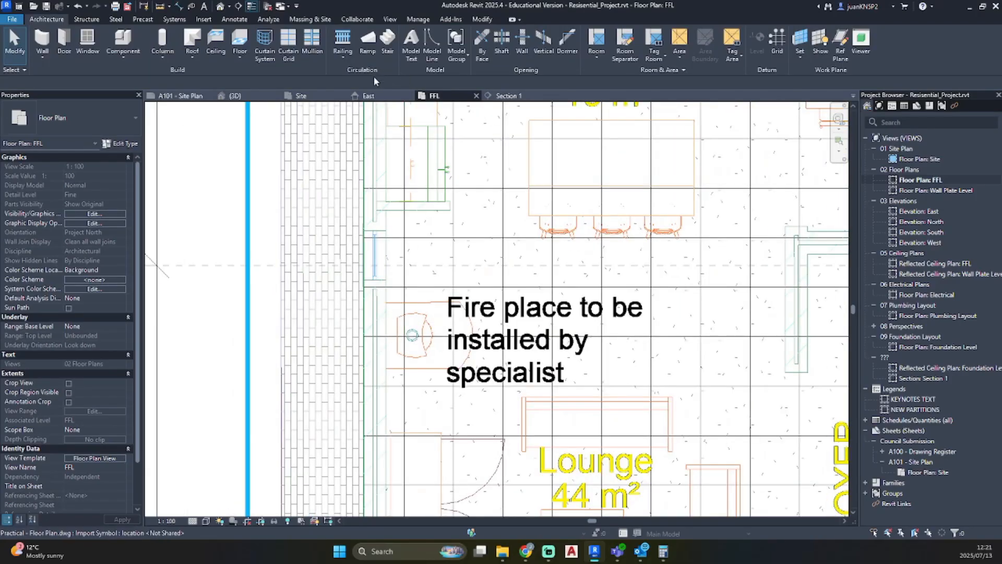
key(s)
key(l)
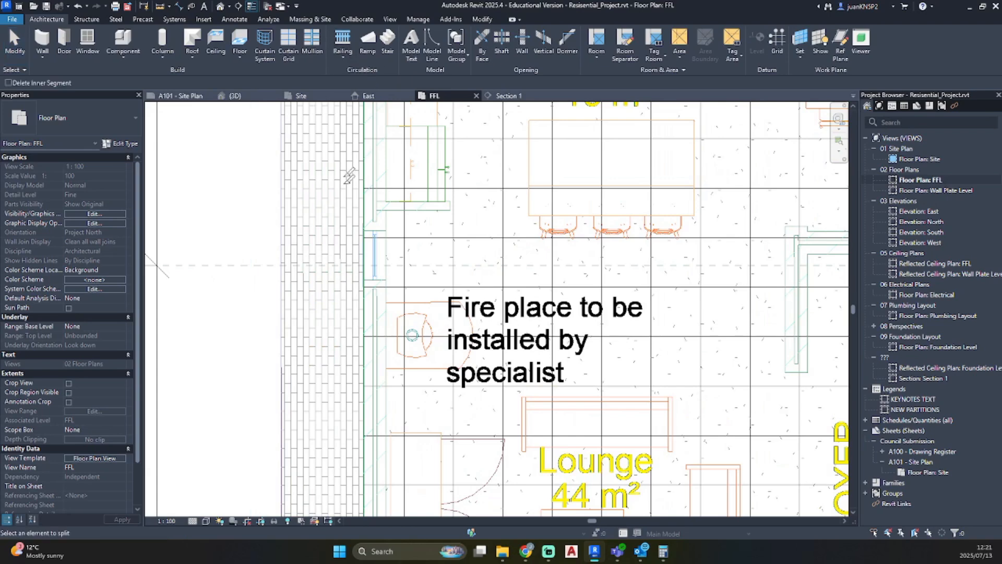
key(Escape)
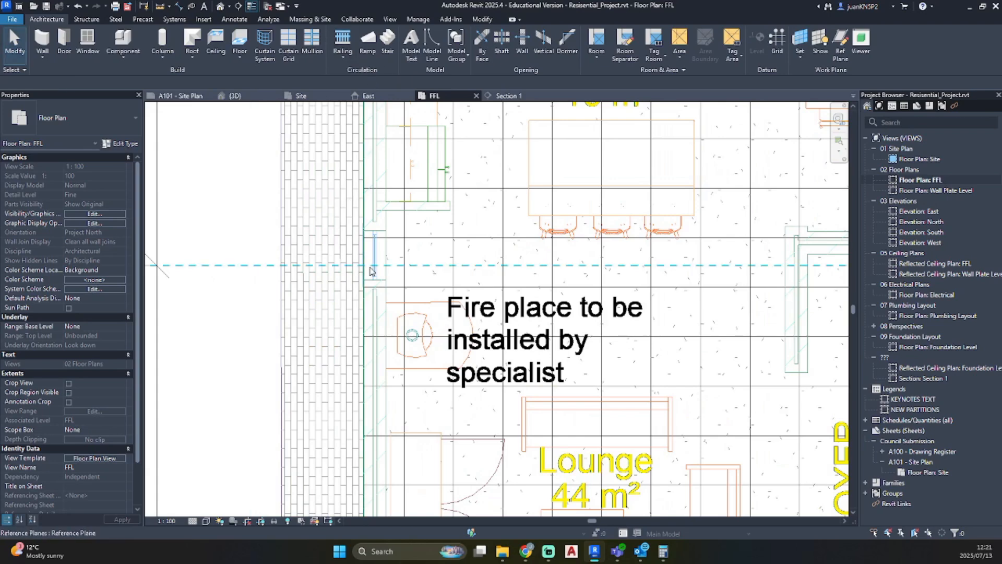
click(366, 271)
key(Escape)
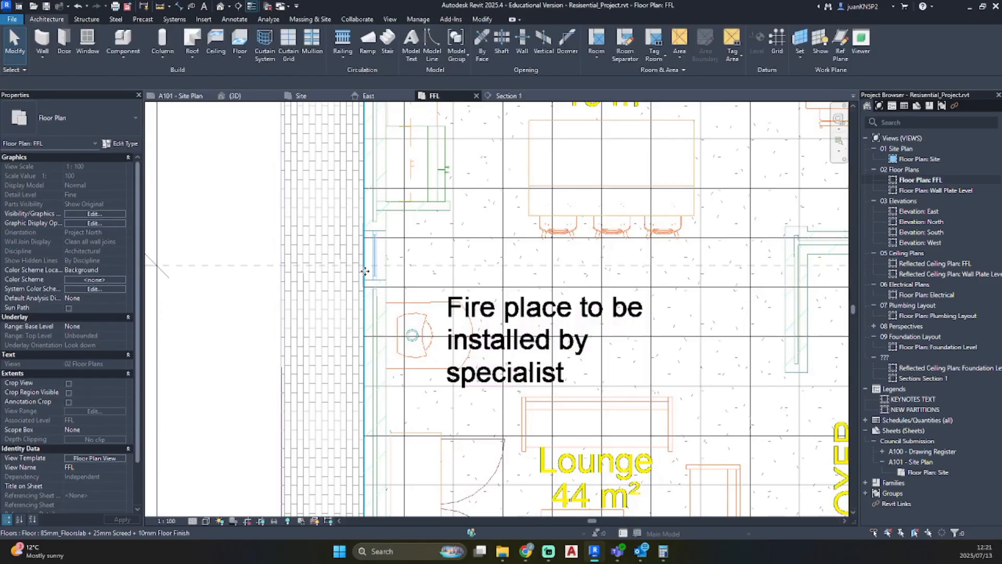
scroll(366, 270, down, 2)
scroll(365, 272, down, 4)
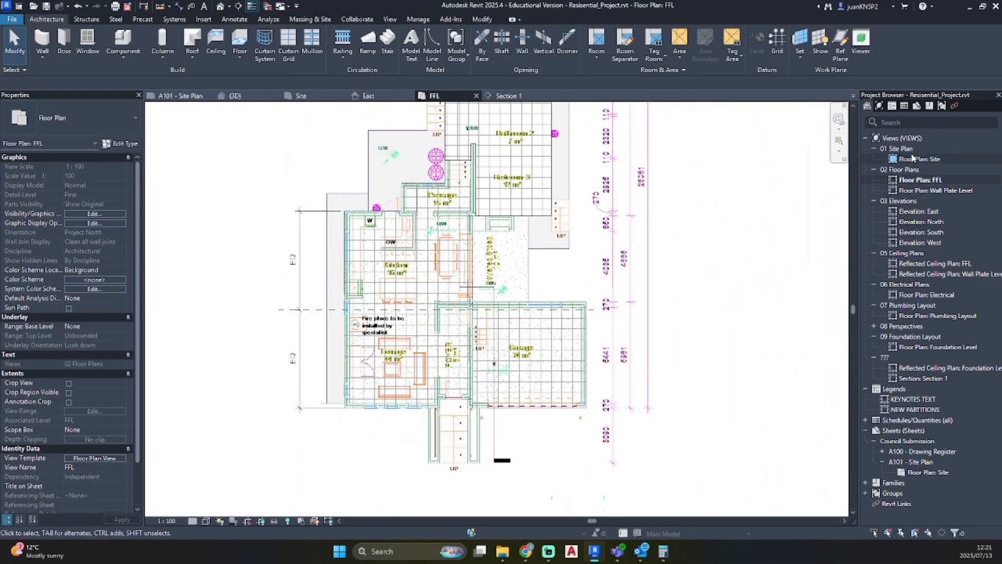
- In the 3D view, set the top offset of the long side foundation wall beside the kitchen and lounge to 100
click(220, 7)
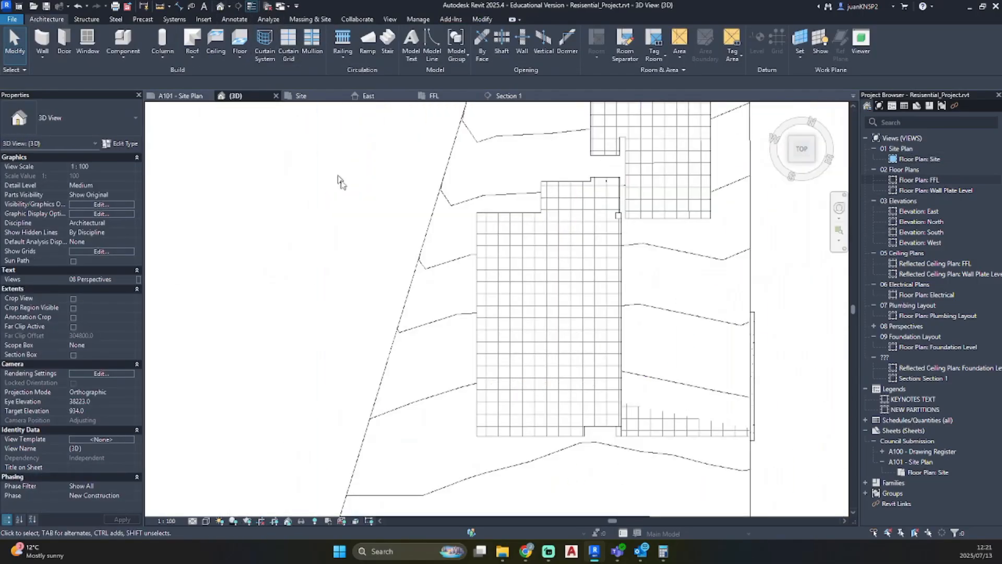
shift+middle_drag(656, 287, 691, 158)
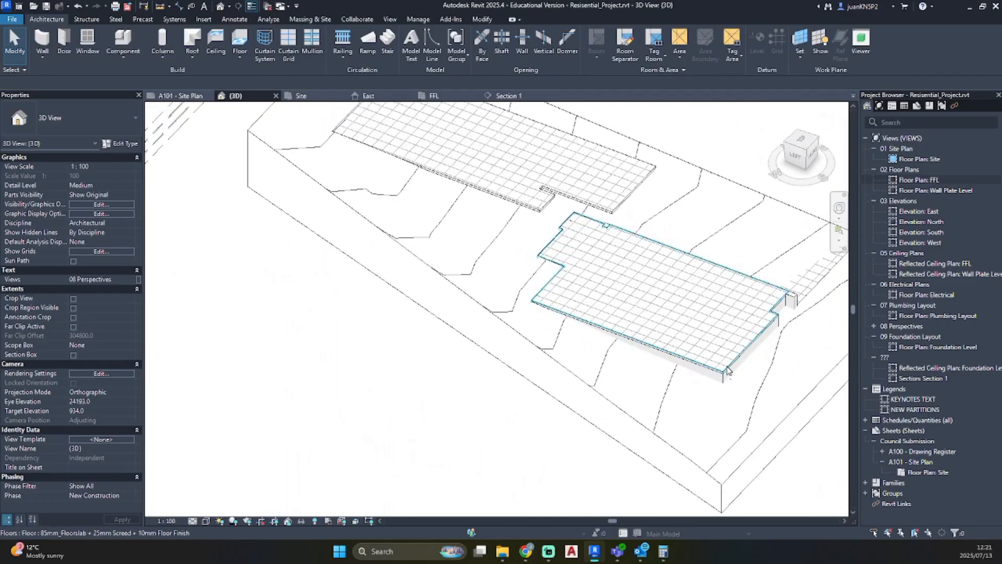
scroll(538, 339, up, 4)
click(540, 347)
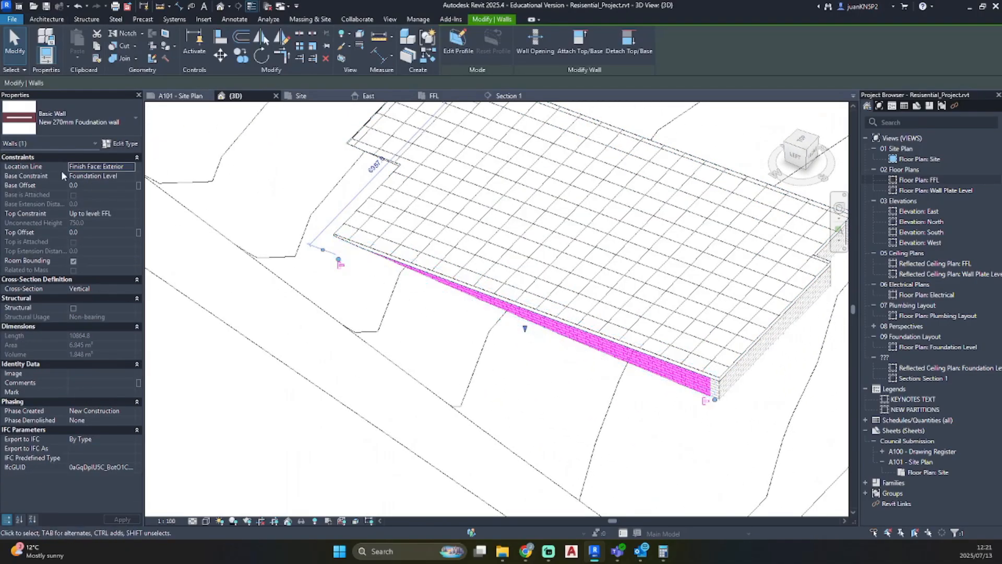
click(106, 232)
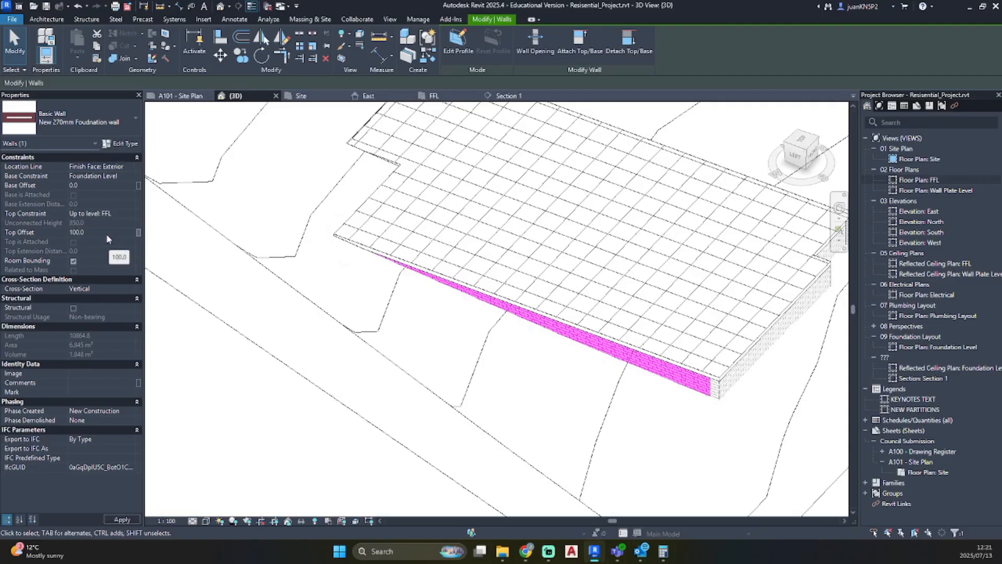
key(Return)
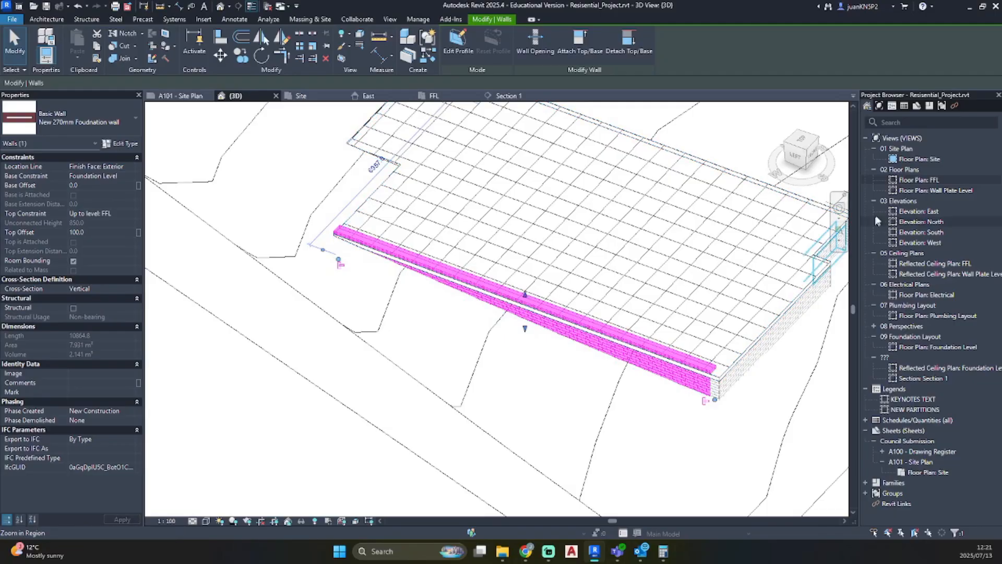
- In the FFL floor plan, split the long side foundation wall where it crosses the reference plane
double_click(927, 183)
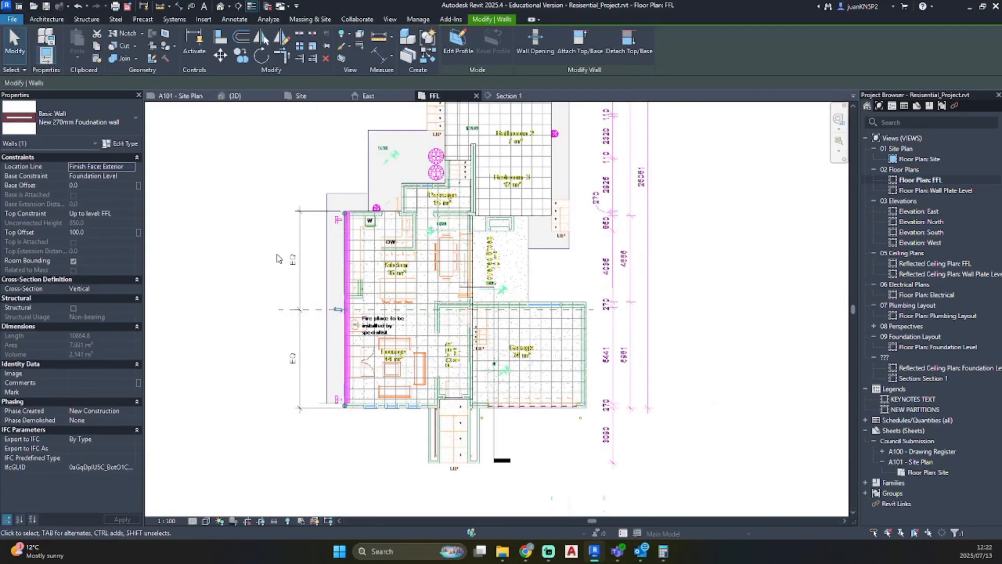
scroll(347, 340, up, 5)
key(Escape)
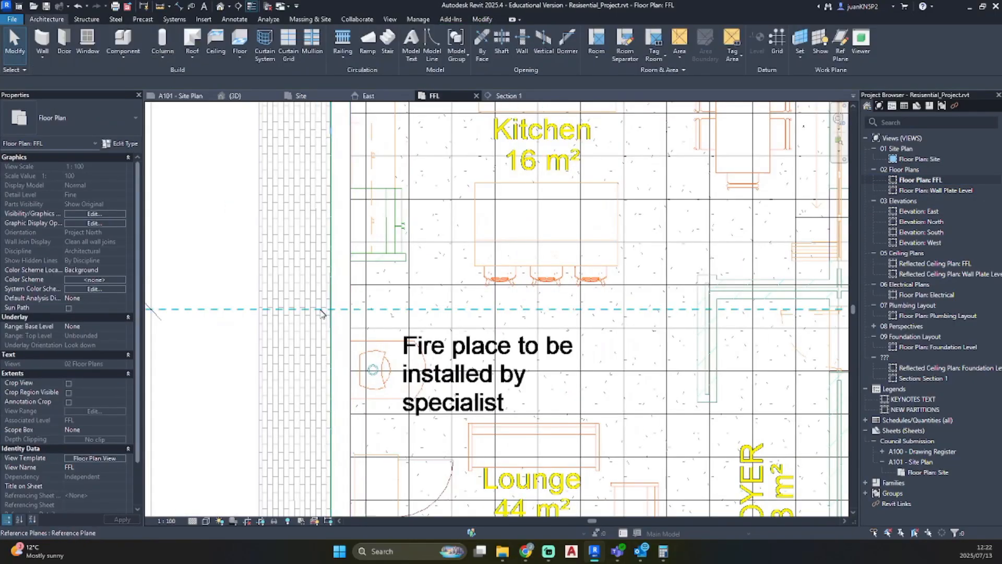
scroll(340, 304, down, 2)
middle_drag(435, 324, 612, 359)
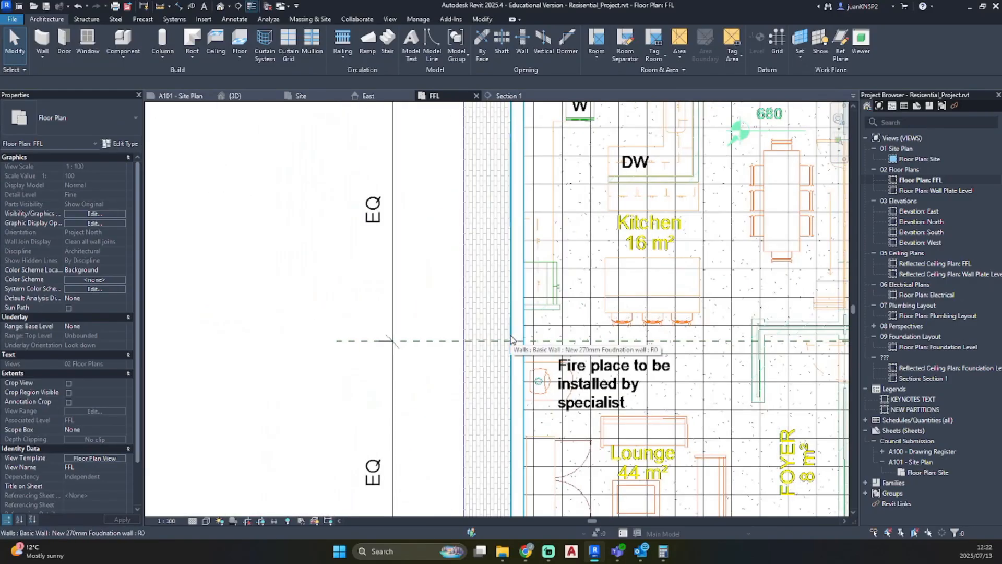
key(s)
key(l)
scroll(515, 331, up, 4)
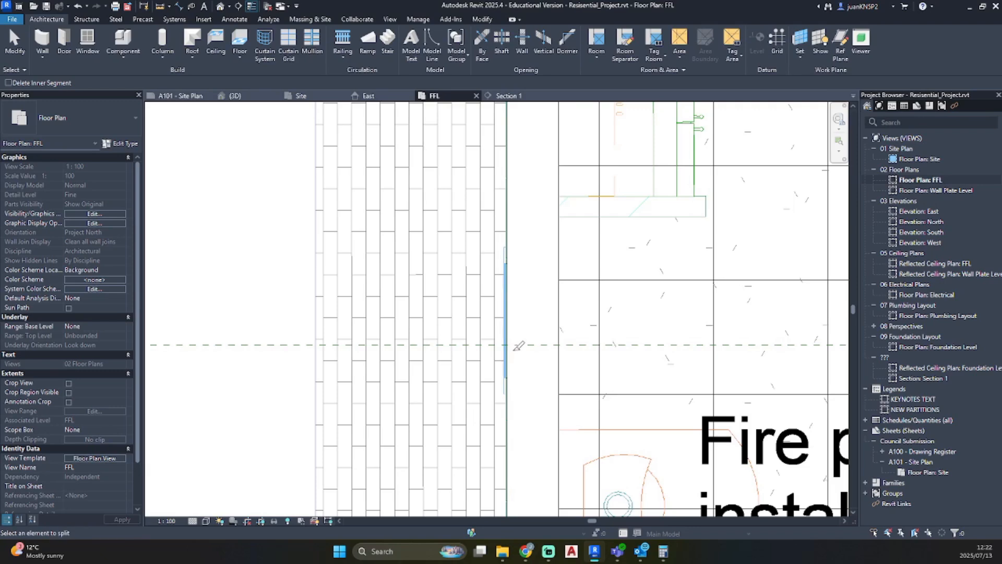
scroll(514, 340, up, 3)
scroll(499, 331, up, 4)
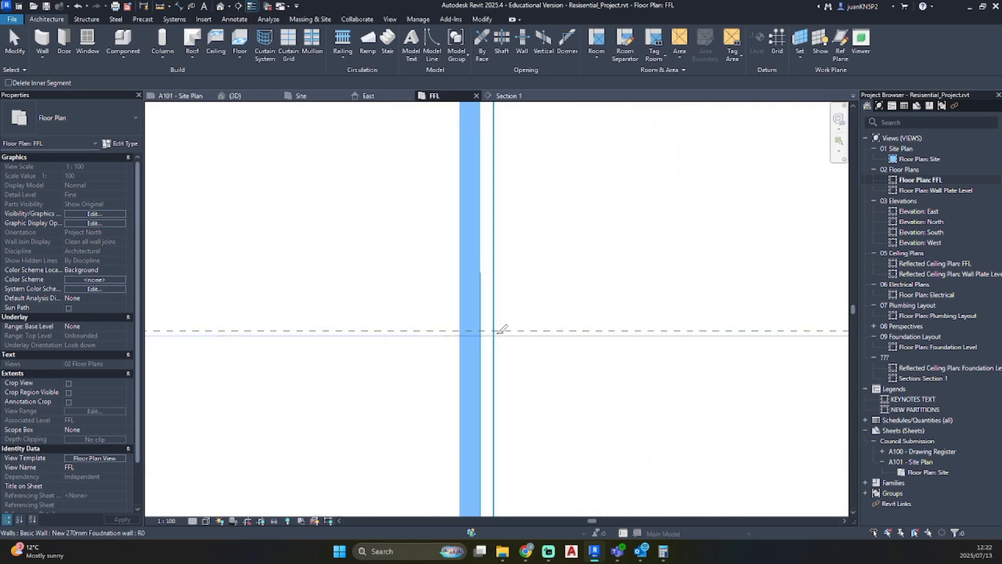
scroll(510, 353, down, 5)
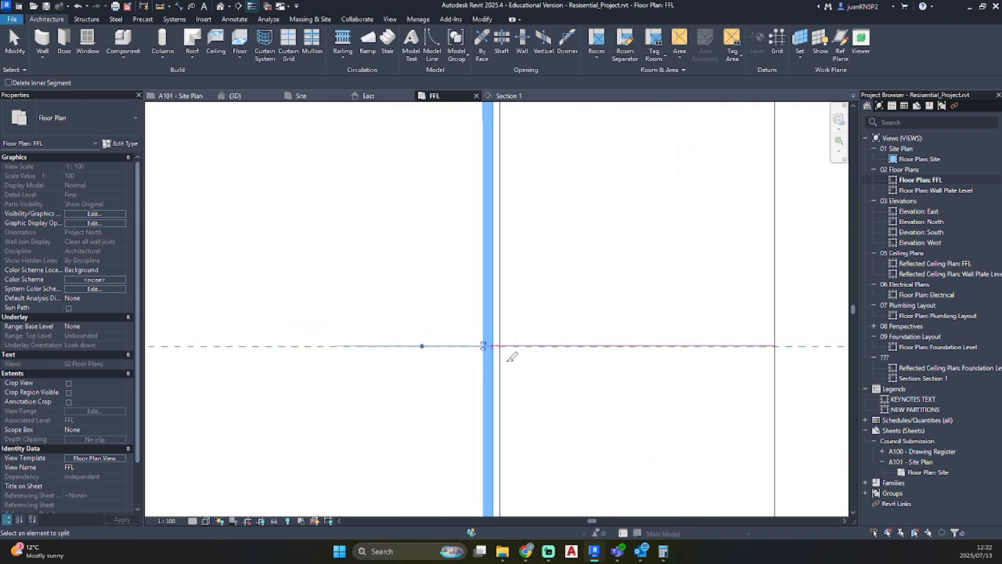
scroll(547, 376, down, 2)
key(Escape)
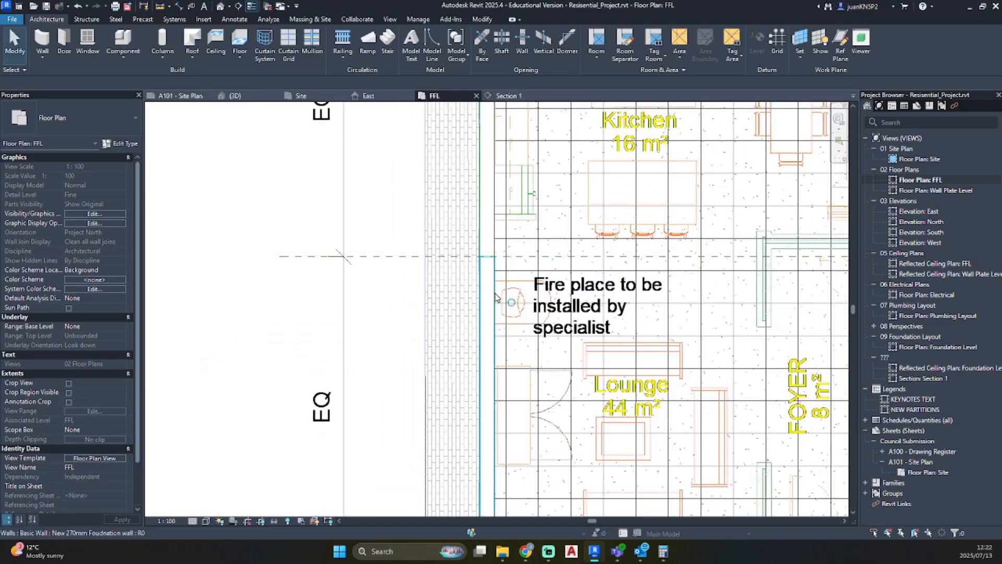
- Inspect the split between the two halves of the long side foundation wall in the 3D view
click(221, 7)
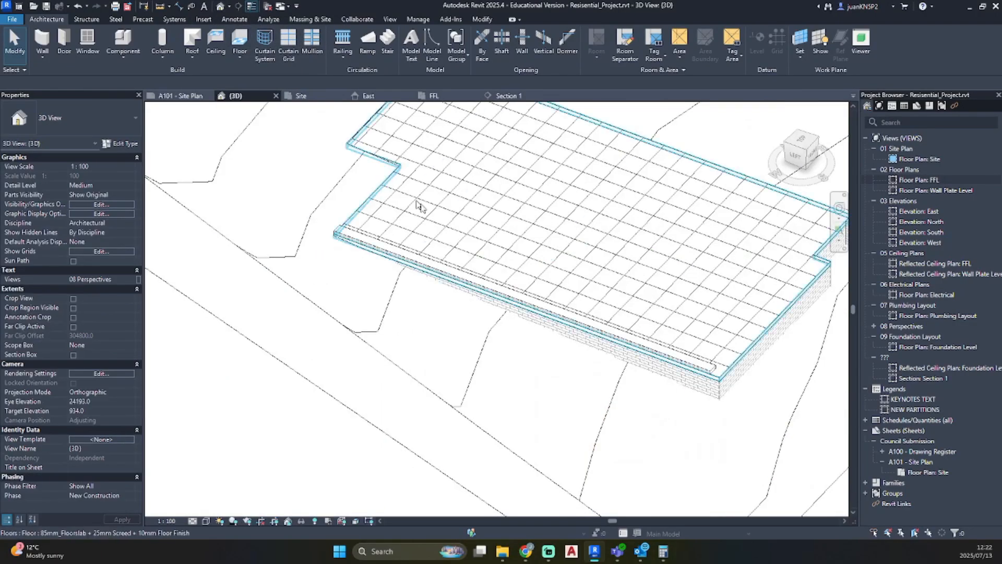
click(635, 347)
shift+middle_drag(634, 348, 374, 281)
click(386, 269)
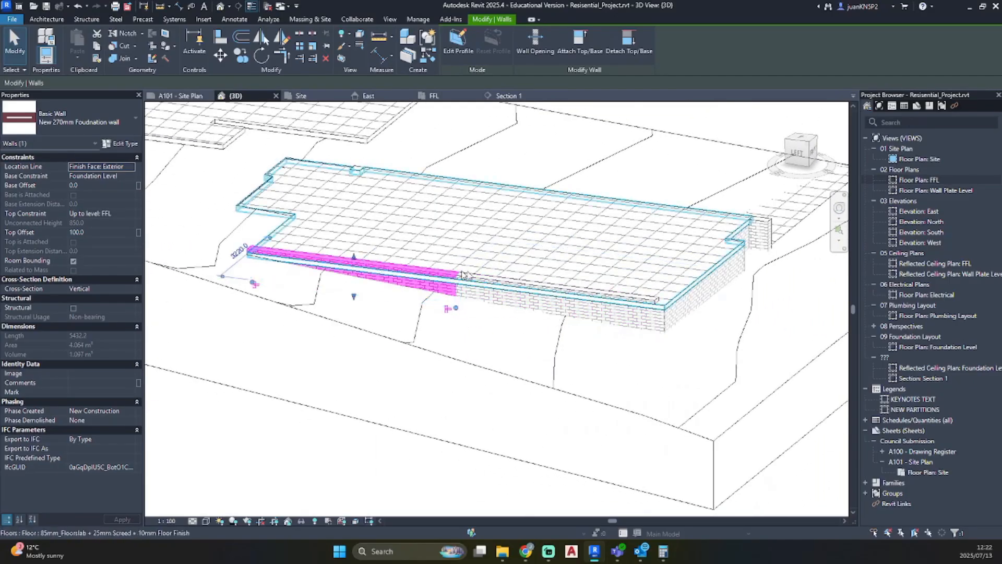
key(Escape)
click(552, 368)
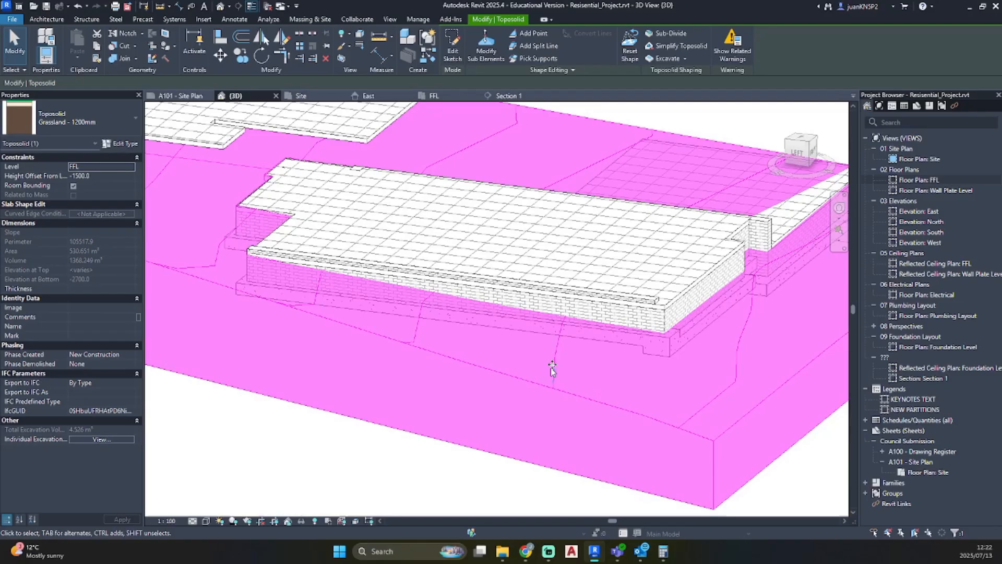
right_click(500, 355)
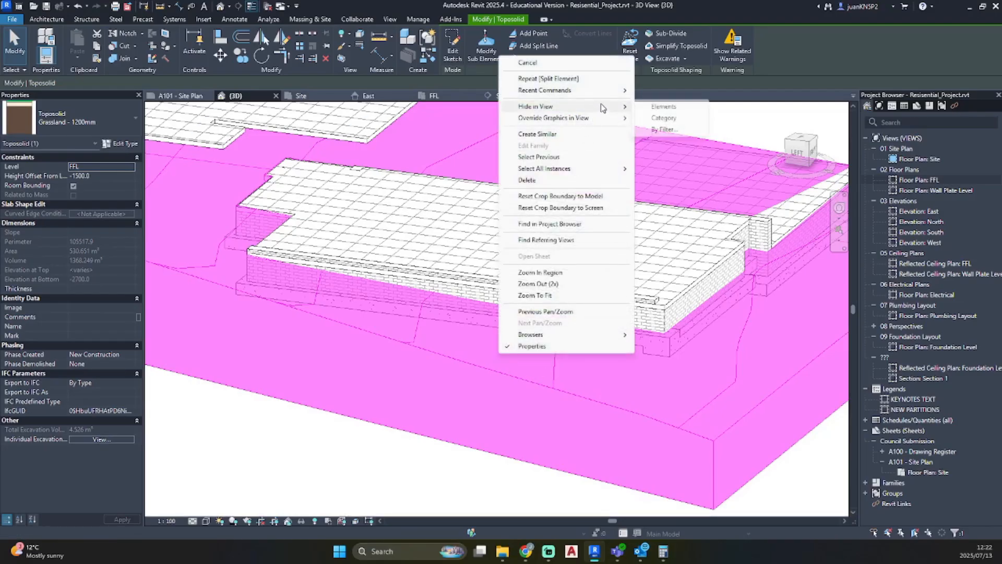
click(664, 107)
mouse_move(641, 374)
shift+middle_down()
mouse_move(752, 380)
mouse_move(652, 373)
shift+middle_up()
key(ctrl+z)
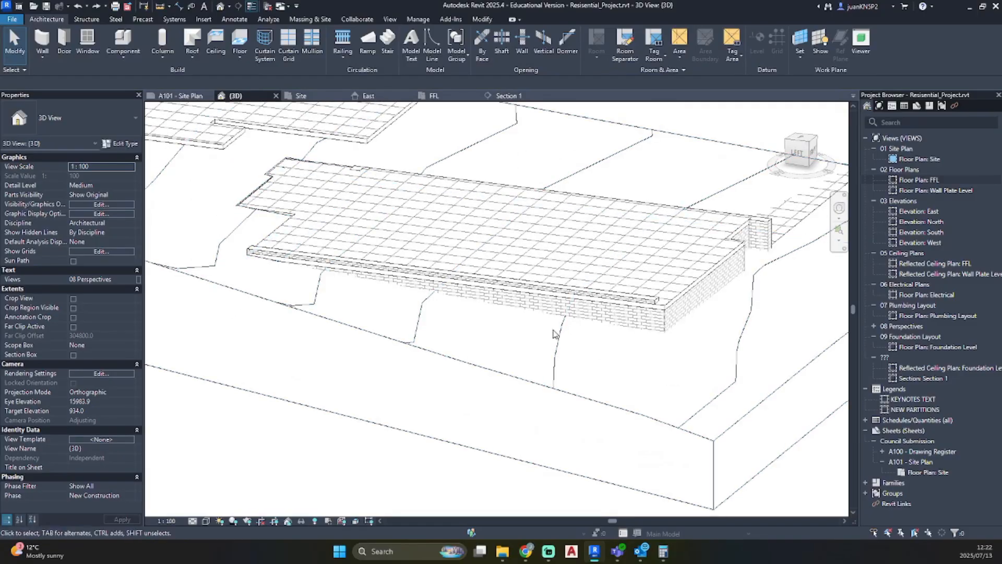
- Hide the Grassland - 1200mm toposolid element in the 3D view to expose the foundation walls and footings
click(493, 368)
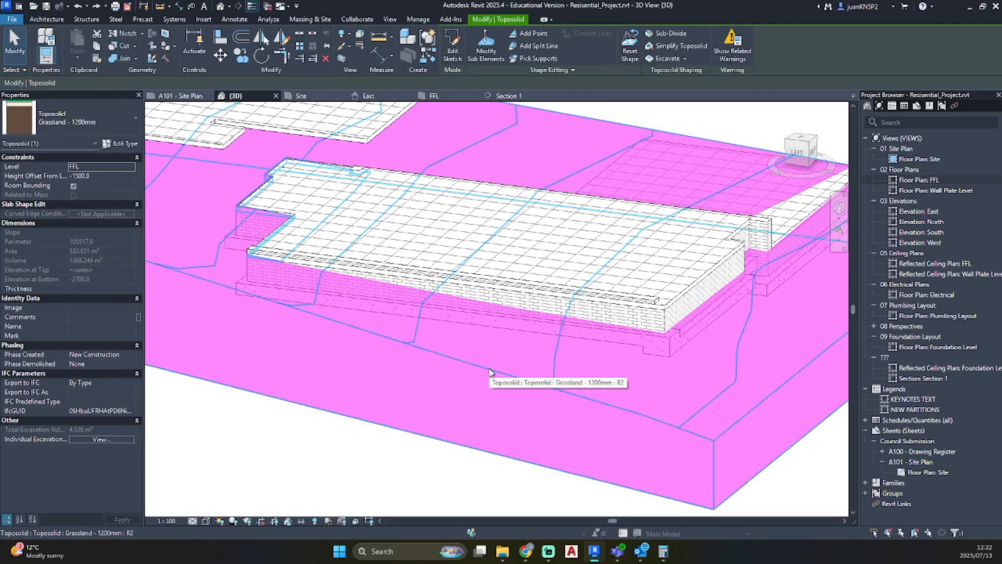
right_click(491, 372)
mouse_move(578, 125)
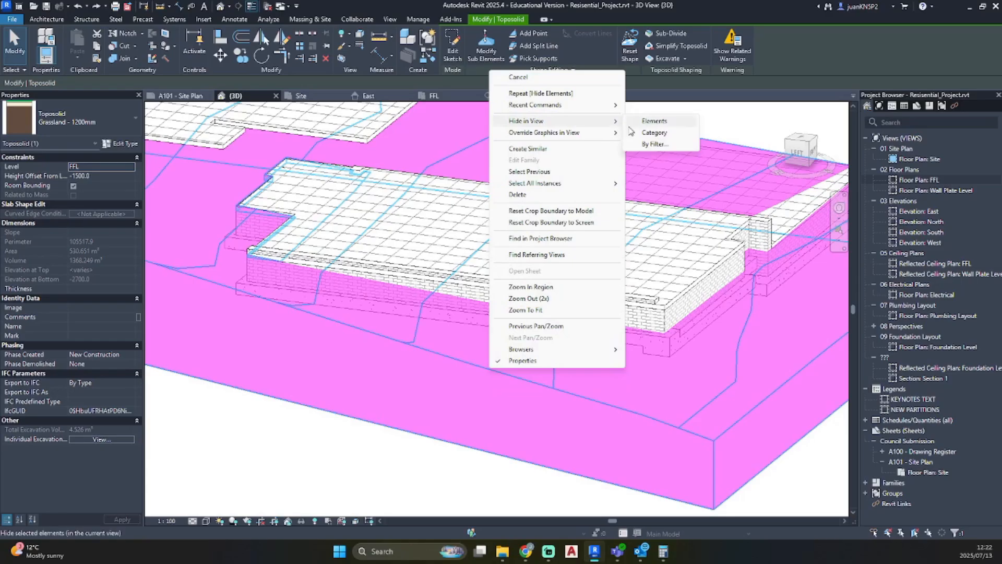
click(652, 121)
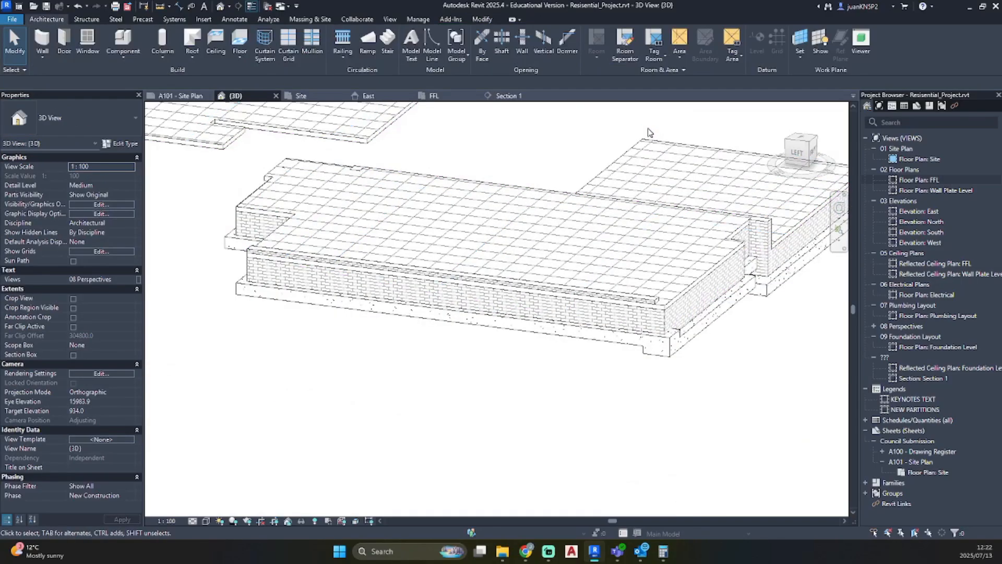
- Set the base offset of the front half of the long side foundation wall to -200
click(616, 298)
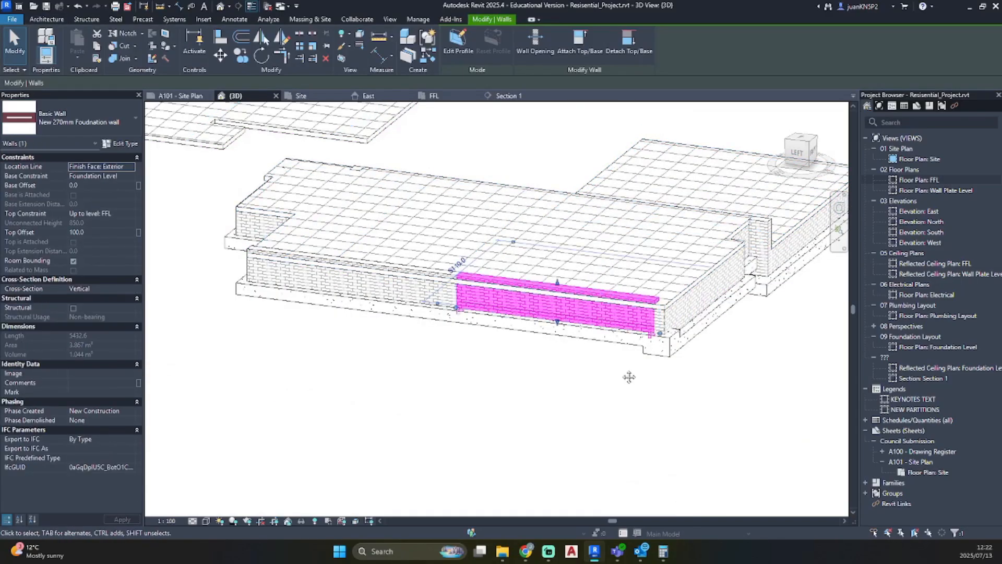
shift+middle_drag(691, 376, 723, 347)
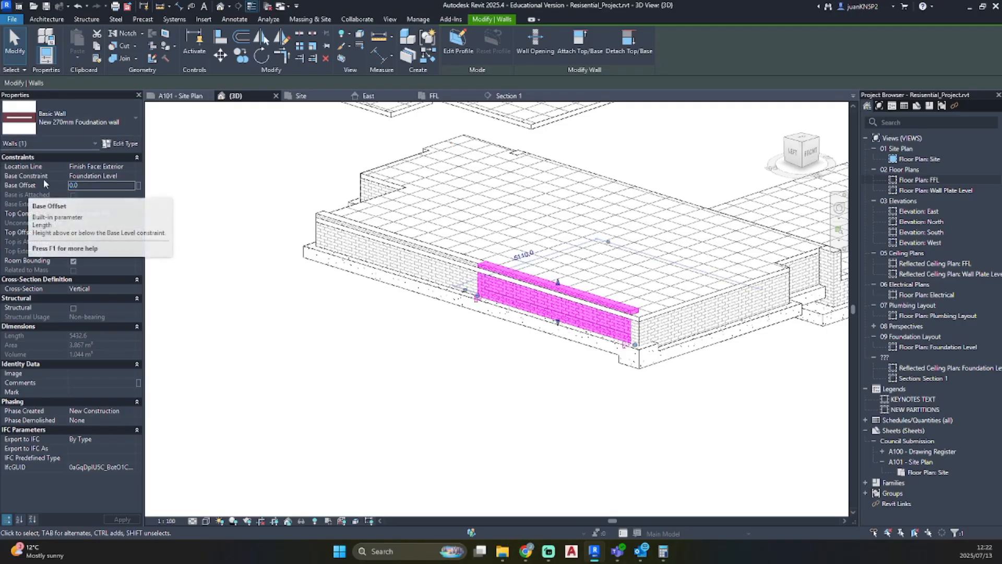
click(111, 184)
text(-2)
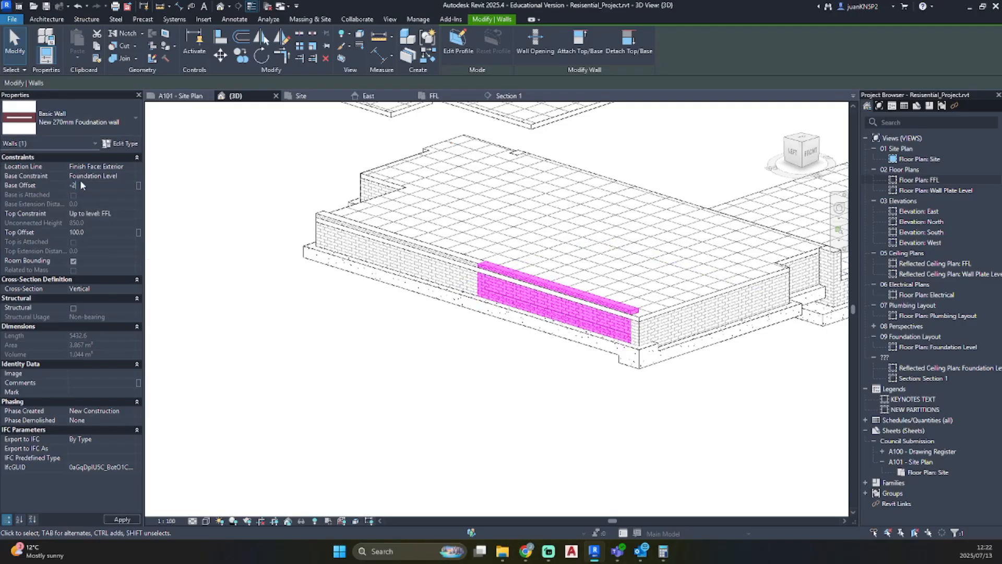
key(Return)
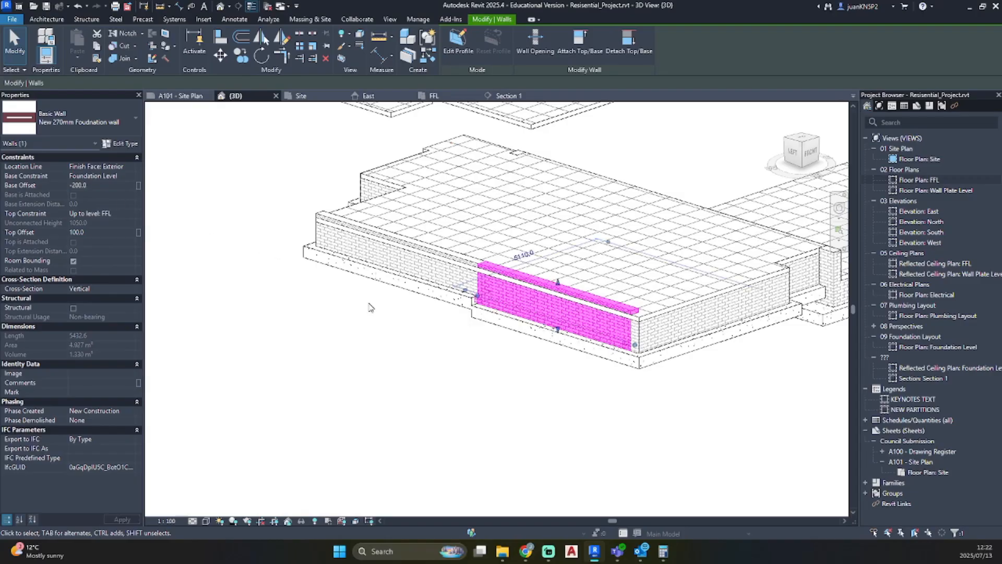
- Set the top offset of the front half of the long side foundation wall to 0
scroll(554, 332, up, 3)
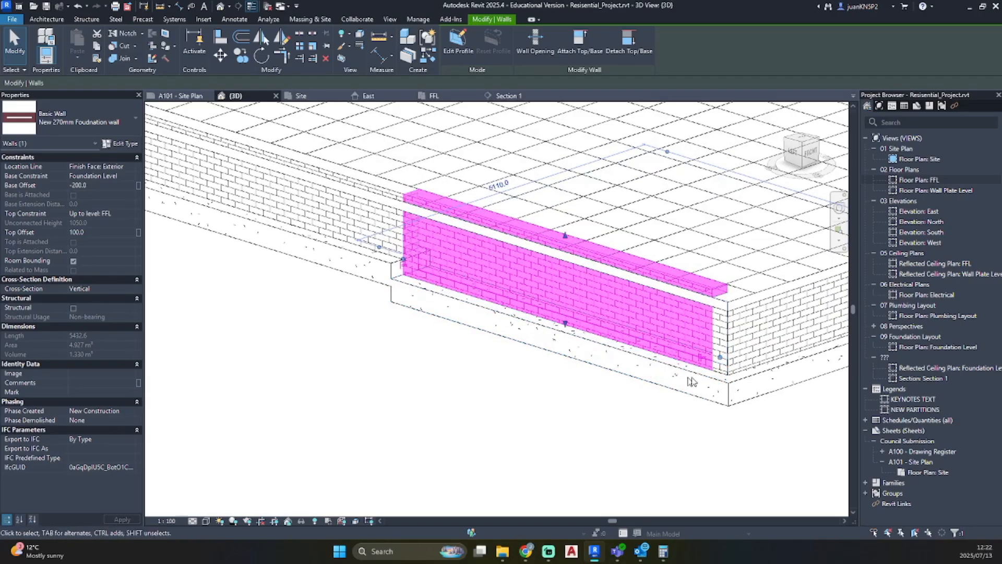
middle_drag(692, 381, 441, 349)
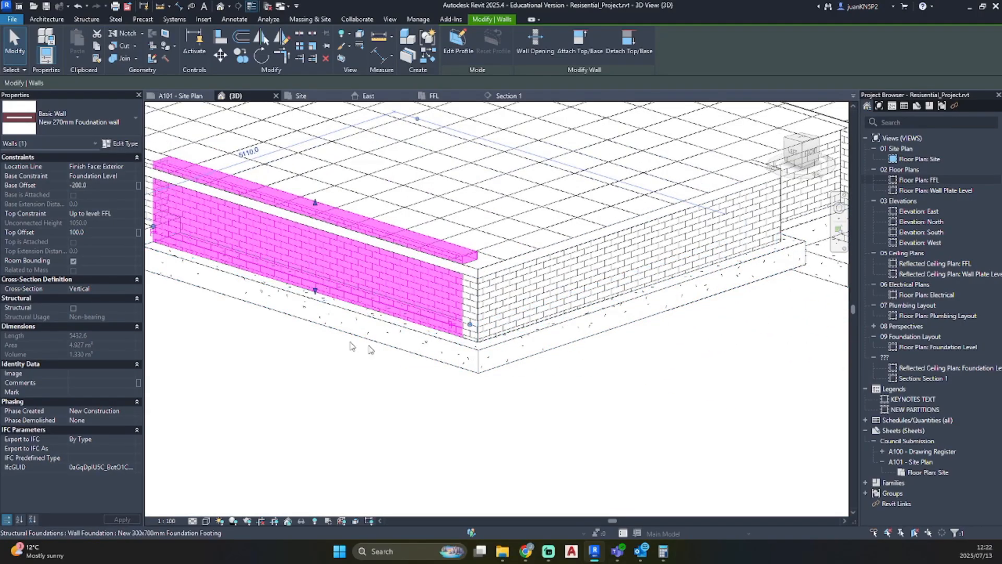
mouse_move(361, 352)
shift+middle_down()
mouse_move(459, 393)
mouse_move(537, 396)
shift+middle_up()
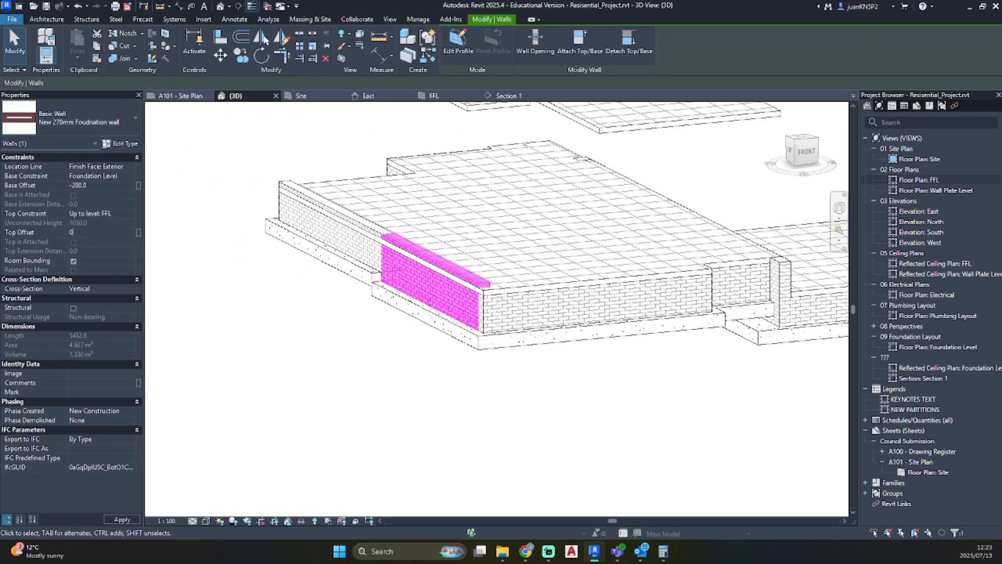
click(367, 350)
- Extend the lower 300x700mm footing's end at the wall split so that it overlaps beneath the higher footing
shift+middle_drag(356, 332, 476, 295)
scroll(547, 306, up, 2)
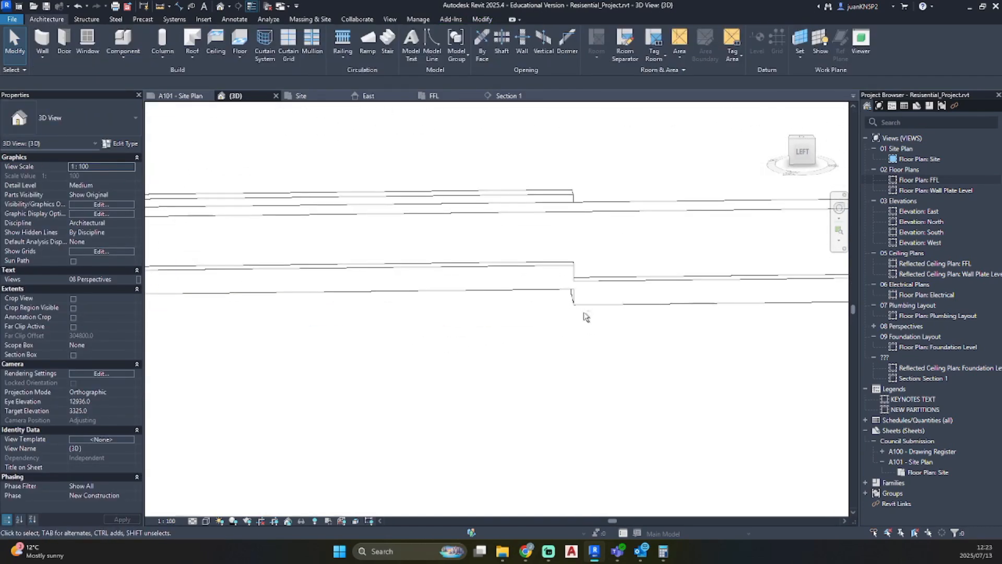
shift+middle_drag(584, 314, 584, 288)
click(619, 324)
drag(579, 289, 555, 290)
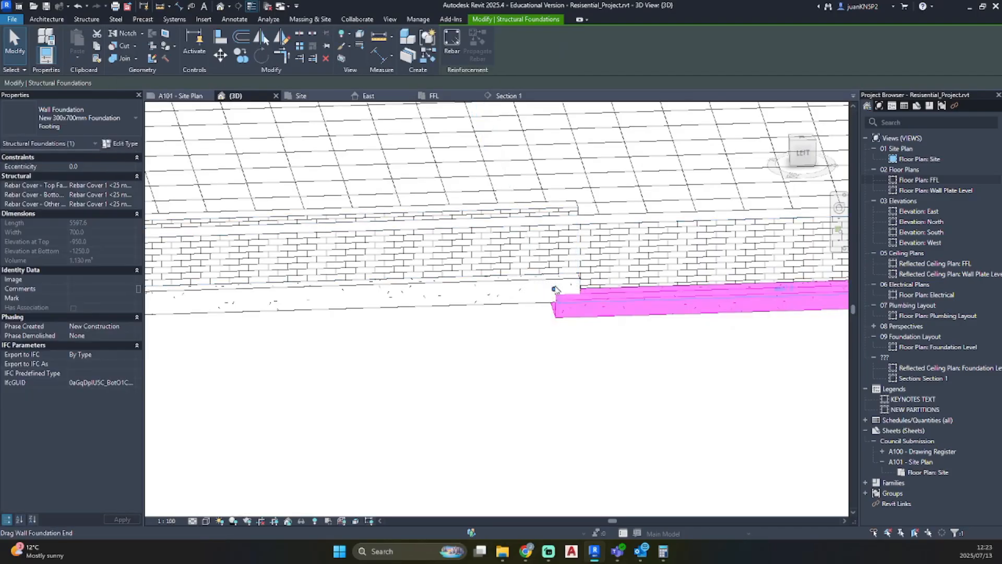
shift+middle_drag(614, 367, 610, 340)
click(610, 342)
scroll(634, 385, down, 1)
shift+middle_drag(634, 388, 577, 422)
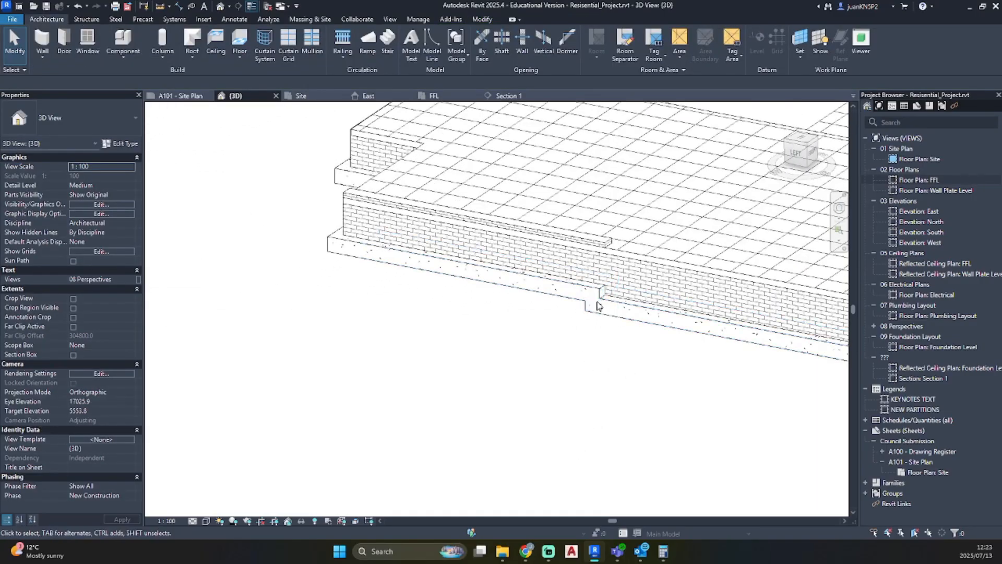
- Set the top offset of the rear half of the long side foundation wall to 0
click(553, 233)
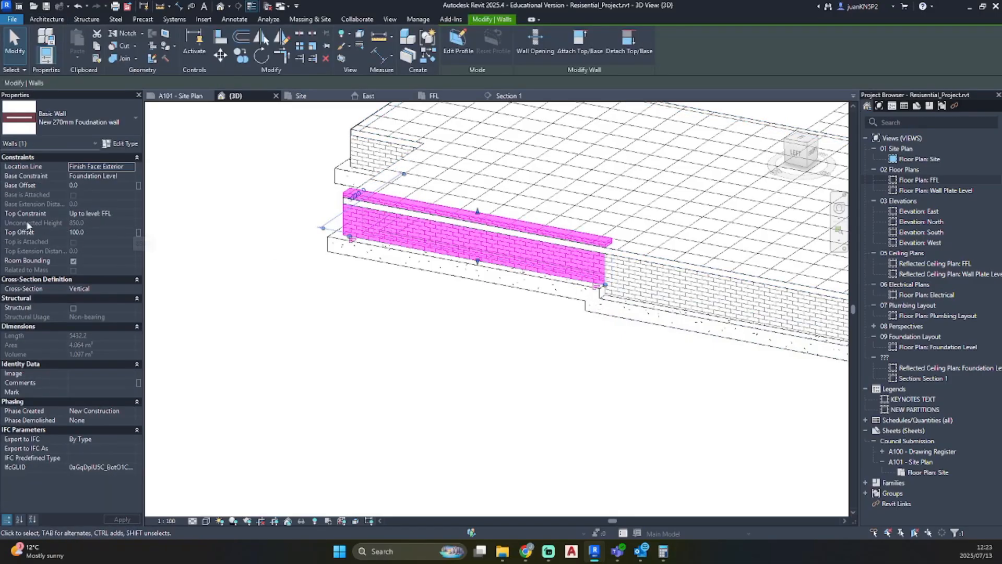
key(Escape)
click(546, 228)
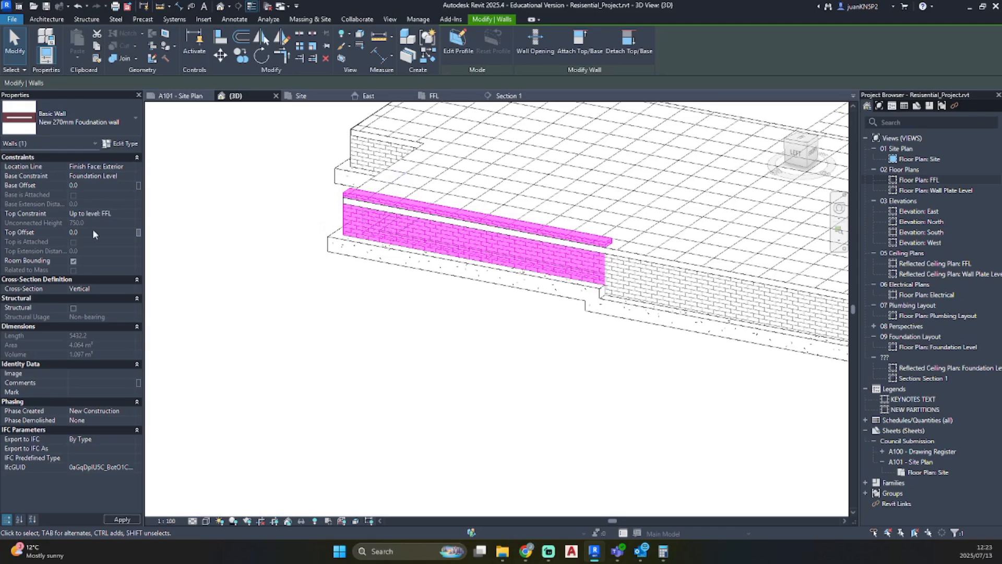
click(562, 374)
mouse_move(561, 374)
shift+middle_down()
mouse_move(459, 316)
mouse_move(257, 291)
mouse_move(347, 240)
mouse_move(296, 217)
mouse_move(351, 228)
mouse_move(439, 331)
mouse_move(528, 284)
mouse_move(656, 290)
mouse_move(496, 272)
mouse_move(373, 284)
mouse_move(662, 316)
mouse_move(621, 342)
mouse_move(729, 331)
mouse_move(470, 351)
mouse_move(557, 354)
mouse_move(480, 406)
shift+middle_up()
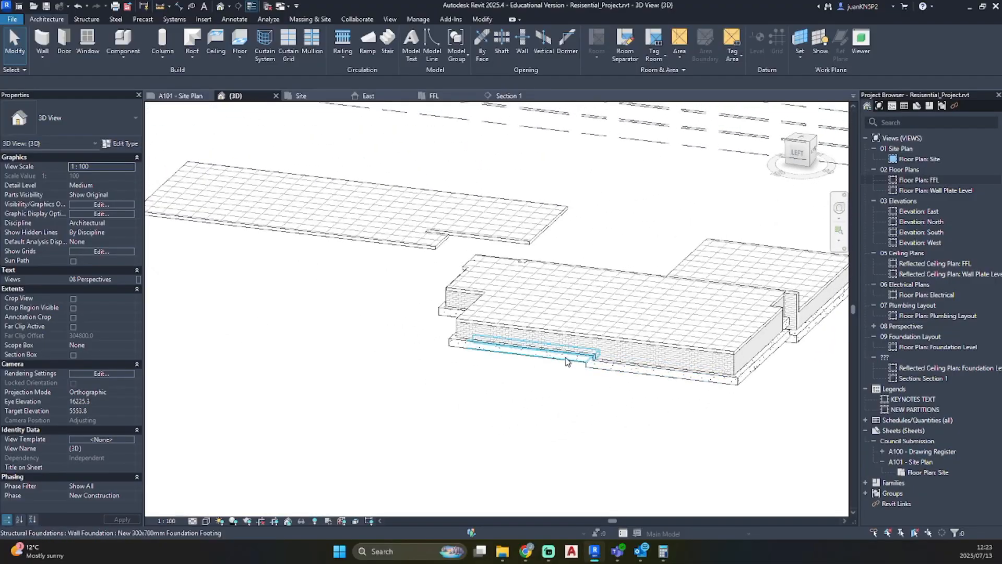
middle_drag(322, 269, 481, 285)
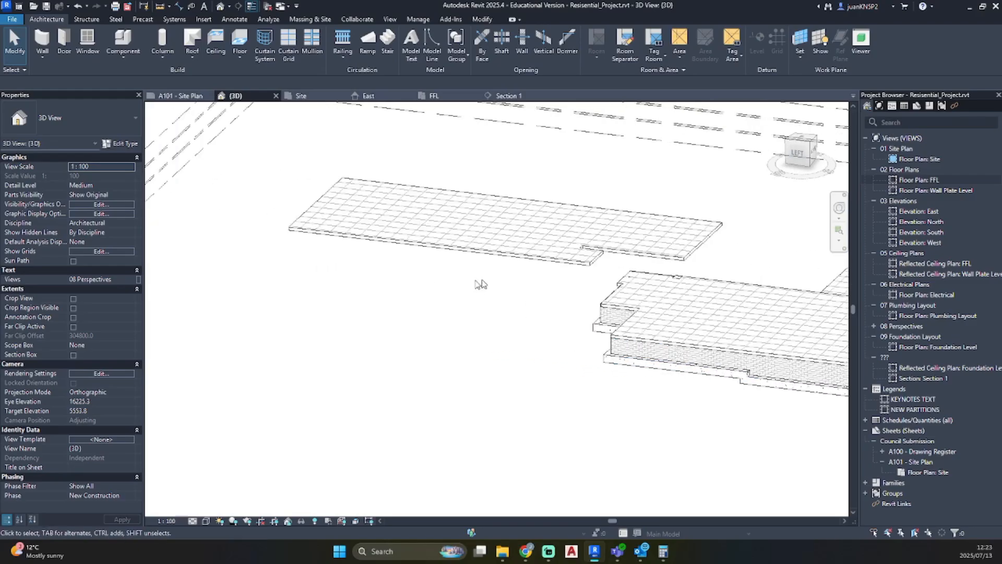